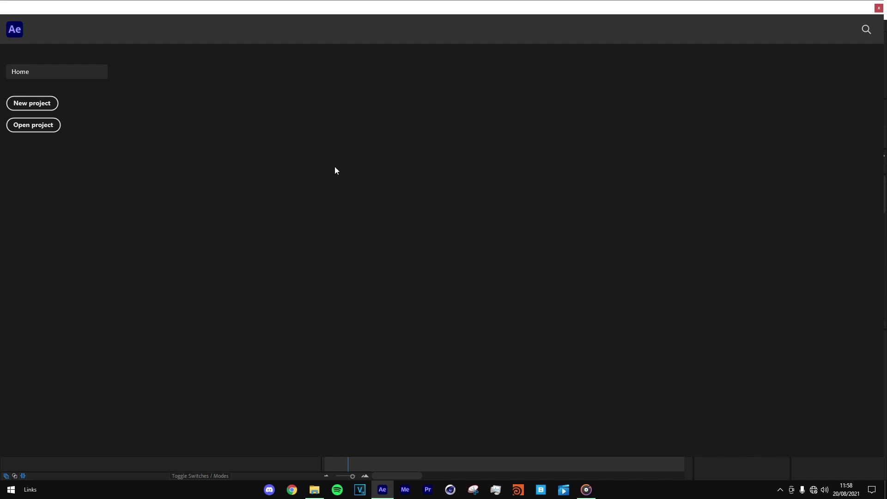
Start a new project and begin a new composition named Montage.
left_click(32, 105)
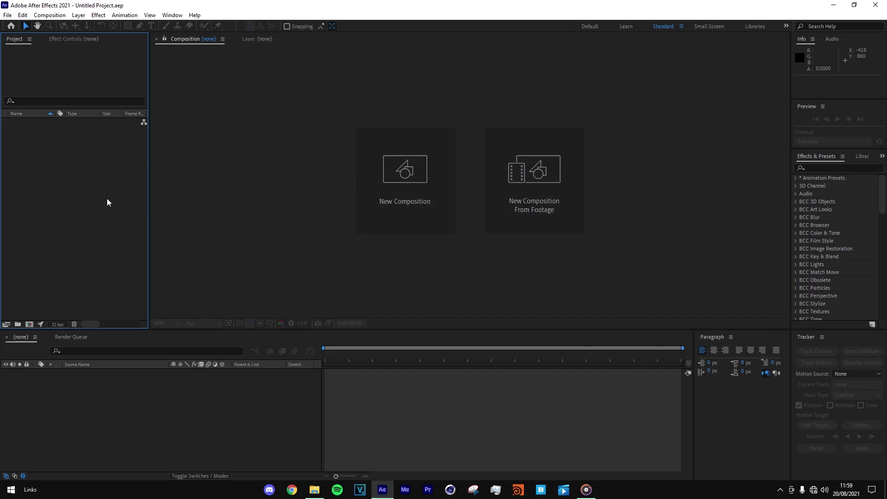
right_click(38, 172)
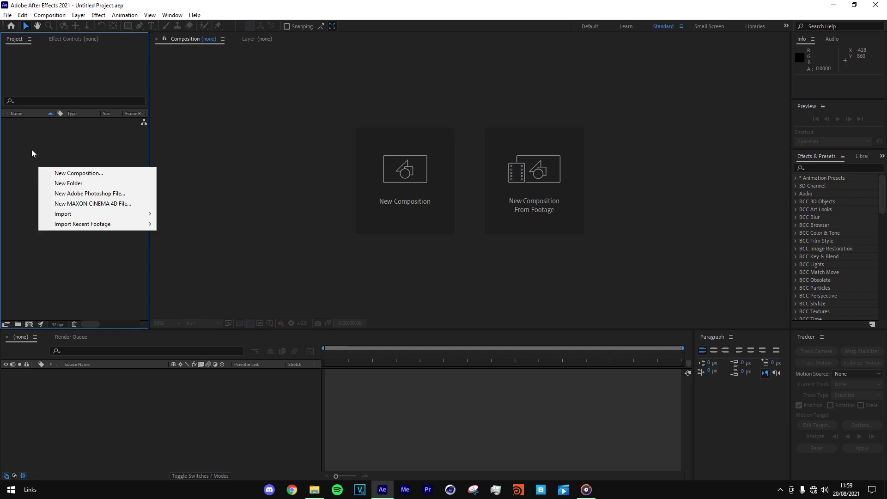
left_click(77, 171)
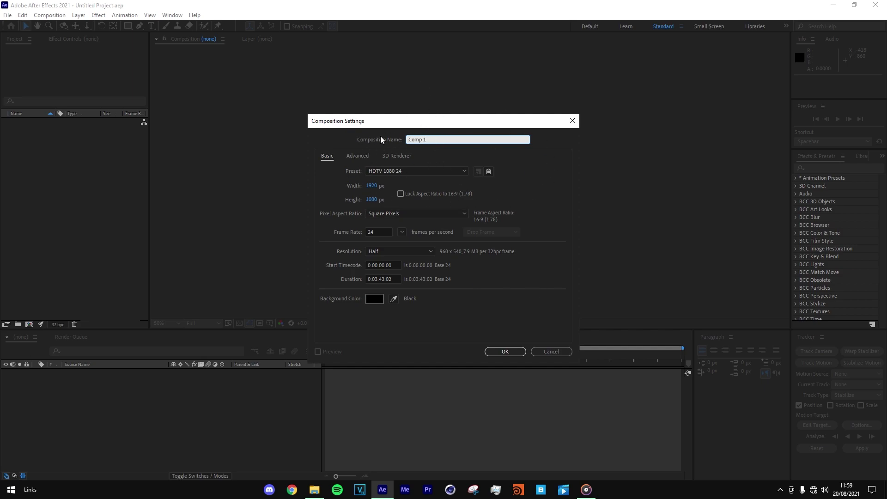
key("ctrl+a")
key("BackSpace")
type("Montage")
key("BackSpace")
type("ge")
left_click(448, 188)
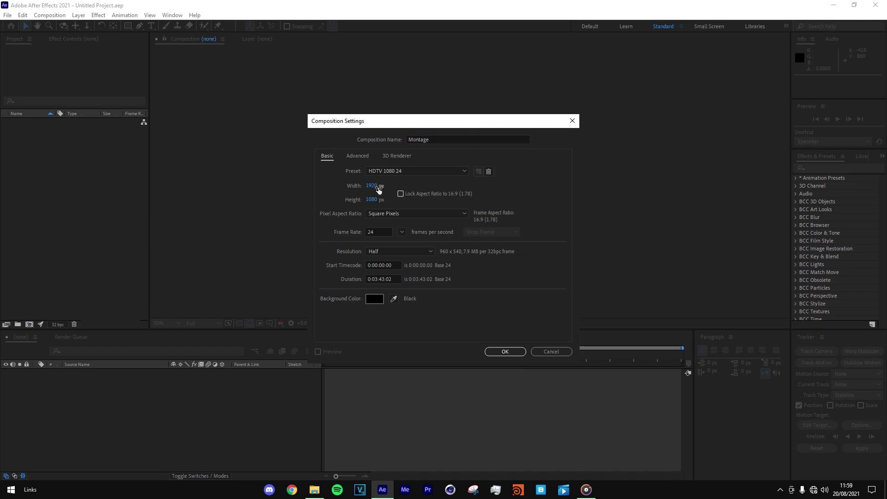
Set the composition's frame rate to 60 fps and duration to 1:03:43:02, and create it.
left_click(382, 234)
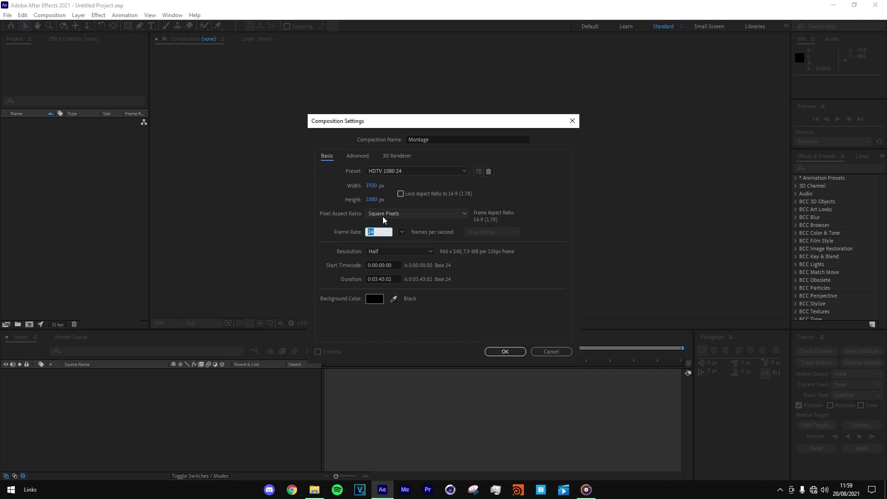
type("60")
left_click(397, 236)
left_click(379, 238)
mouse_move(379, 237)
left_mouse_down()
mouse_move(334, 234)
mouse_move(362, 235)
left_mouse_up()
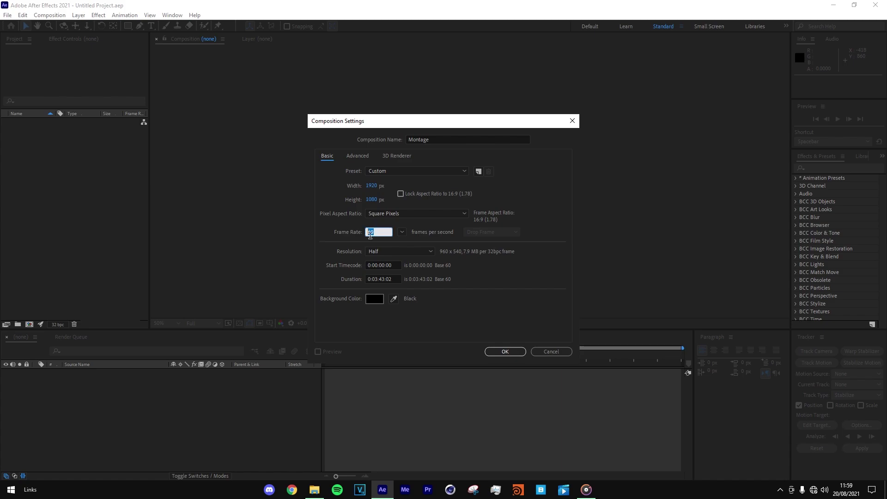
left_click(382, 283)
key("Return")
left_click(511, 354)
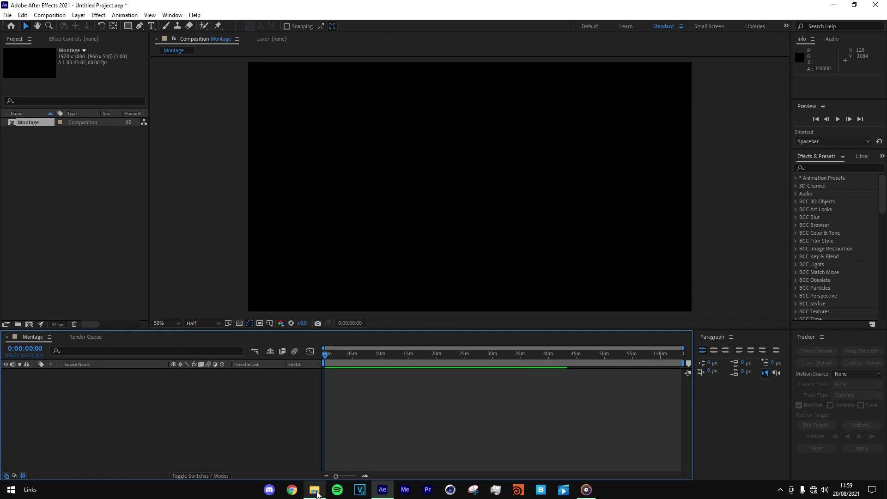
Switch to File Explorer and open the folder "Edit like cj" inside YT on the SSD (E:) drive.
left_click(319, 492)
left_click_drag(346, 12, 634, 31)
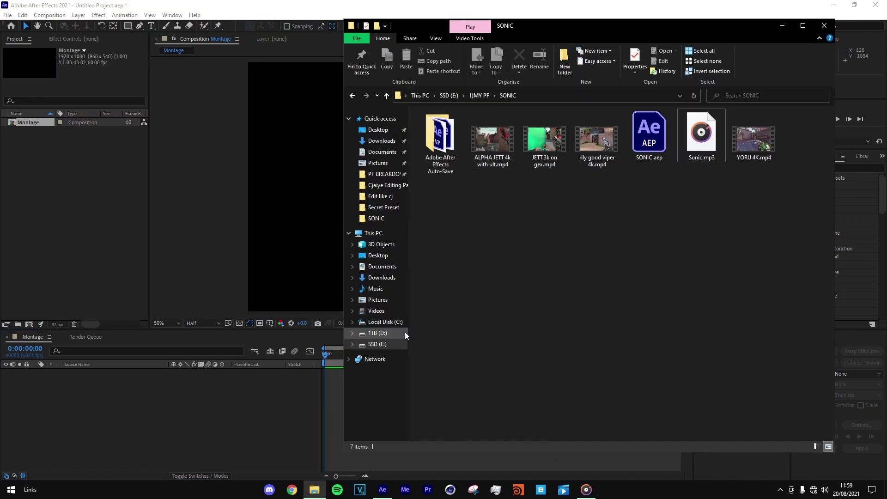
left_click(404, 346)
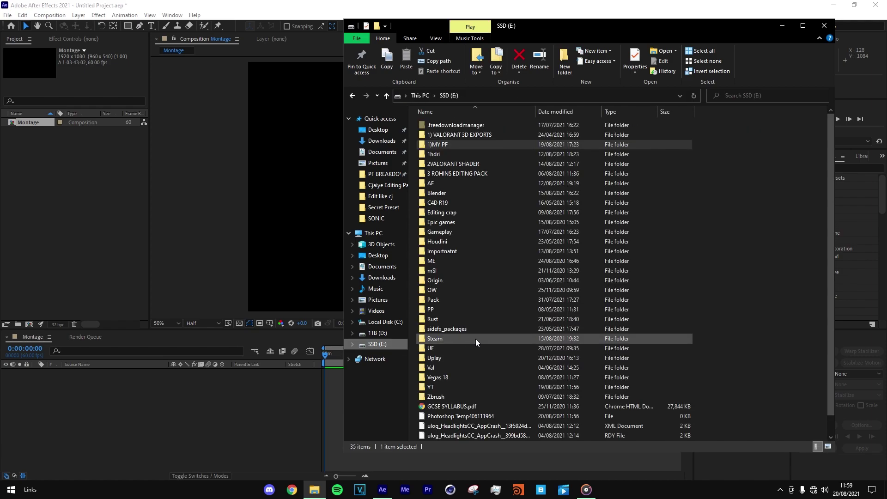
scroll(476, 342, "down", 1)
left_click(448, 365)
left_click(471, 368)
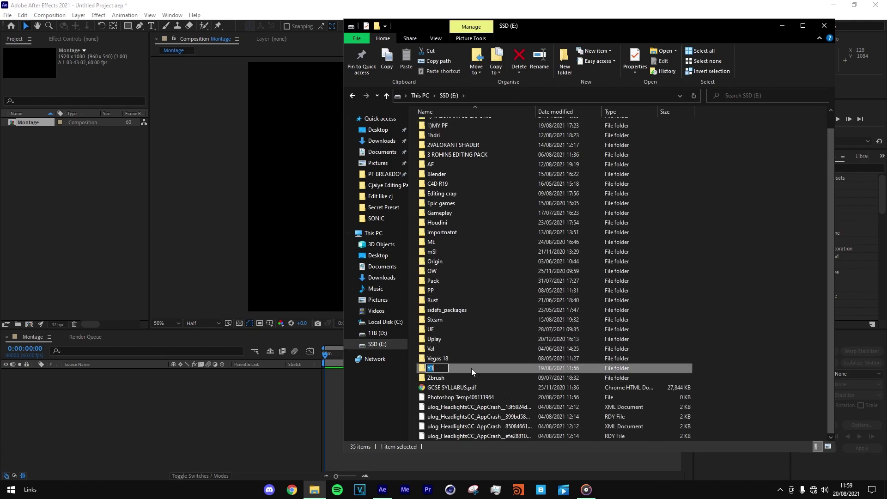
double_click(472, 368)
left_click(550, 151)
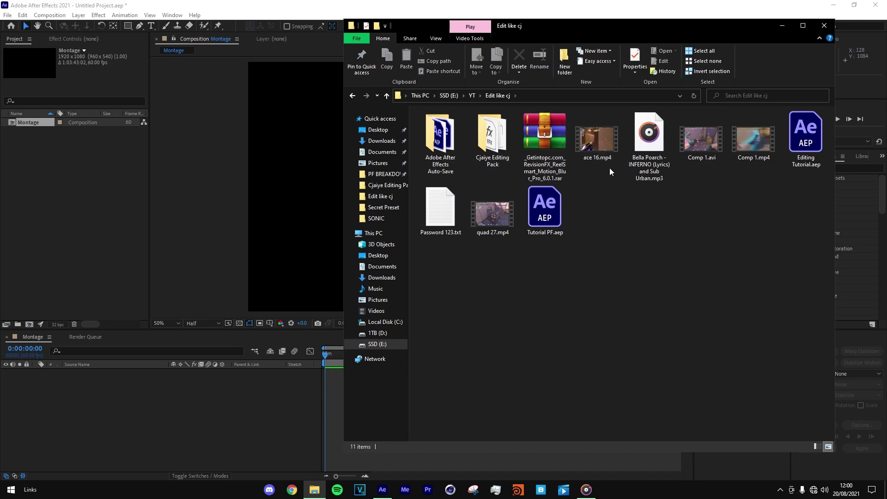
Import "Bella Poarch - INFERNO (Lyrics) and Sub Urban.mp3" into the After Effects project.
left_click_drag(609, 193, 609, 208)
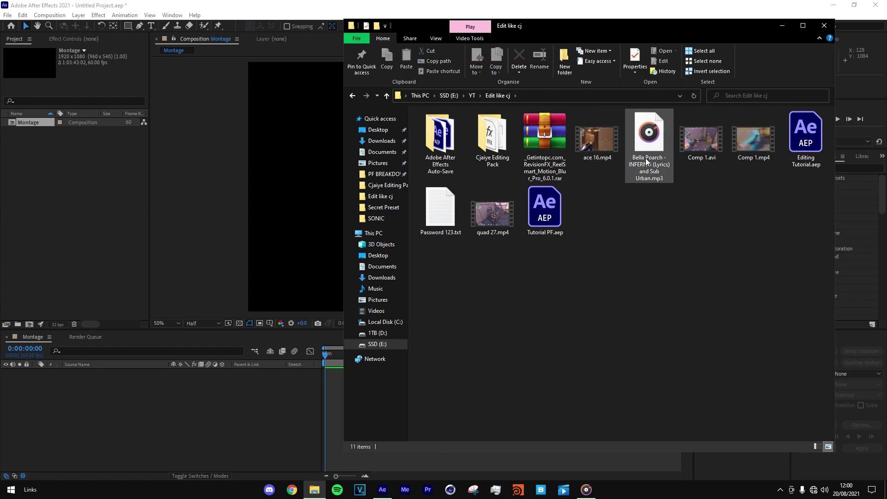
left_click(650, 150)
left_click_drag(650, 154, 31, 154)
left_click(33, 131)
left_click(35, 123)
left_click(31, 139)
left_click(31, 121)
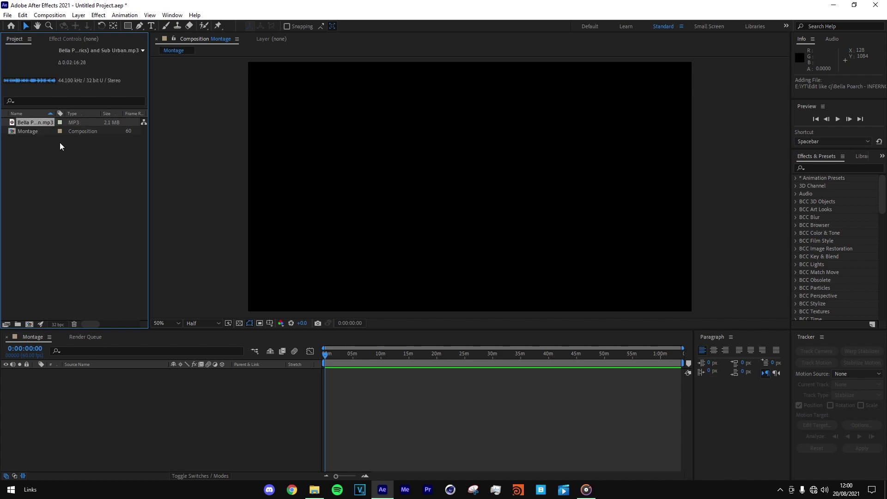
Add the imported song as a layer in the Montage composition's timeline.
left_click(36, 133)
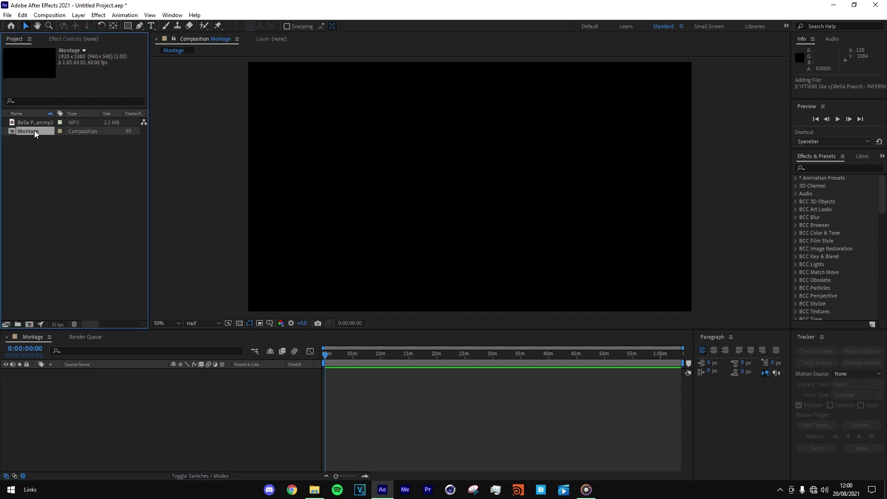
mouse_move(328, 358)
left_mouse_down()
mouse_move(381, 362)
mouse_move(326, 362)
left_mouse_up()
left_click_drag(37, 123, 128, 389)
Return the playhead to the start and reveal the song layer's audio waveform.
left_click(365, 476)
left_click(365, 476)
left_click(365, 477)
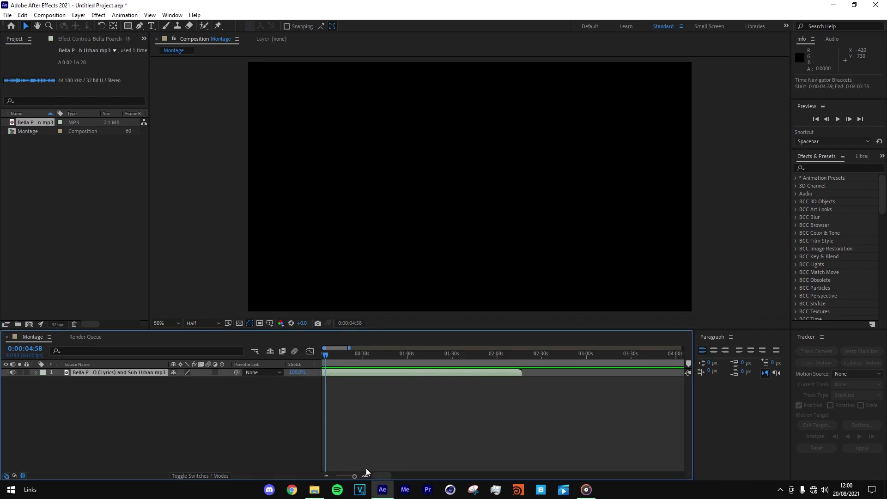
left_click(327, 476)
left_click(327, 476)
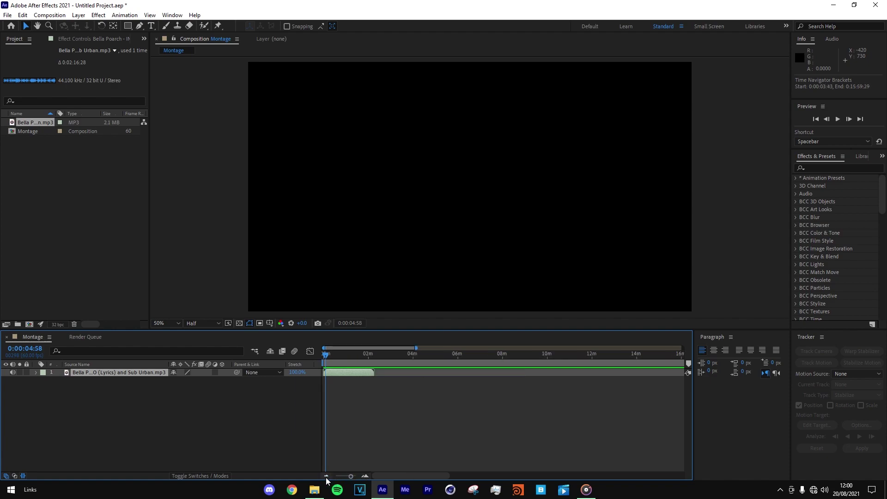
key("Home")
left_click(365, 476)
left_click(365, 476)
left_click(365, 476)
left_click(327, 477)
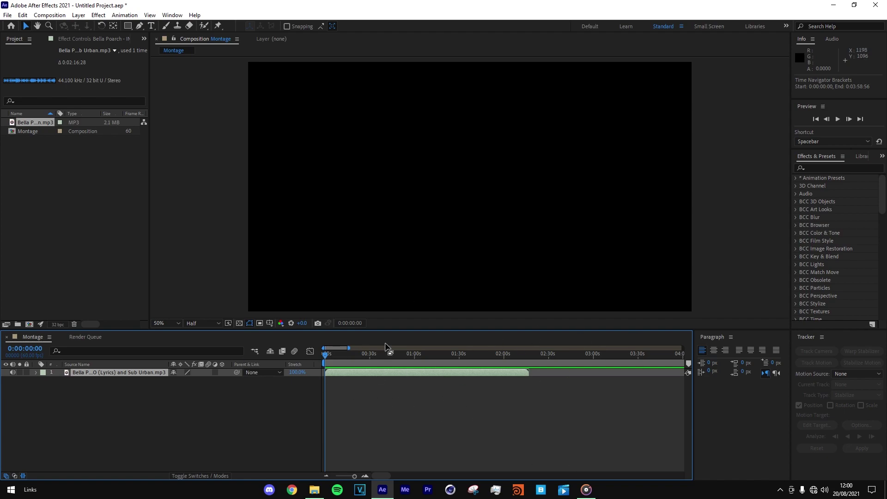
left_click(44, 381)
left_click(51, 397)
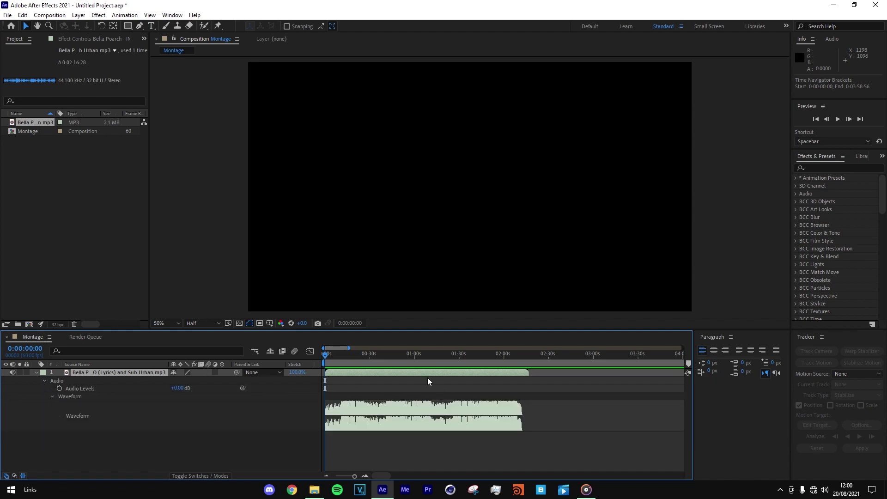
Preview the song from 0:00:10:14 and return the playhead to 0:00:05:02.
left_click_drag(328, 356, 340, 363)
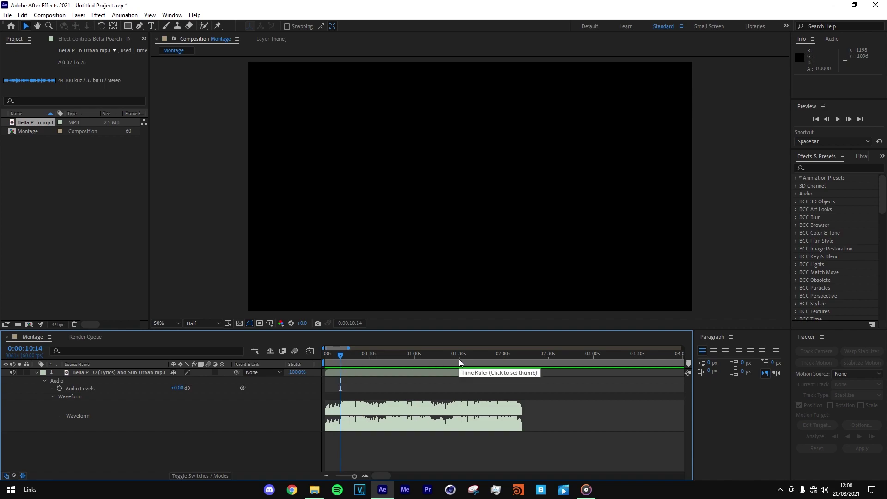
key("space")
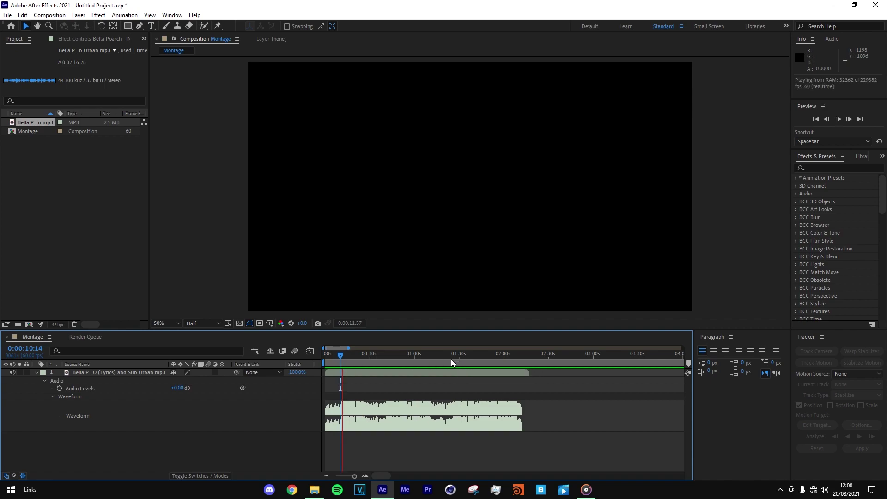
left_click(366, 476)
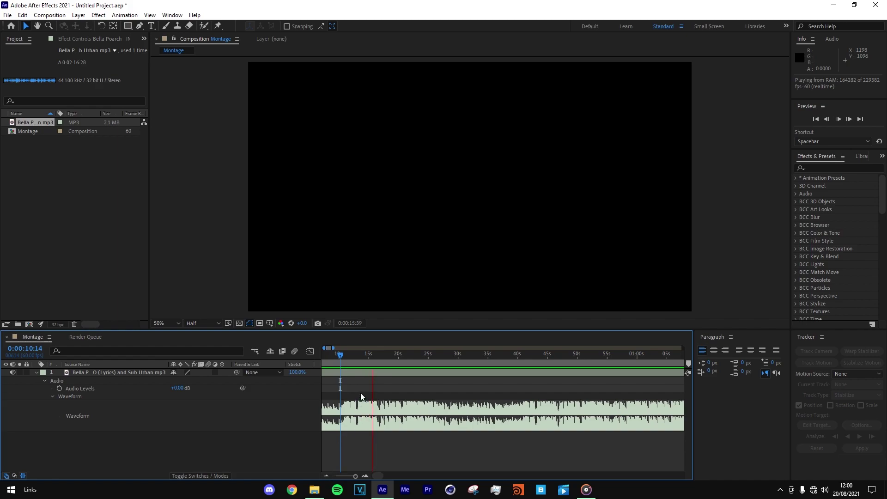
key("space")
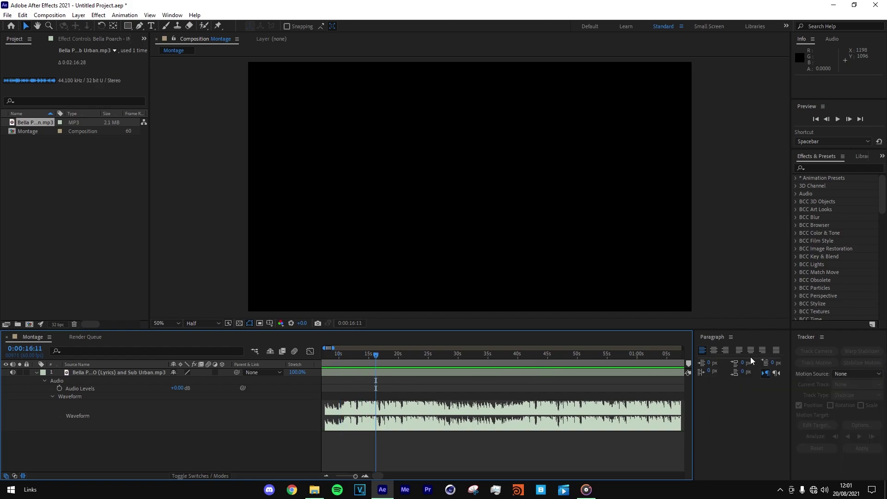
left_click(413, 374)
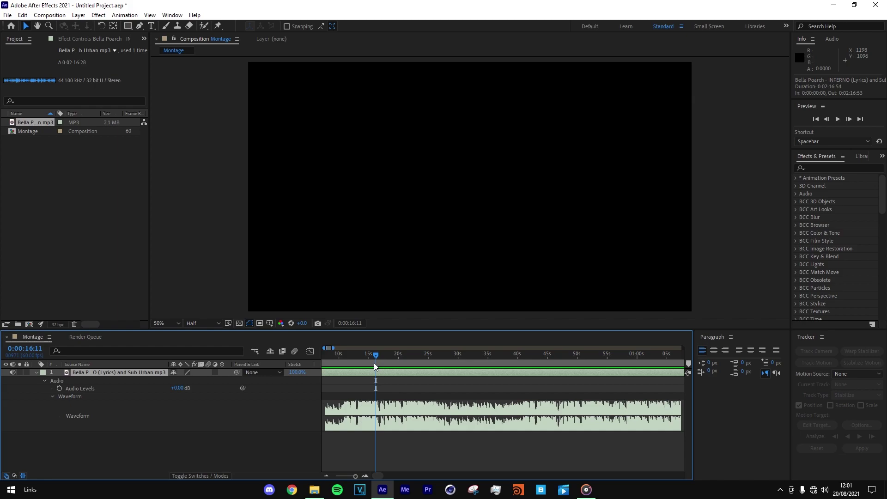
mouse_move(370, 357)
left_mouse_down()
mouse_move(301, 357)
mouse_move(355, 360)
left_mouse_up()
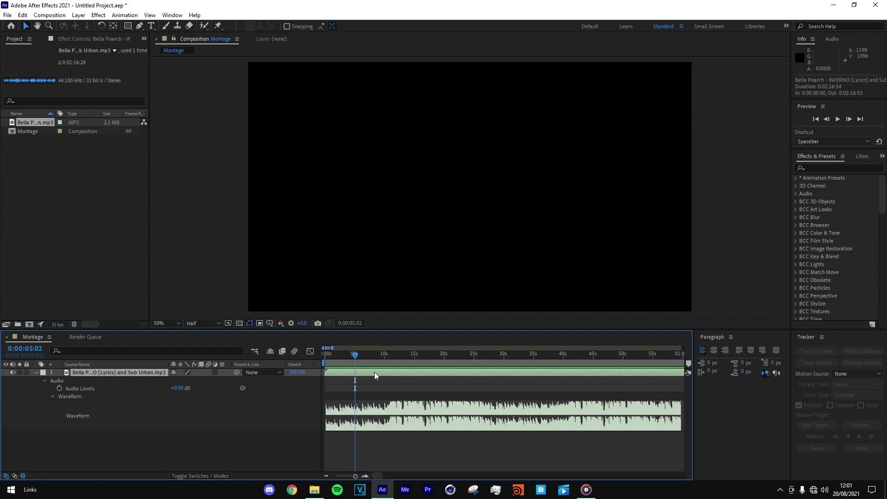
left_click(151, 26)
left_click(319, 181)
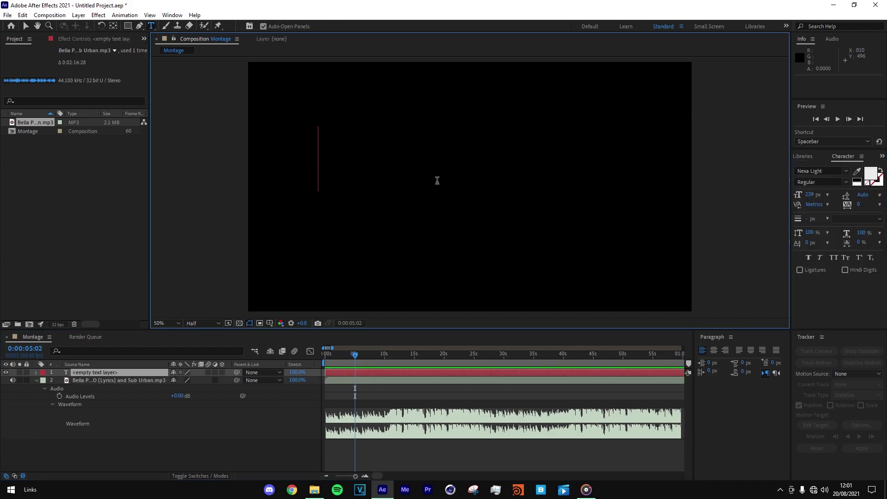
type("*")
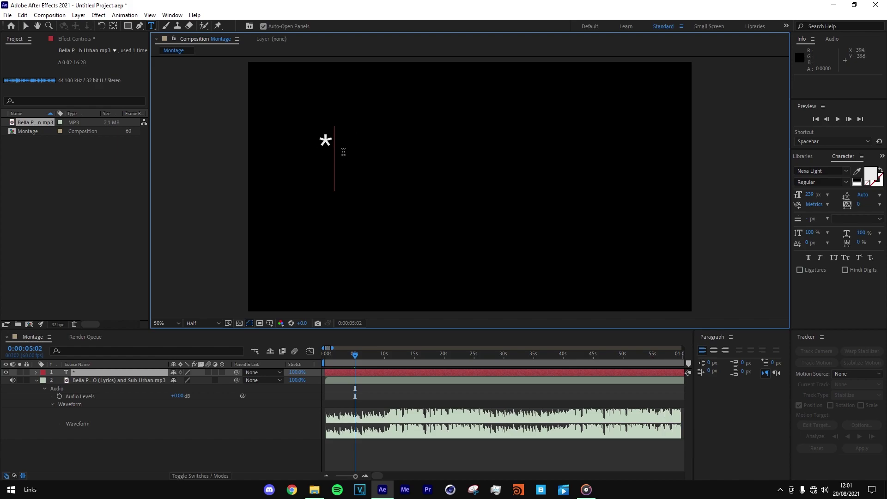
key("BackSpace")
left_click(373, 373)
key("Delete")
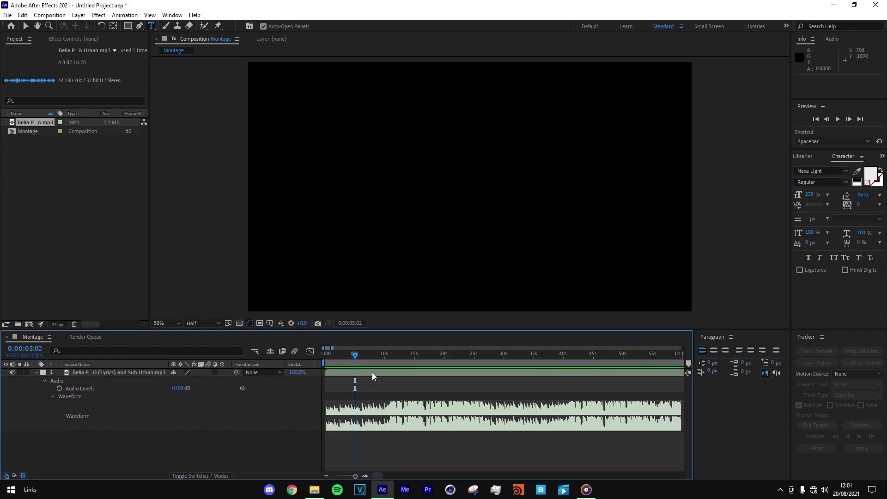
left_click(23, 15)
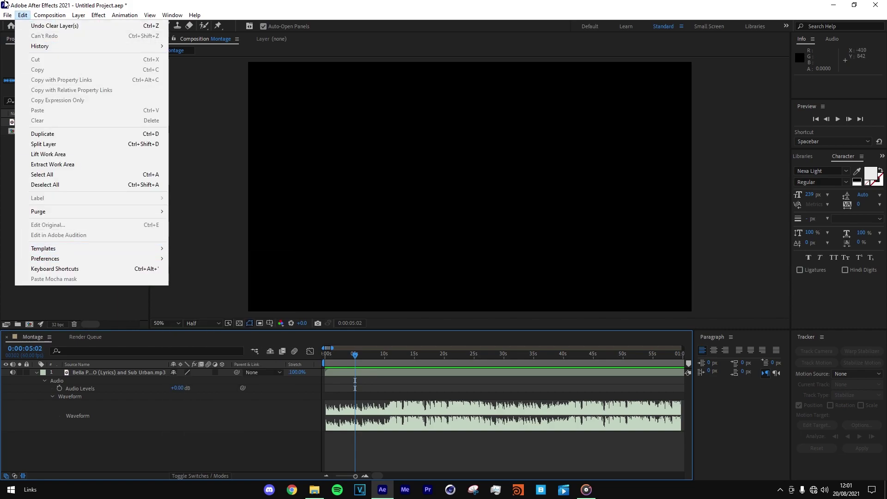
left_click(396, 406)
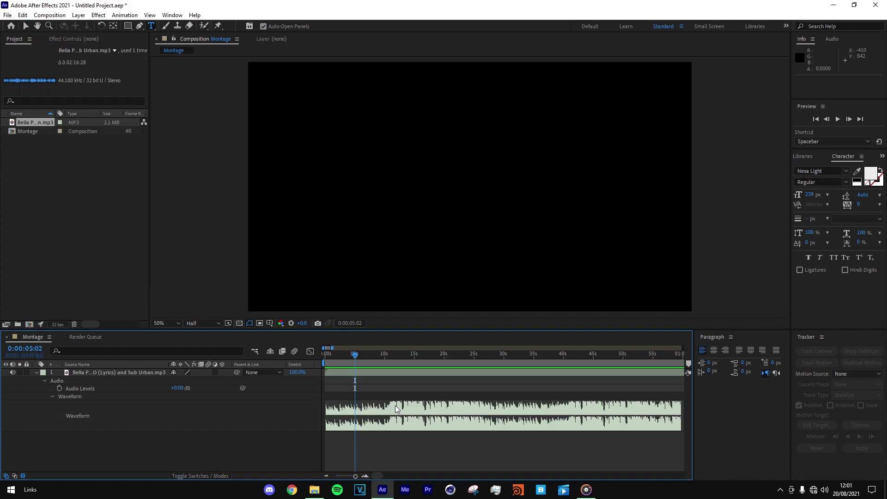
Play the song layer from 0:00:09:46 and add layer markers on its beats up to about 0:00:22.
left_click(369, 375)
left_click(348, 364)
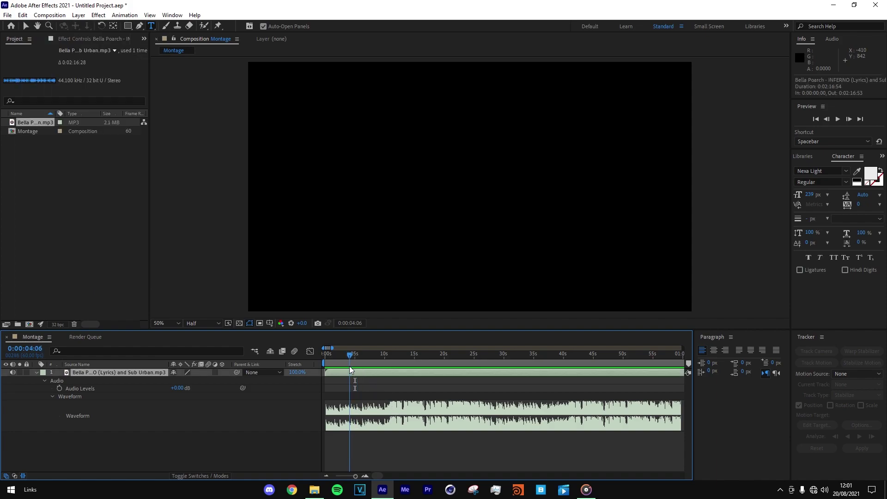
left_click_drag(340, 359, 322, 360)
mouse_move(370, 361)
left_mouse_down()
mouse_move(396, 355)
mouse_move(382, 359)
left_mouse_up()
key("space")
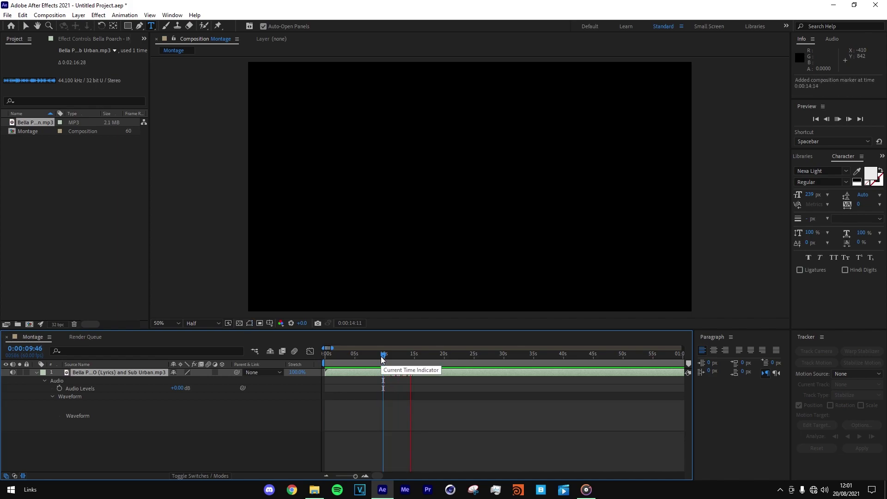
key("KP_Multiply")
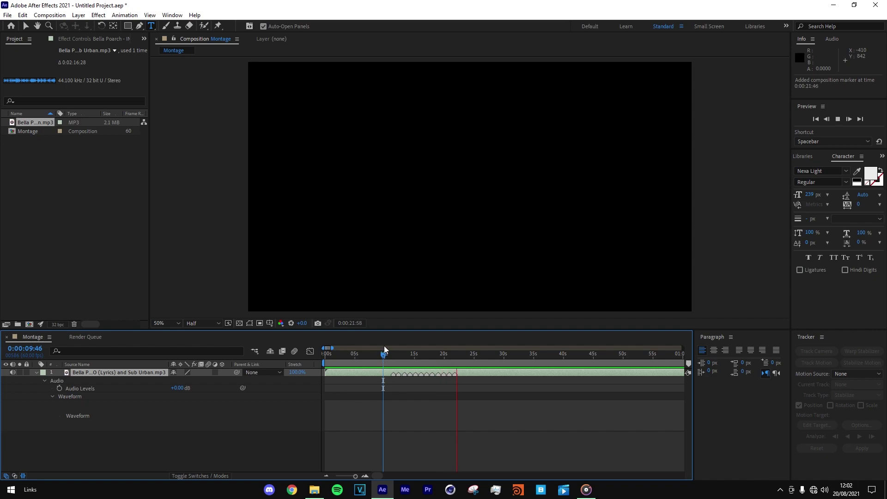
Stop playback and compare the beat marker near 0:00:13:17 with the song's waveform.
left_click(431, 360)
left_click_drag(409, 354, 403, 354)
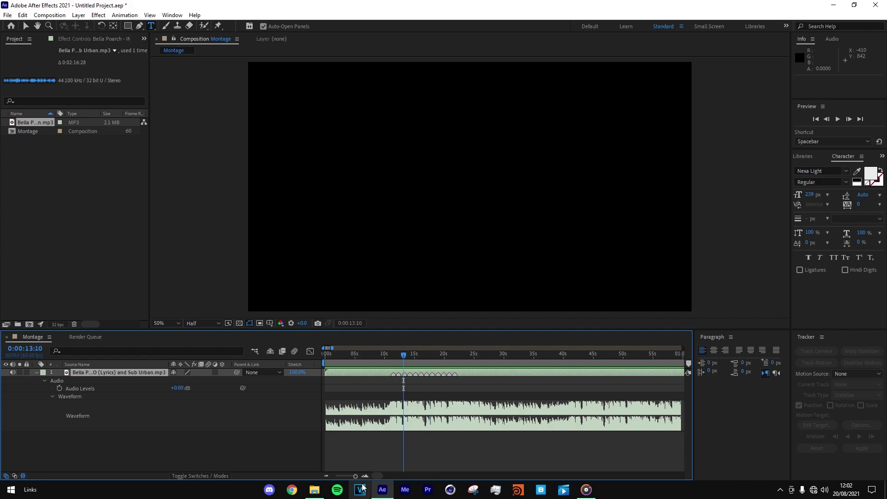
scroll(404, 352, "up", 5)
left_click(411, 356)
left_click_drag(411, 357, 409, 356)
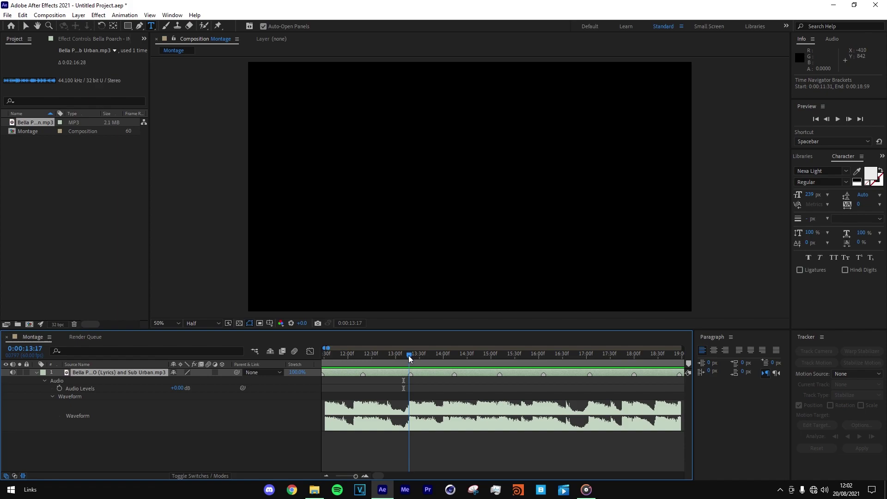
left_click(413, 382)
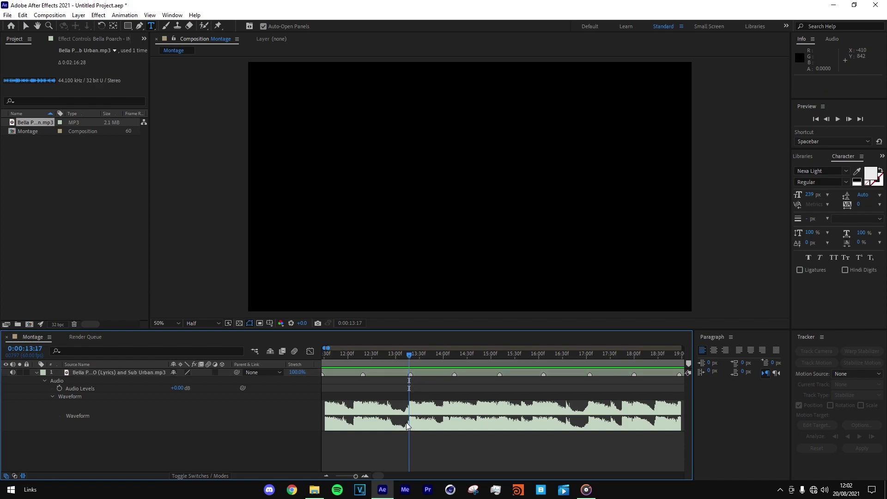
Move the playhead back to the song's first beat marker, at about 0:00:11:25.
left_click(327, 476)
left_click_drag(493, 359, 388, 392)
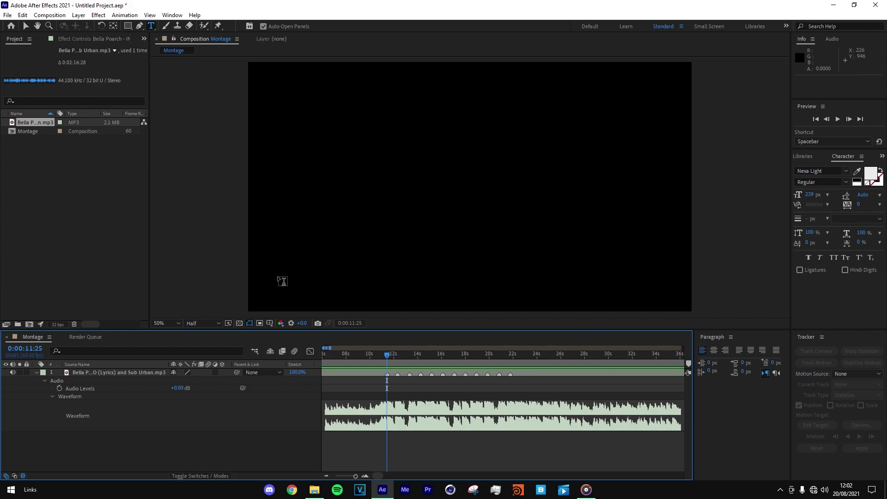
Switch to File Explorer and view the extraction options for the RevisionFX ReelSmart Motion Blur archive in the Edit like cj folder.
left_click(314, 490)
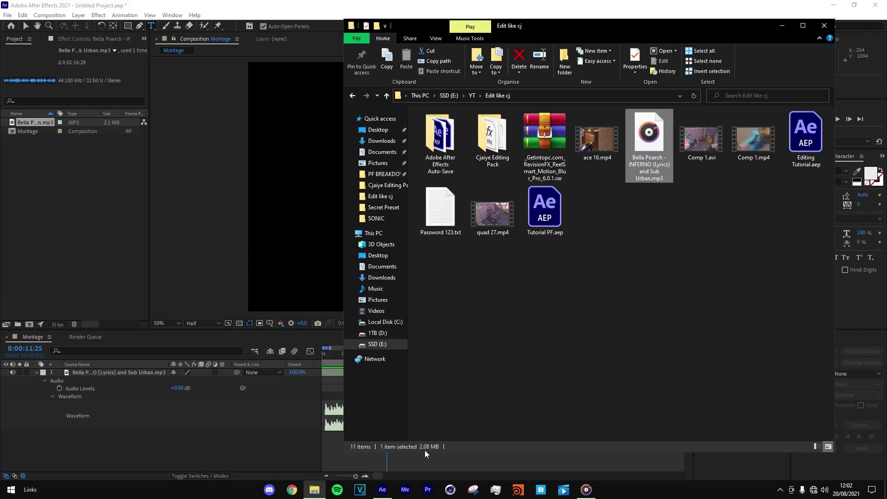
left_click(542, 330)
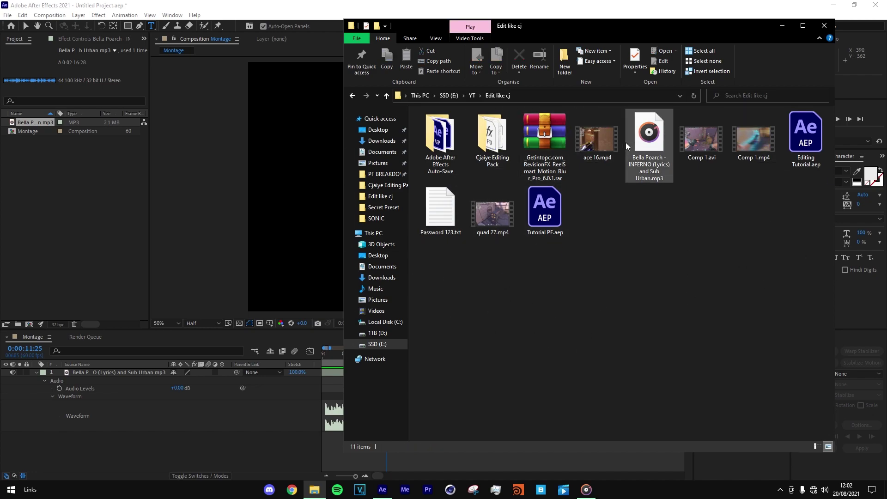
right_click(544, 157)
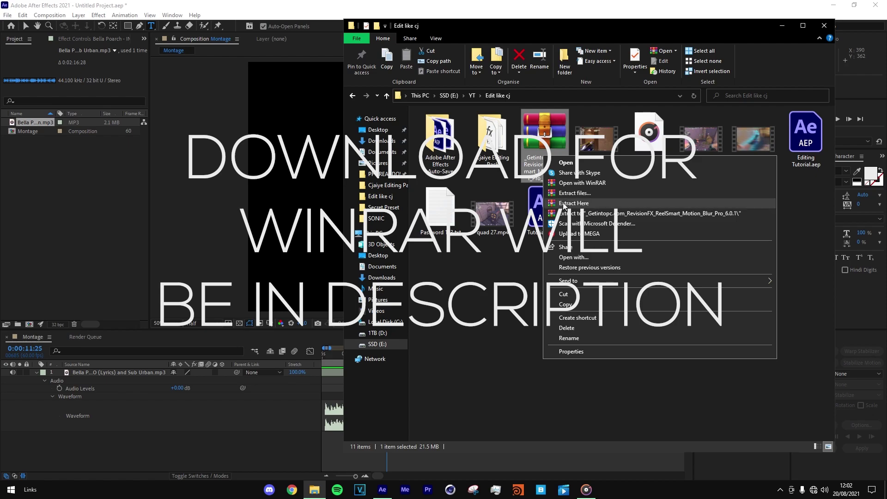
left_click(524, 352)
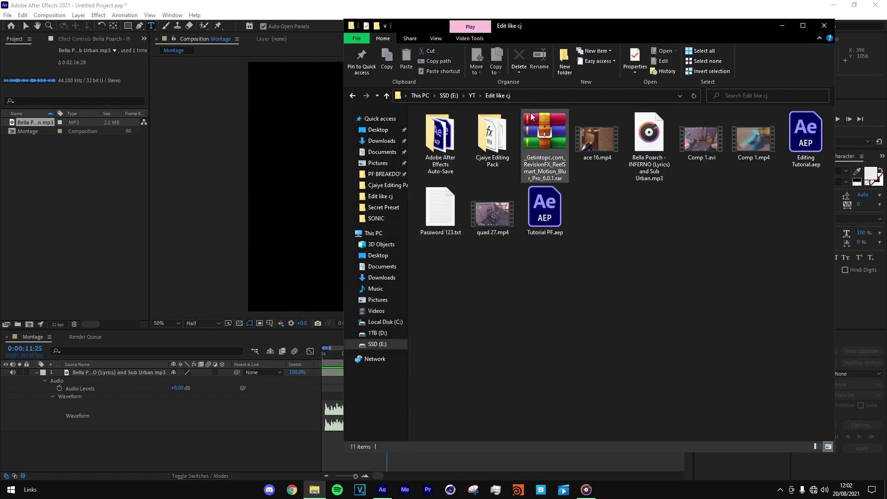
Open READ ME.txt from the Cjaiye Editing Pack folder.
double_click(478, 151)
key("alt+Left")
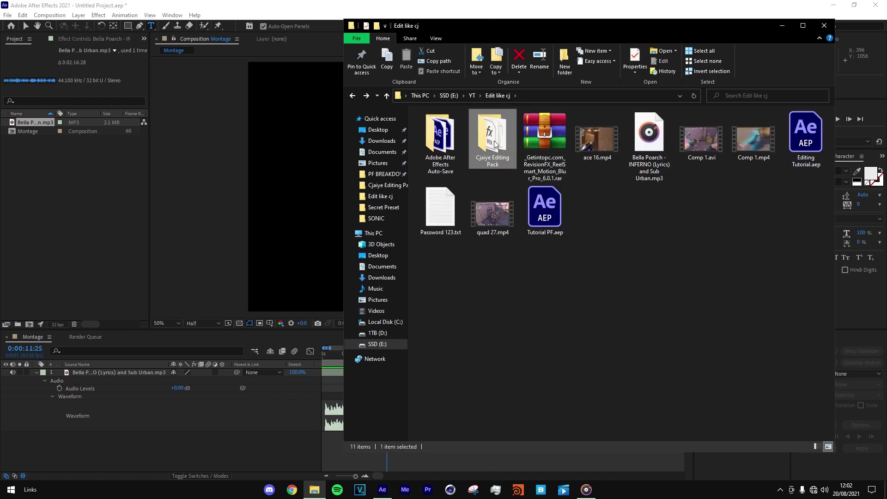
double_click(510, 146)
left_click_drag(519, 298, 492, 101)
left_click(507, 234)
double_click(460, 182)
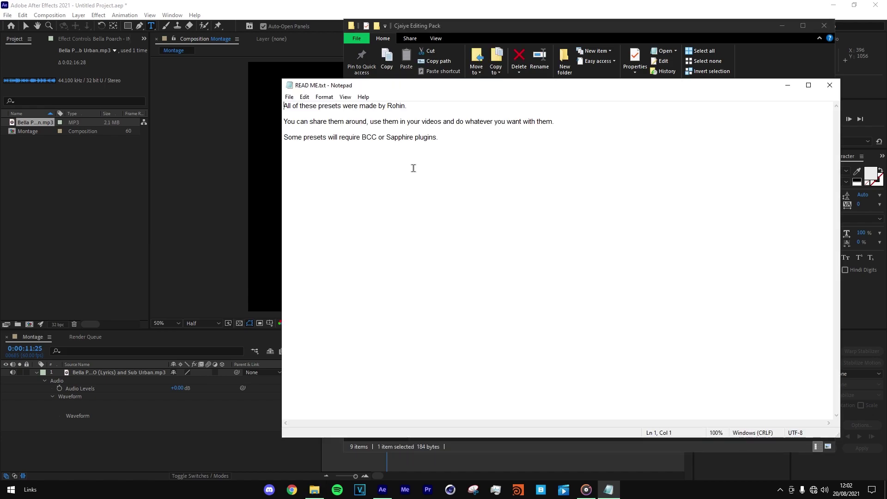
Read the notes on the presets' usage and required plugins, and close the text file.
left_click_drag(748, 87, 466, 85)
double_click(304, 137)
left_click(408, 203)
key("ctrl+a")
left_click(353, 153)
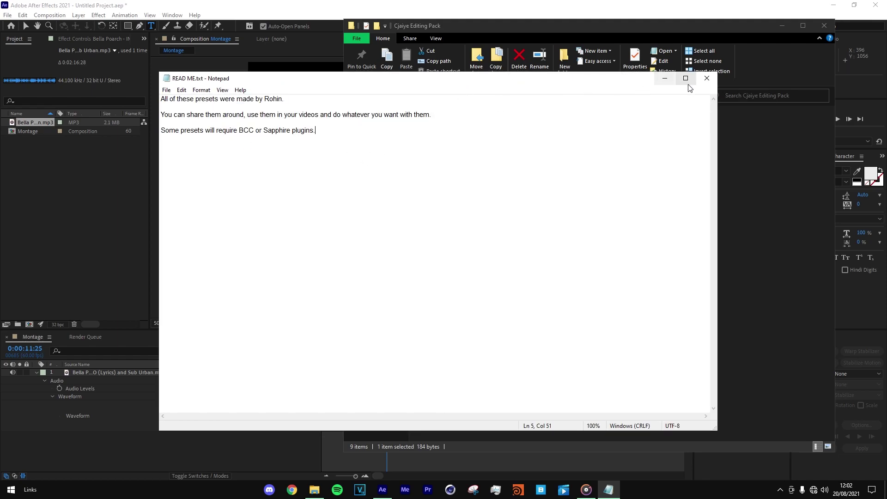
left_click(707, 79)
Look over the preset files in the Cjaiye Editing Pack folder and return to the Edit like cj folder.
left_click_drag(489, 248, 488, 203)
left_click_drag(495, 121, 488, 266)
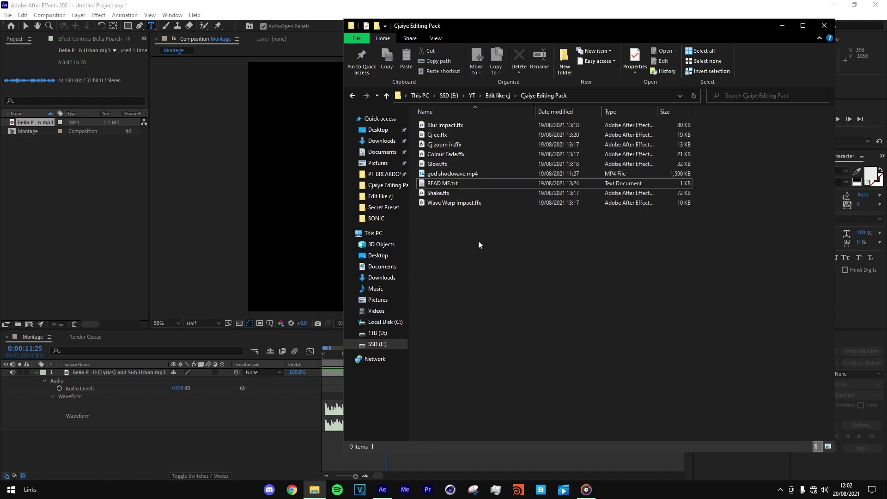
left_click_drag(698, 279, 498, 259)
key("alt+Up")
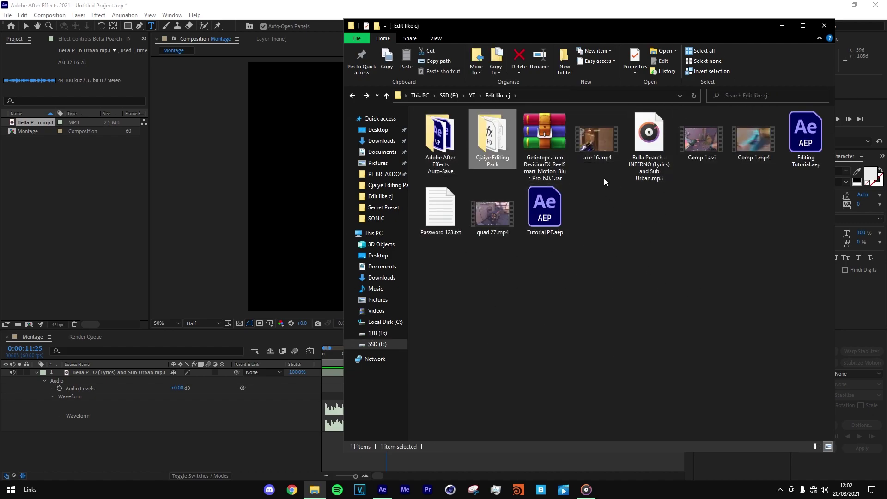
Import ace 16.mp4 into the After Effects project and place it above the song layer in the Montage composition.
left_click_drag(597, 140, 41, 195)
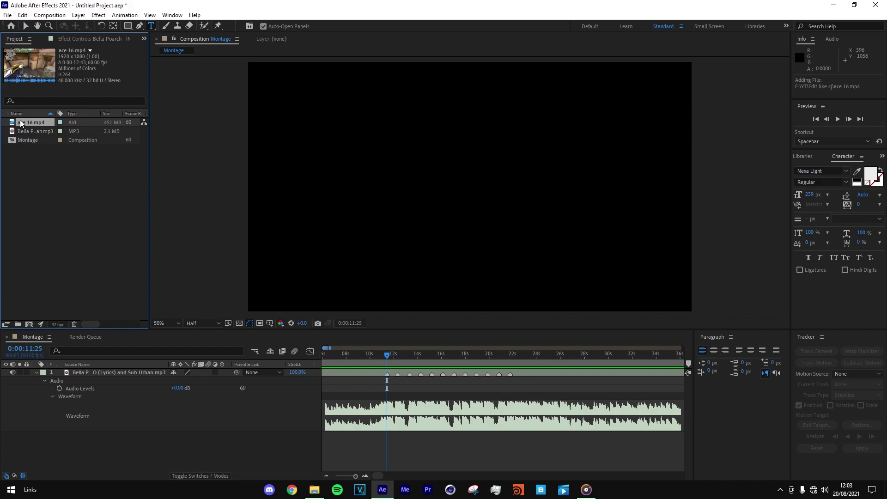
left_click_drag(33, 124, 48, 375)
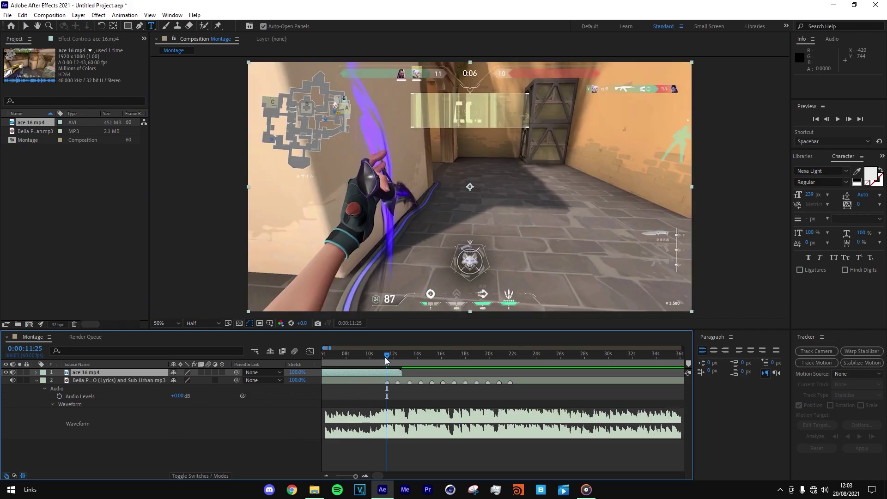
Align the playhead exactly with the song's first beat marker at 0:00:11:27.
left_click(365, 474)
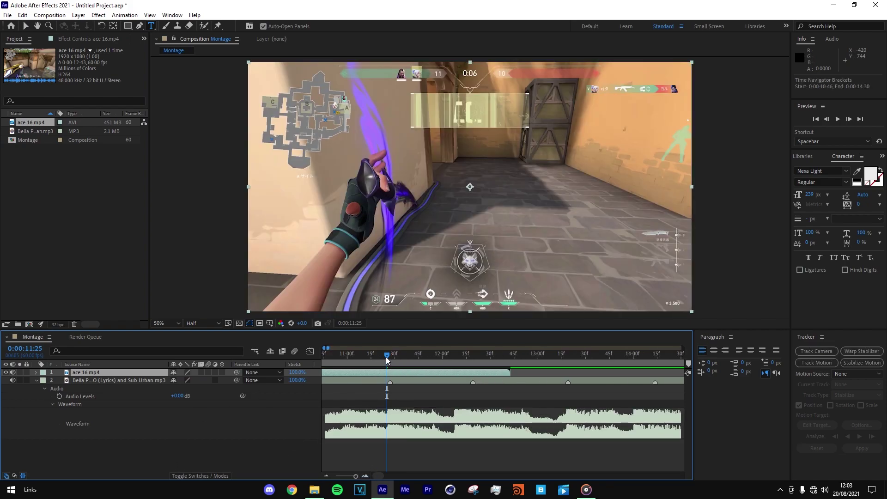
mouse_move(386, 357)
left_mouse_down()
mouse_move(402, 361)
mouse_move(389, 361)
left_mouse_up()
left_click(326, 475)
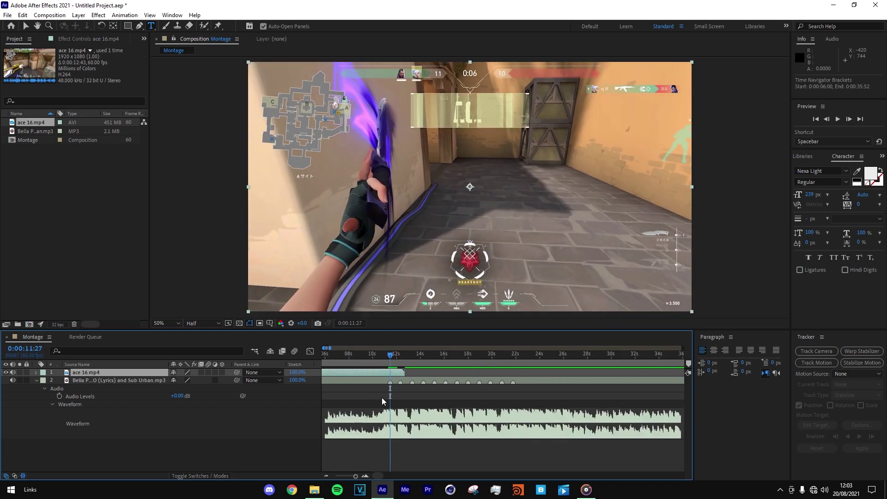
Slide the ace 16.mp4 layer to start at 0:00:00:33 so that its final kill lands on the first beat marker.
left_click(384, 380)
left_click_drag(373, 374, 391, 371)
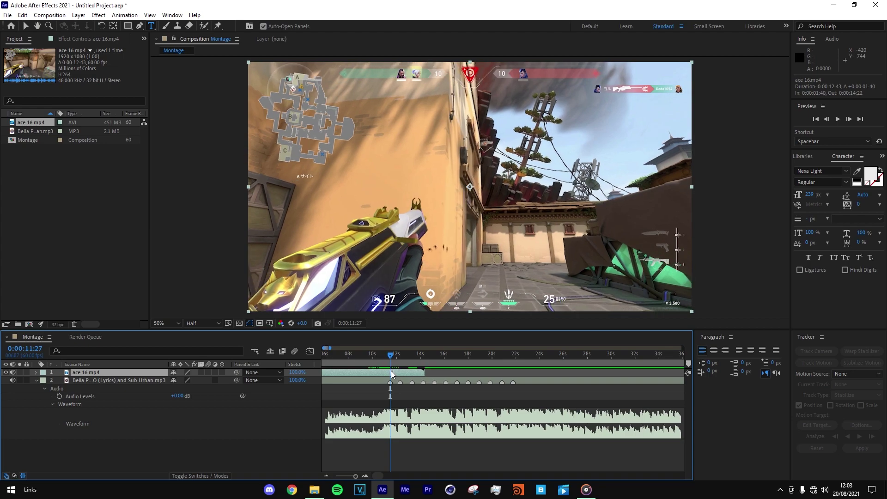
scroll(419, 191, "up", 2)
left_click_drag(420, 190, 288, 191)
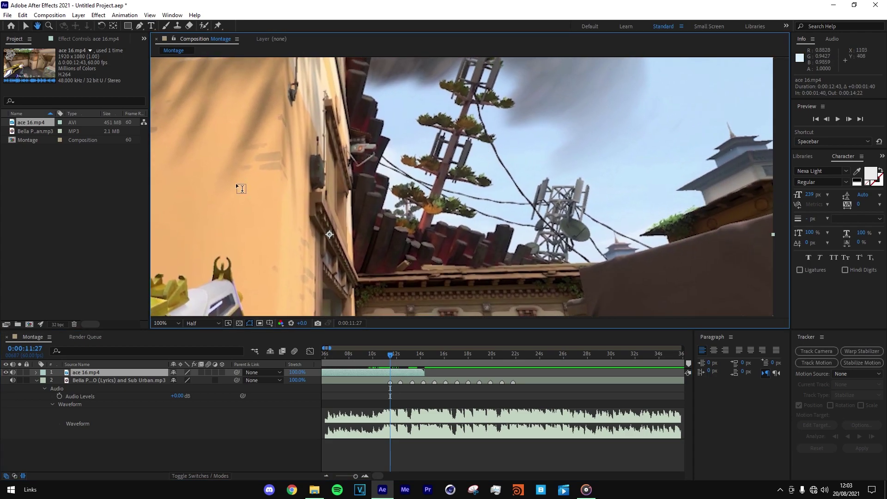
scroll(506, 181, "down", 4)
left_click(167, 323)
left_click(186, 175)
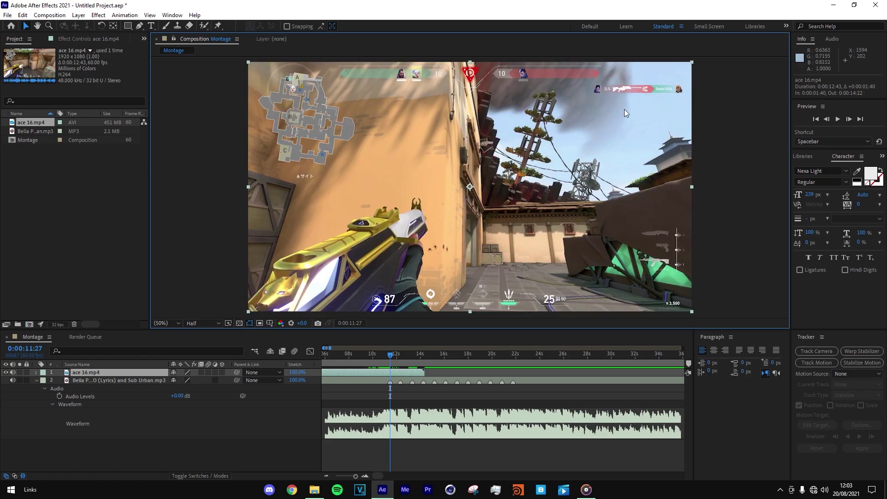
left_click_drag(402, 373, 388, 373)
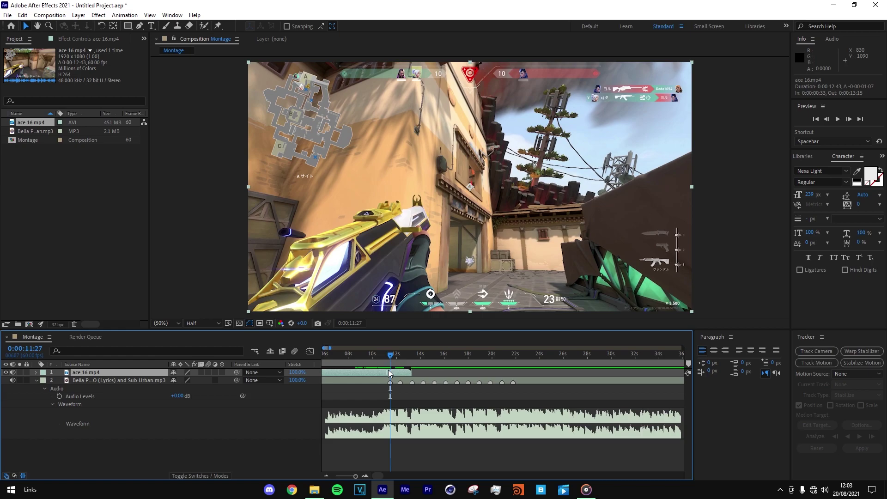
Inspect the kill feed up close at 0:00:11:27 and return the composition view to 50%.
scroll(476, 157, "up", 3)
left_click_drag(476, 157, 377, 159)
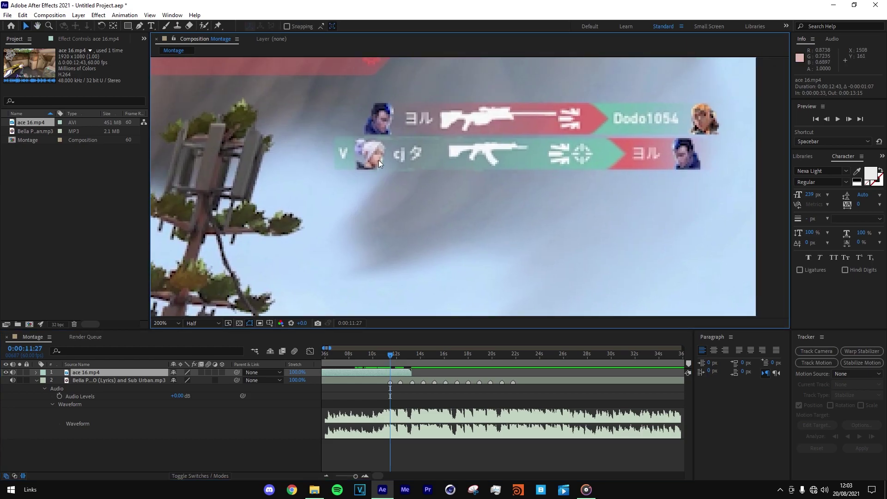
scroll(437, 204, "down", 2)
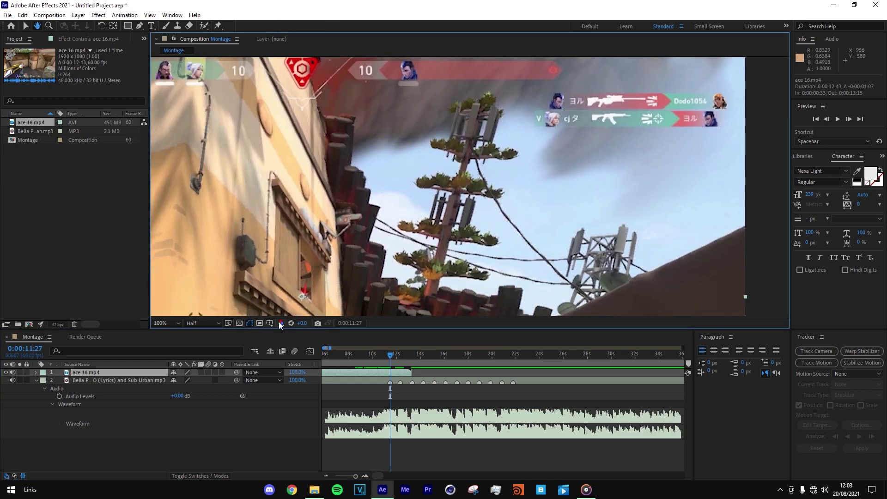
left_click(159, 324)
left_click(171, 167)
Preview the synced clip with the song from 0:00:10:18.
left_click_drag(391, 365, 377, 364)
key("space")
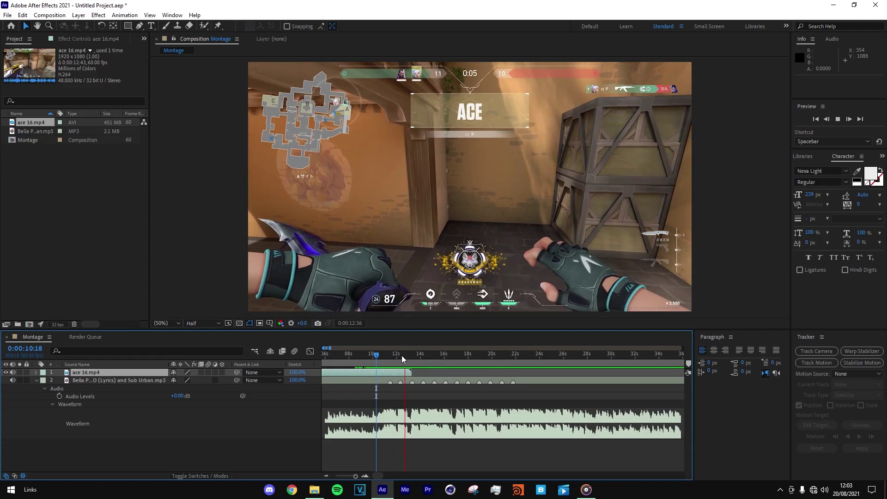
left_click(374, 354)
Split the ace 16.mp4 layer at 0:00:09:48 and delete the part before the cut.
left_click_drag(377, 354, 370, 332)
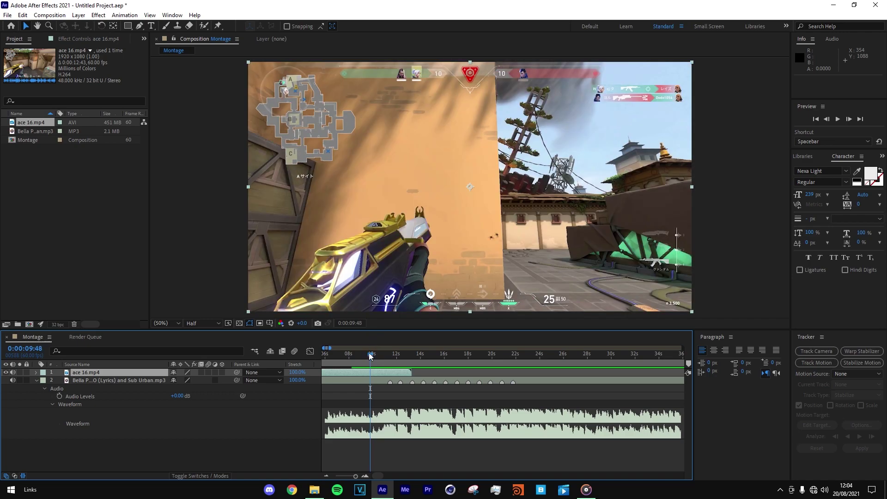
left_click(375, 379)
left_click(375, 373)
left_click(376, 384)
left_click(347, 373)
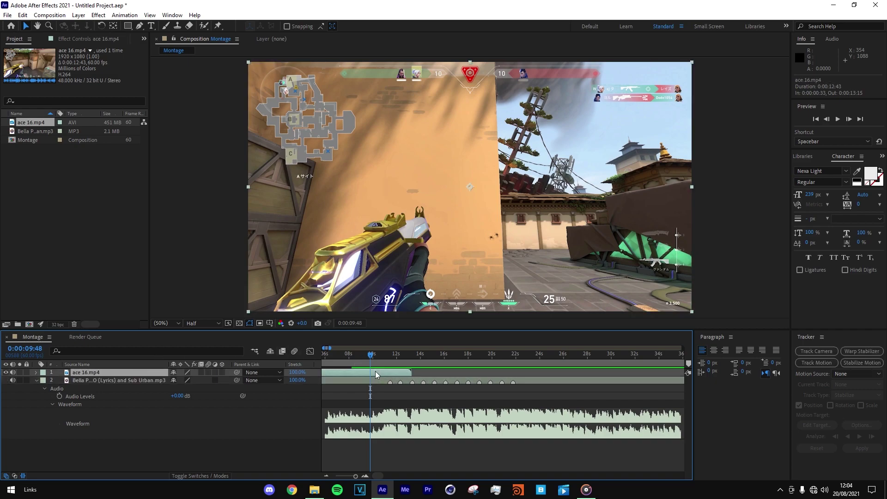
key("ctrl+shift+d")
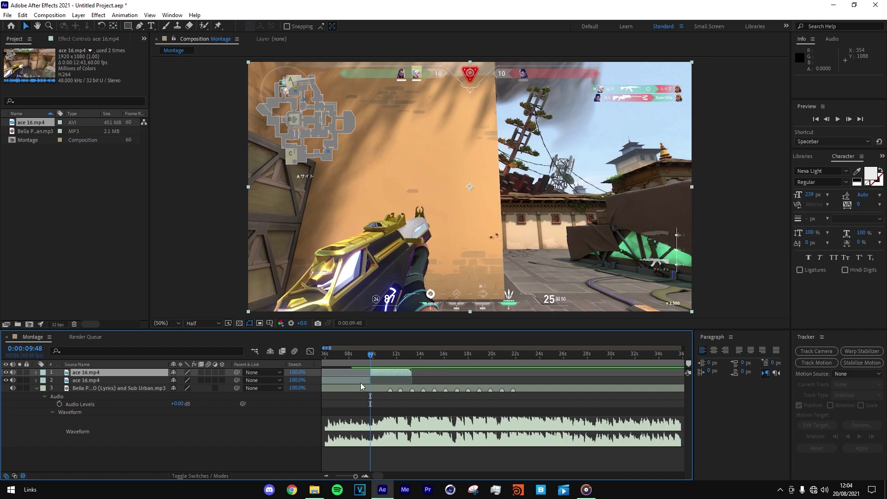
key("Delete")
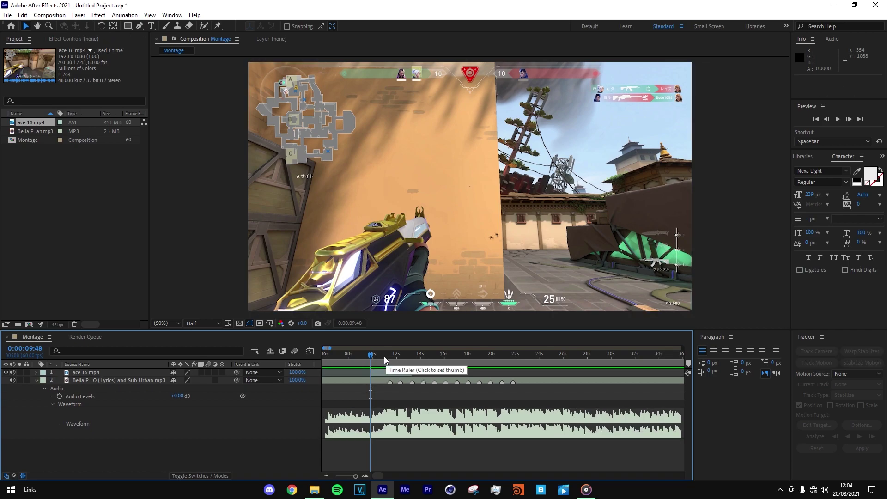
Preview the trimmed clip against the song from 0:00:09:11.
left_click(362, 354)
key("space")
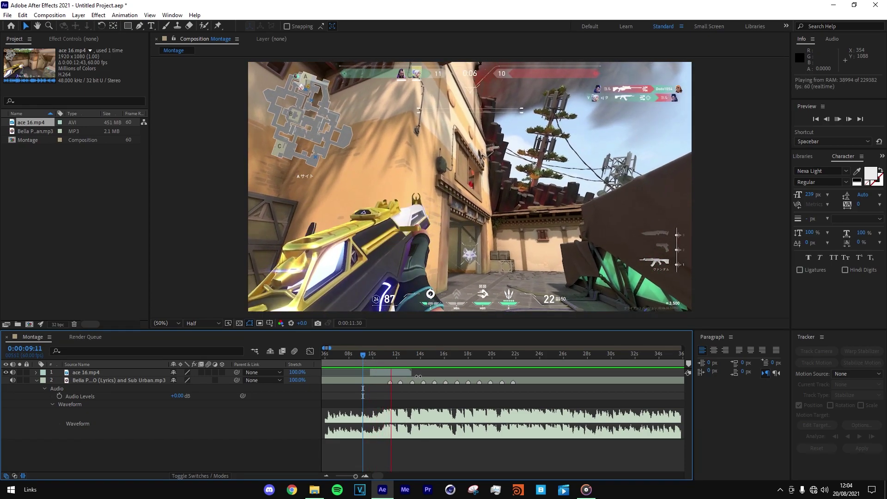
key("space")
Place the playhead at the trimmed clip's first frame, 0:00:09:48, and select the ace 16.mp4 layer.
left_click(371, 360)
scroll(368, 351, "up", 4)
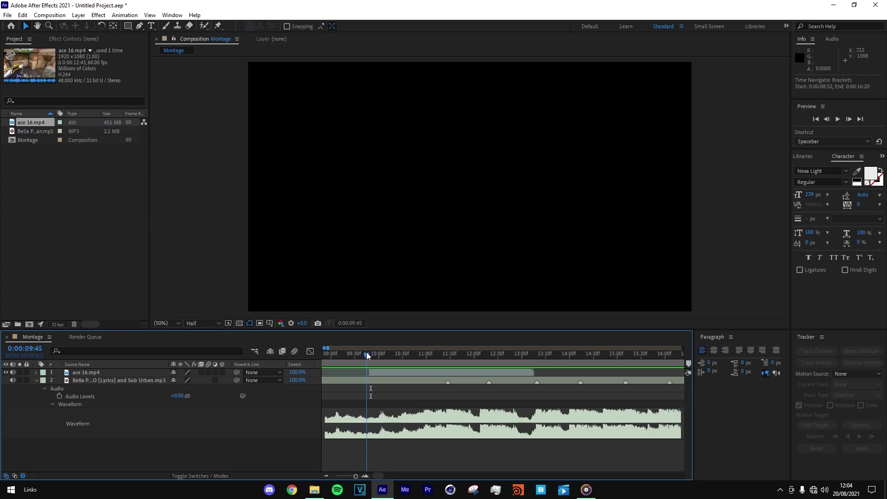
mouse_move(368, 351)
left_mouse_down()
mouse_move(452, 355)
mouse_move(369, 340)
left_mouse_up()
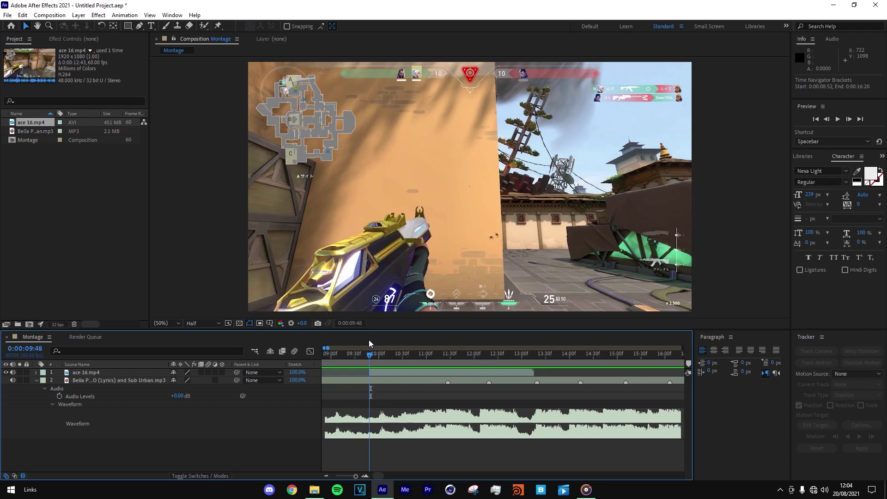
left_click(382, 373)
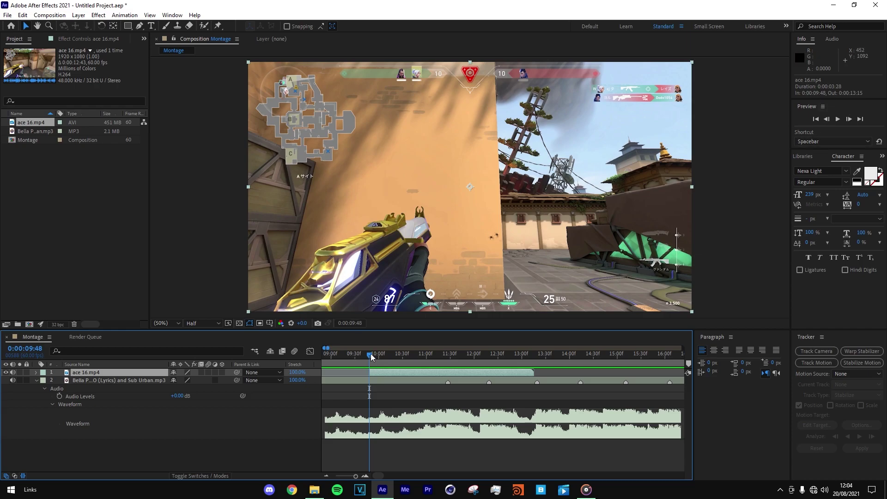
Check the clip's frame at the first beat, 0:00:11:28, and return the playhead to 0:00:09:48.
left_click(447, 355)
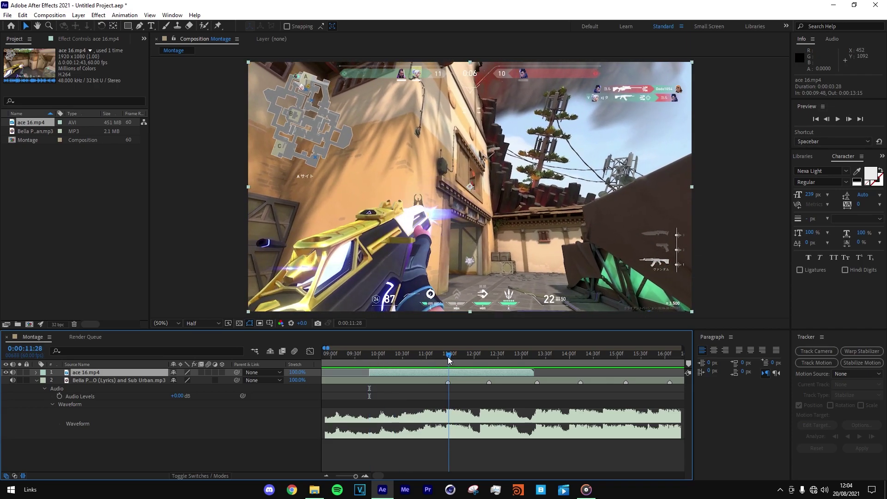
left_click(388, 357)
left_click_drag(388, 357, 369, 357)
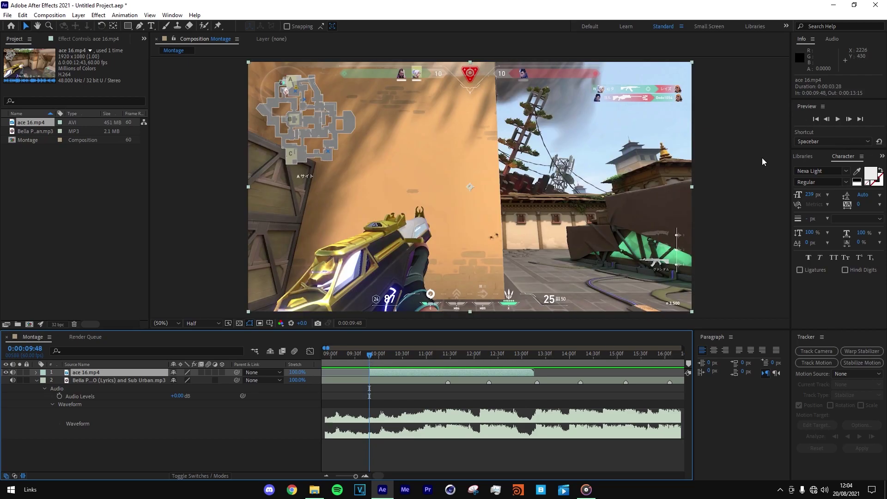
Switch to the Default workspace layout.
left_click(587, 26)
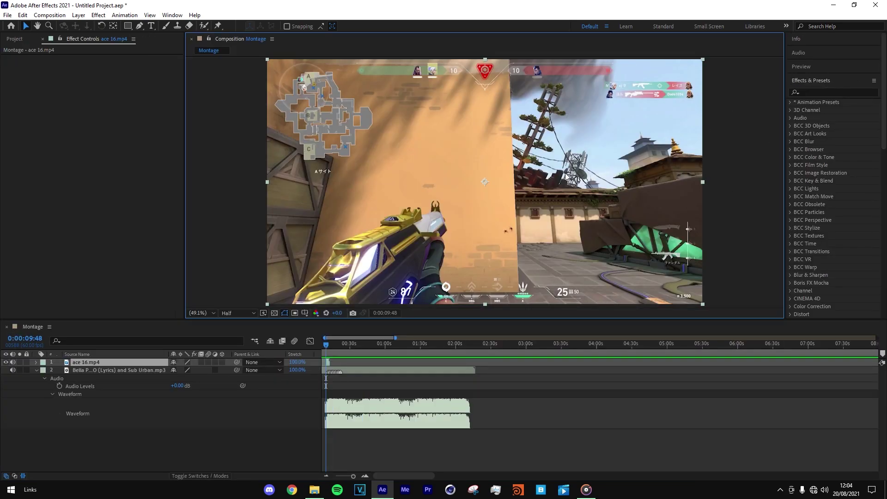
left_click(366, 477)
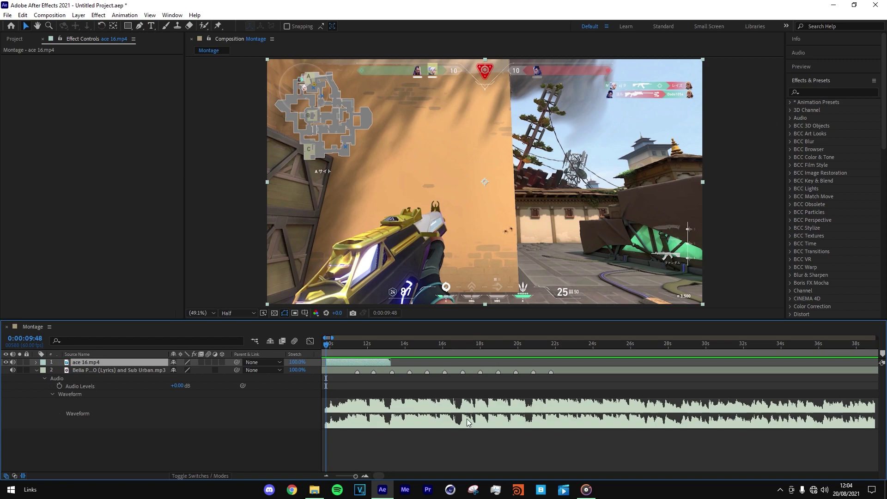
left_click(365, 476)
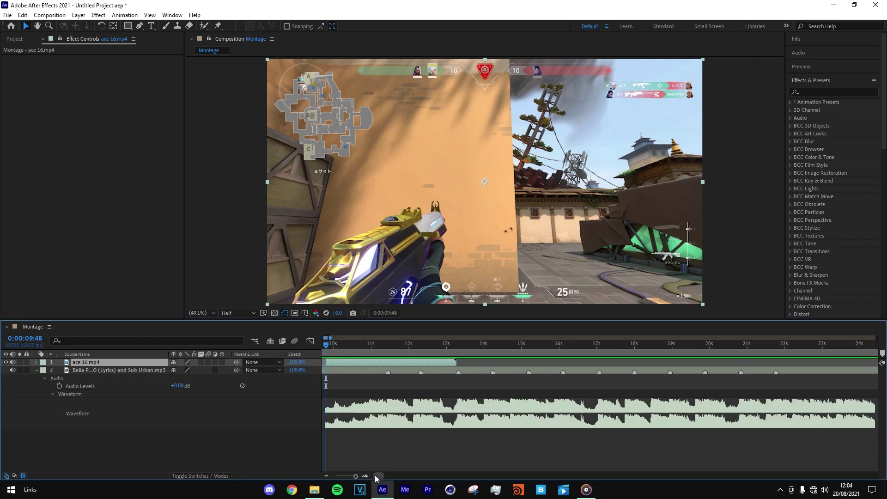
Find the Leave Color effect and apply it to the ace 16.mp4 layer.
left_click(830, 94)
type("leave")
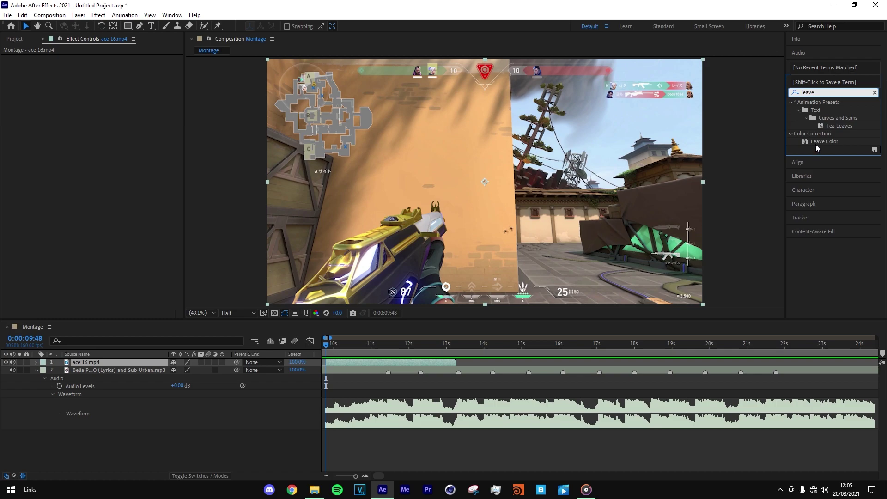
left_click_drag(816, 145, 329, 362)
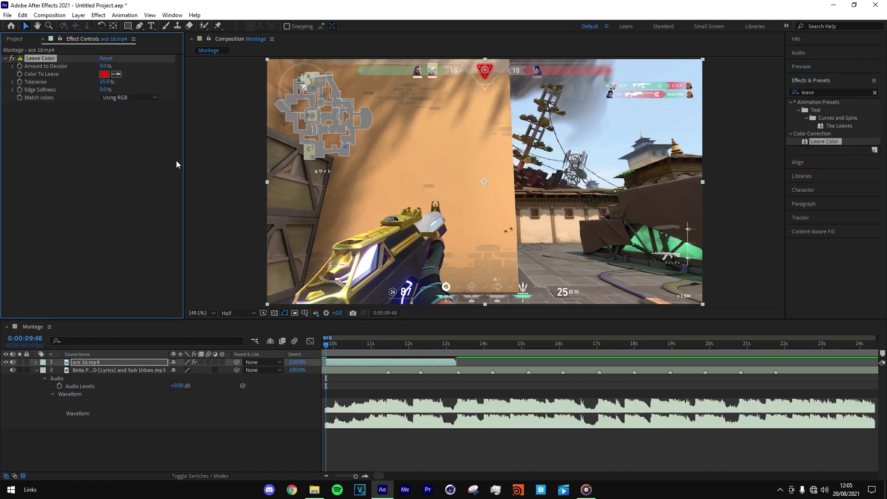
Sample the gun's pale gold as Leave Color's color to leave and set Amount to Decolor to 50%.
left_click(116, 77)
left_click(358, 252)
left_click_drag(103, 66, 144, 74)
mouse_move(331, 352)
left_mouse_down()
mouse_move(359, 342)
mouse_move(331, 346)
left_mouse_up()
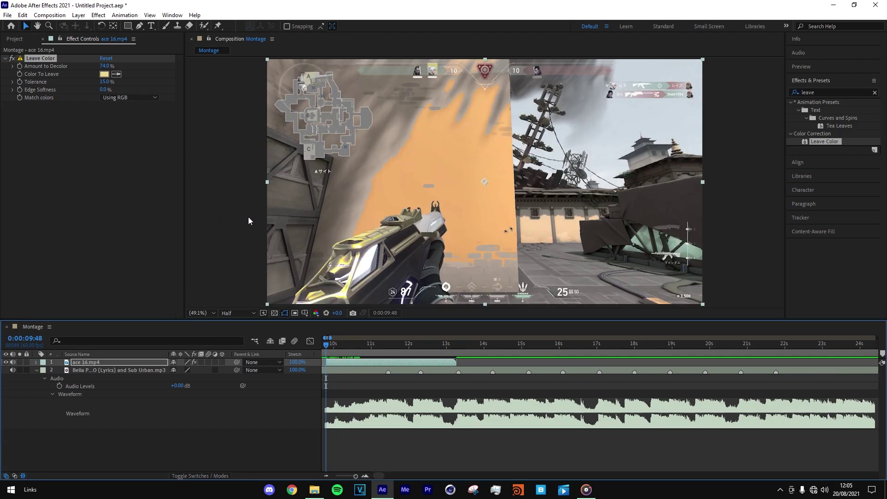
left_click_drag(104, 66, 72, 86)
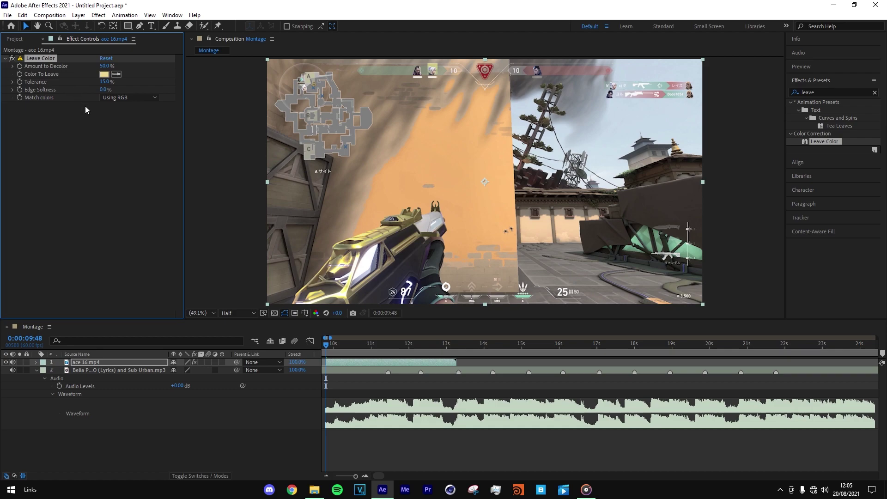
Delete the Leave Color effect from the ace 16.mp4 layer.
left_click(32, 131)
left_click(38, 56)
left_click(62, 135)
left_click(31, 60)
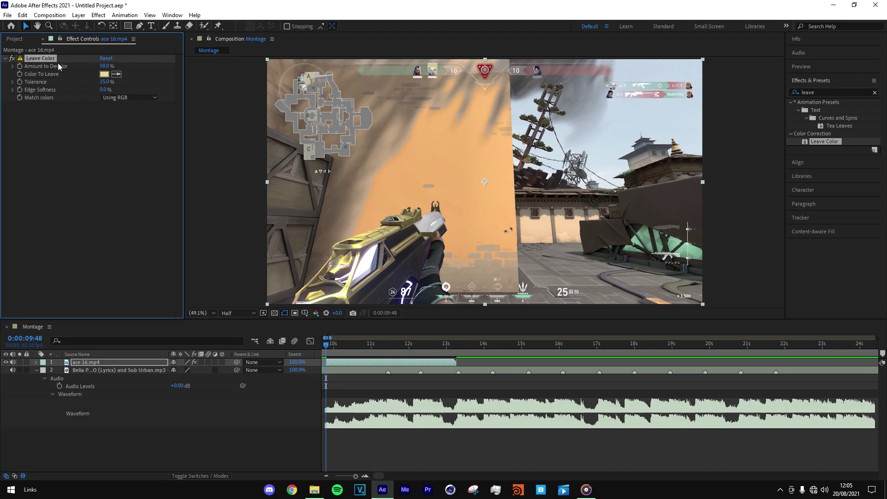
key("Delete")
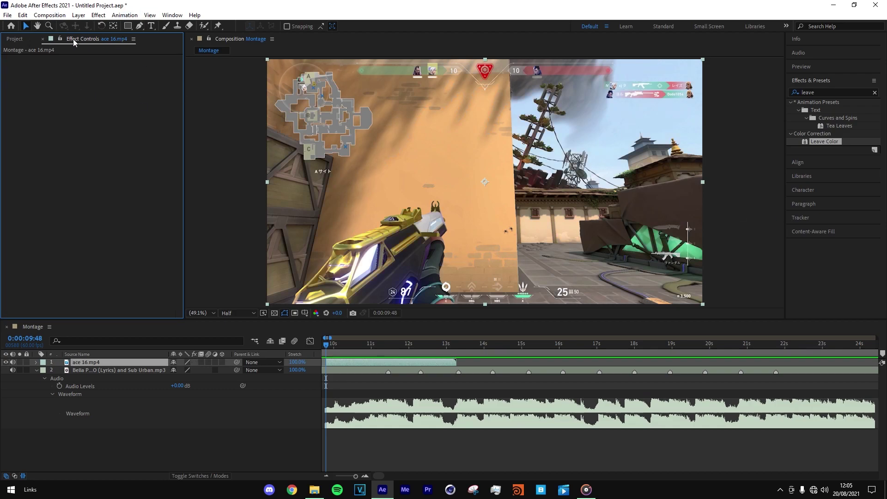
left_click(14, 38)
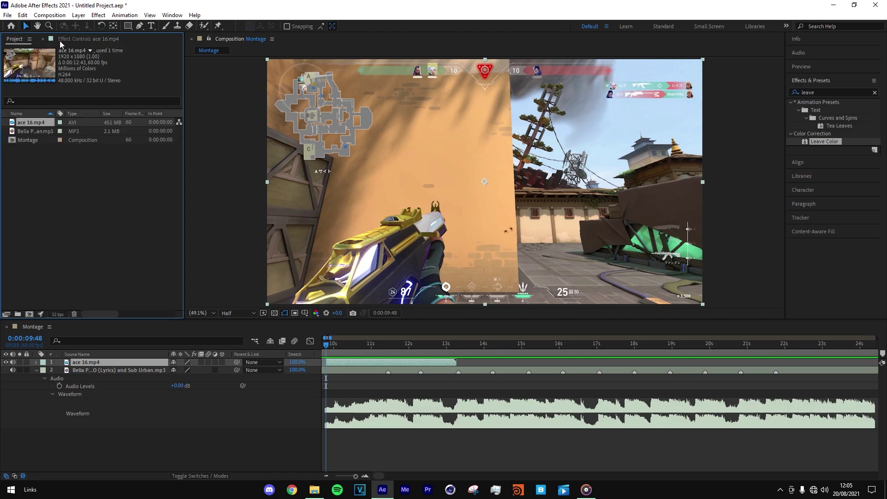
left_click(80, 122, "ctrl")
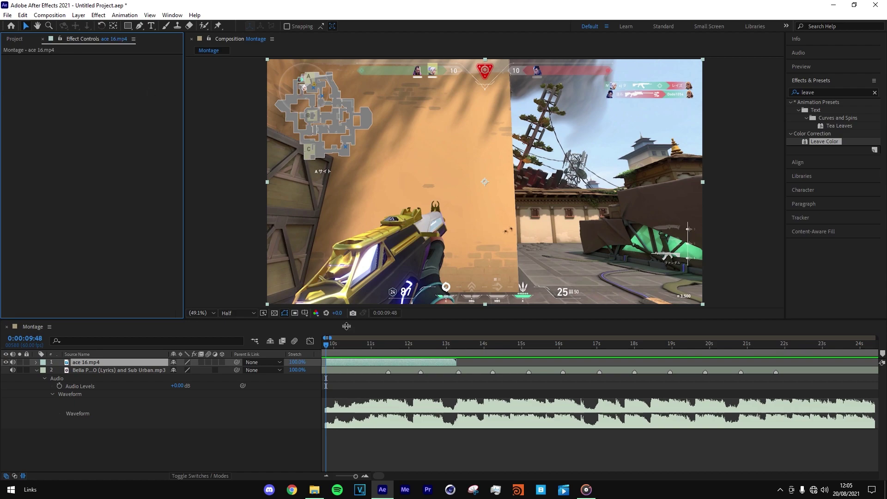
left_click(334, 370)
left_click(338, 362)
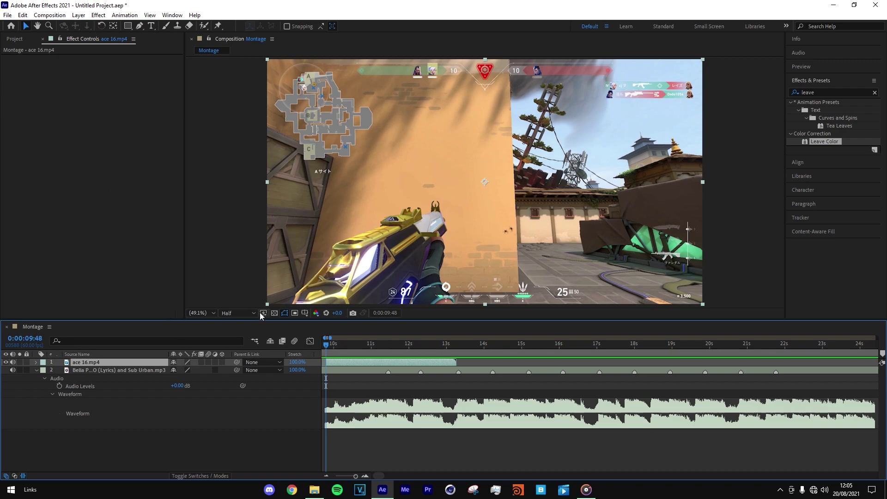
Place the playhead at the clip's first frame, 0:00:09:48, and expand the ace 16.mp4 layer's Transform properties.
left_click_drag(325, 351, 355, 348)
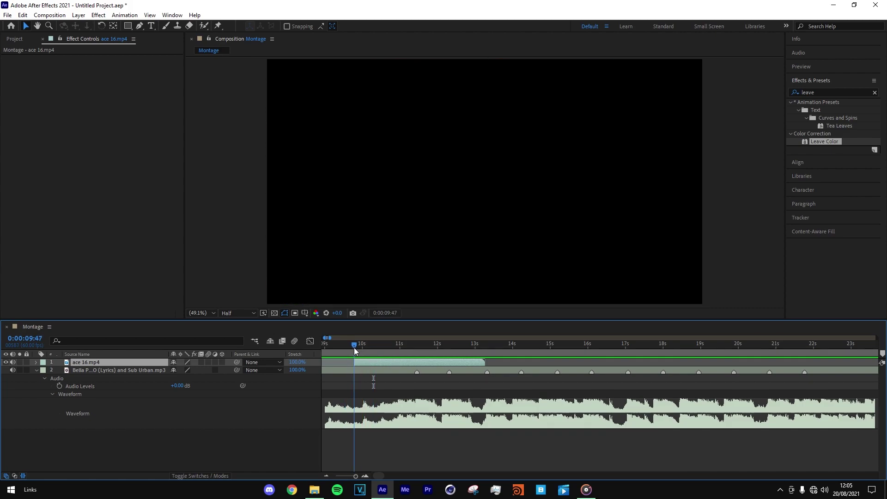
left_click(366, 476)
left_click(366, 476)
left_click_drag(356, 344, 356, 344)
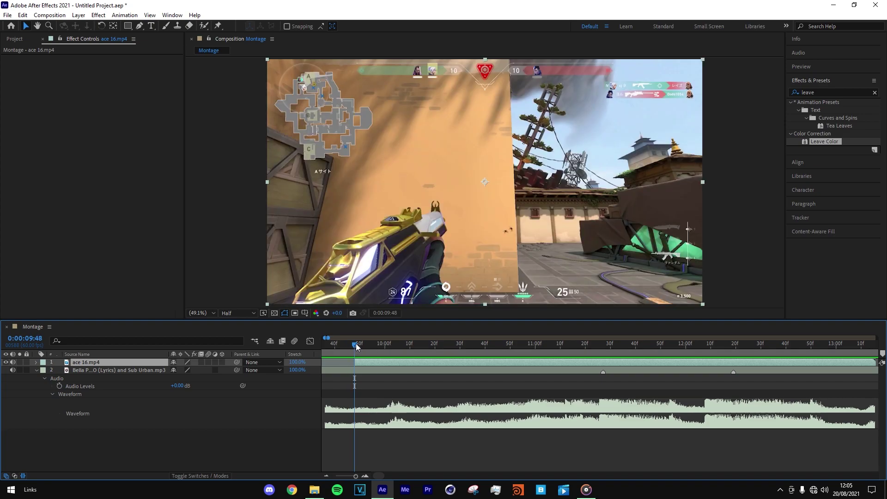
left_click(361, 365)
left_click(362, 362)
left_click(365, 371)
left_click(366, 363)
left_click(37, 361)
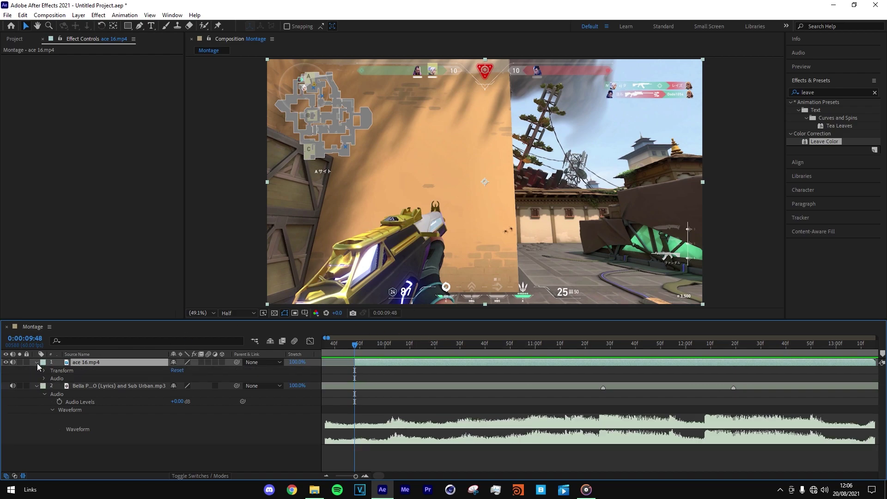
left_click(367, 373)
left_click(364, 364)
left_click(44, 371)
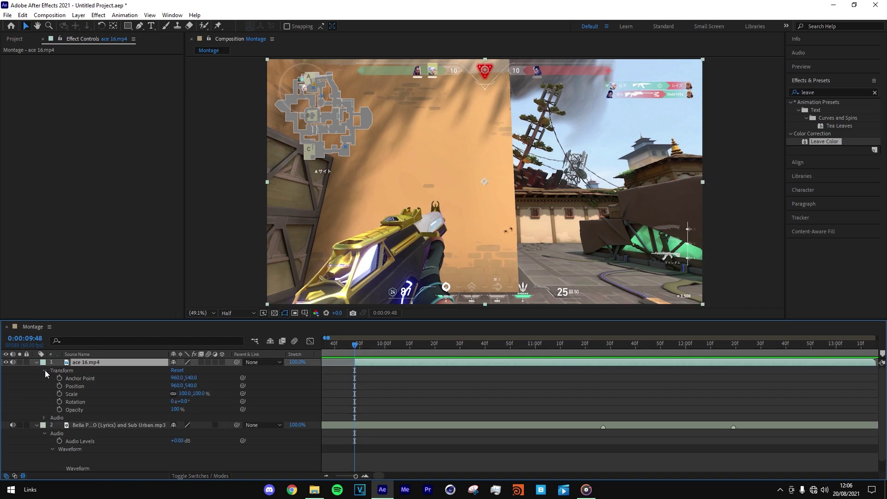
Enable Opacity keyframing at the clip's first frame and set the Opacity there to 0%.
left_click(59, 410)
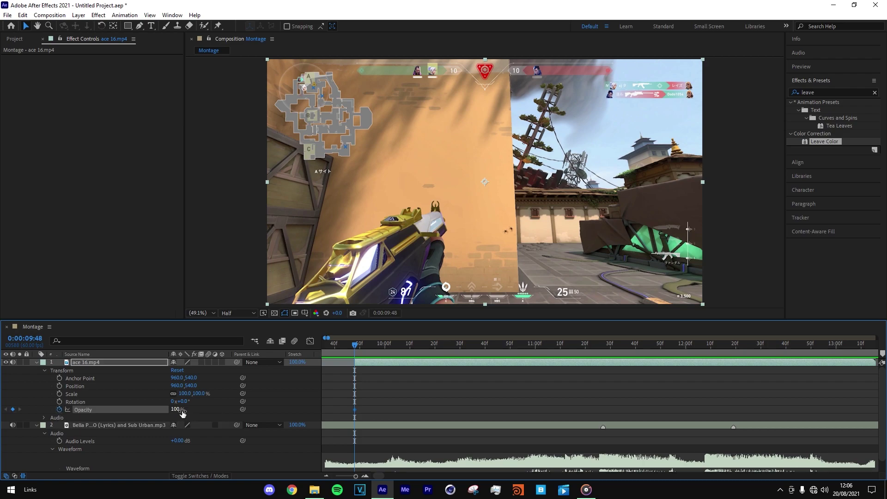
left_click_drag(182, 413, 222, 421)
left_click_drag(183, 411, 124, 421)
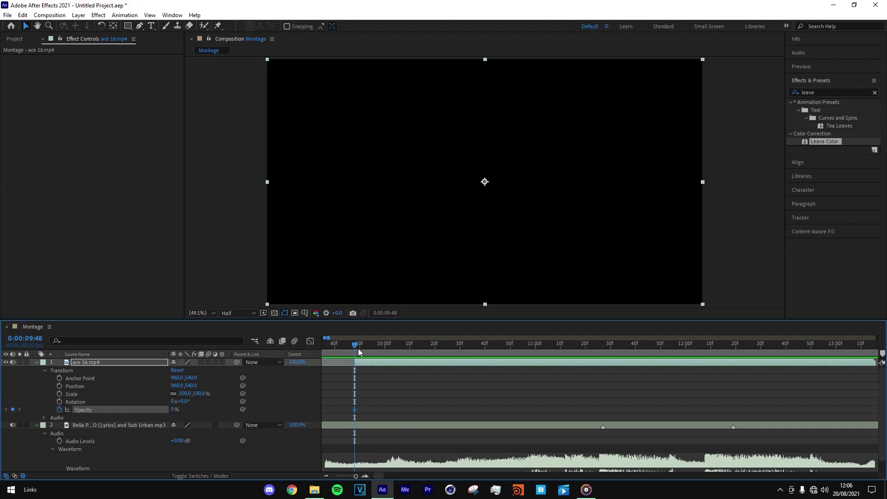
Add a second Opacity keyframe of 100% and position it at 0:00:10:00 to fade the clip in.
left_click_drag(356, 349, 409, 348)
left_click_drag(177, 413, 208, 413)
left_click(339, 347)
left_click_drag(338, 347, 384, 346)
left_click(361, 374)
left_click_drag(409, 409, 356, 406)
scroll(434, 406, "left", 2)
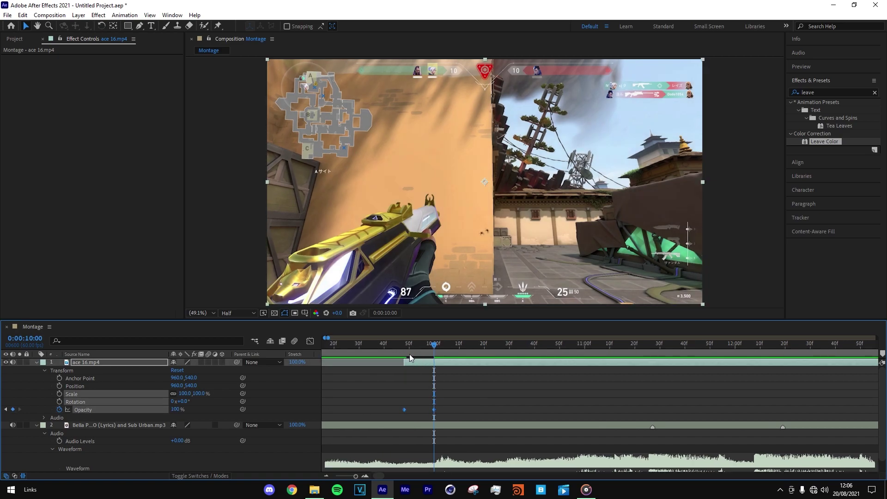
Preview the clip's fade-in from just before its first frame.
left_click(398, 348)
key("space")
left_click(465, 392)
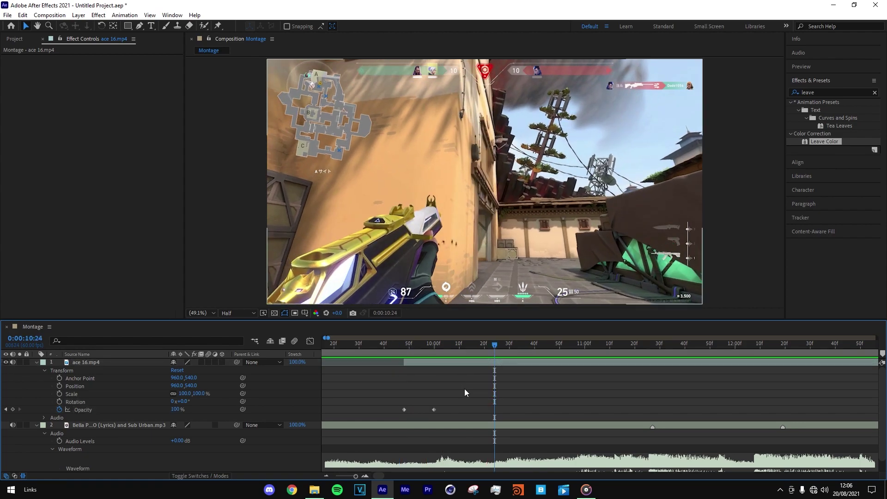
Apply Easy Ease to both Opacity keyframes of the ace 16.mp4 layer.
left_click_drag(463, 396, 365, 409)
left_click_drag(494, 393, 468, 413)
key("F9")
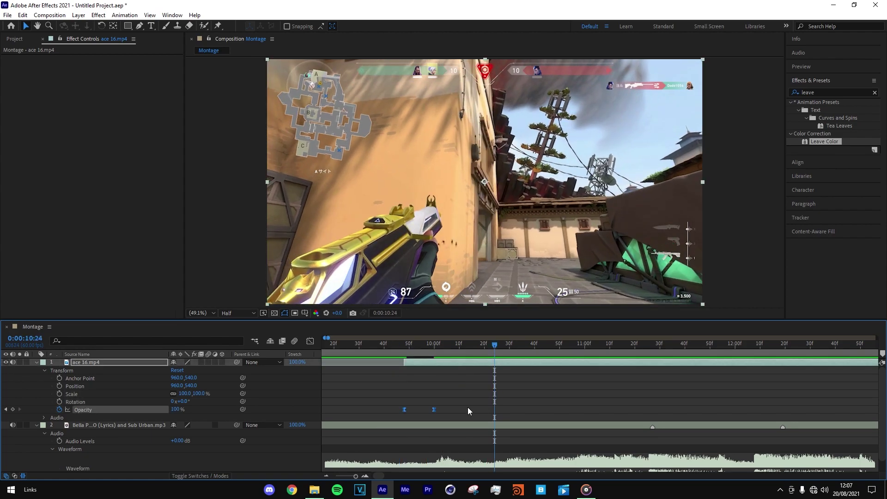
Preview the eased fade-in several times, starting from 0:00:09:35 and other points just before the clip.
left_click(373, 347)
key("space")
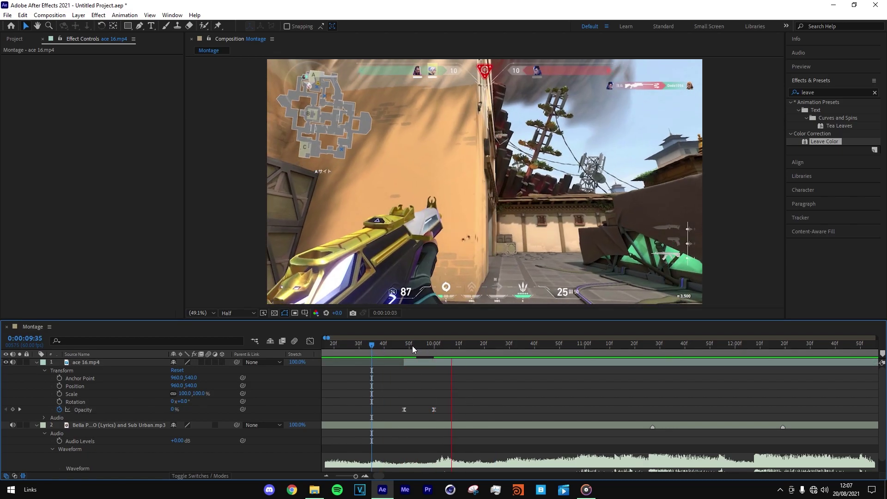
key("space")
key("space")
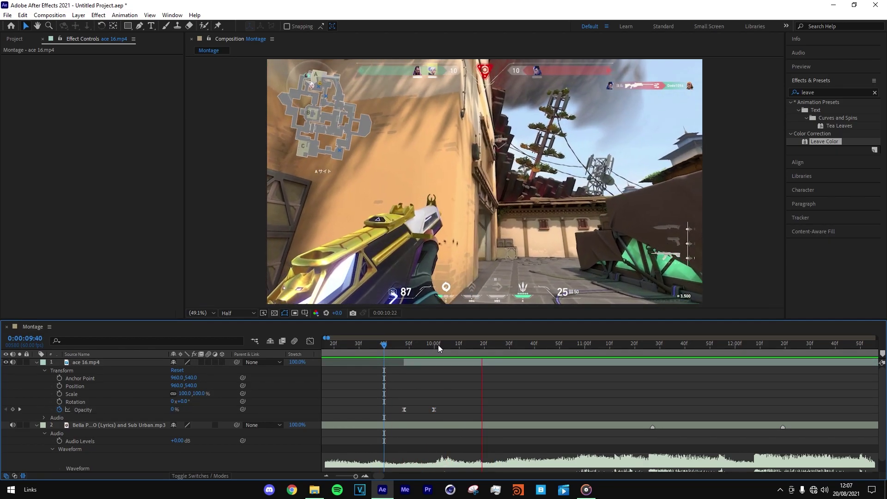
left_click(405, 347)
mouse_move(405, 351)
left_mouse_down()
mouse_move(441, 346)
mouse_move(394, 346)
left_mouse_up()
key("space")
key("space")
Collapse the properties of the ace 16.mp4 and song layers and widen the timeline's visible range.
left_click(37, 362)
left_click(37, 370)
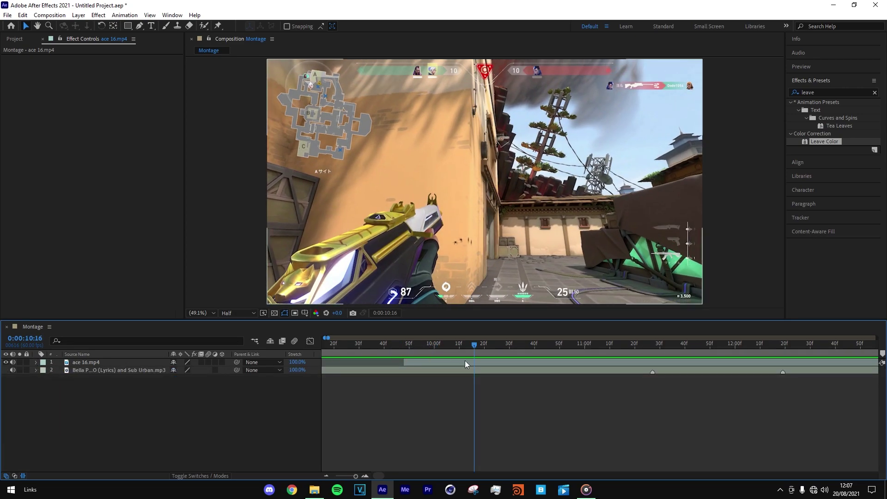
left_click(327, 475)
left_click(327, 475)
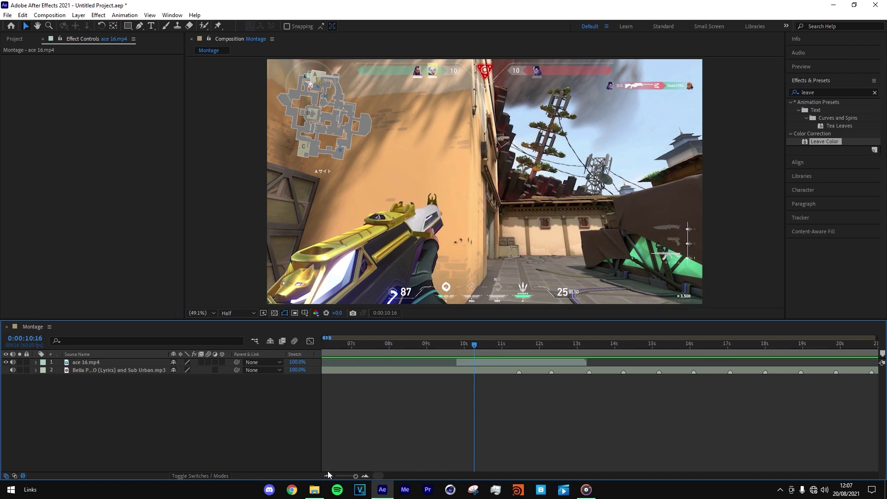
Preview the gameplay shots against the first beat marker, starting from 0:00:10:57 and 0:00:11:06.
left_click_drag(476, 352, 498, 338)
key("space")
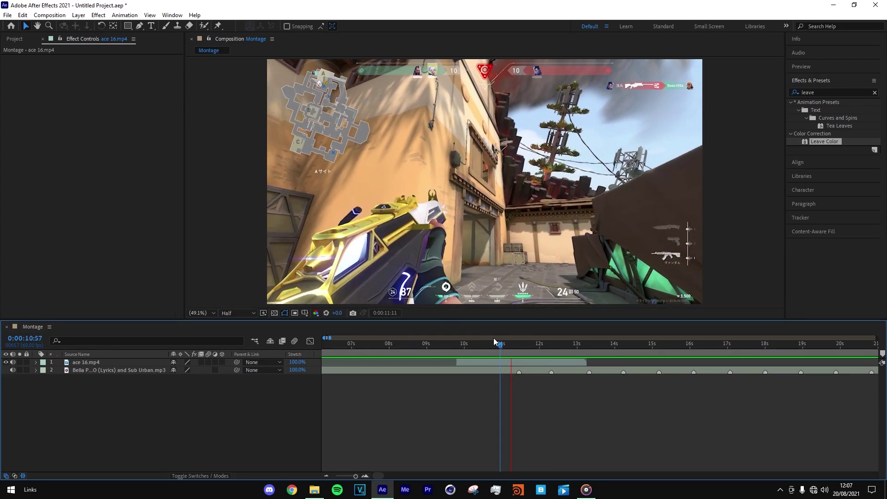
left_click(521, 345)
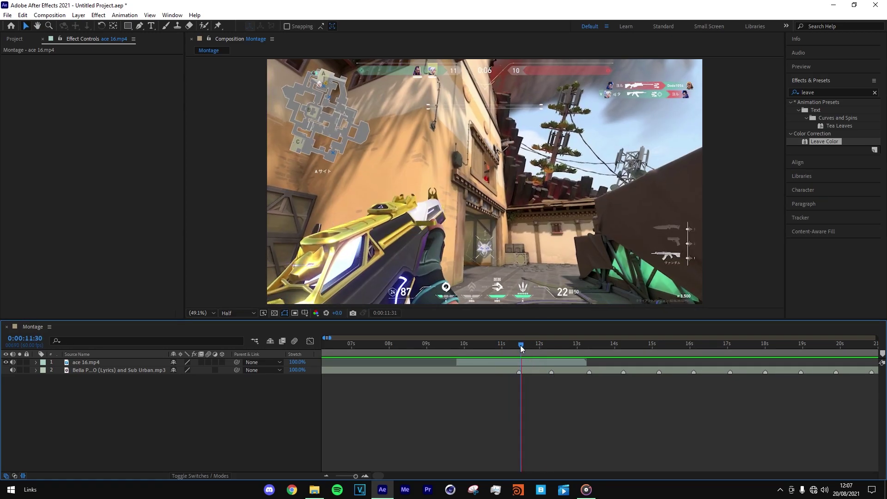
left_click(506, 345)
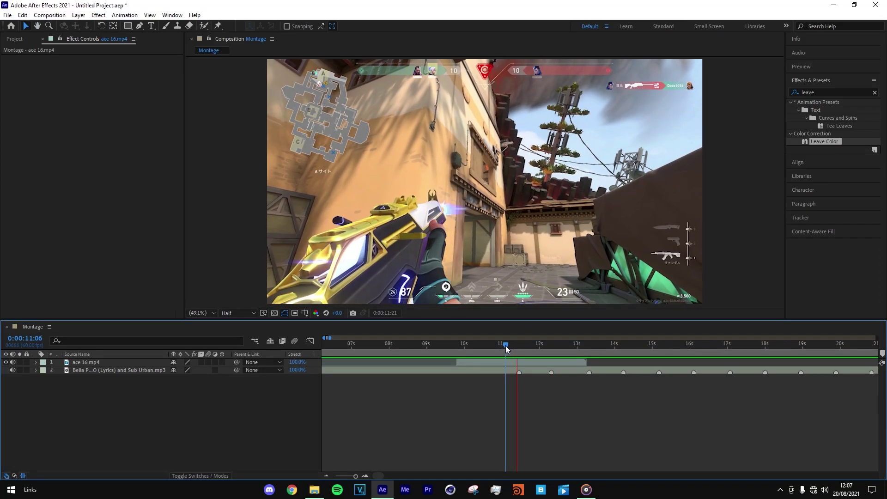
Split the ace 16.mp4 layer at 0:00:12:03.
left_click_drag(543, 347, 542, 325)
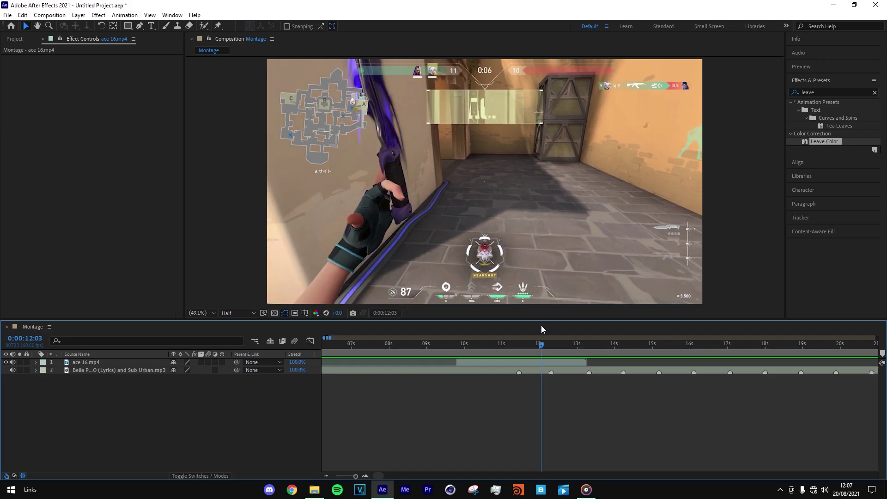
left_click(542, 363)
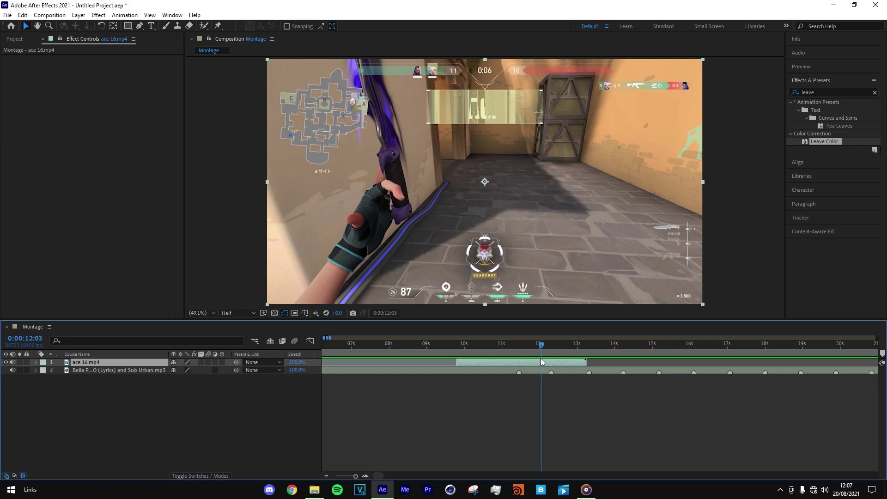
key("ctrl+shift+d")
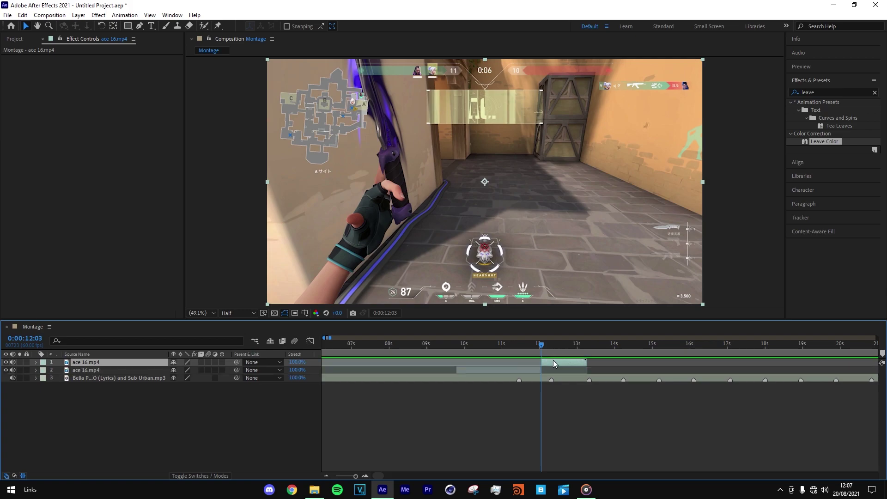
Time-stretch the second ace 16.mp4 segment to 200%, holding its in-point, and preview it from 0:00:10:33.
right_click(556, 364)
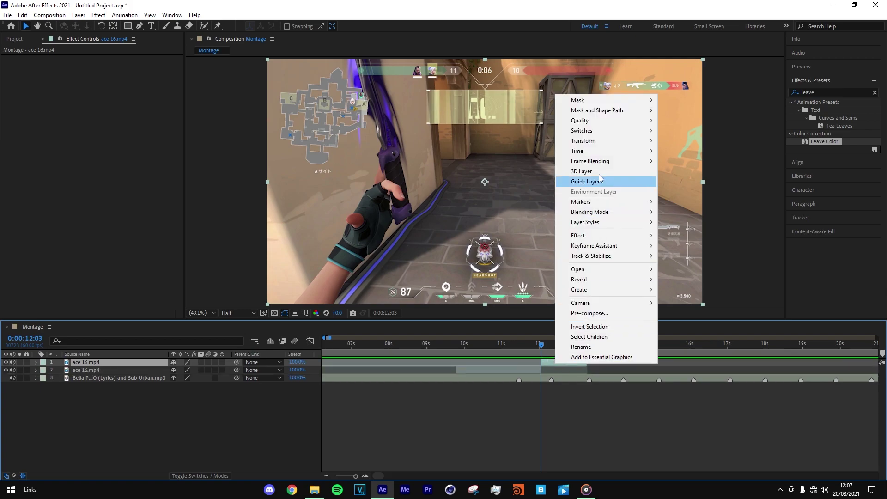
mouse_move(597, 153)
left_click(666, 172)
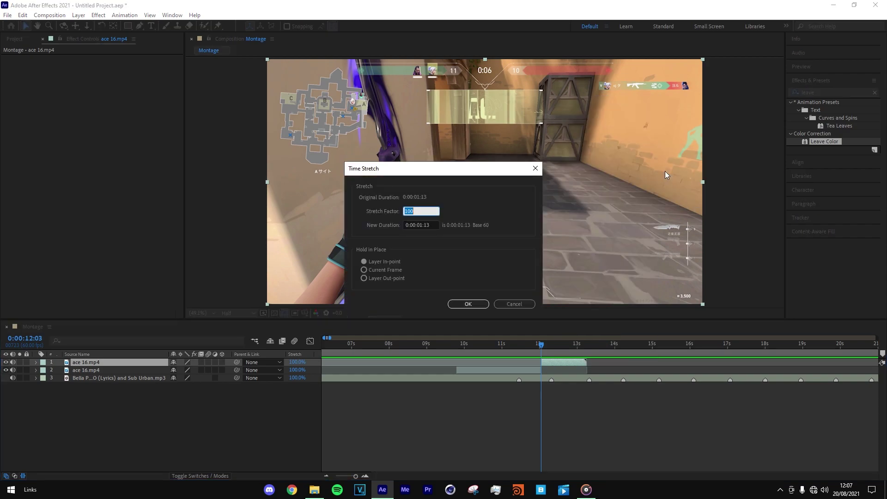
key("BackSpace")
double_click(425, 215)
left_click_drag(435, 176, 562, 187)
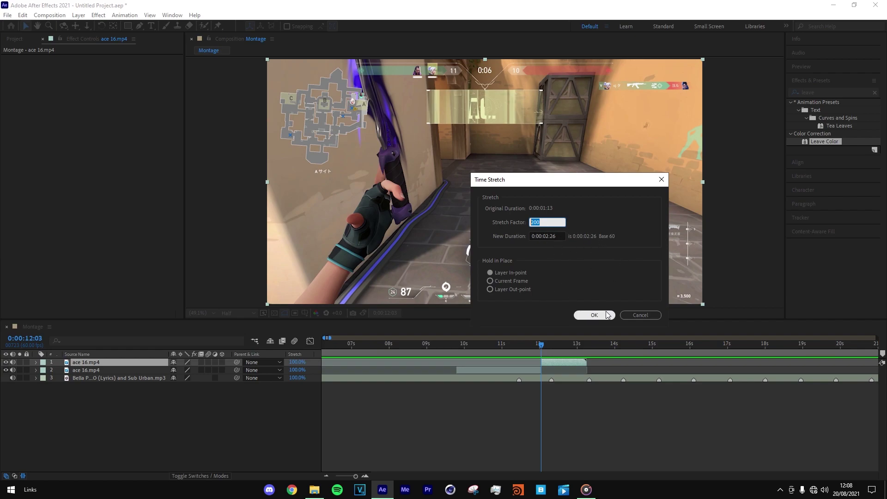
left_click(575, 268)
left_click(594, 314)
left_click_drag(552, 350, 488, 345)
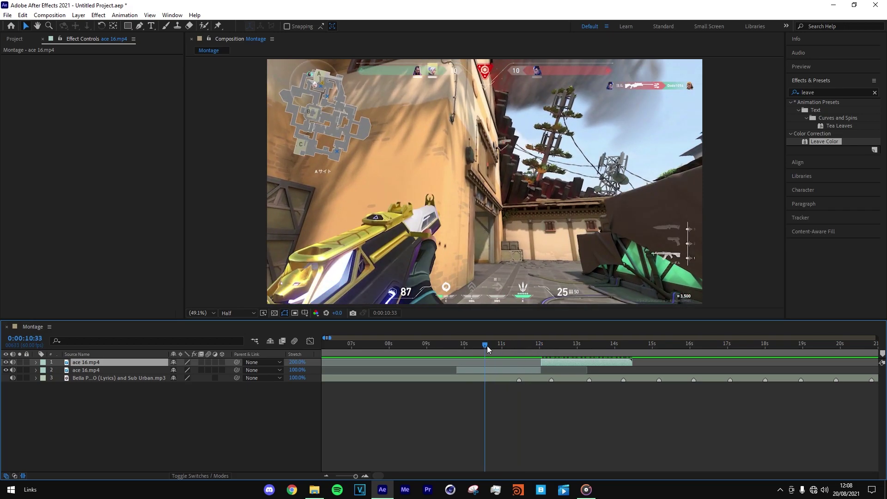
key("space")
Trim the end of the slowed ace 16.mp4 segment to the beat marker at 0:00:12:19 and preview from 0:00:09:43.
mouse_move(556, 351)
left_mouse_down()
mouse_move(528, 350)
mouse_move(559, 351)
mouse_move(551, 345)
left_mouse_up()
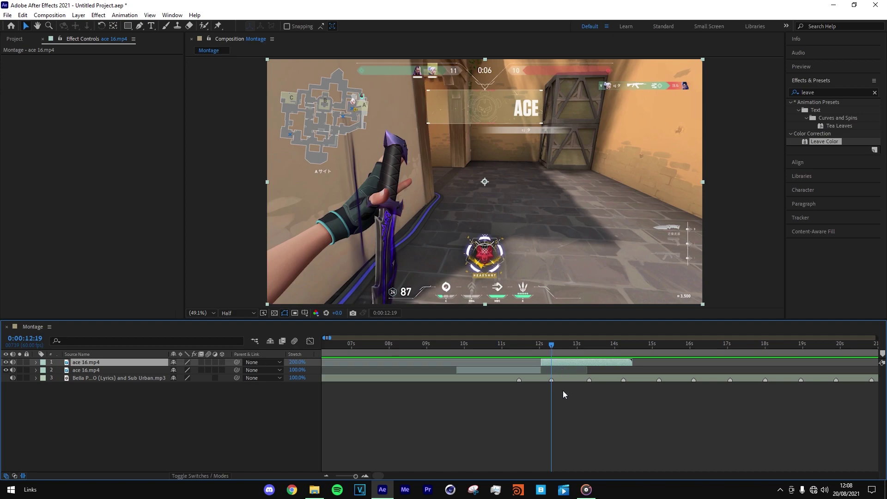
left_click(368, 476)
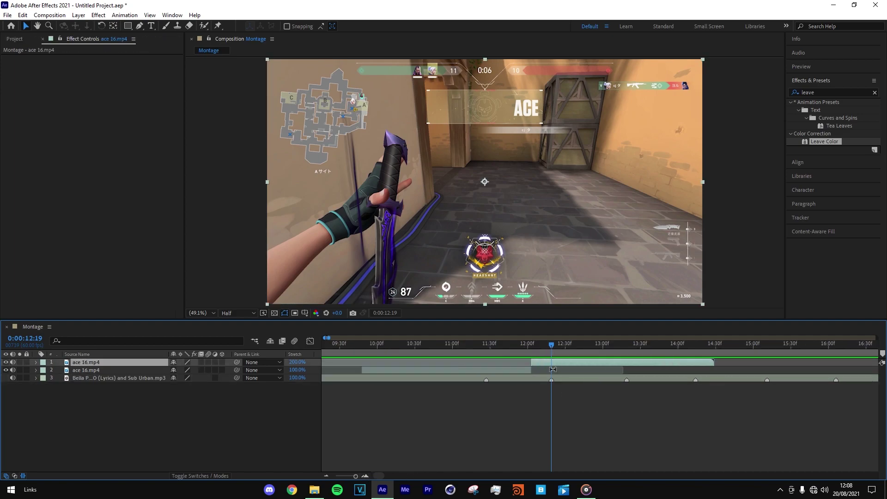
left_click_drag(556, 351, 552, 347)
left_click(597, 412)
left_click_drag(546, 347, 358, 334)
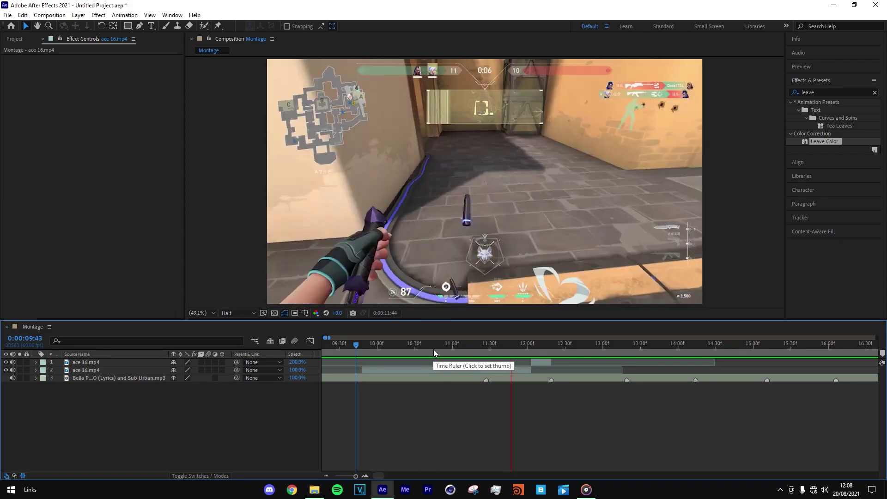
Enlarge the composition view and examine the first ace 16.mp4 segment between 0:00:10:37 and 0:00:10:56.
left_click(397, 345)
left_click_drag(397, 344, 443, 346)
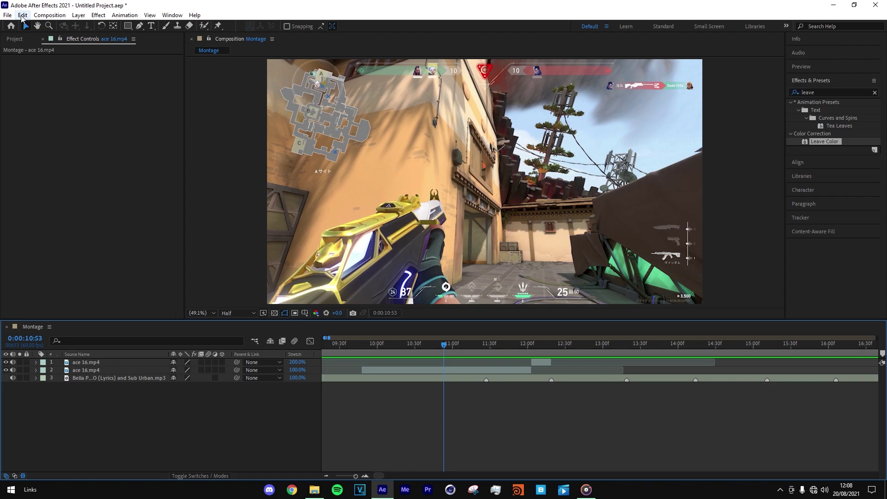
left_click_drag(353, 323, 355, 342)
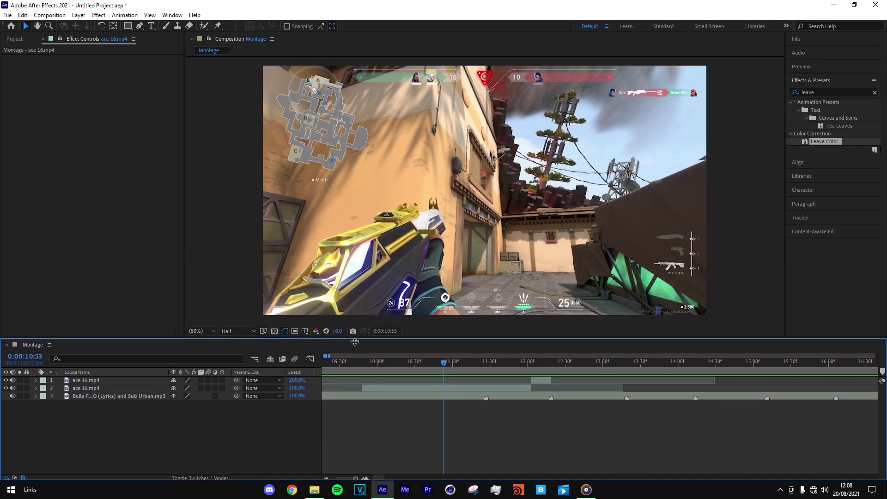
left_click(475, 396)
left_click(444, 365)
left_click(449, 388)
left_click(445, 396)
left_click_drag(445, 366, 448, 365)
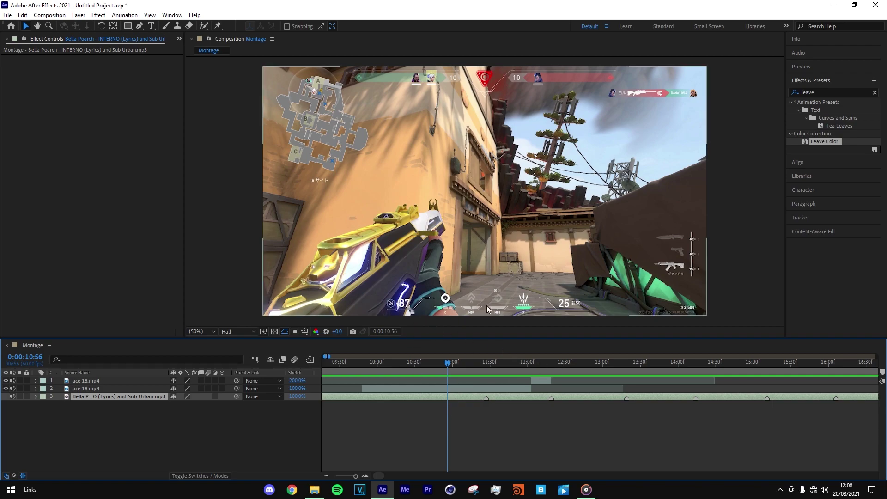
left_click_drag(440, 364, 444, 364)
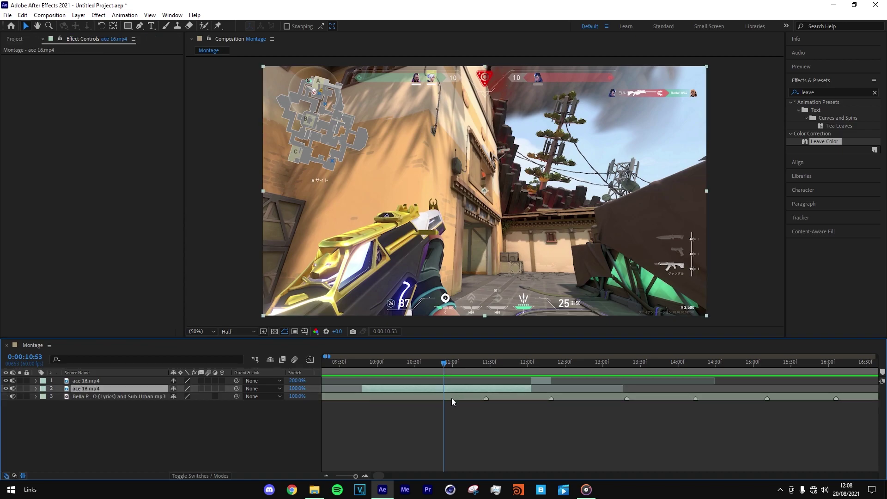
left_click(347, 363)
left_click_drag(348, 365, 424, 363)
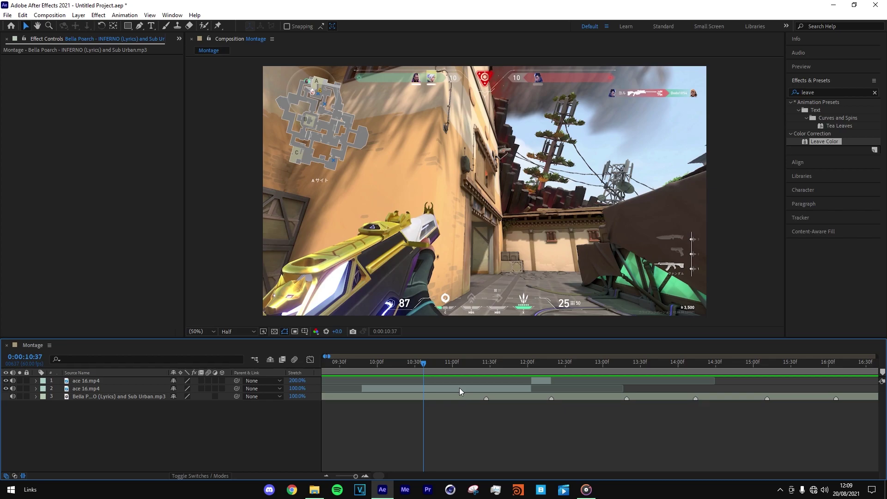
Check the opacity of the first ace 16.mp4 segment and preview the shot from 0:00:09:48.
left_click(459, 388)
key("t")
key("t")
left_click(364, 366)
left_click_drag(365, 364, 434, 364)
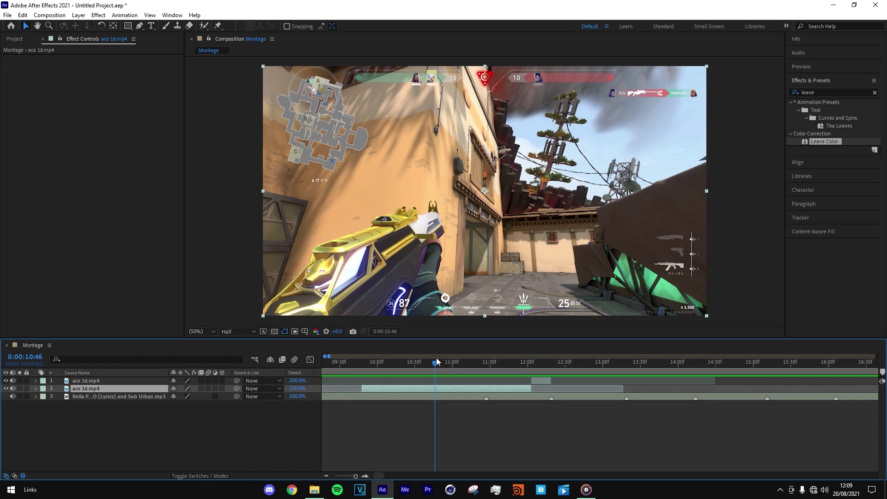
left_click_drag(408, 362, 362, 362)
key("space")
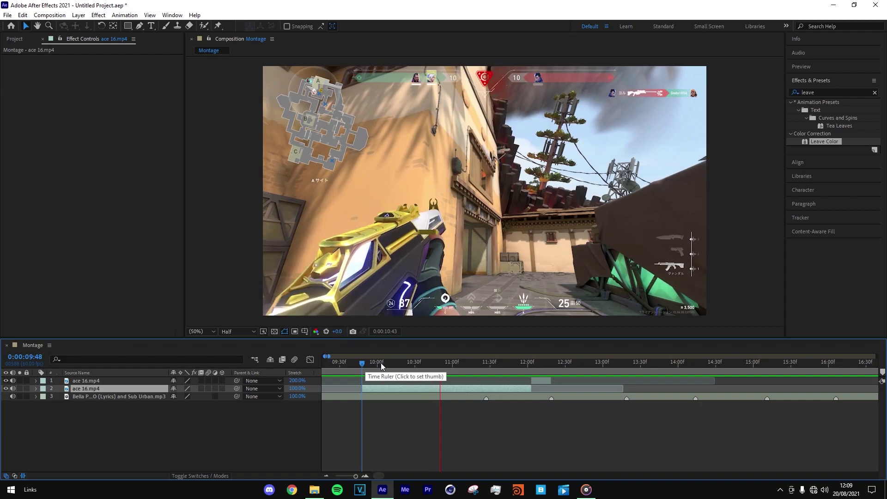
Enable frame blending on the slowed ace 16.mp4 segment that begins just after 0:00:12:00.
left_click(523, 365)
left_click(516, 364)
mouse_move(541, 364)
left_mouse_down()
mouse_move(534, 358)
mouse_move(542, 361)
left_mouse_up()
key("space")
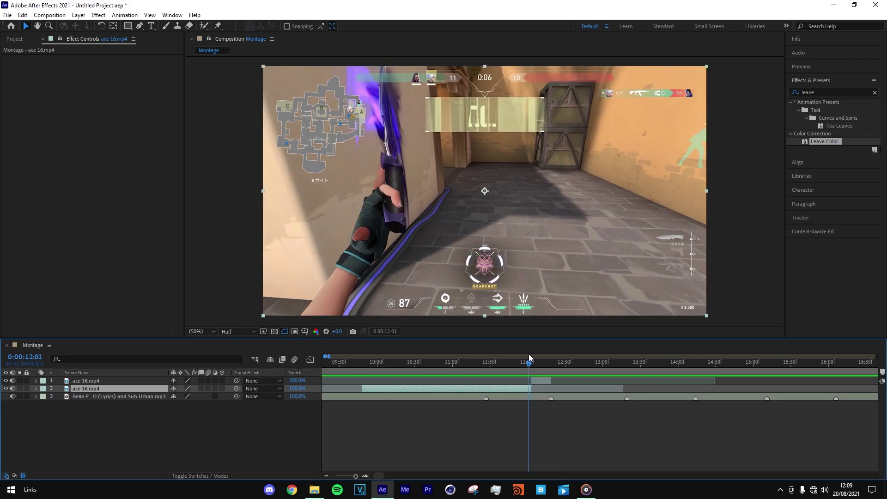
left_click(525, 360)
left_click(533, 361)
left_click(539, 382)
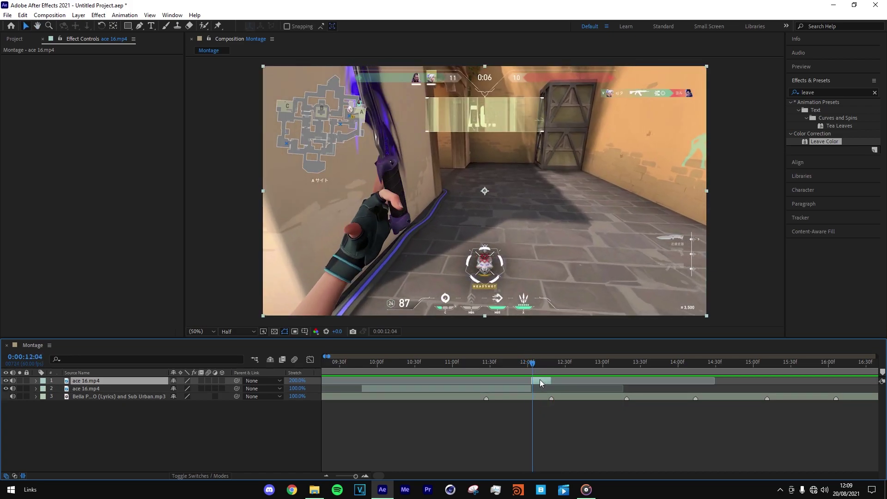
left_click(530, 412)
left_click(542, 381)
left_click(201, 380)
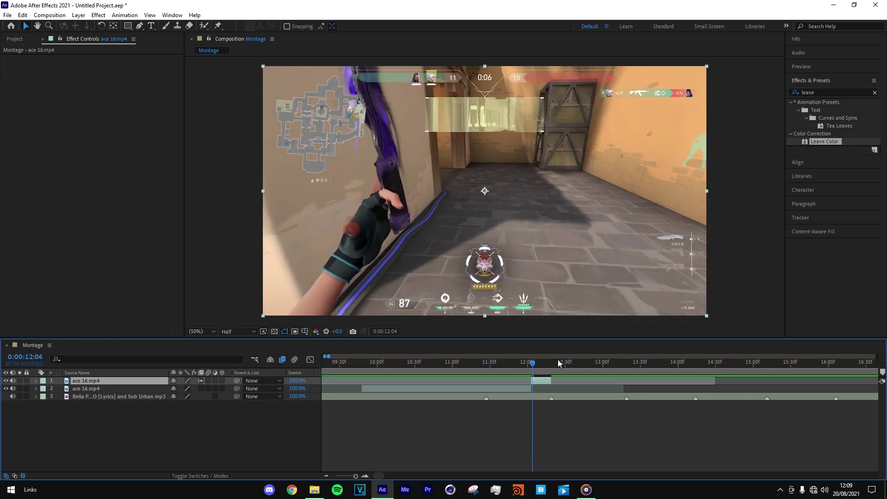
Preview the frame-blended slow-motion segment, starting the playback from 0:00:11:54.
mouse_move(533, 366)
left_mouse_down()
mouse_move(550, 364)
mouse_move(524, 364)
mouse_move(551, 360)
mouse_move(534, 357)
mouse_move(550, 352)
mouse_move(461, 357)
mouse_move(562, 367)
mouse_move(552, 365)
left_mouse_up()
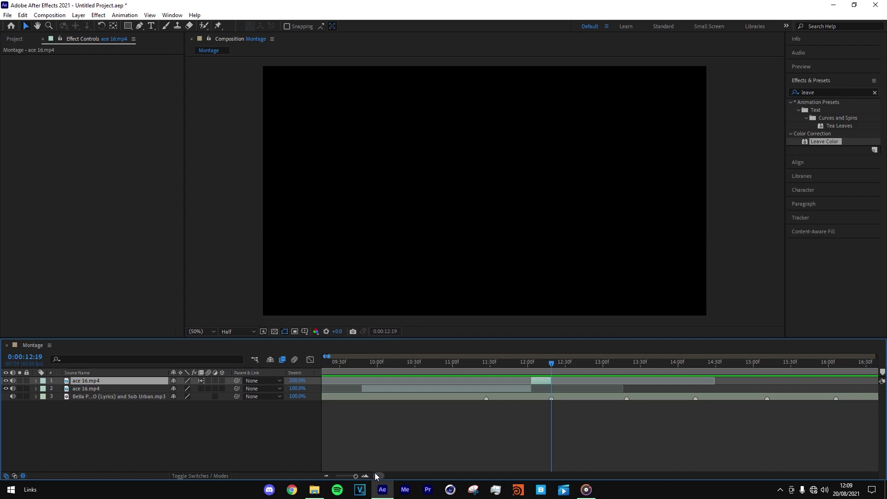
key("equal")
left_click(489, 366)
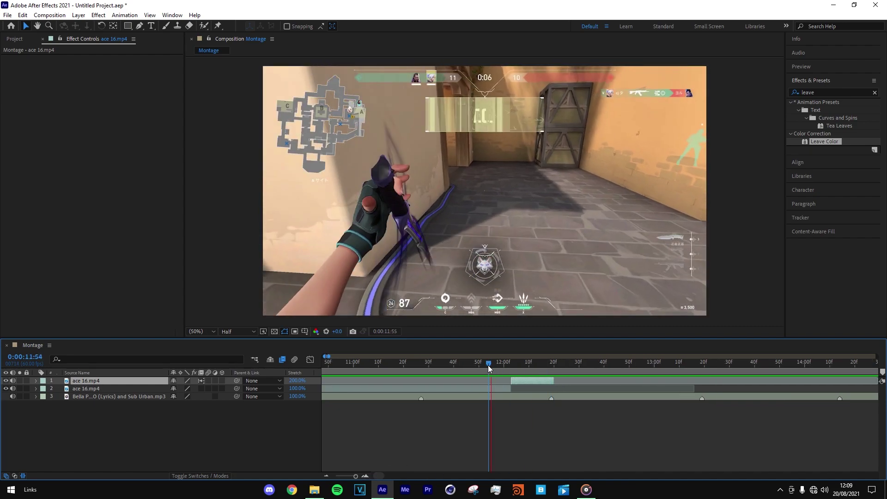
key("space")
left_click(328, 475)
left_click(328, 475)
Add god shockwave.mp4 from the Cjaiye Editing Pack folder to the Montage composition as the top layer.
mouse_move(558, 361)
left_mouse_down()
mouse_move(507, 362)
mouse_move(550, 349)
left_mouse_up()
left_click(553, 390)
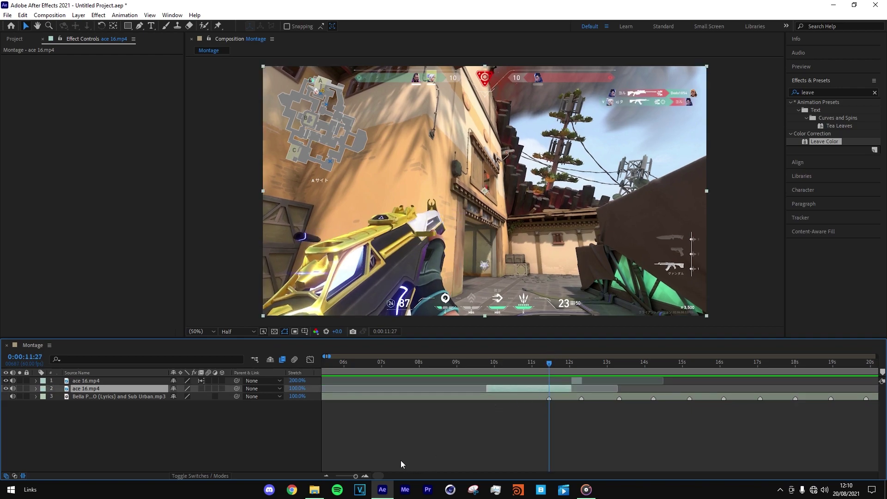
left_click(368, 473)
left_click(368, 472)
left_click(328, 474)
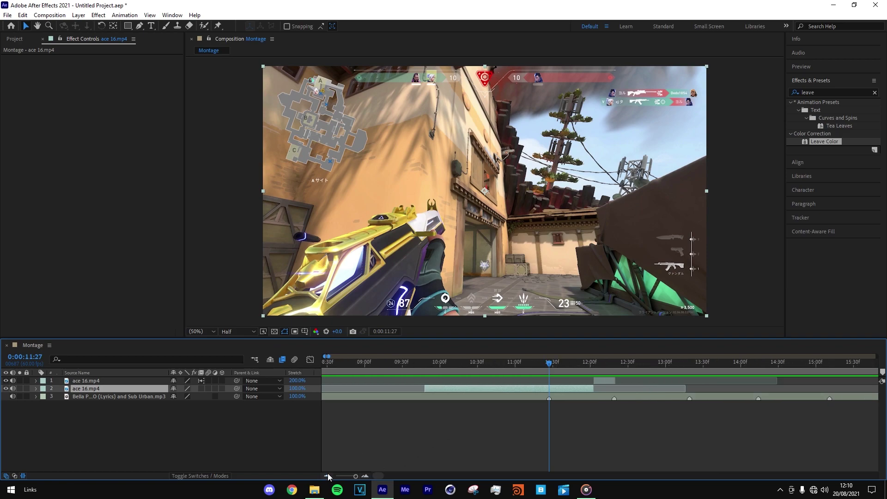
left_click(600, 382)
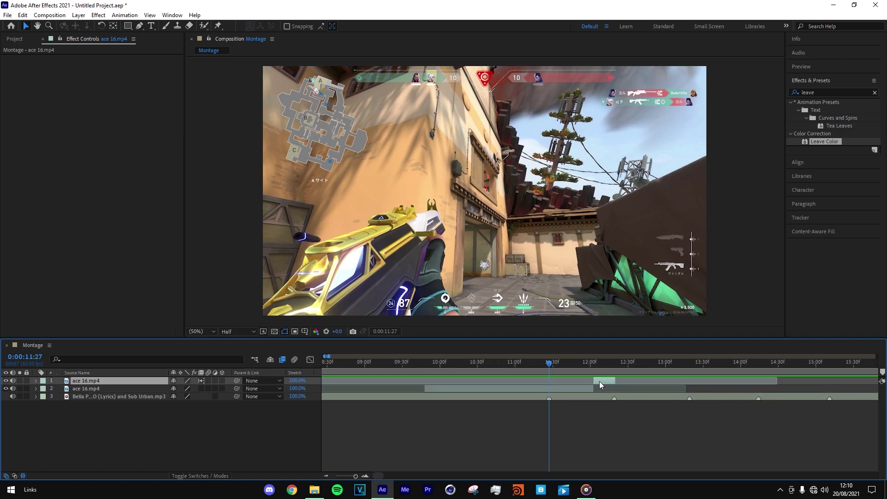
left_click(314, 490)
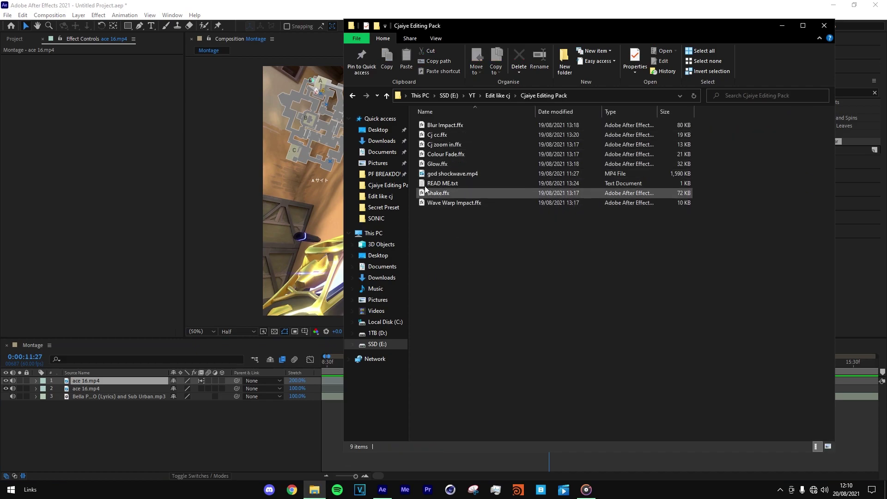
left_click_drag(429, 174, 553, 391)
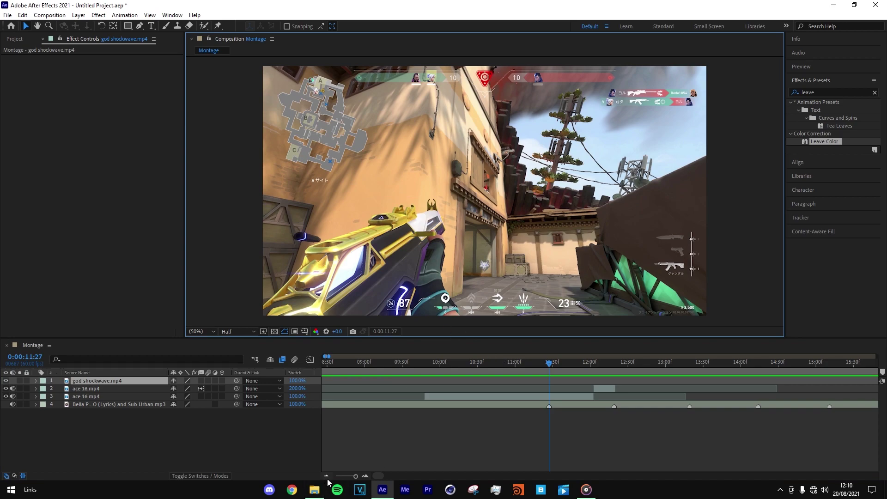
left_click(226, 456)
left_click(115, 382)
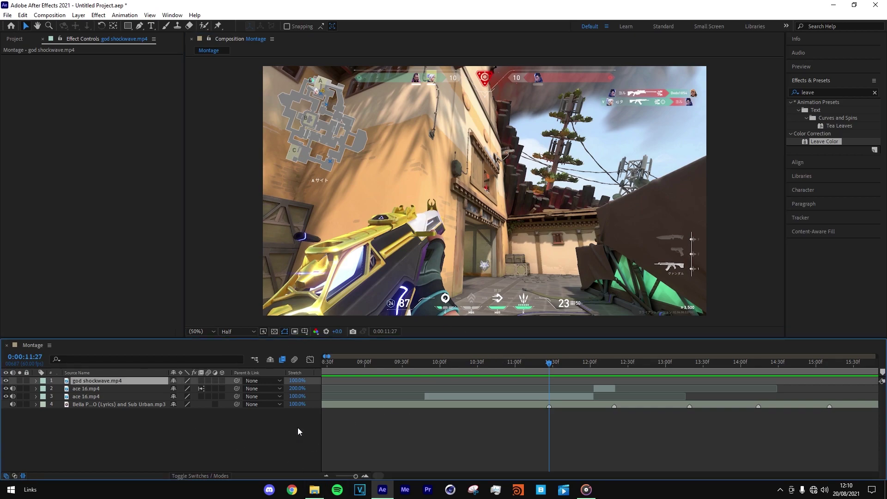
Slide the god shockwave.mp4 layer along the timeline so it begins just before the beat marker at 0:00:11:27.
left_click_drag(355, 476, 355, 477)
left_click(365, 477)
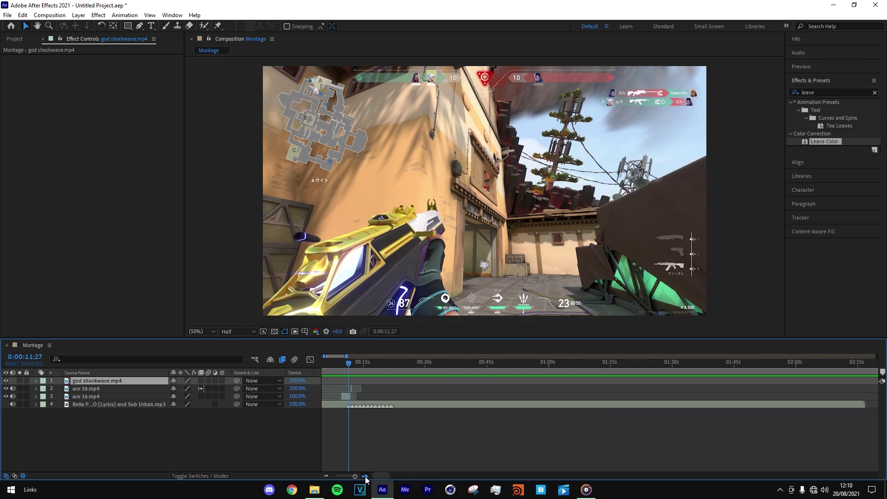
left_click(365, 476)
left_click(365, 477)
left_click_drag(340, 385, 526, 379)
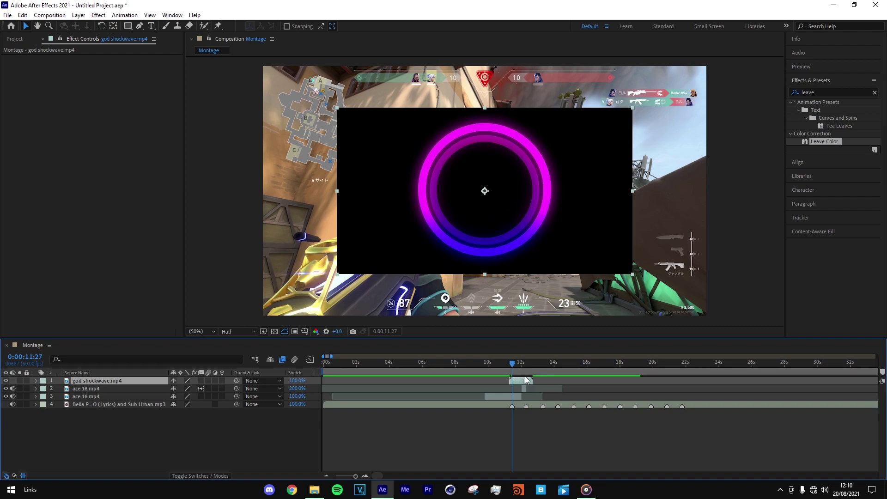
left_click(366, 475)
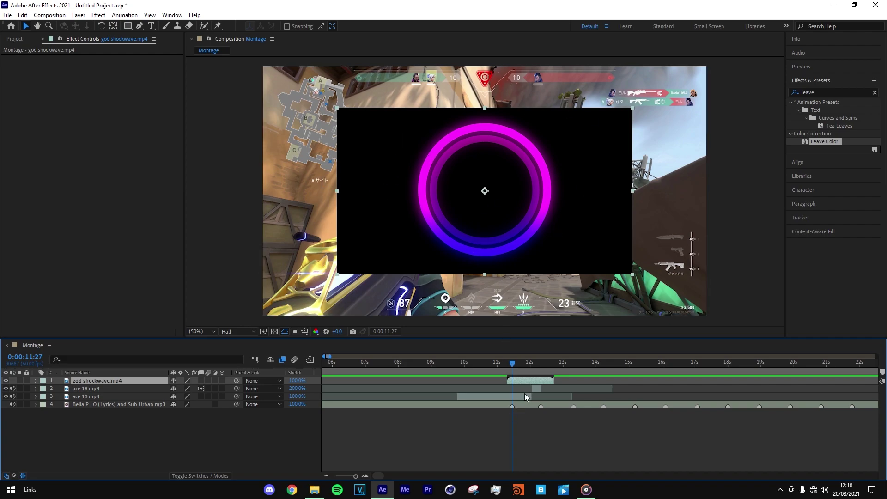
Set the god shockwave.mp4 layer's blending mode to Linear Dodge and preview it from 0:00:11:01.
right_click(529, 379)
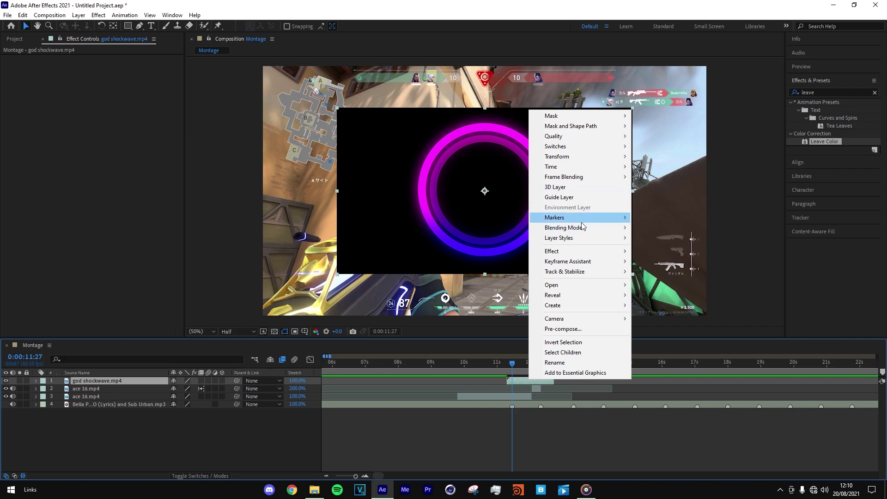
mouse_move(601, 227)
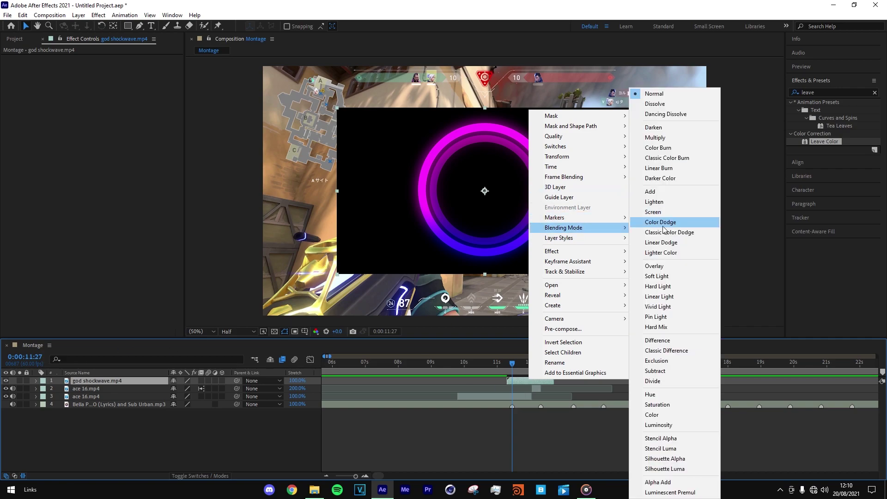
left_click(660, 243)
left_click_drag(512, 363, 498, 368)
key("space")
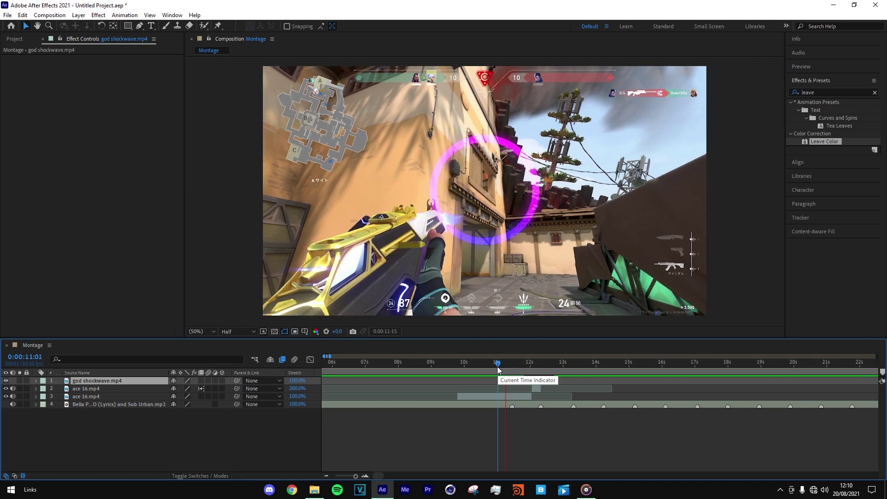
left_click_drag(542, 365, 511, 357)
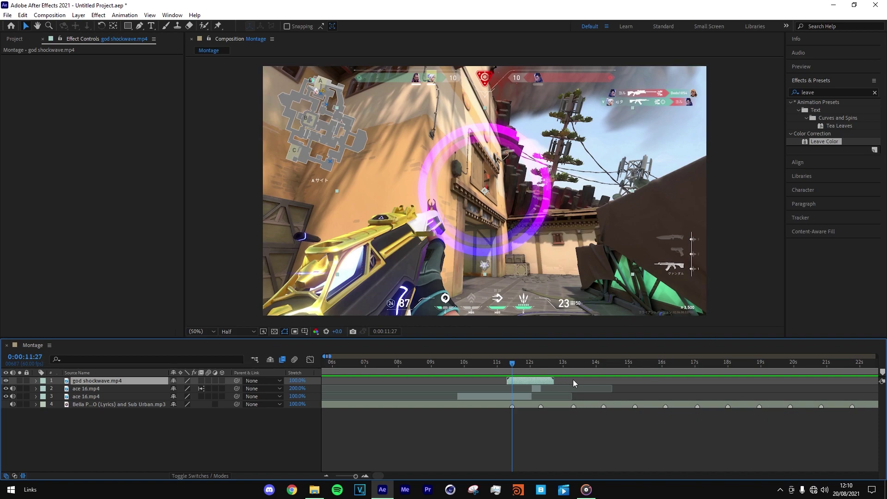
Time-stretch the god shockwave.mp4 layer to a factor of 20%, holding its in-point.
right_click(533, 379)
mouse_move(566, 166)
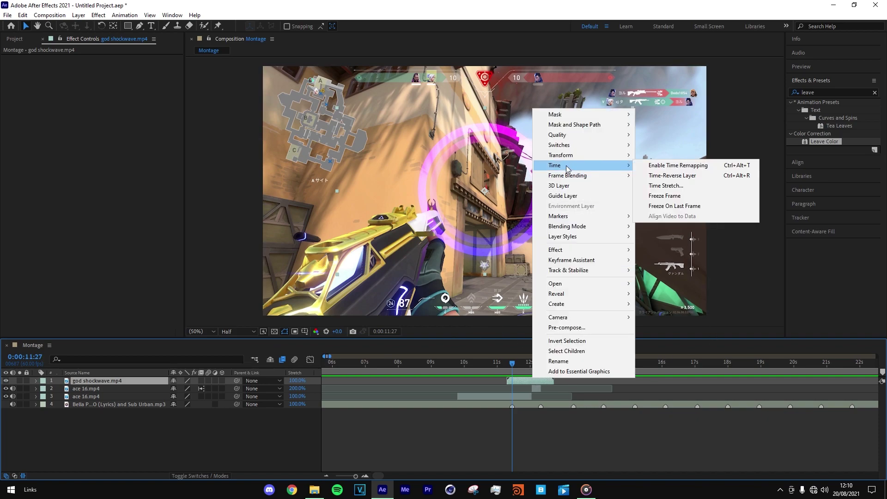
left_click(670, 186)
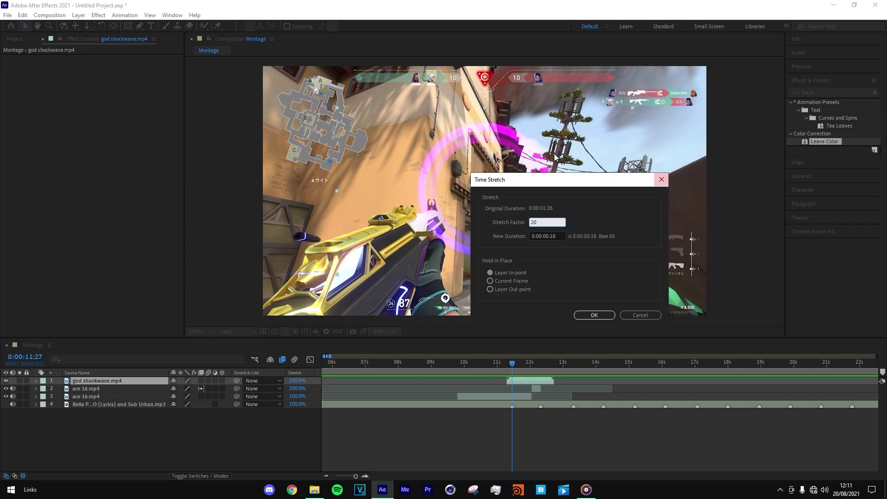
left_click(592, 314)
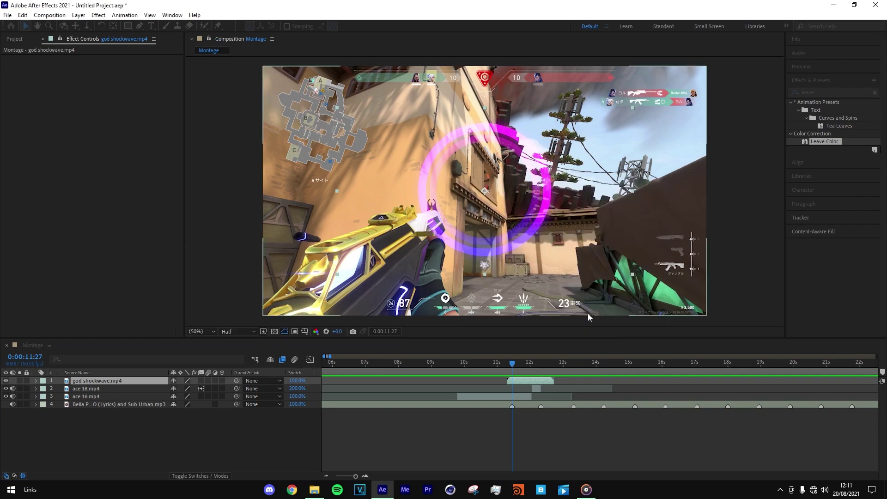
Shift the shortened god shockwave.mp4 layer slightly closer to the 0:00:11:27 beat marker and check the ring at that frame.
left_click(367, 477)
mouse_move(517, 382)
left_mouse_down()
mouse_move(494, 365)
mouse_move(513, 367)
left_mouse_up()
left_click(507, 365)
left_click(511, 365)
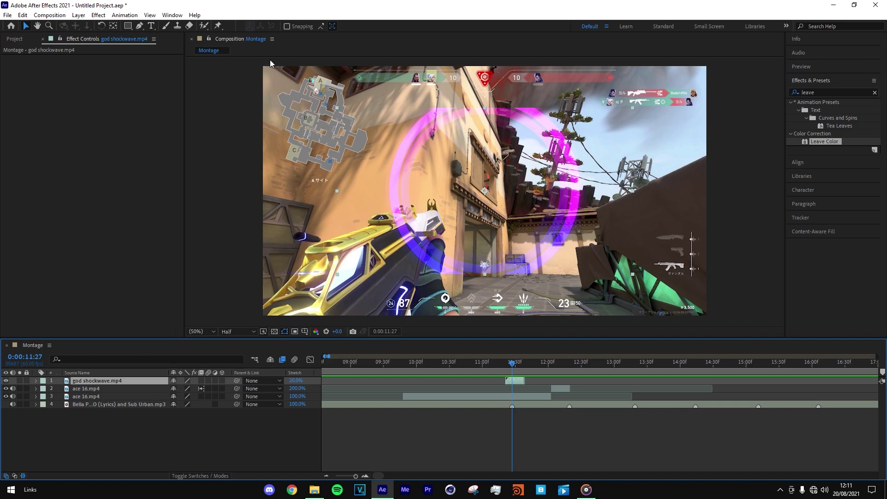
left_click_drag(512, 362, 513, 368)
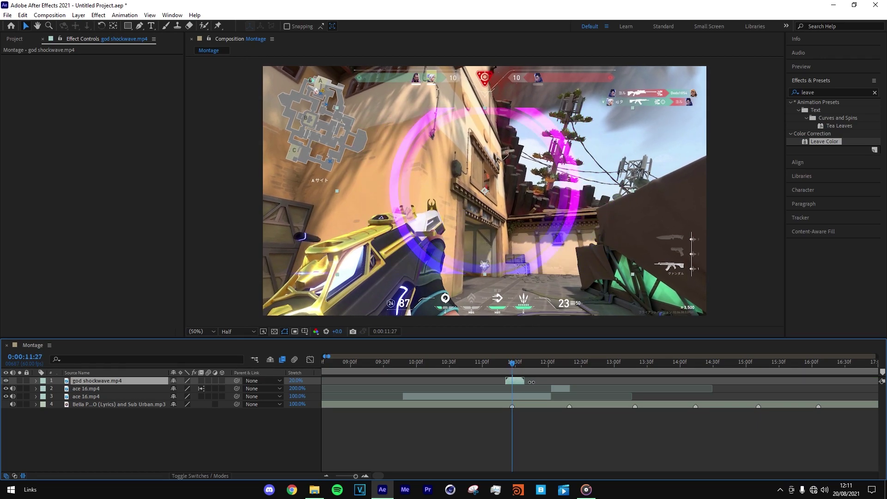
Fit the god shockwave.mp4 layer to the composition size and preview it from 0:00:11:18.
right_click(517, 385)
mouse_move(582, 157)
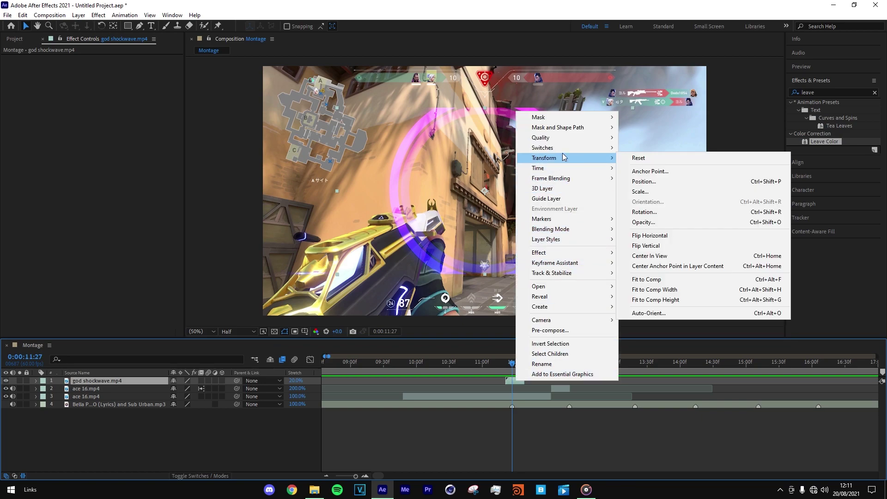
left_click(644, 282)
mouse_move(515, 365)
left_mouse_down()
mouse_move(521, 359)
mouse_move(495, 363)
mouse_move(503, 358)
left_mouse_up()
key("space")
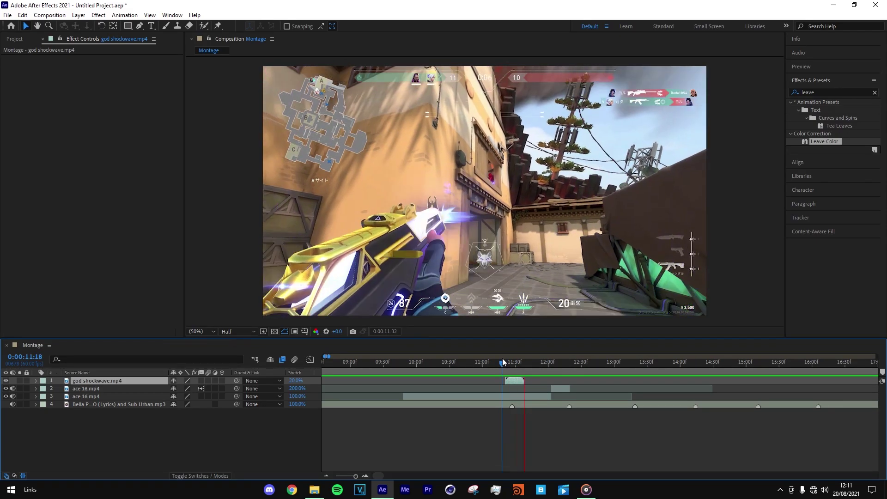
Preview the fitted shockwave over the gameplay and return the playhead to the beat at 0:00:11:27.
left_click(504, 359)
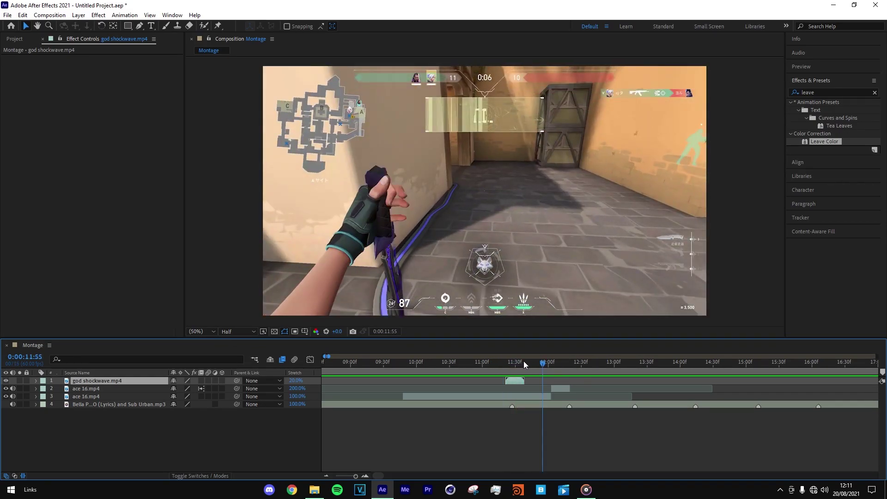
left_click(514, 363)
left_click_drag(514, 367, 513, 366)
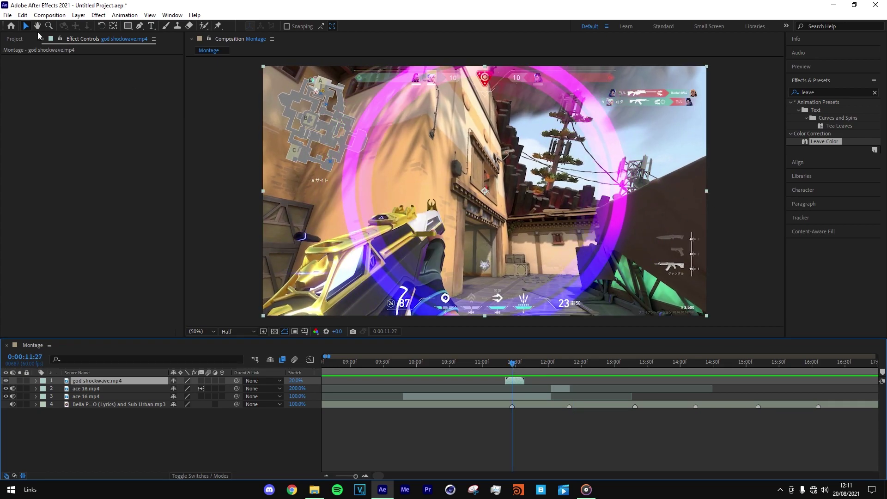
Find the BCC LED effect and apply it to the god shockwave.mp4 layer.
left_click(8, 39)
left_click(875, 92)
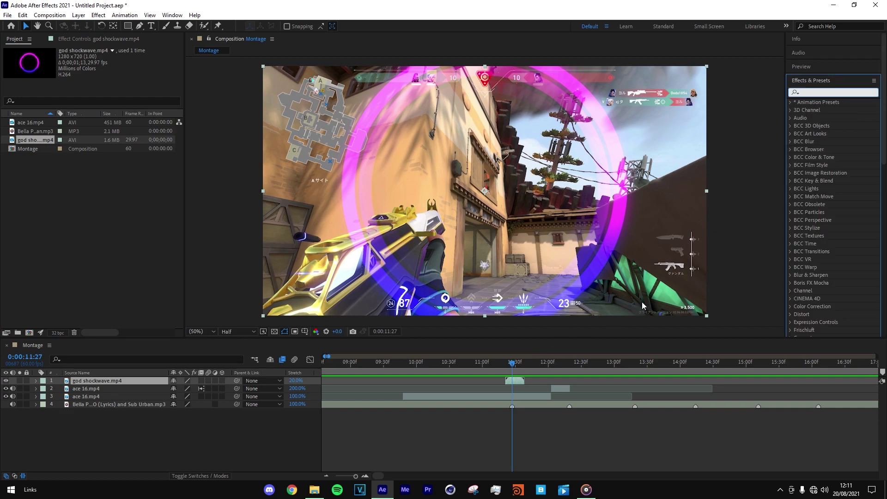
type("bcc")
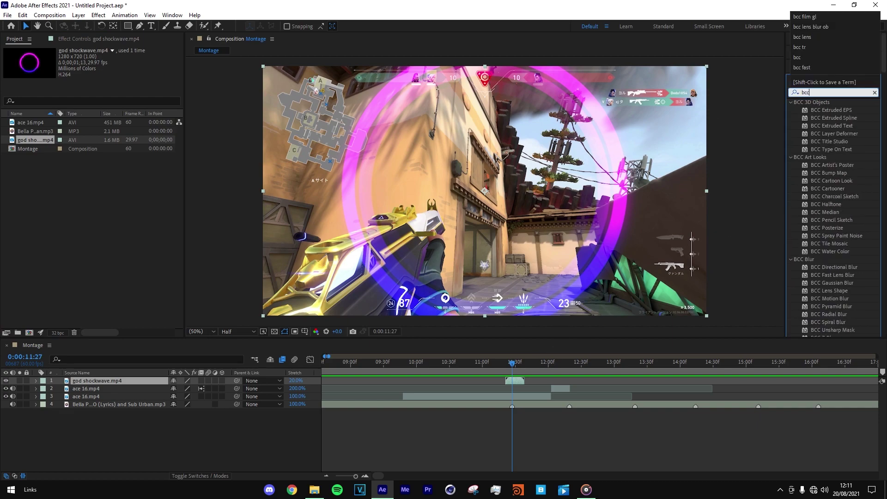
type(" led")
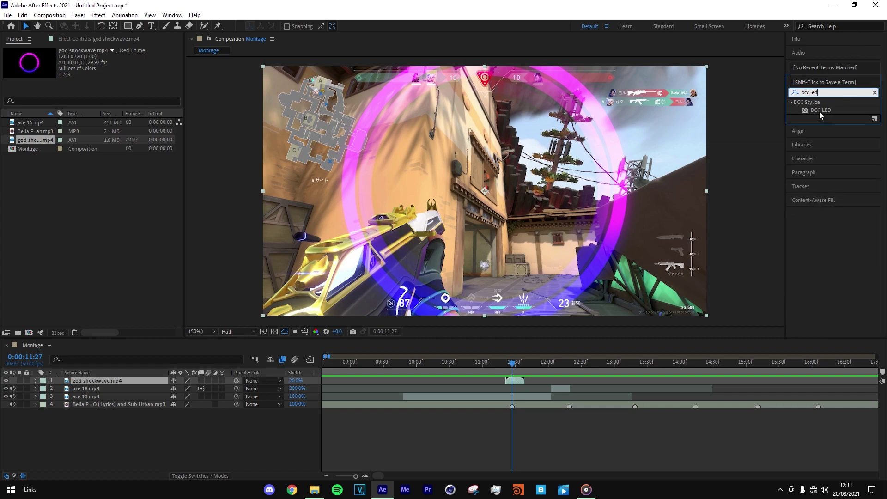
left_click_drag(820, 112, 835, 119)
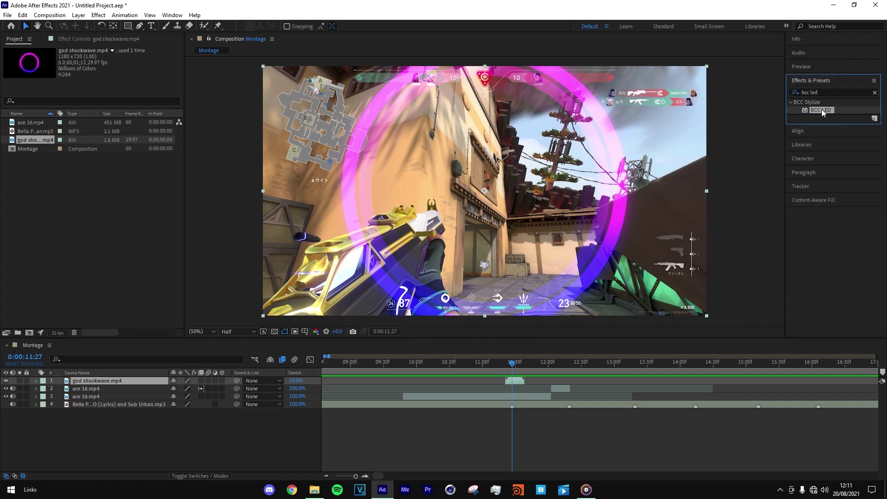
left_click(366, 476)
left_click(326, 476)
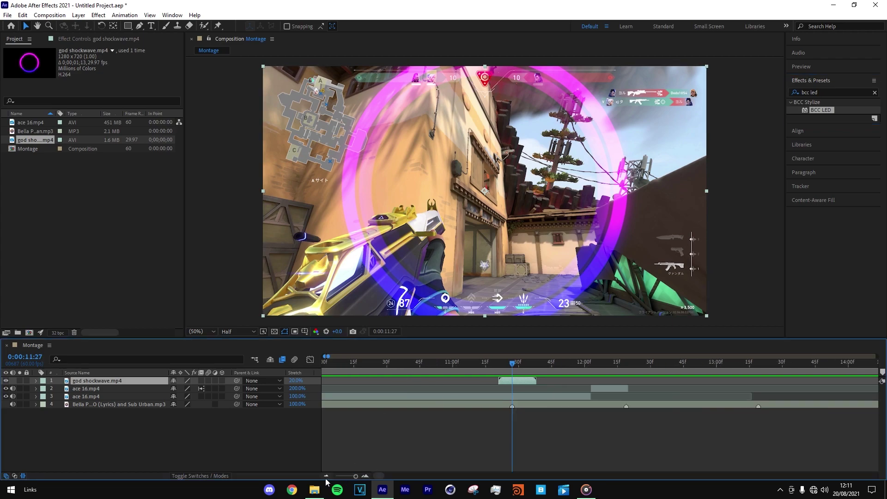
left_click(325, 476)
left_click(365, 476)
left_click_drag(818, 108, 826, 117)
mouse_move(727, 218)
left_mouse_down()
mouse_move(848, 129)
mouse_move(820, 115)
mouse_move(517, 383)
mouse_move(523, 381)
left_mouse_up()
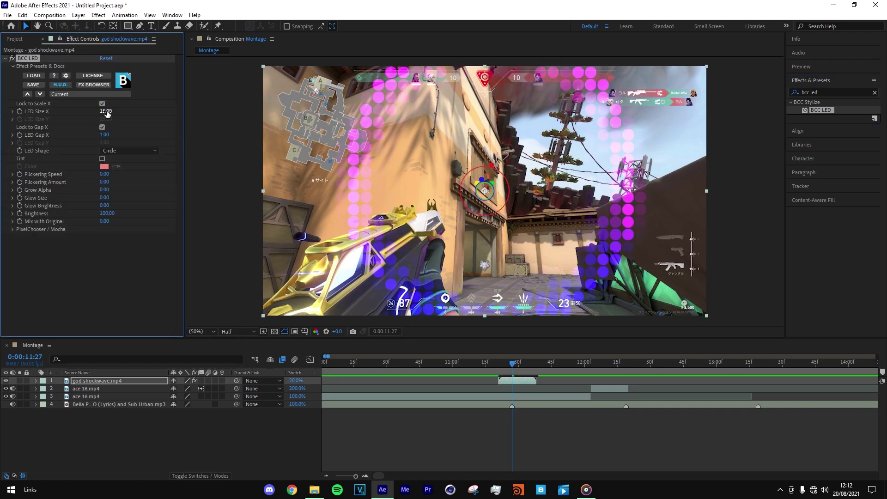
Set the shockwave's LED Size X to 1.00, keeping the scale locked, and check the finer dot pattern around the beat.
left_click_drag(106, 113, 32, 115)
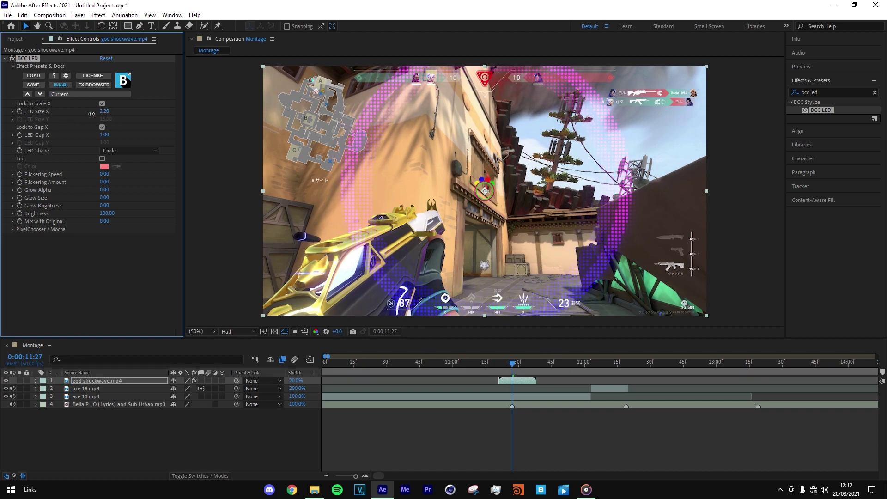
left_click_drag(88, 114, 52, 113)
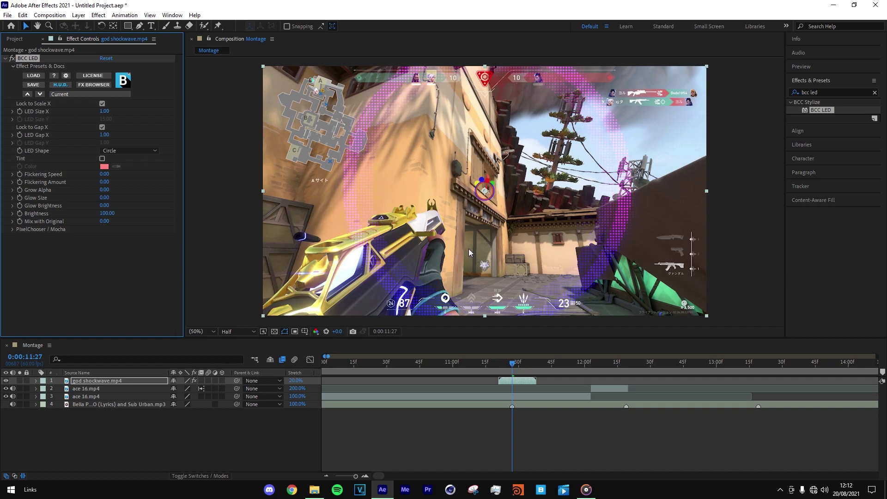
left_click(497, 356)
left_click_drag(487, 363, 511, 359)
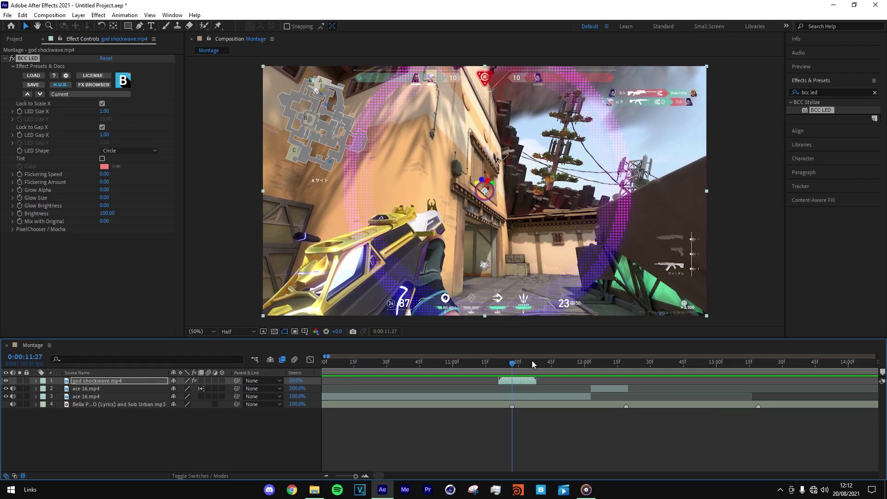
Apply the Hue/Saturation effect to the god shockwave.mp4 layer and enable Colorize.
left_click(738, 283)
left_click(875, 92)
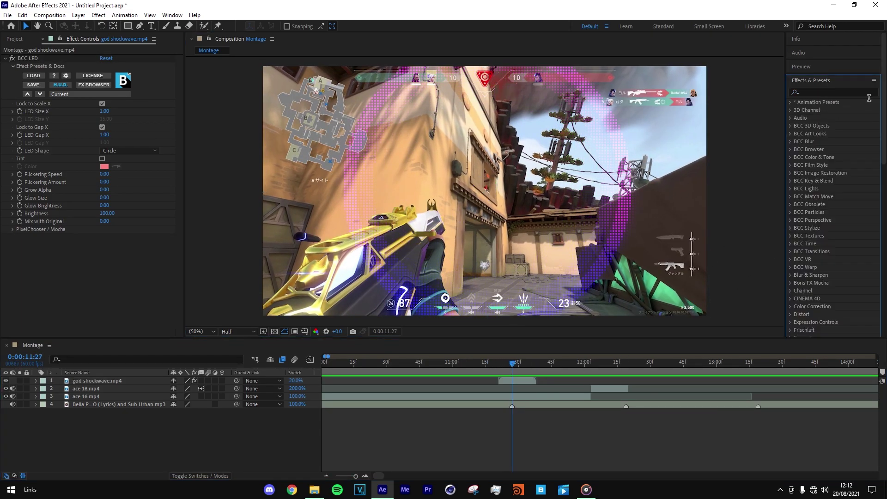
type("hue")
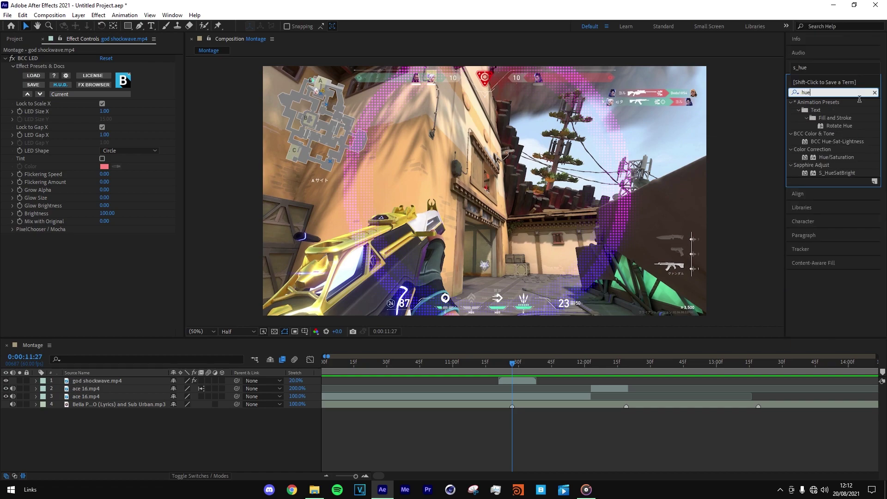
left_click_drag(837, 158, 515, 382)
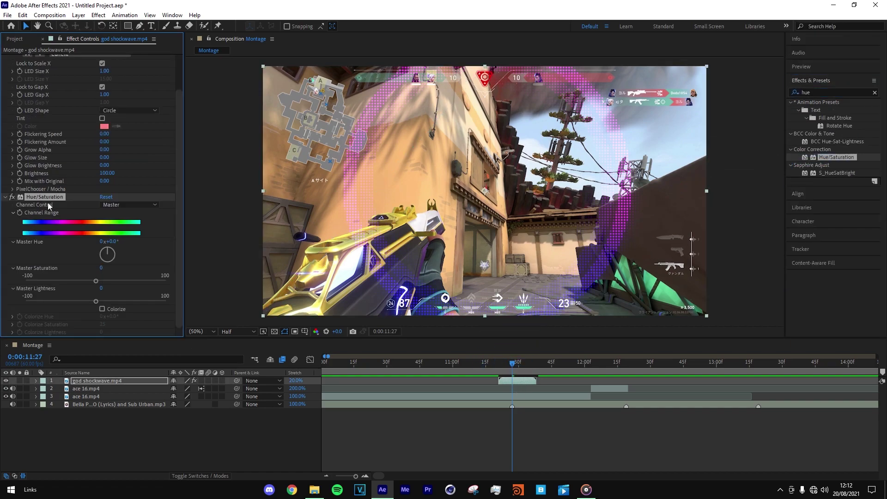
left_click(102, 309)
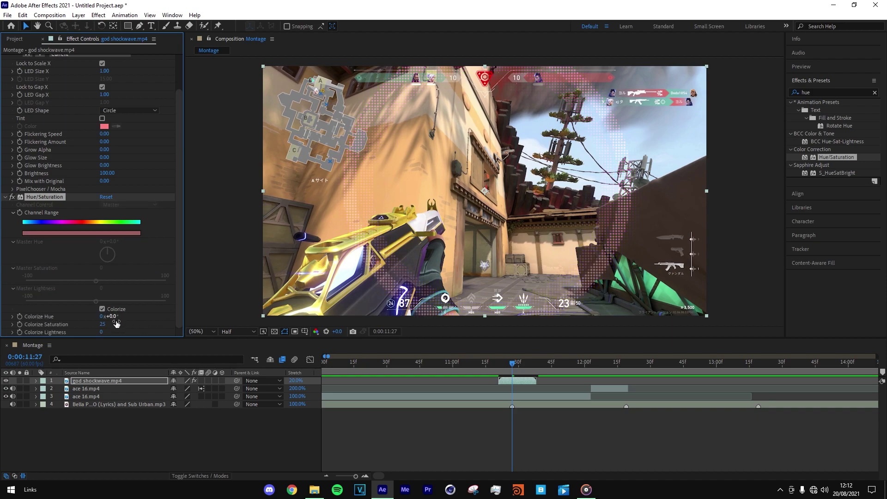
Tint the shockwave golden yellow with a Colorize Hue of 46° and a Colorize Saturation of 88.
left_click_drag(116, 317, 145, 318)
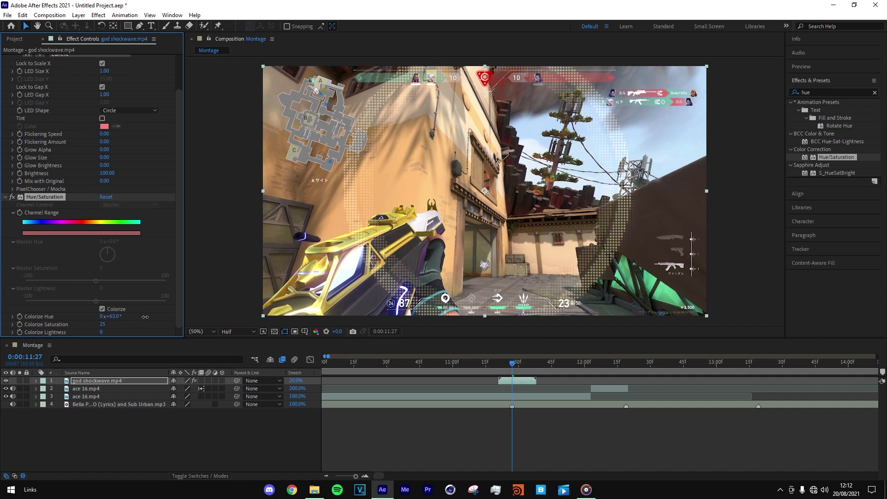
left_click_drag(207, 315, 231, 315)
left_click_drag(165, 315, 155, 315)
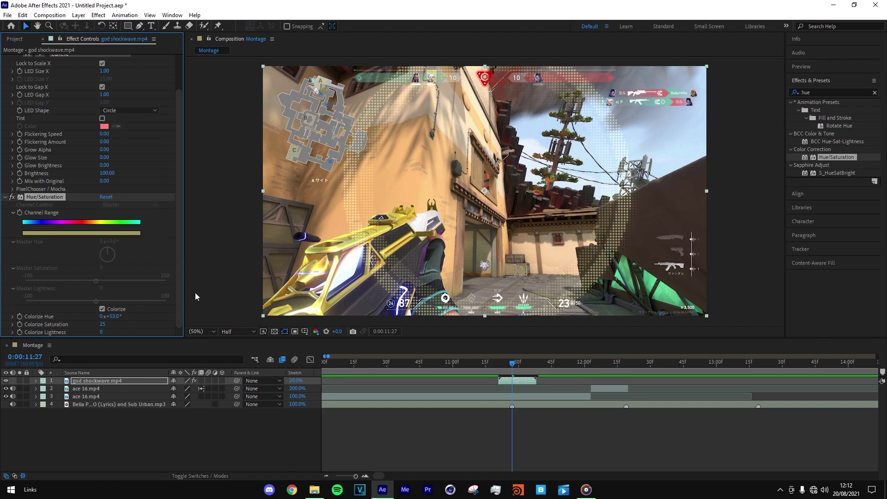
left_click_drag(103, 324, 178, 332)
mouse_move(115, 317)
left_mouse_down()
mouse_move(149, 319)
mouse_move(109, 319)
mouse_move(116, 317)
left_mouse_up()
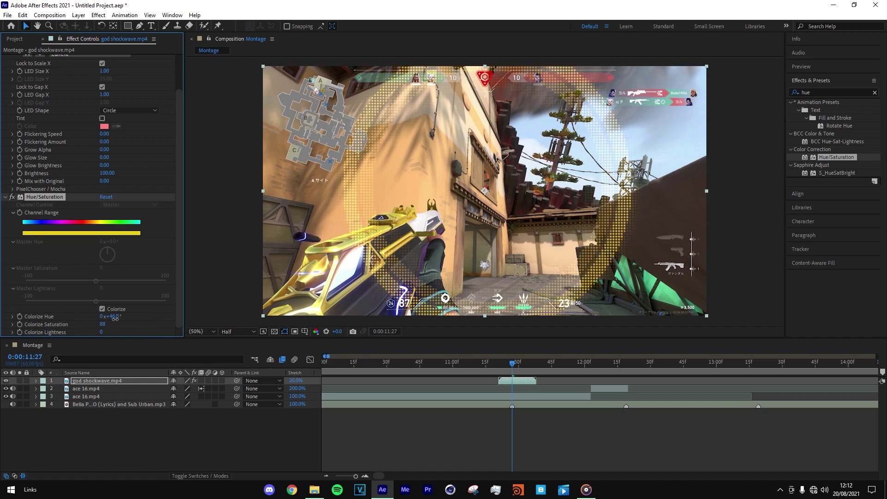
Apply Deep Glow to the god shockwave.mp4 layer and set its Exposure to 1.15.
left_click(516, 384)
left_click(875, 93)
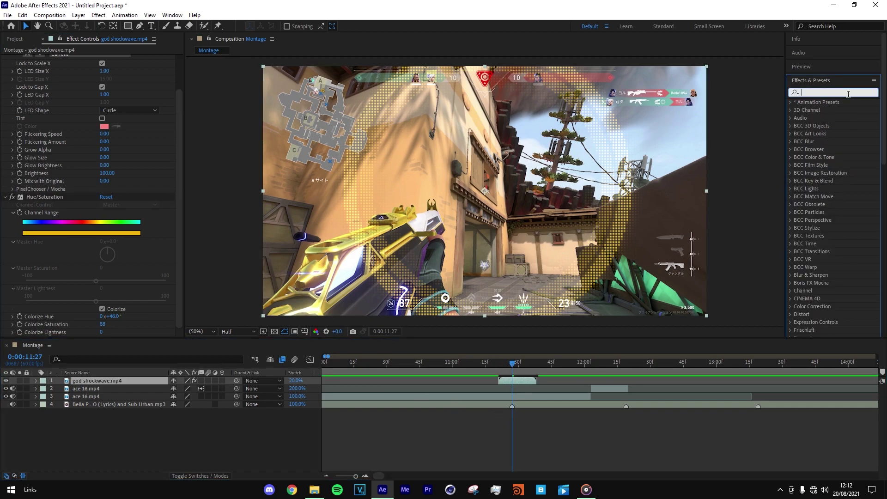
type("dee")
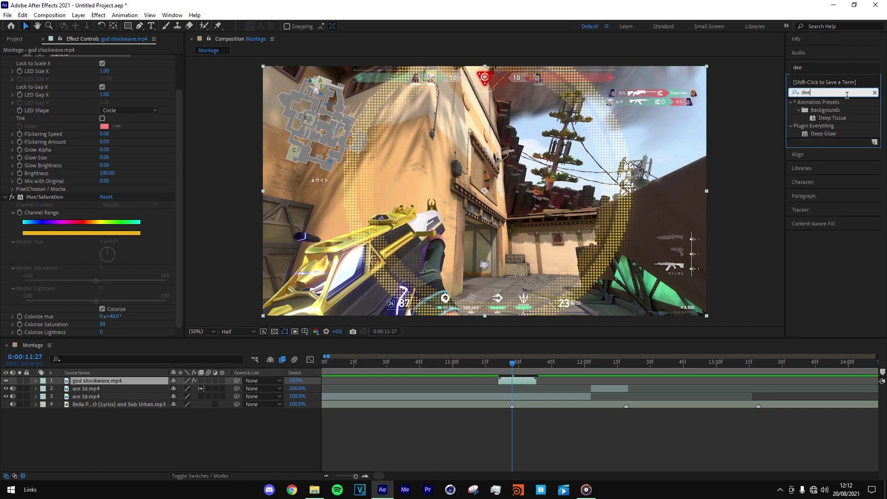
left_click_drag(828, 134, 521, 383)
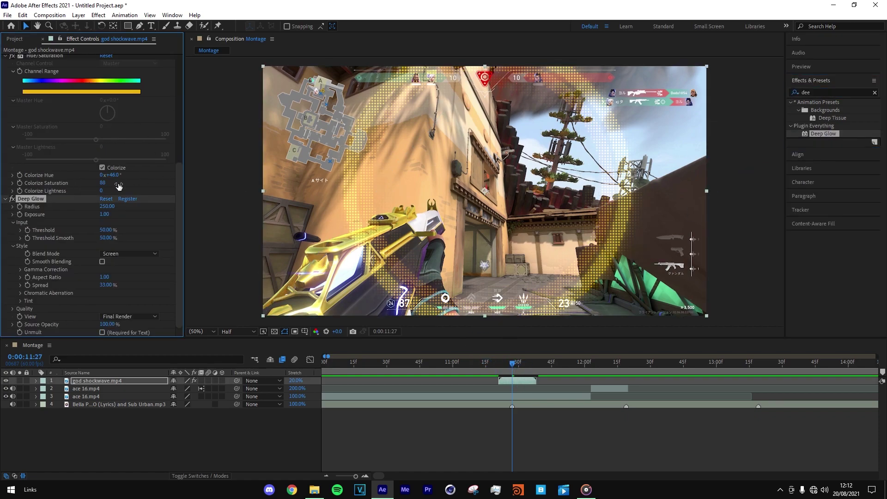
mouse_move(109, 211)
left_mouse_down()
mouse_move(134, 219)
mouse_move(115, 219)
left_mouse_up()
Preview the glowing shockwave from 0:00:11:18 and return the playhead to 0:00:11:27.
left_click_drag(512, 363, 493, 368)
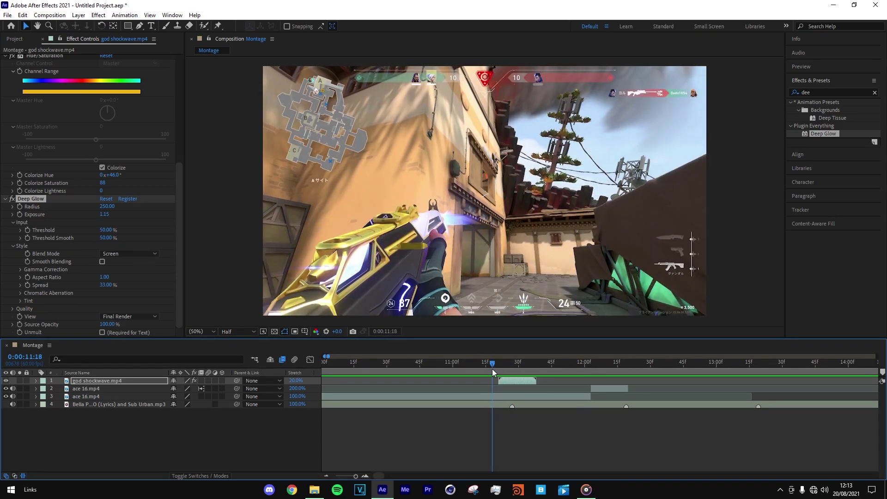
left_click(601, 363)
left_click(512, 363)
Save the project as Tutorial in the Edit like cj folder.
key("ctrl+s")
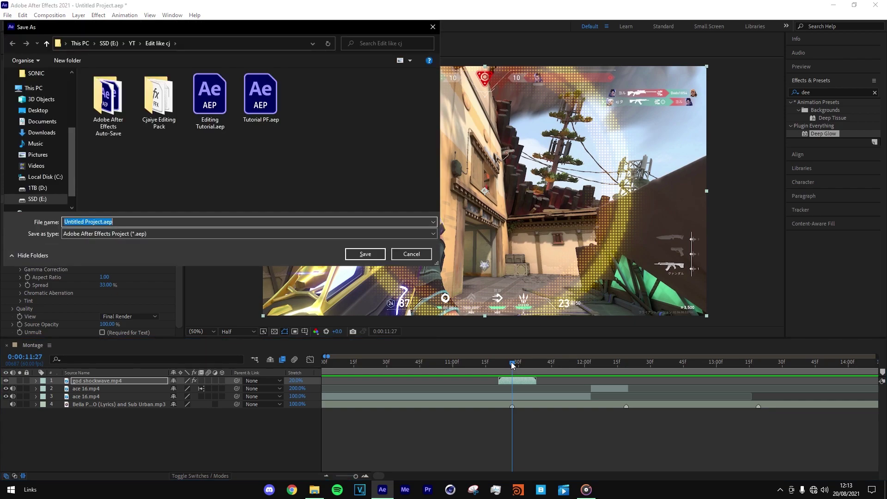
left_click_drag(321, 31, 505, 88)
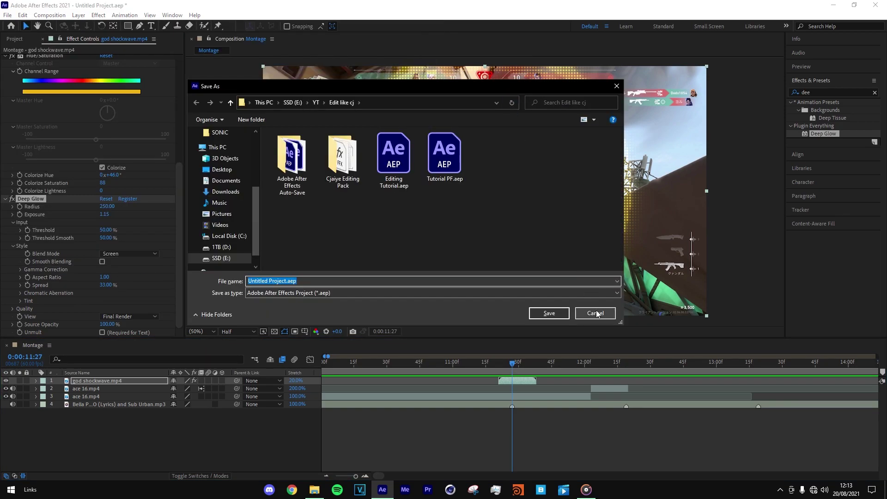
left_click(593, 311)
key("ctrl+s")
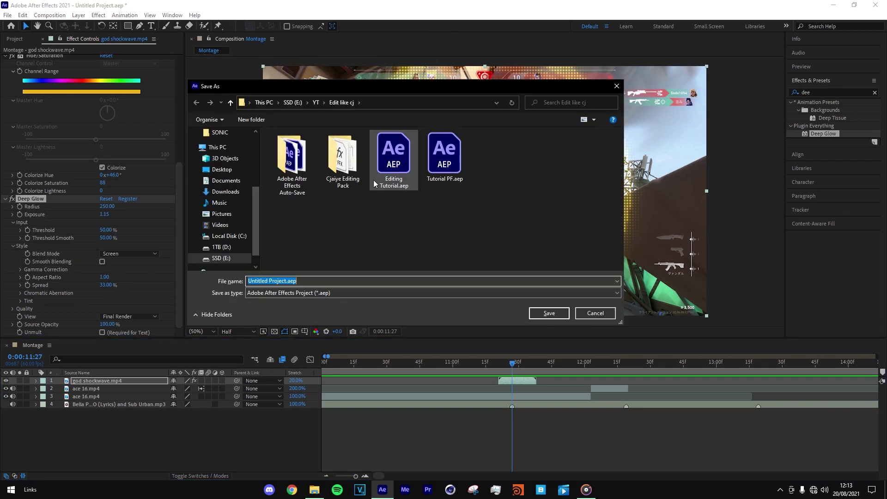
type("Ty")
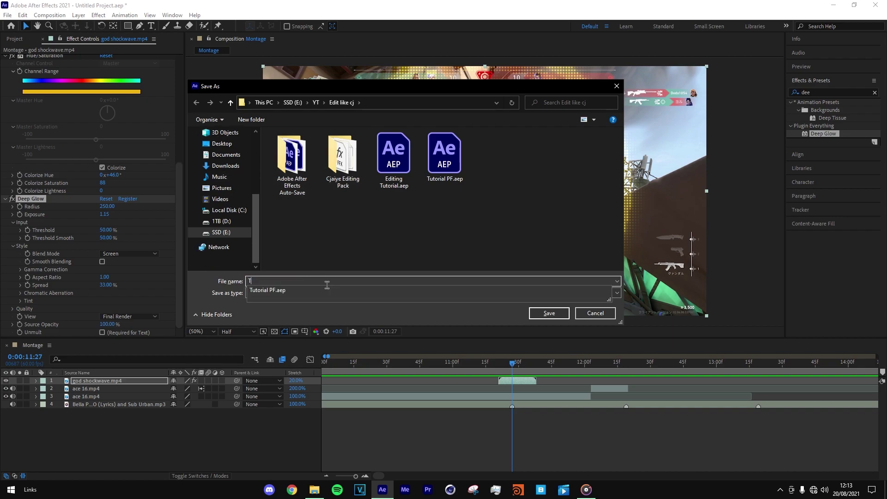
key("BackSpace")
type("utori")
left_click(509, 158)
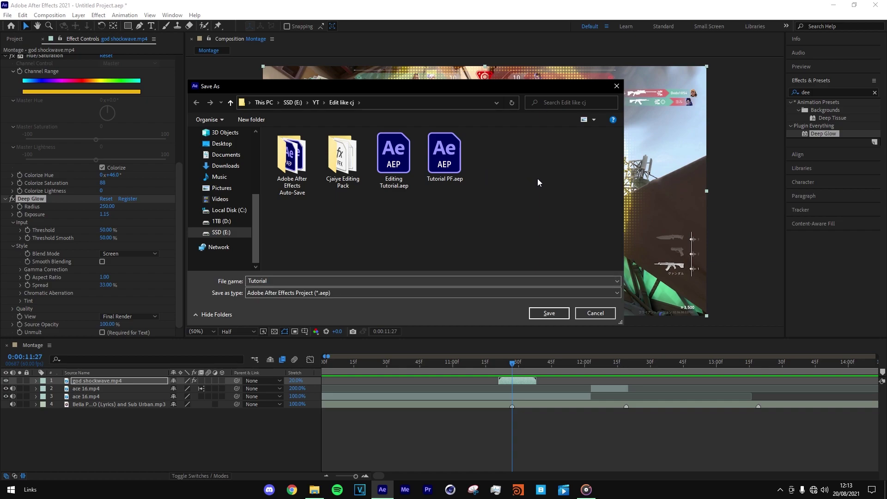
left_click(549, 313)
left_click(524, 397)
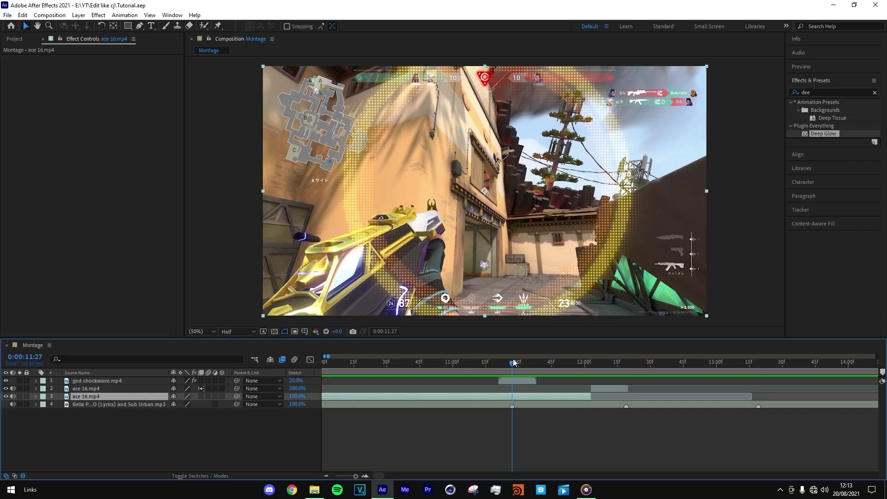
left_click(314, 490)
left_click_drag(525, 407, 483, 134)
left_click(382, 490)
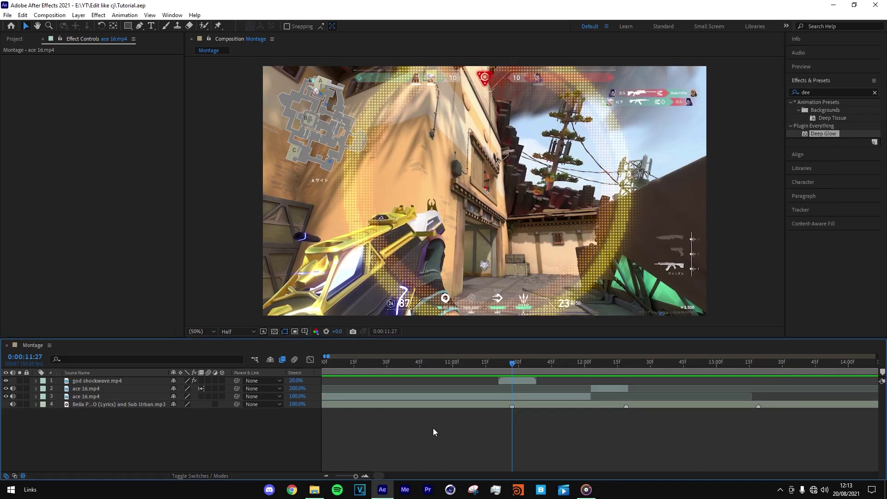
Add a new adjustment layer above the god shockwave.mp4 layer.
left_click(509, 382)
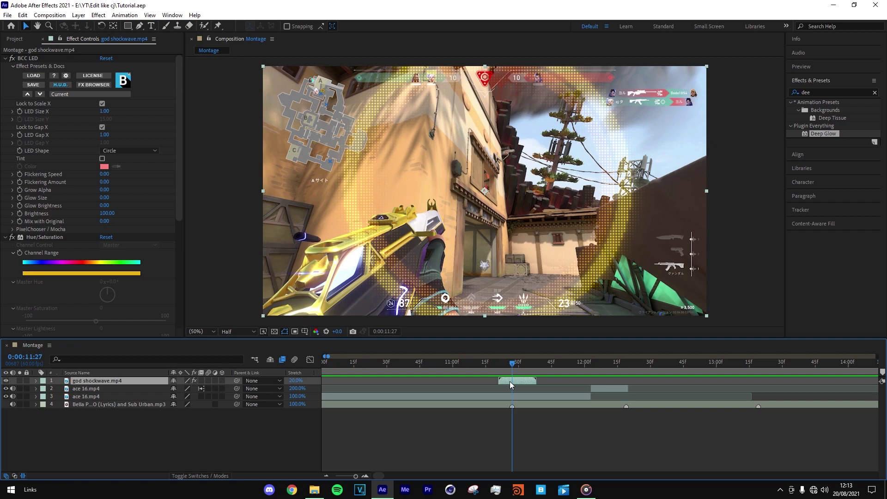
key("ctrl+alt+y")
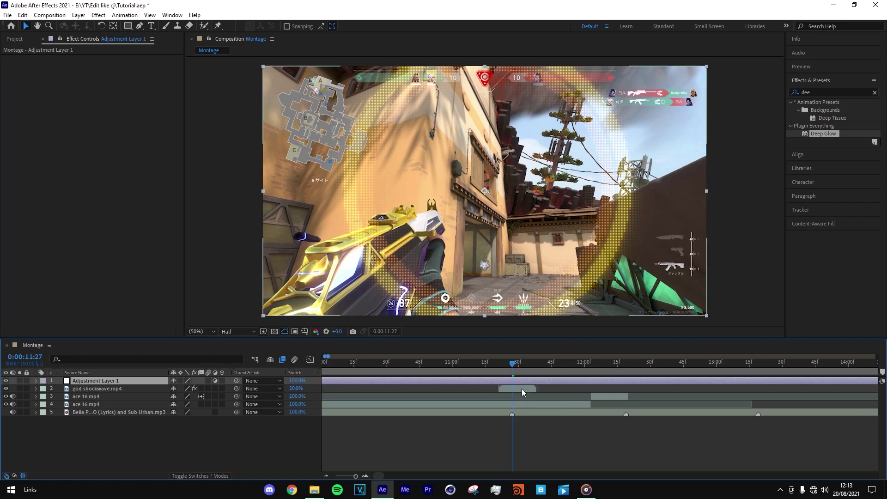
Look through the .ffx presets in the Cjaiye Editing Pack folder in File Explorer, then return to After Effects.
left_click(314, 490)
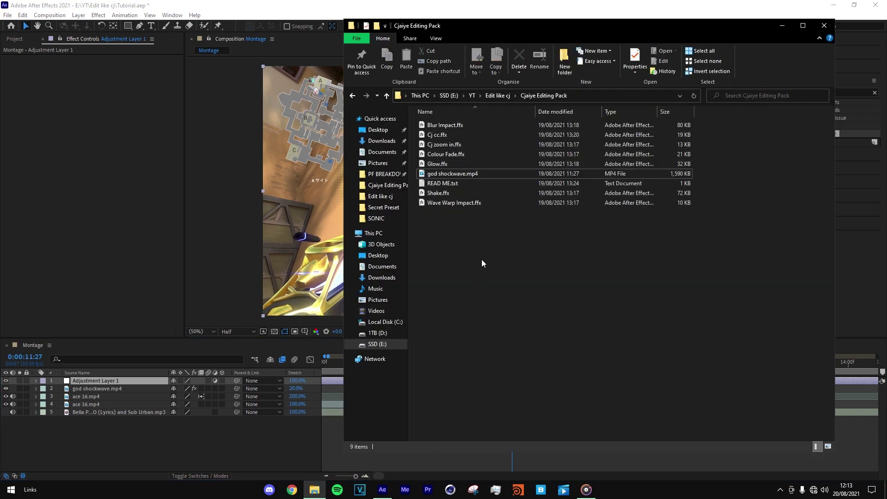
left_click_drag(515, 330, 501, 240)
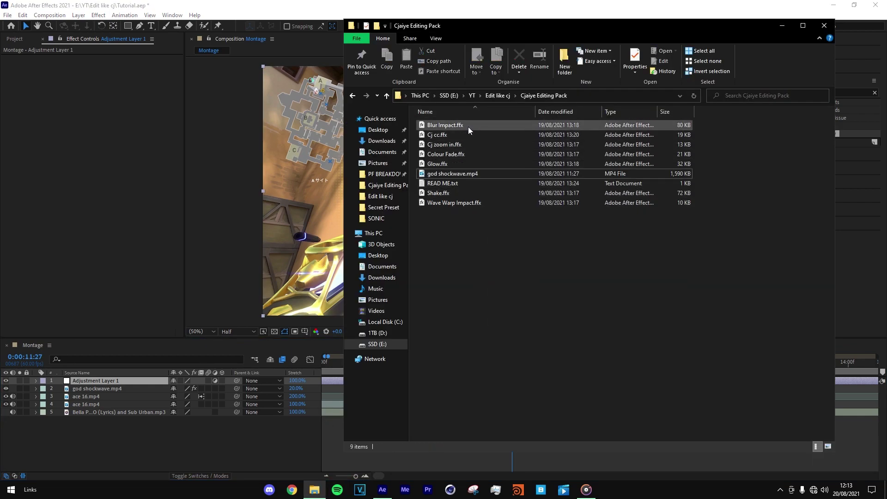
left_click_drag(468, 126, 482, 310)
left_click(481, 310)
left_click_drag(478, 245, 453, 193)
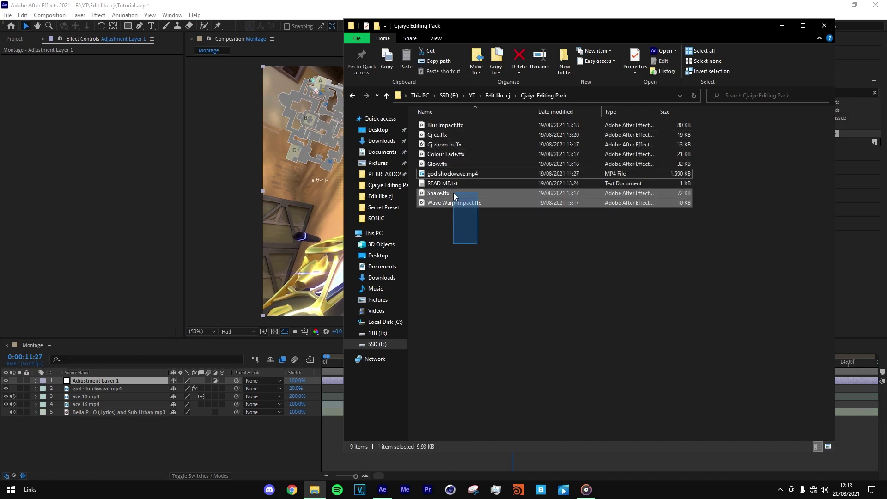
left_click(461, 223)
left_click_drag(456, 123, 462, 132)
left_click(382, 490)
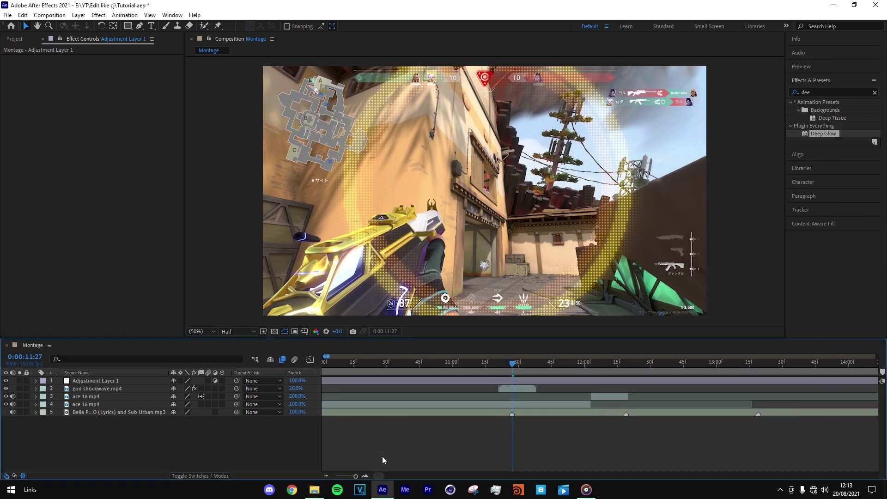
Rename the top adjustment layer as blur impact.
left_click(516, 381)
left_click(511, 391)
left_click(514, 383)
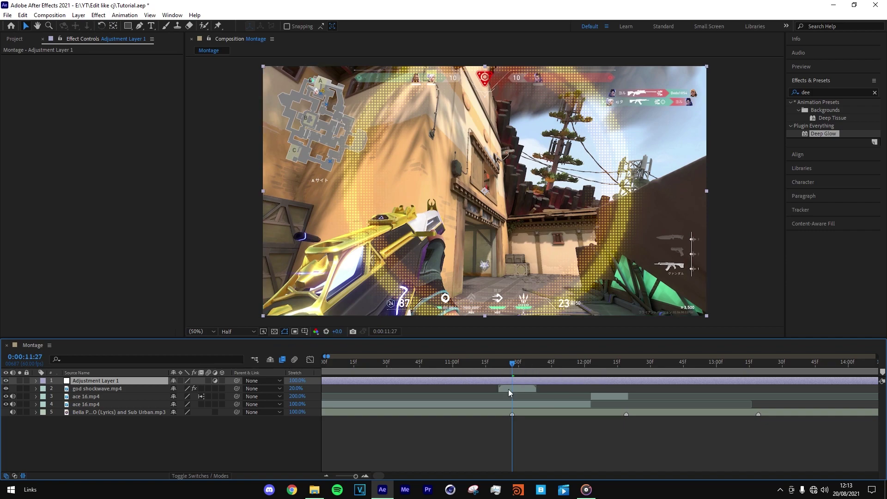
left_click(520, 390)
left_click(523, 380)
key("Return")
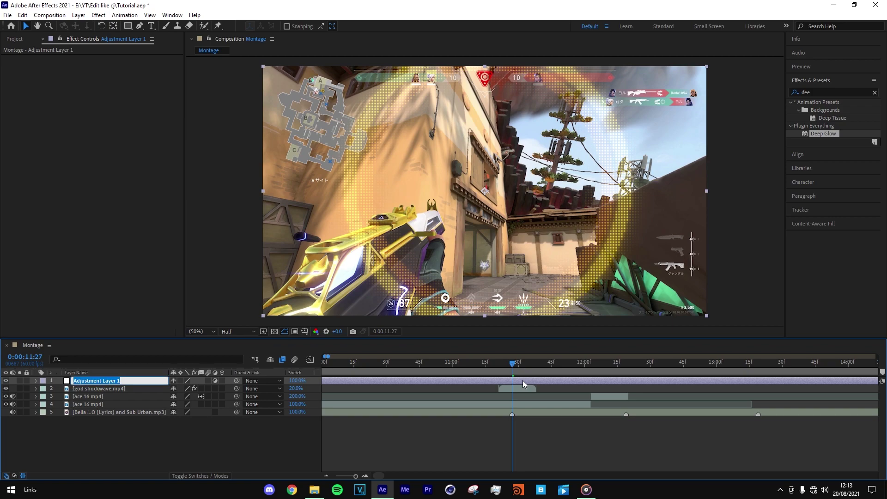
type("blur impact")
key("Return")
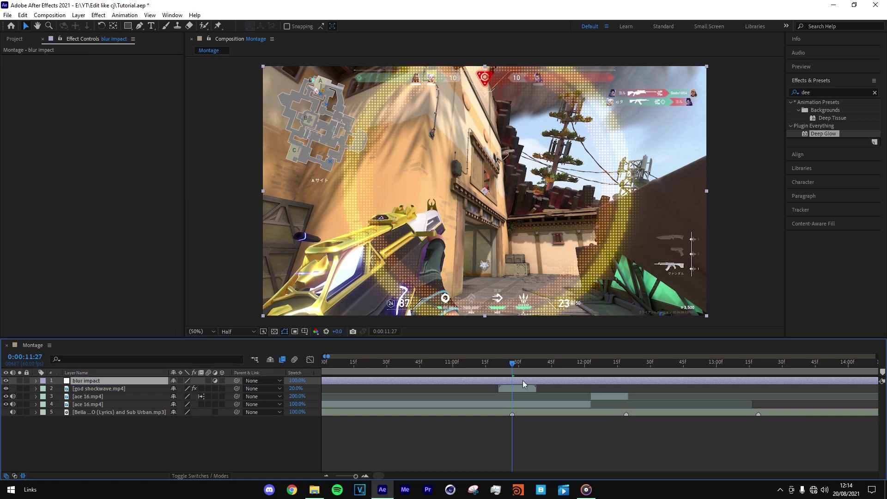
Apply the Blur Impact.ffx animation preset from the Cjaiye Editing Pack folder to the blur impact layer.
left_click(516, 396)
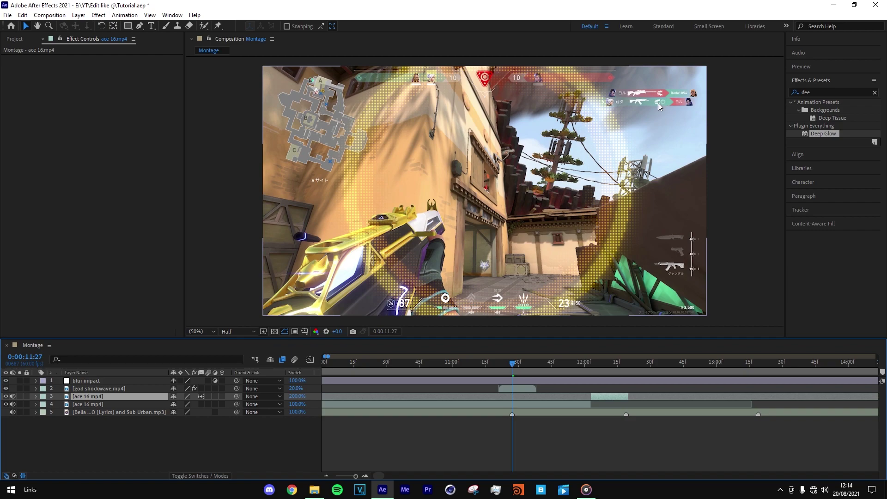
left_click(526, 380)
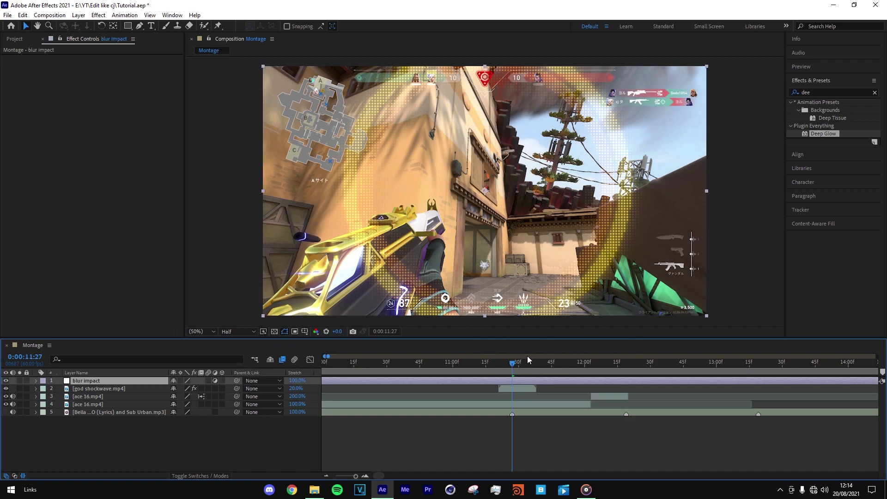
left_click(125, 16)
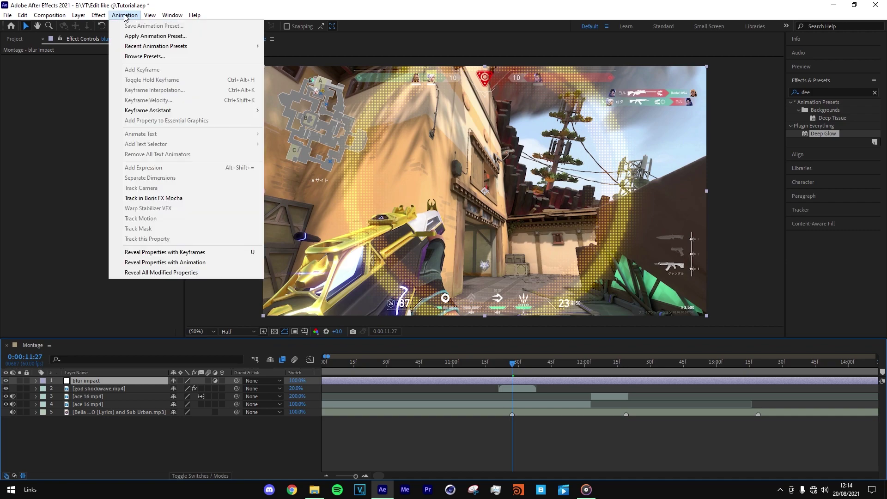
left_click(138, 36)
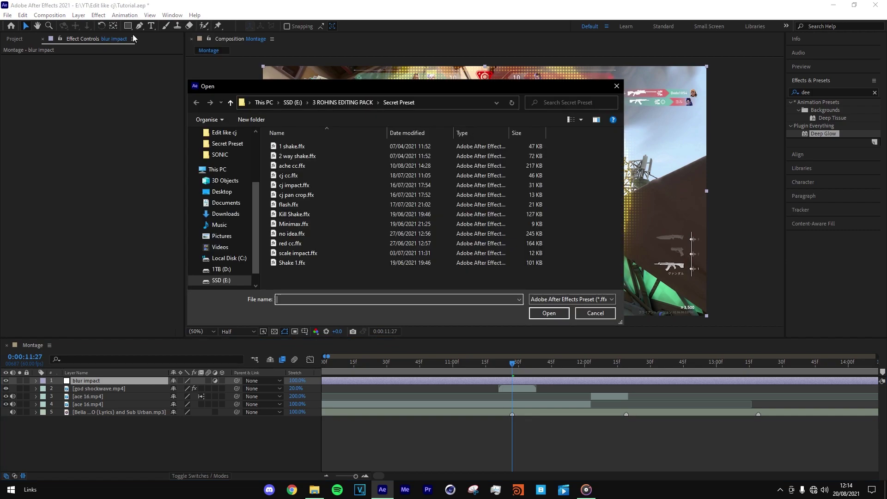
scroll(227, 250, "down", 1)
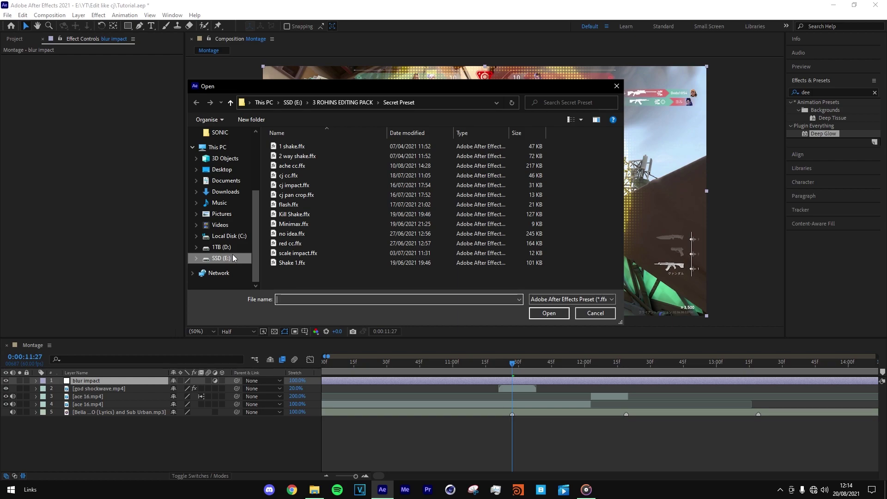
left_click(232, 257)
scroll(299, 175, "down", 5)
double_click(289, 276)
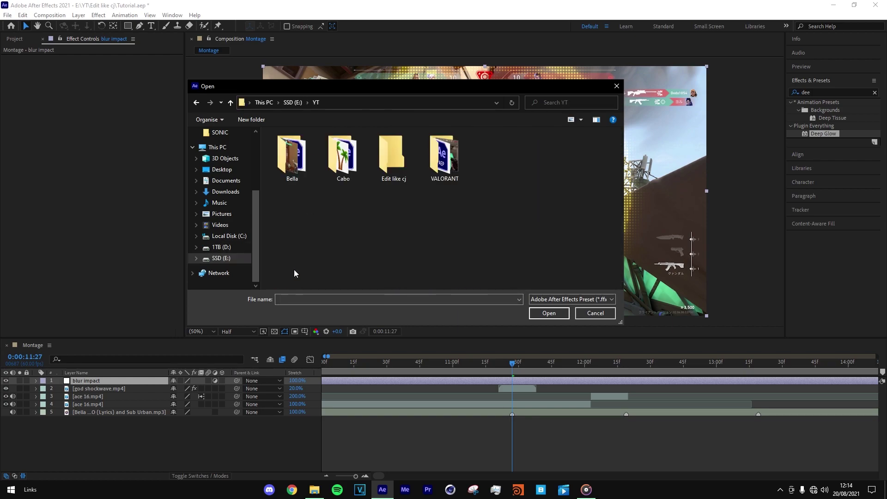
double_click(393, 160)
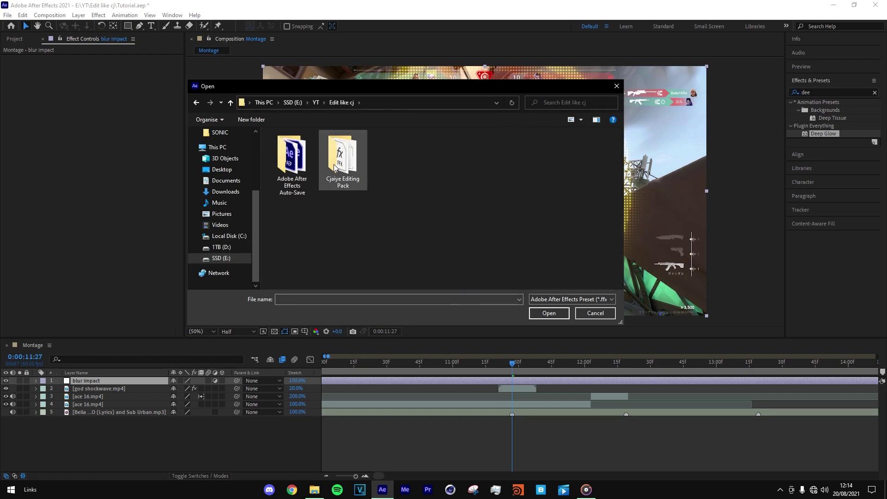
double_click(336, 166)
double_click(330, 145)
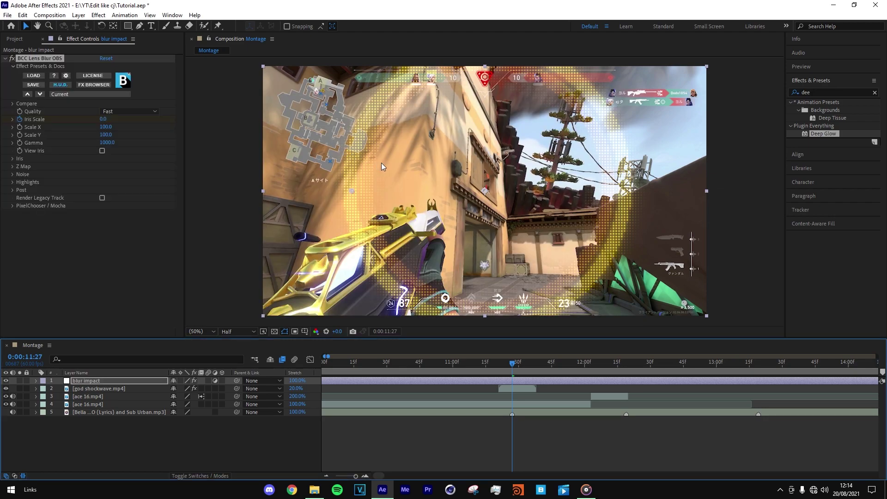
Align the middle Iris Scale keyframe with the beat marker at 0:00:11:27 and trim the blur layer to span 0:00:11:23 to 0:00:11:45.
key("u")
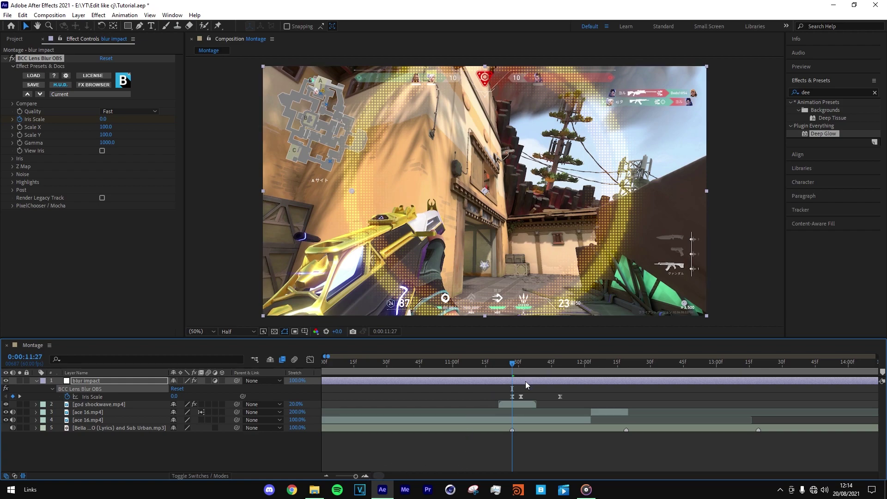
mouse_move(525, 381)
left_mouse_down()
mouse_move(517, 379)
mouse_move(528, 379)
left_mouse_up()
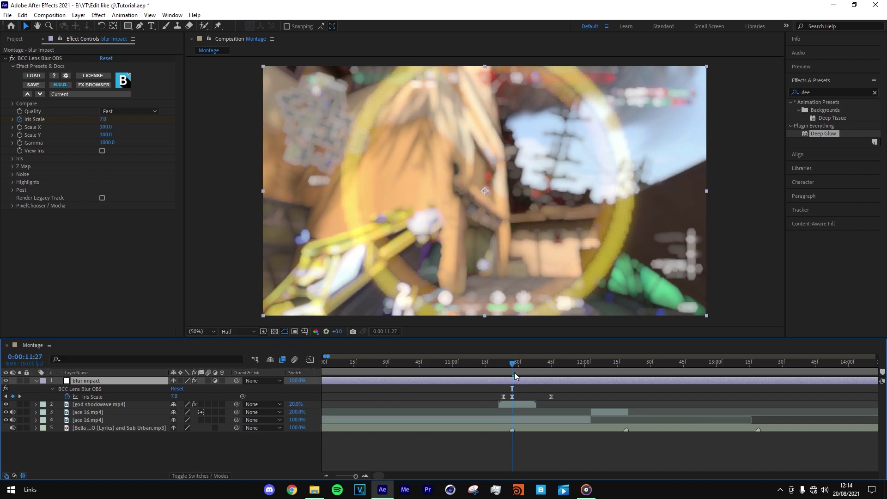
left_click(504, 369)
key("ctrl+shift+d")
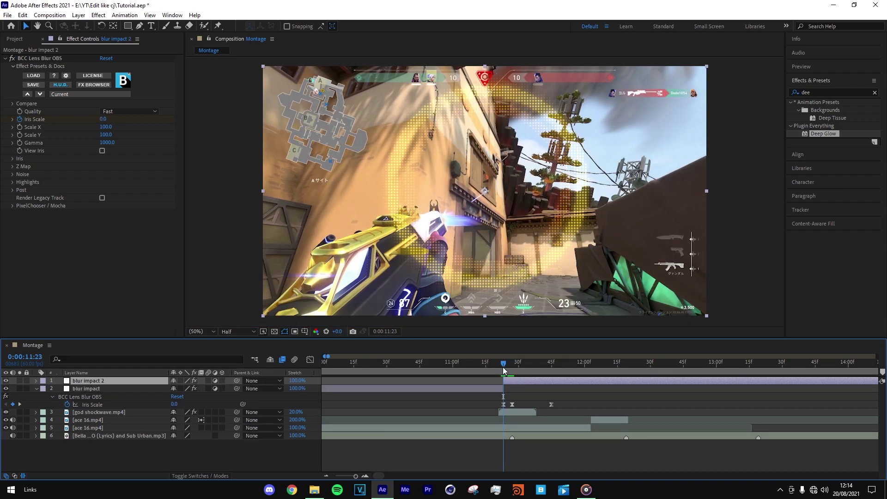
left_click_drag(505, 370, 554, 365)
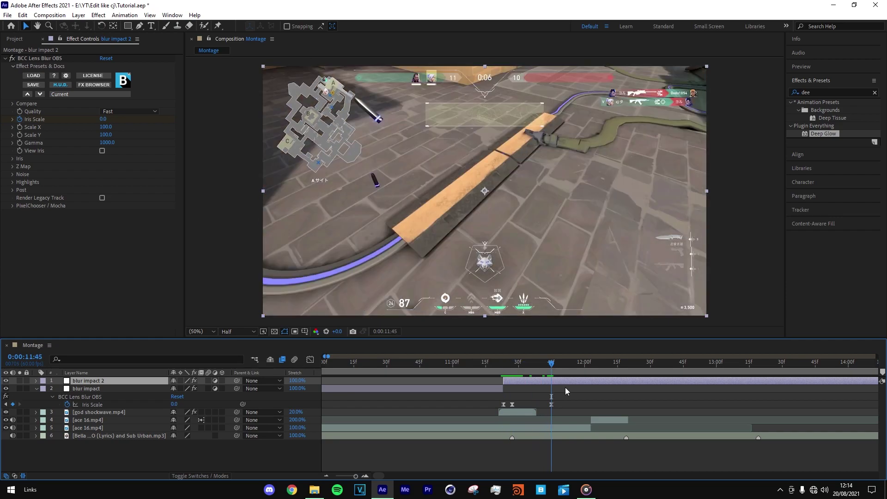
key("ctrl+shift+d")
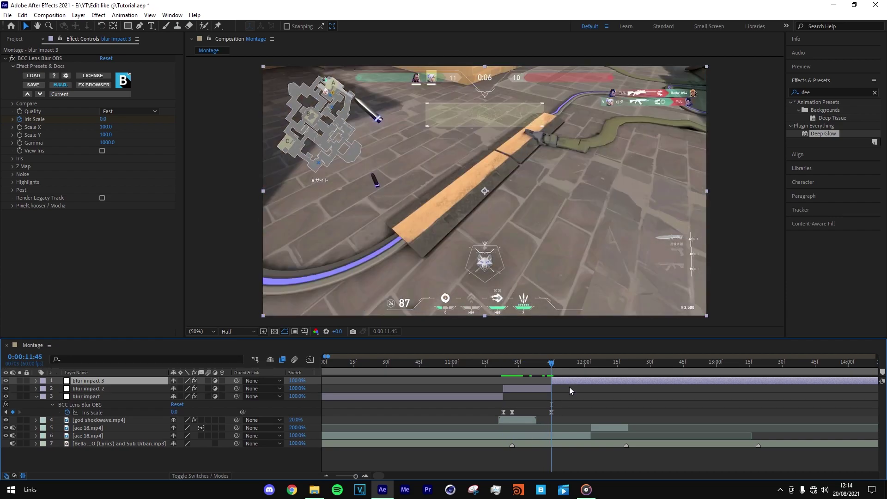
left_click(491, 398)
key("Delete")
left_click(499, 383)
key("Delete")
Try a lower Gamma on the BCC Lens Blur OBS effect and inspect the blur at 0:00:11:31.
left_click(483, 364)
left_click_drag(484, 368, 508, 362)
left_click(499, 367)
left_click(518, 382)
left_click(145, 147)
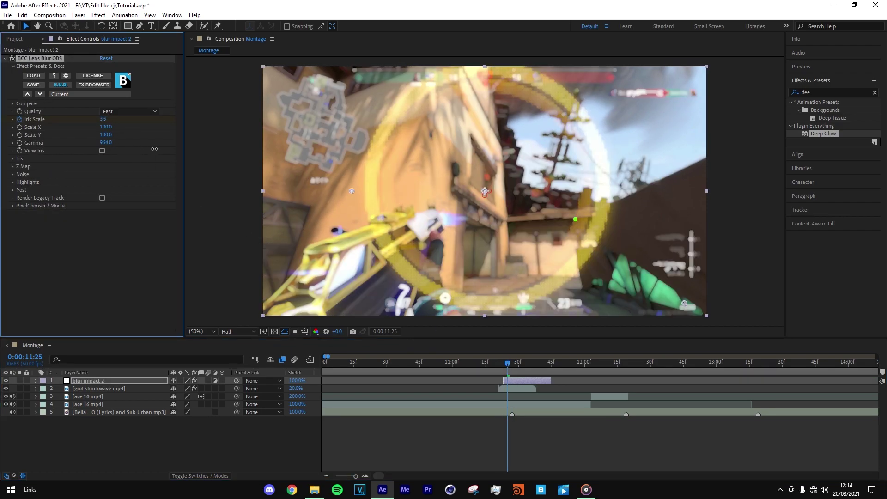
left_click_drag(104, 119, 131, 133)
left_click(529, 362)
left_click_drag(530, 363, 521, 363)
scroll(565, 179, "up", 2)
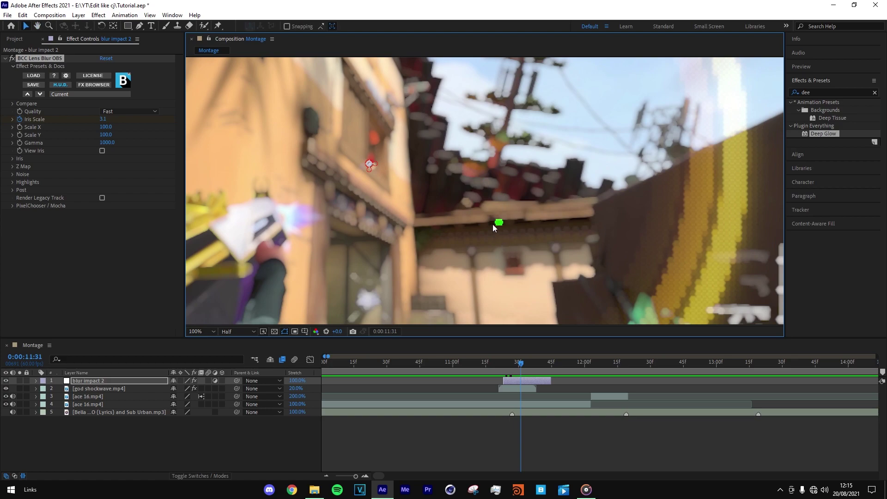
left_click(210, 329)
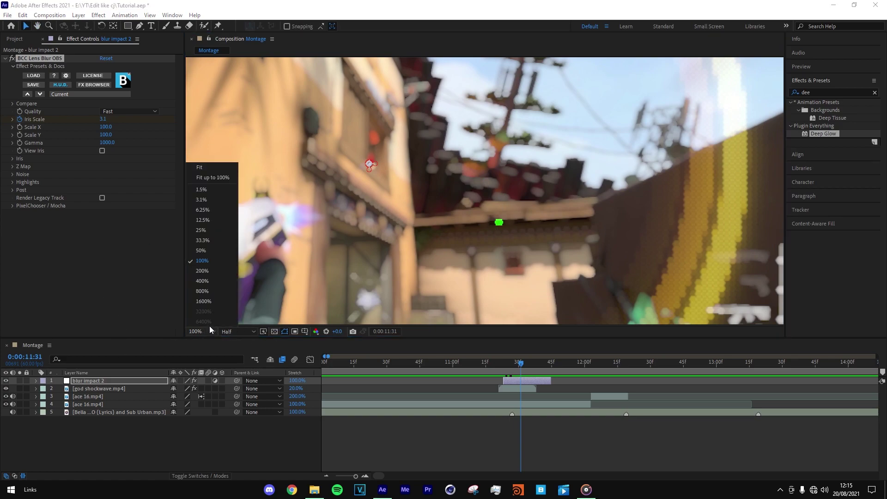
left_click(203, 180)
Reveal the Iris Scale keyframes on blur impact 2 and preview the blur across the beat at 0:00:11:27.
left_click(509, 365)
key("u")
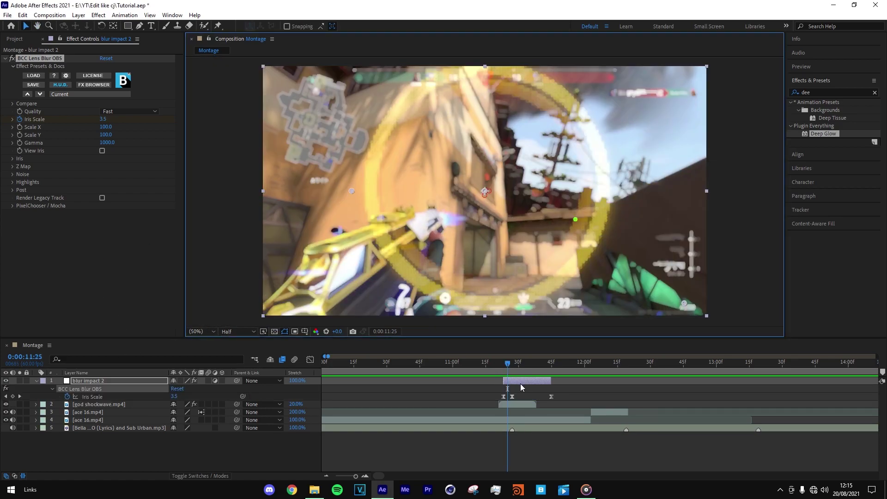
left_click(513, 364)
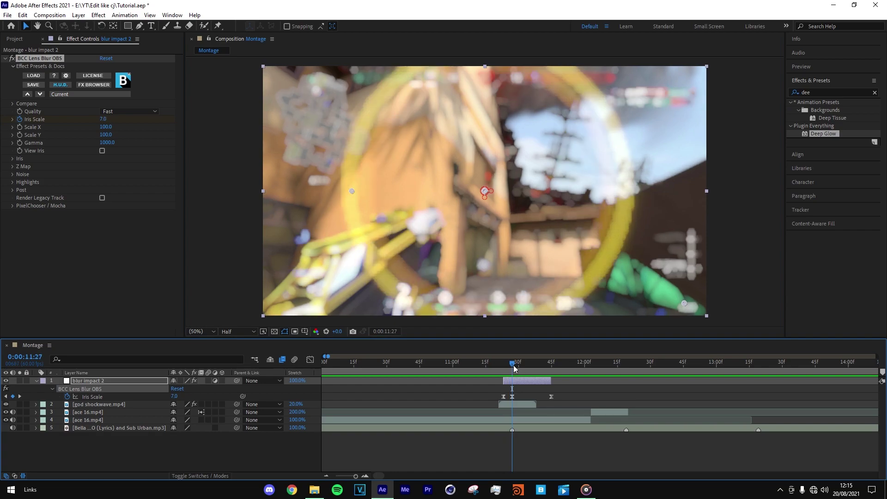
left_click(494, 365)
key("space")
left_click(513, 365)
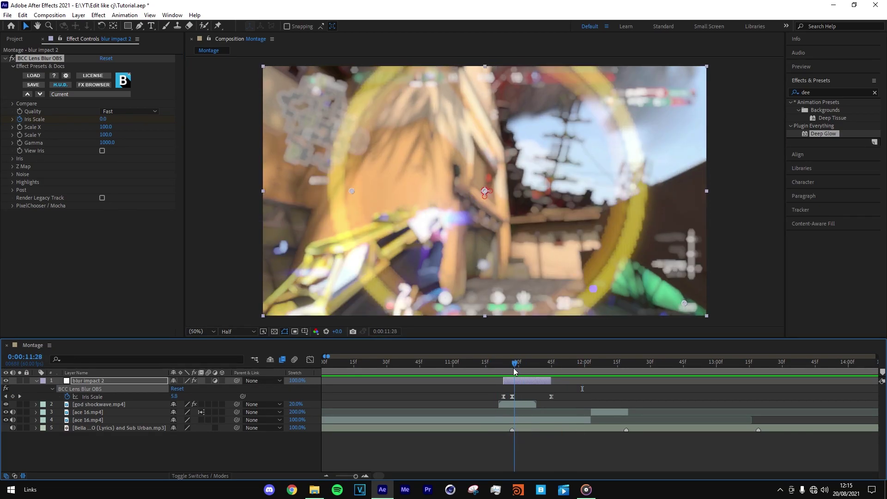
Set the Gamma of the BCC Lens Blur OBS effect on blur impact 2 to 734, judging it at 0:00:11:31.
left_click(527, 383)
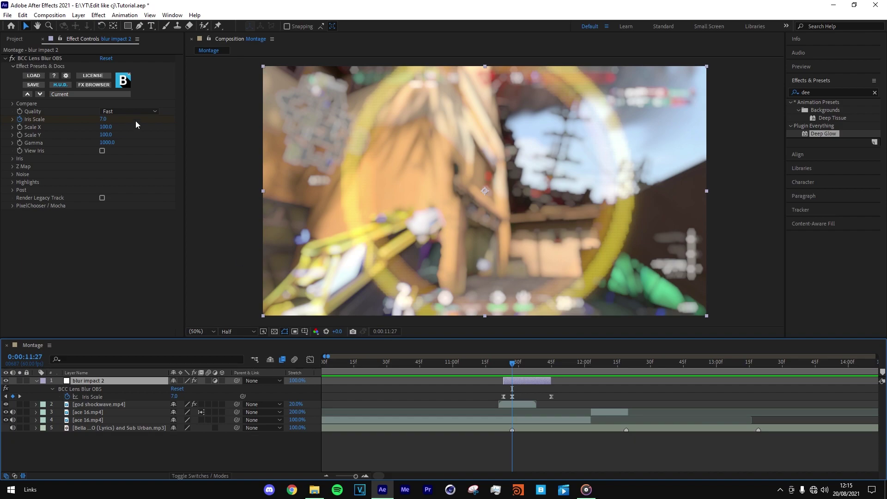
mouse_move(516, 363)
left_mouse_down()
mouse_move(536, 356)
mouse_move(521, 359)
left_mouse_up()
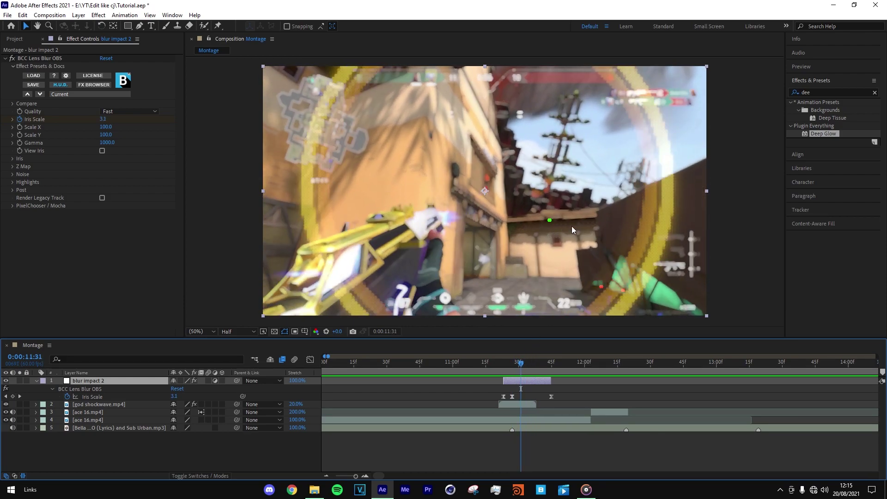
scroll(571, 226, "up", 2)
left_click_drag(116, 144, 80, 143)
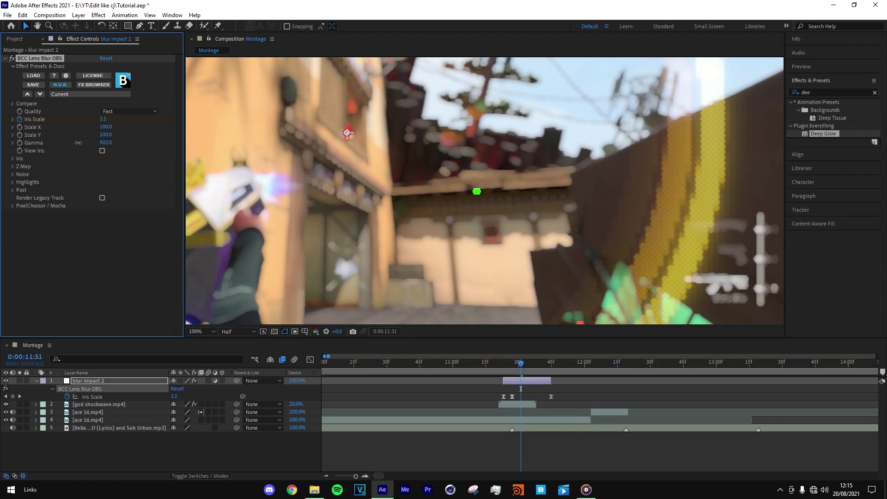
left_click_drag(11, 146, 8, 146)
scroll(317, 168, "down", 2)
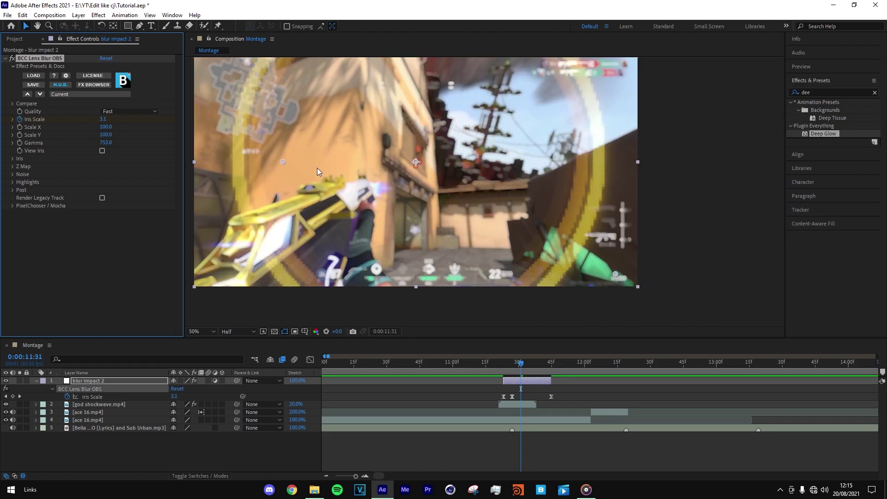
left_click_drag(317, 168, 401, 196)
mouse_move(106, 142)
left_mouse_down()
mouse_move(80, 144)
mouse_move(101, 147)
left_mouse_up()
Preview the darkened blur with the shockwave from 0:00:11:18 and return the playhead to 0:00:11:27.
left_click(488, 362)
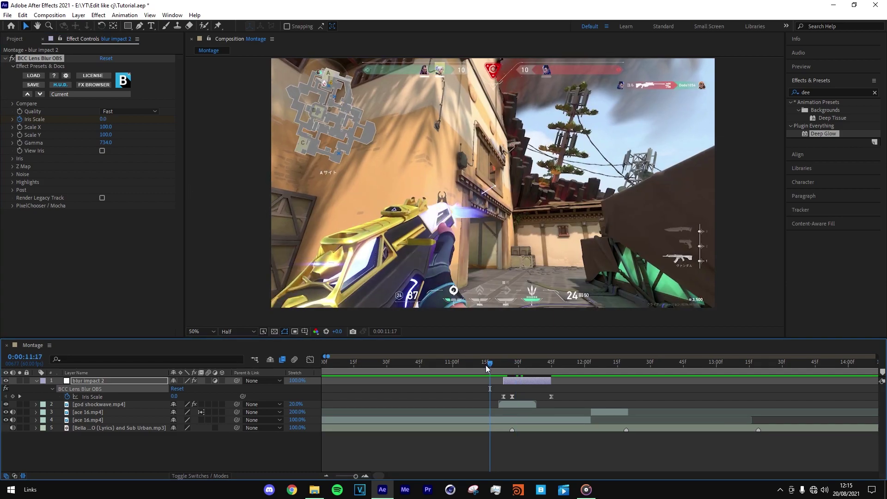
left_click(512, 362)
left_click(565, 401)
left_click(534, 383)
left_click(515, 405)
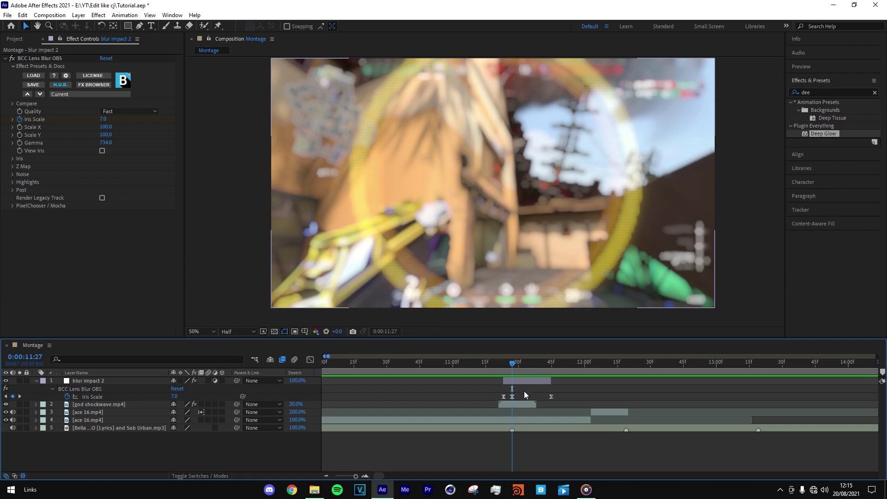
key("space")
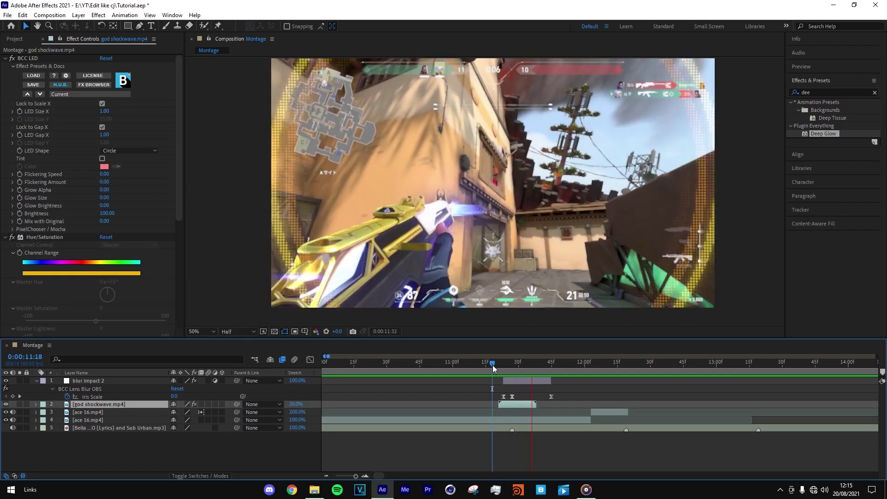
key("space")
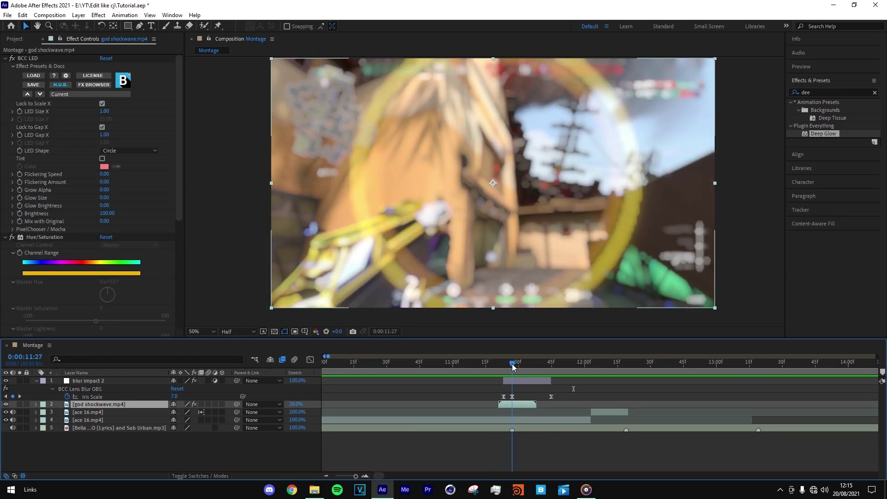
Add a new adjustment layer above blur impact 2 and name it zoom in.
left_click(513, 380)
key("ctrl+alt+y")
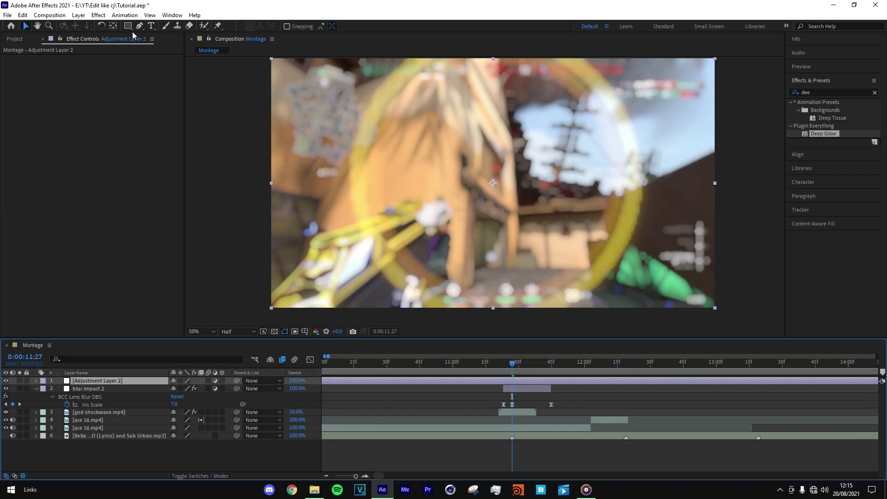
left_click(125, 15)
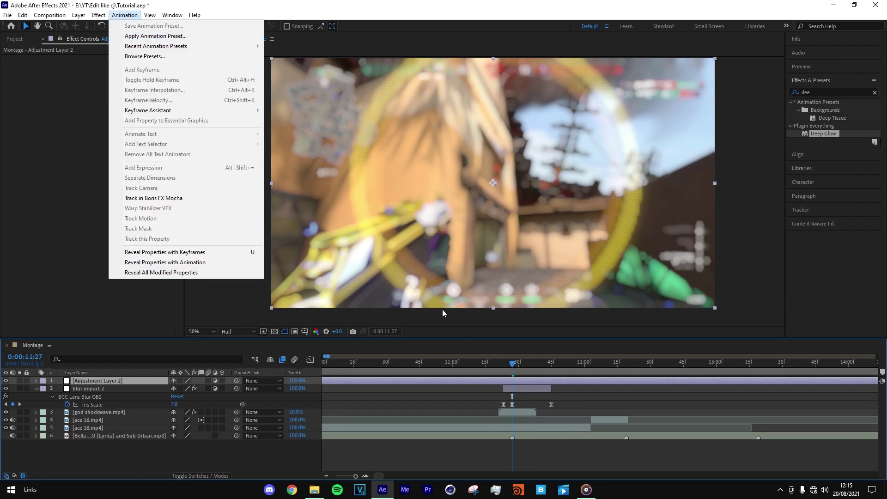
left_click(514, 376)
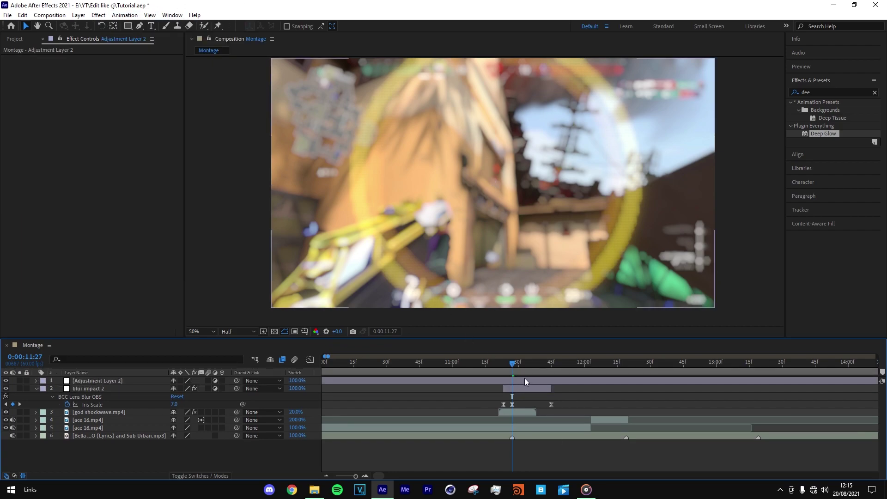
left_click(523, 378)
key("Return")
type("zoom in")
key("Return")
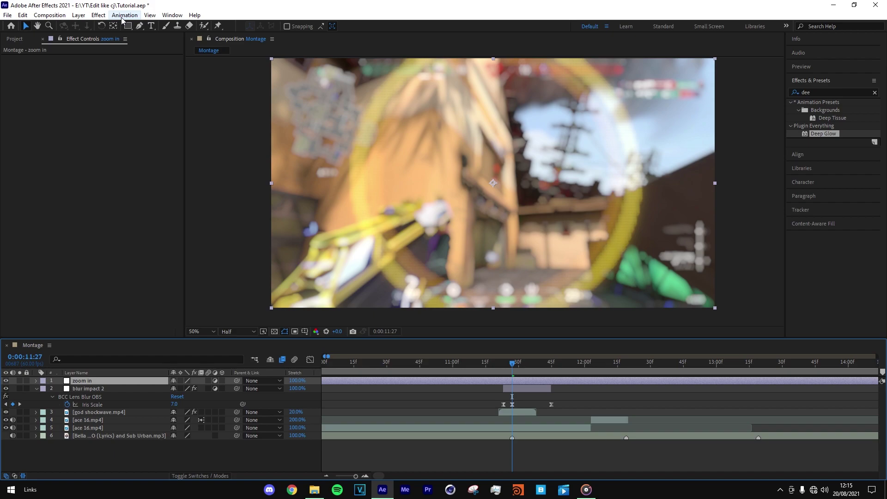
left_click(124, 15)
left_click(141, 36)
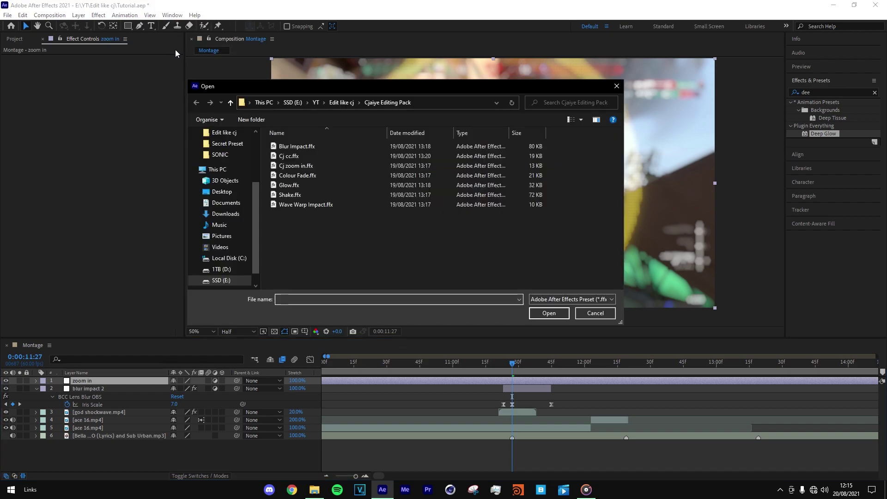
left_click(582, 314)
Apply the Cj zoom in.ffx preset to the zoom in layer and align its third Scale and Rotation keyframes with 0:00:11:27.
left_click(122, 14)
left_click(139, 36)
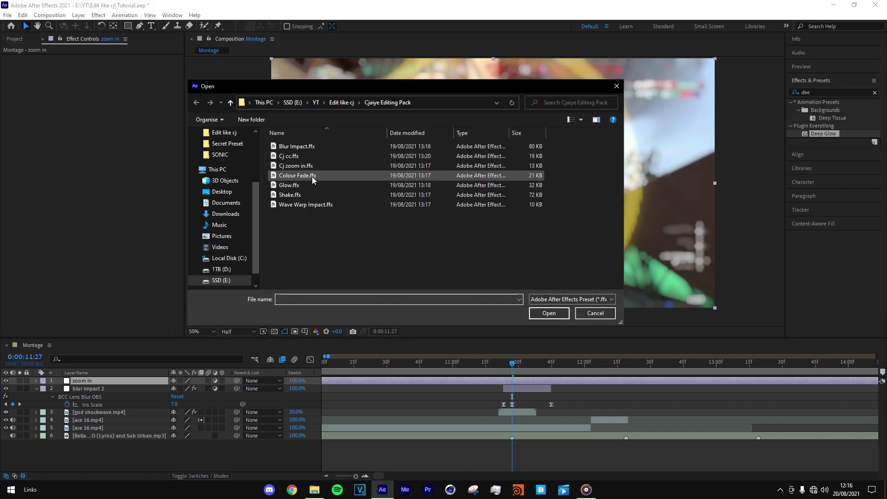
double_click(325, 165)
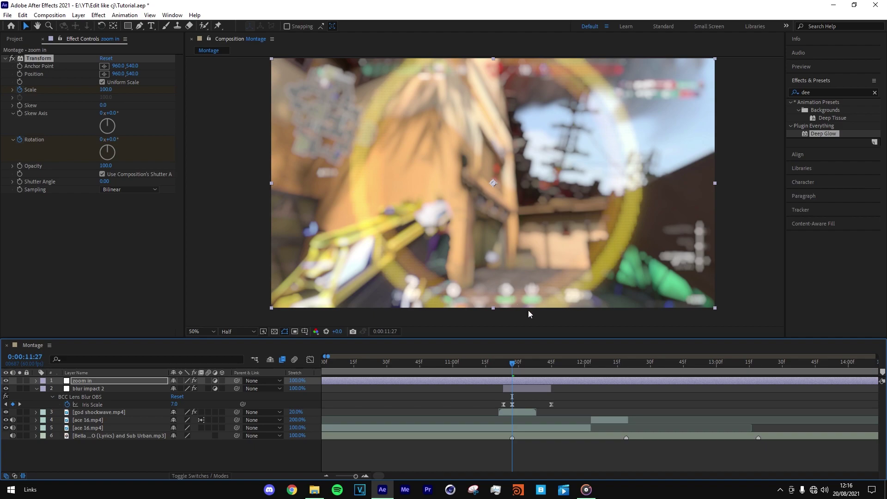
key("u")
left_click_drag(665, 388, 540, 412)
left_click(664, 401)
left_click_drag(665, 385, 588, 382)
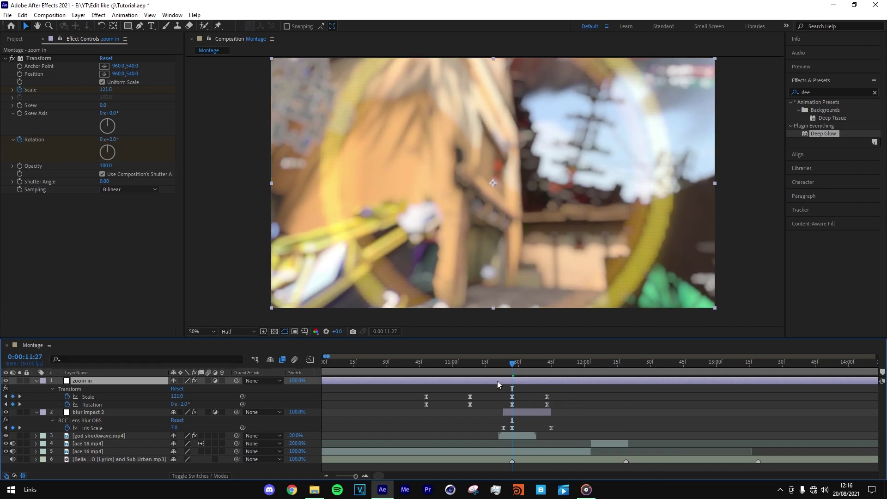
Preview the zoom across the beat from 0:00:10:42 and place the playhead at 0:00:11:01.
left_click_drag(512, 363, 415, 364)
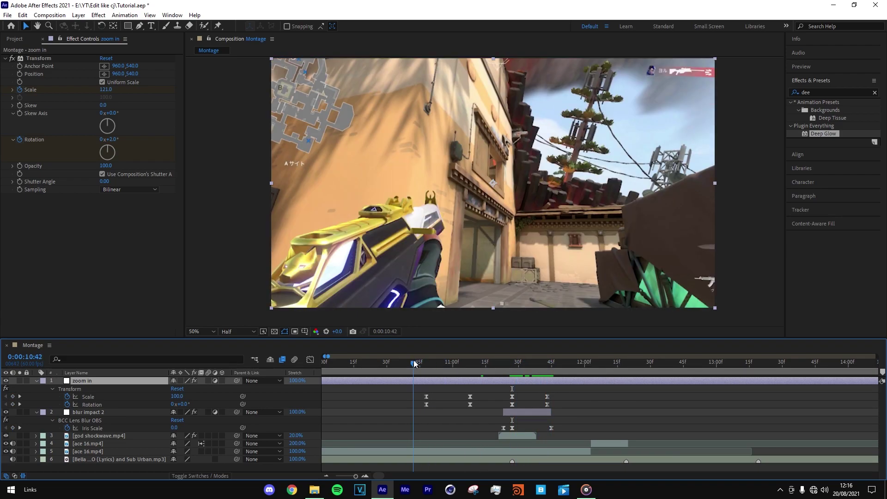
key("space")
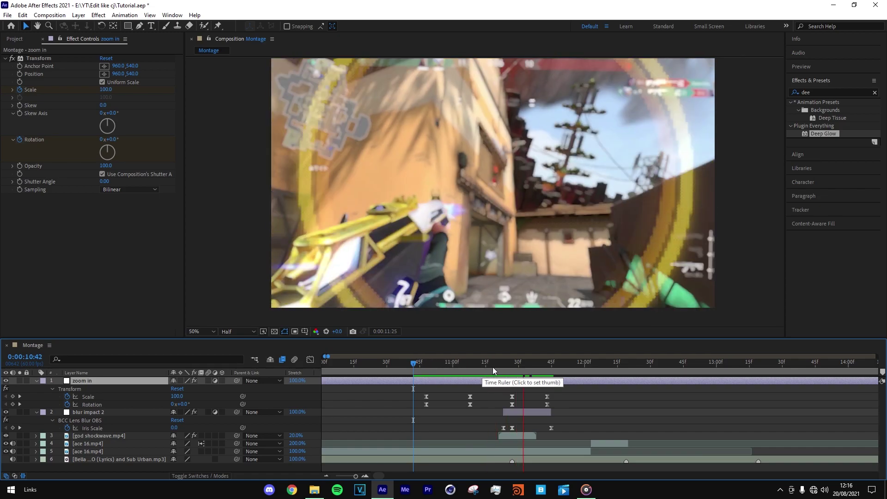
left_click(456, 367)
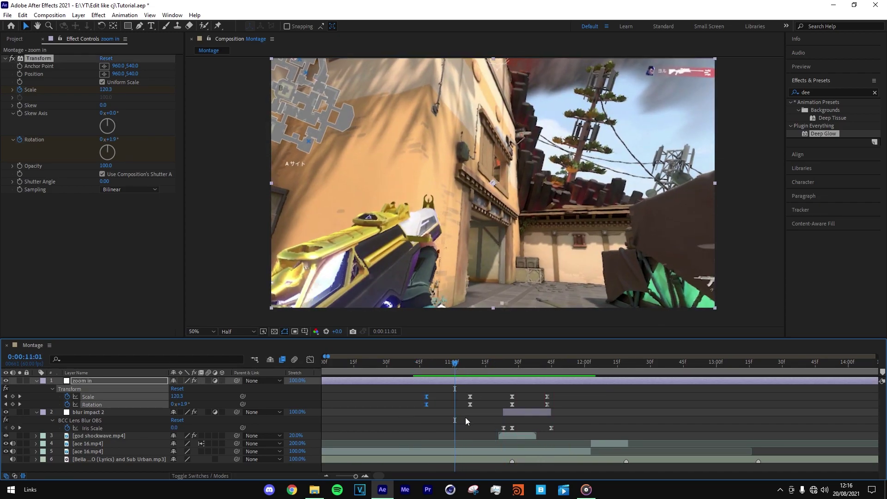
Try the first two Scale and Rotation keyframe pairs on zoom in at an earlier time and preview from 0:00:10:24.
left_click_drag(421, 396, 481, 417)
mouse_move(407, 393)
left_mouse_down()
mouse_move(469, 417)
mouse_move(433, 395)
mouse_move(415, 400)
left_mouse_up()
left_click(326, 476)
left_click_drag(430, 370, 414, 368)
key("space")
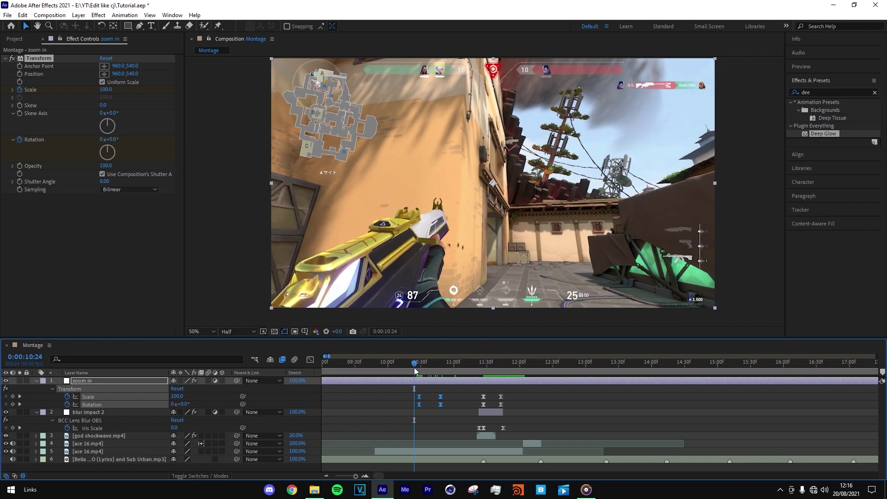
left_click(430, 364)
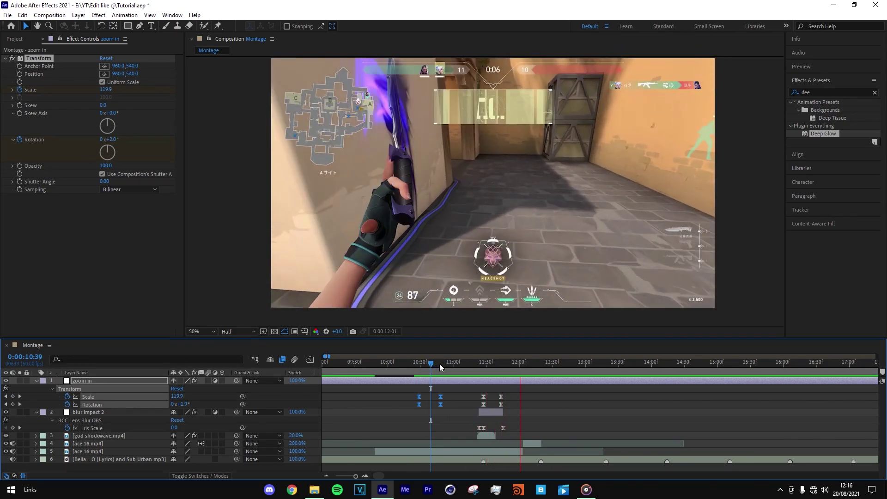
Shift the first two Scale and Rotation keyframe pairs on zoom in back so the first pair sits at 0:00:10:48.
left_click(411, 365)
key("shift+alt+Right")
key("shift+alt+Right")
left_click(440, 365)
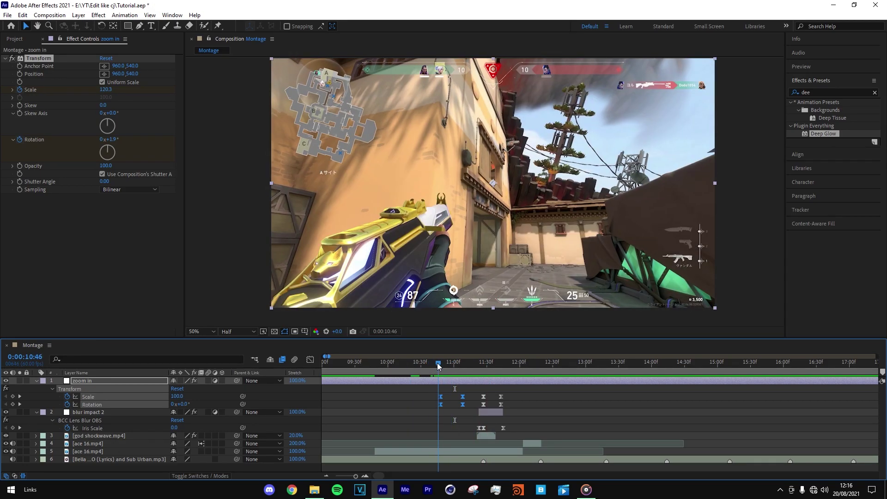
left_click_drag(439, 365, 440, 366)
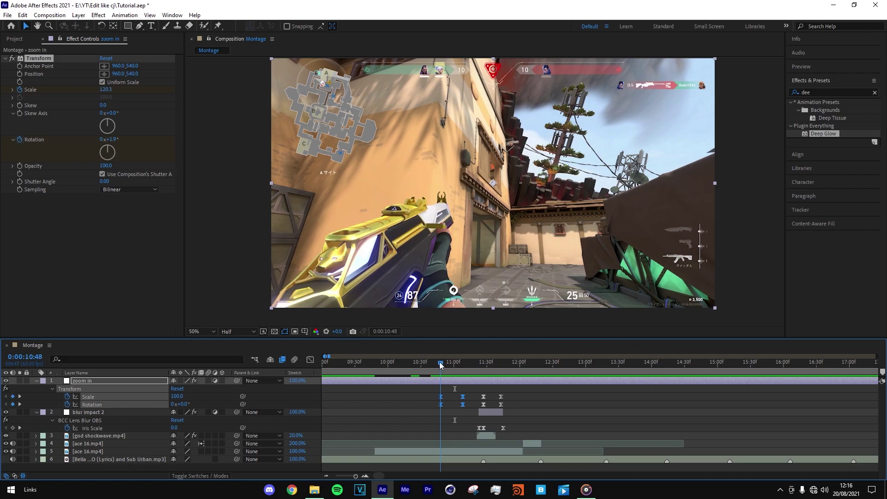
Trim the zoom in layer to run from 0:00:10:48 to 0:00:11:47 by splitting it and deleting the outer pieces.
left_click(532, 394)
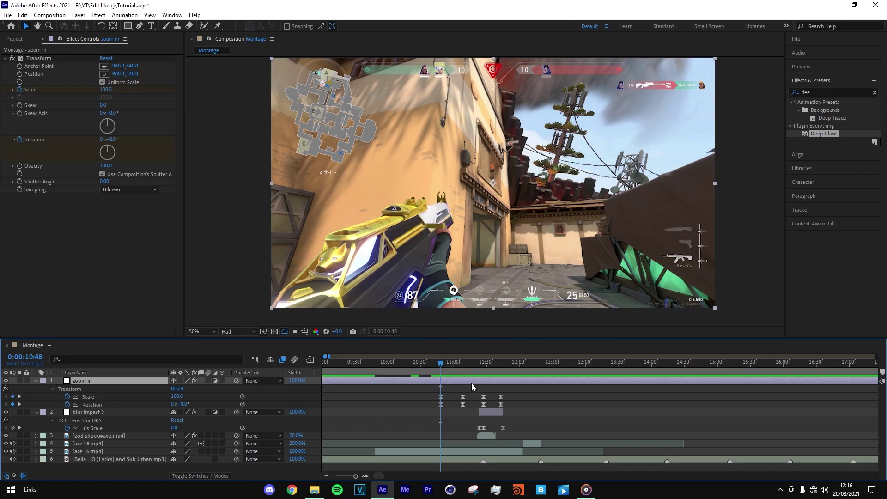
key("space")
key("space")
left_click(439, 368)
key("ctrl+shift+d")
left_click_drag(440, 367, 506, 363)
key("ctrl+shift+d")
key("Delete")
left_click(524, 381)
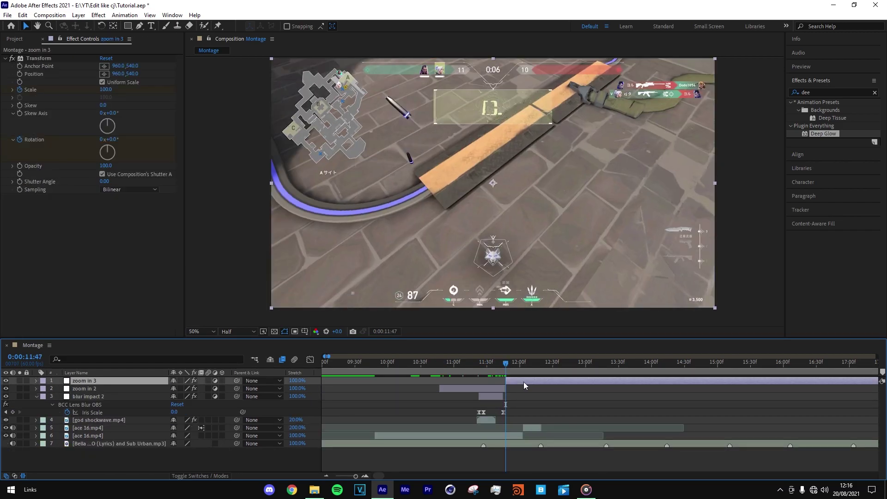
key("Delete")
Add a new adjustment layer above zoom in 2 and name it glow.
left_click(484, 369)
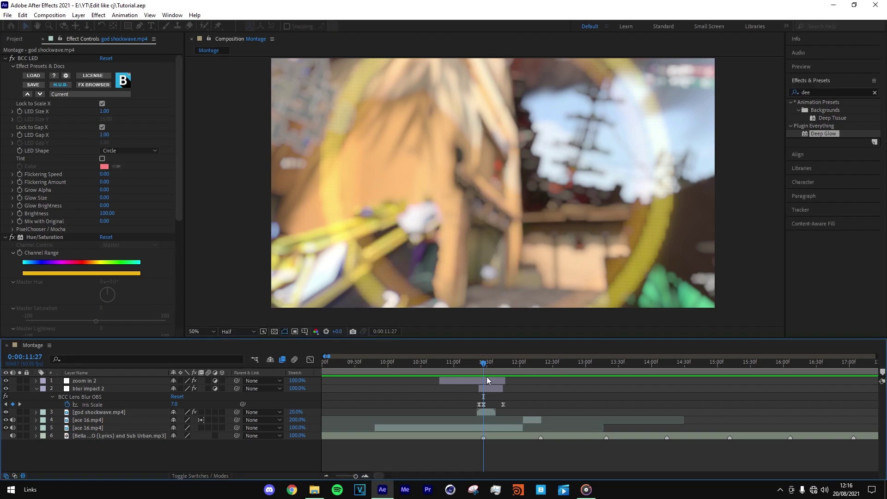
left_click(486, 380)
key("ctrl+alt+y")
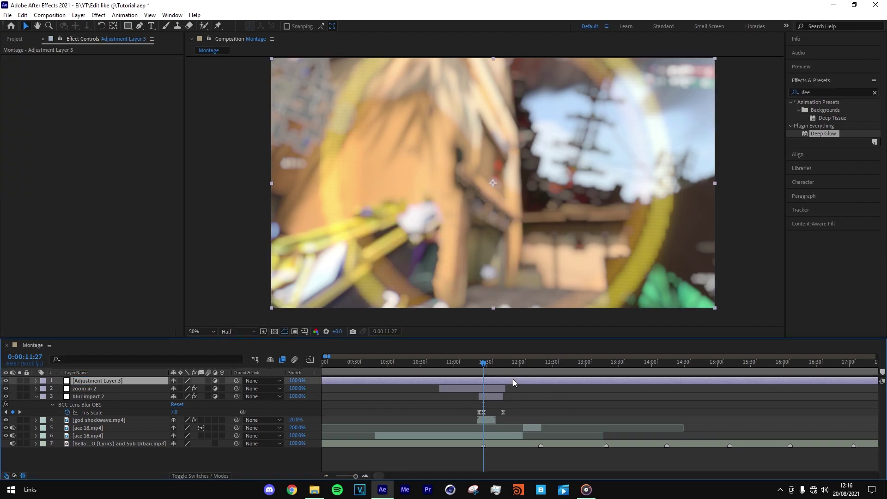
key("Return")
type("glow")
key("Return")
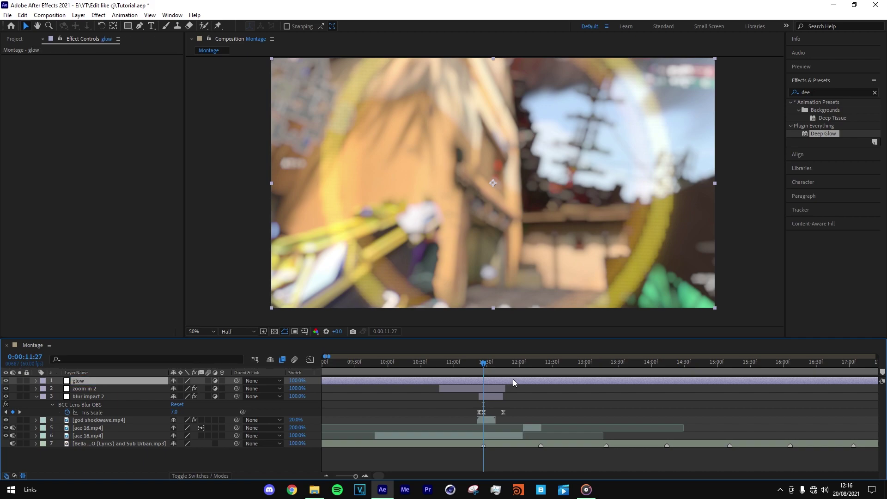
Apply the Glow.ffx preset to the glow layer, with its second Threshold keyframe on the beat at 0:00:11:27.
left_click(124, 14)
left_click(139, 35)
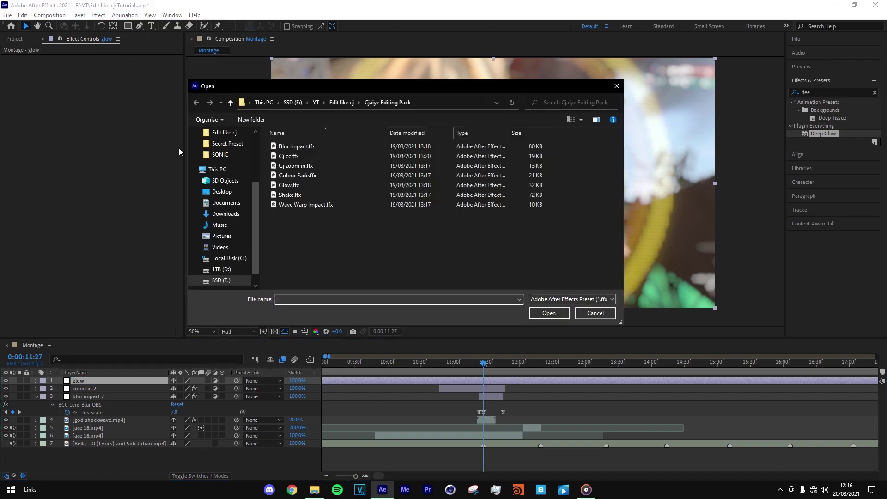
double_click(303, 185)
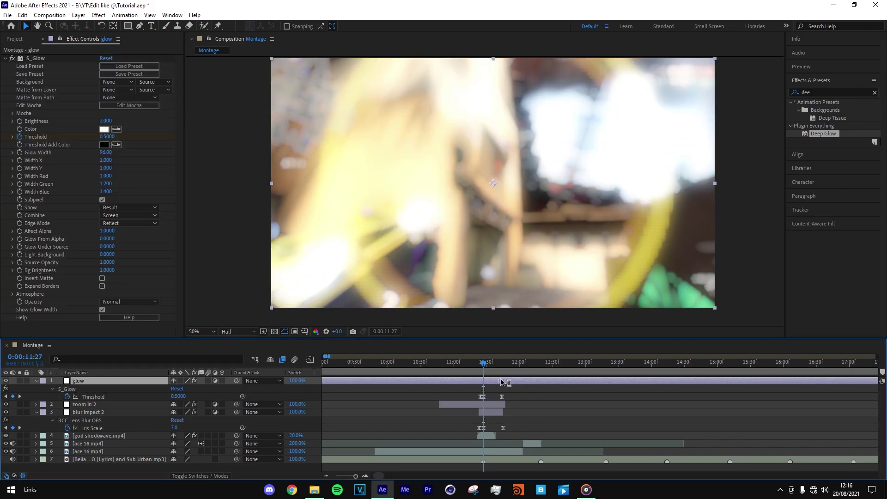
Trim the glow layer to run from 0:00:11:24 to 0:00:11:44 by splitting it and deleting the outer pieces.
left_click(365, 477)
left_click(470, 365)
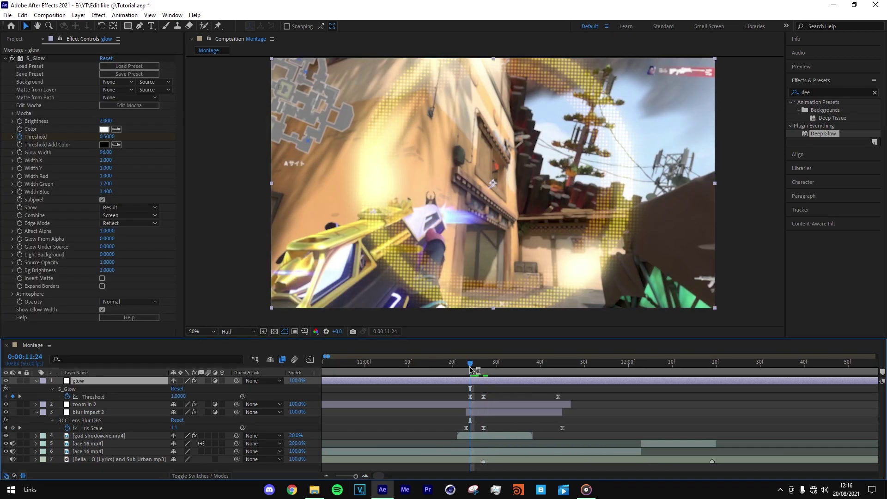
key("ctrl+shift+d")
left_click(559, 366)
key("ctrl+shift+d")
key("Delete")
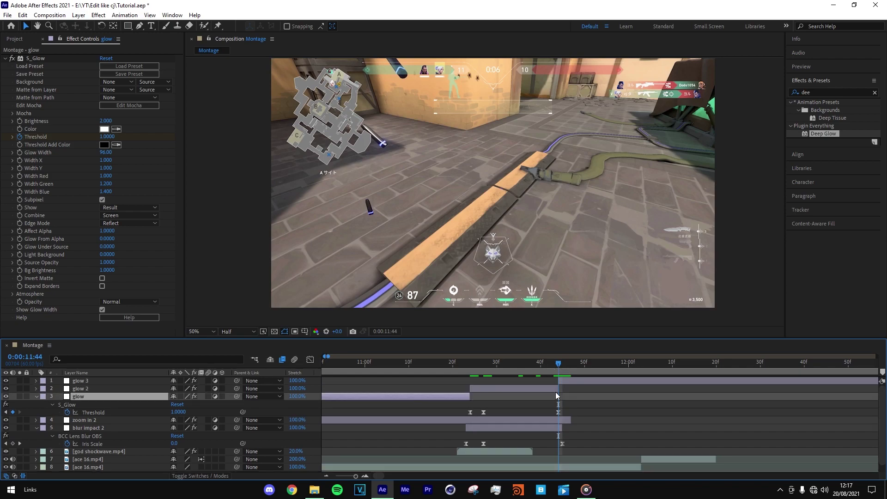
key("Delete")
Reveal the Scale and Rotation keyframes on zoom in 2 and examine the zoom back to 0:00:11:08.
left_click(512, 388)
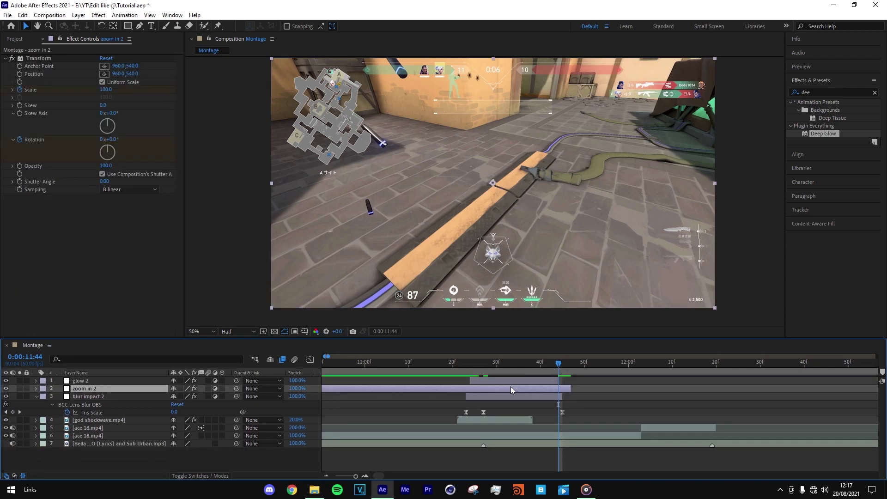
key("u")
left_click(509, 365)
left_click_drag(509, 367, 400, 365)
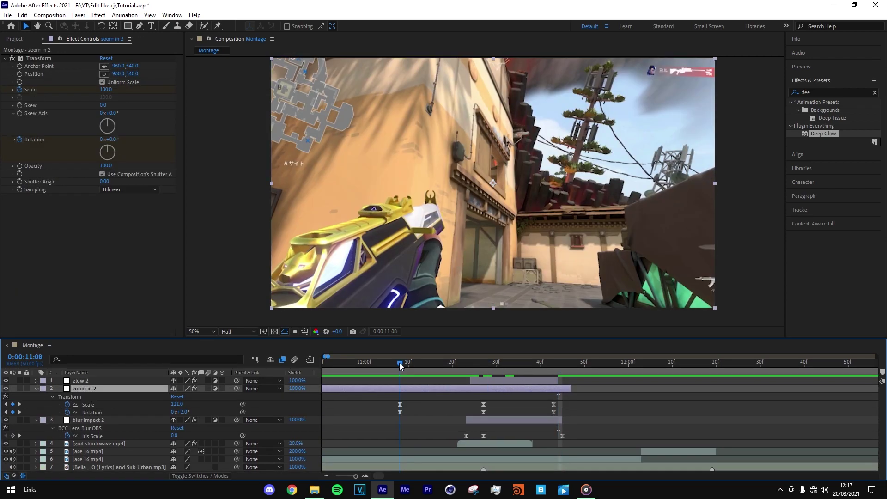
left_click(326, 475)
left_click(326, 475)
Move blur impact 2 above glow 2 to the top of the layer stack.
left_click(420, 364)
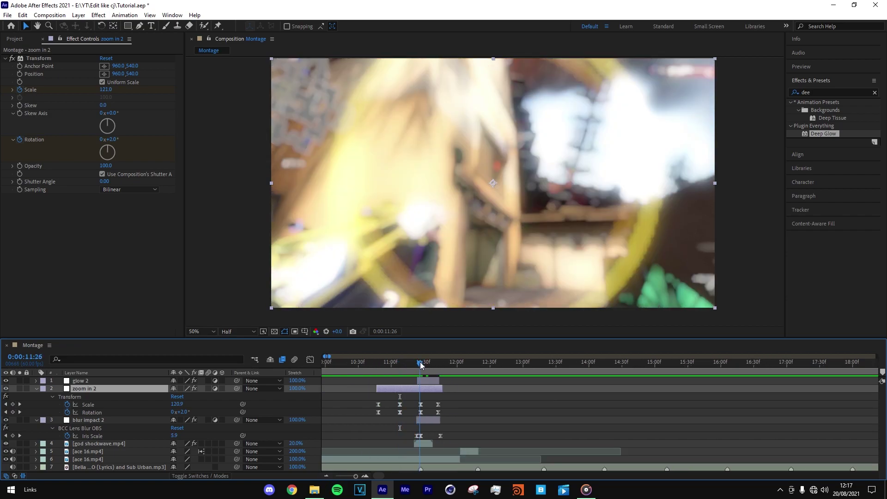
left_click(140, 419)
left_click_drag(139, 420, 139, 378)
Apply the Wave Warp Impact.ffx preset to a new adjustment layer above god shockwave.mp4, with the second Wave Height keyframe at 0:00:11:27.
left_click(425, 447)
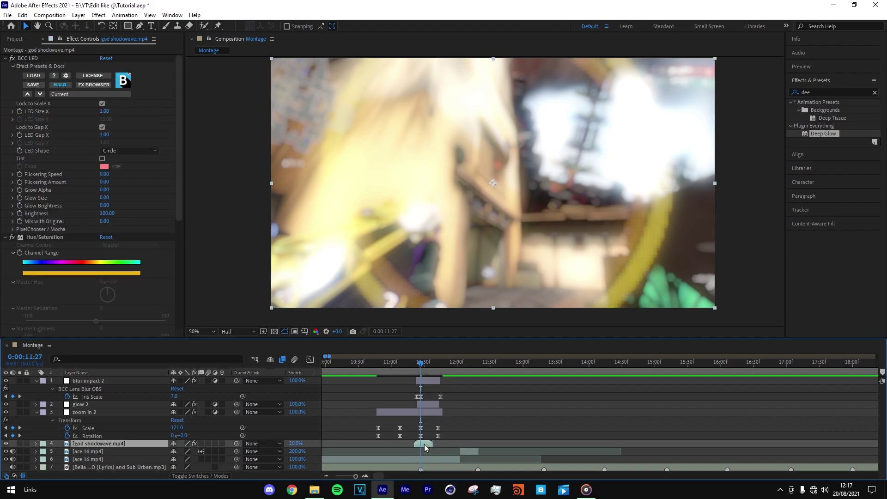
key("ctrl+alt+y")
left_click(124, 16)
left_click(117, 37)
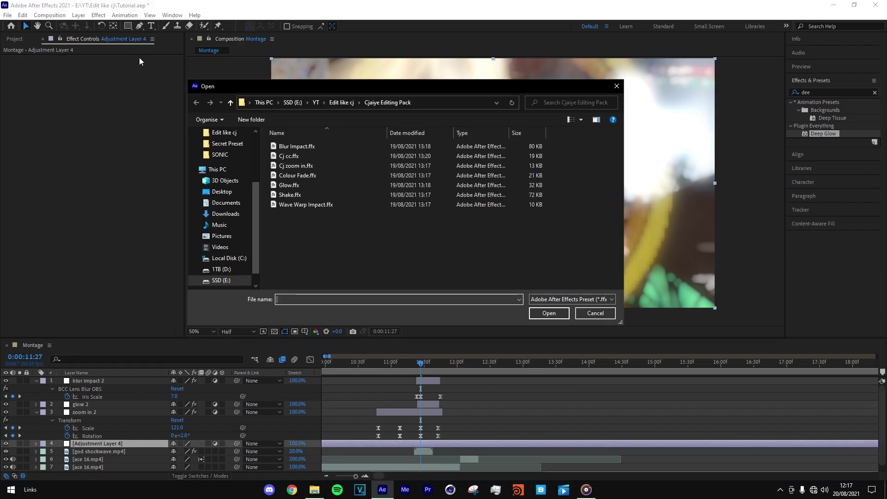
double_click(313, 204)
scroll(465, 406, "down", 1)
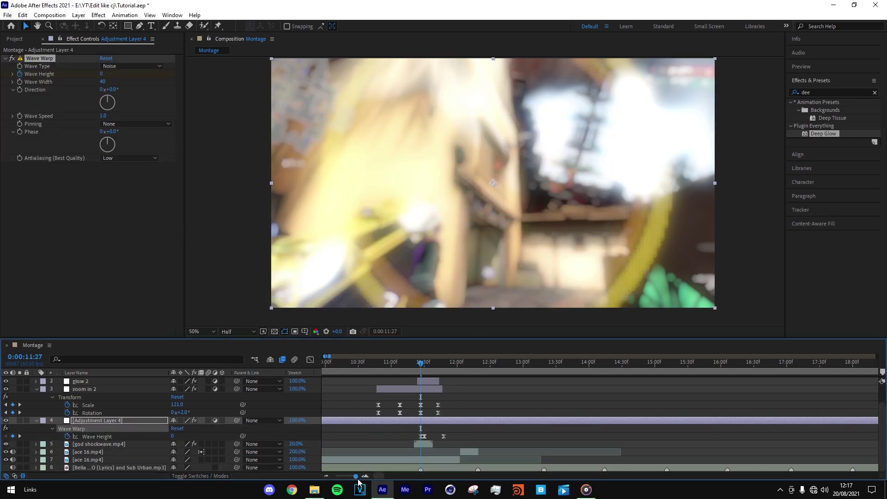
left_click_drag(442, 422, 436, 422)
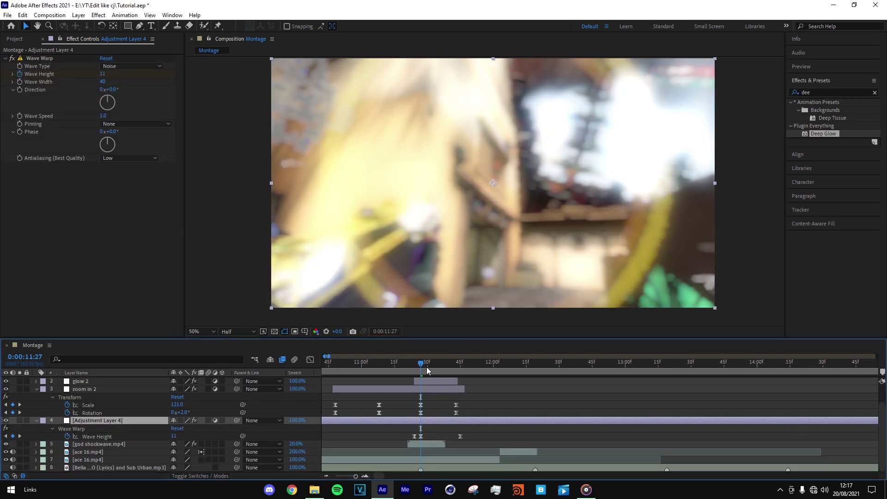
Trim the wave warp adjustment layer from 0:00:11:24 to just past its last Wave Height keyframe and save the project.
left_click_drag(427, 367, 462, 367)
key("ctrl+shift+d")
left_click(411, 369)
left_click(415, 367)
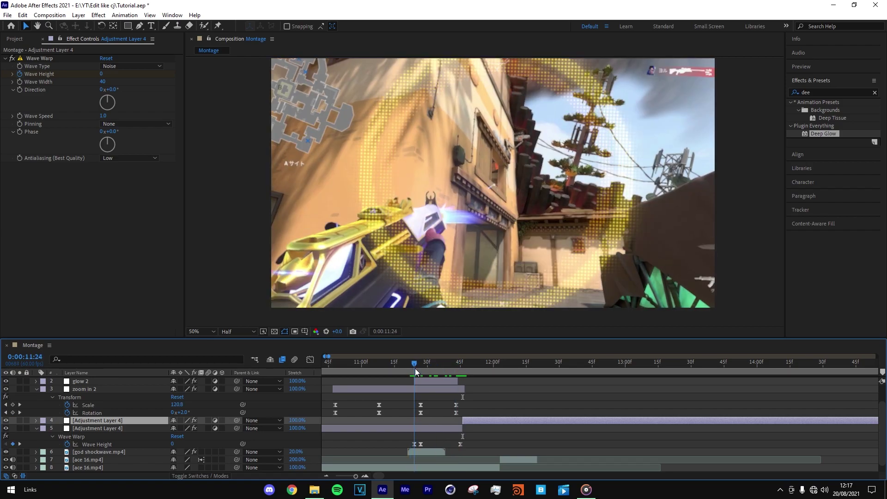
key("ctrl+shift+d")
left_click(409, 437)
left_click(468, 422, "ctrl")
key("Delete")
key("ctrl+z")
key("ctrl+shift+z")
key("ctrl+s")
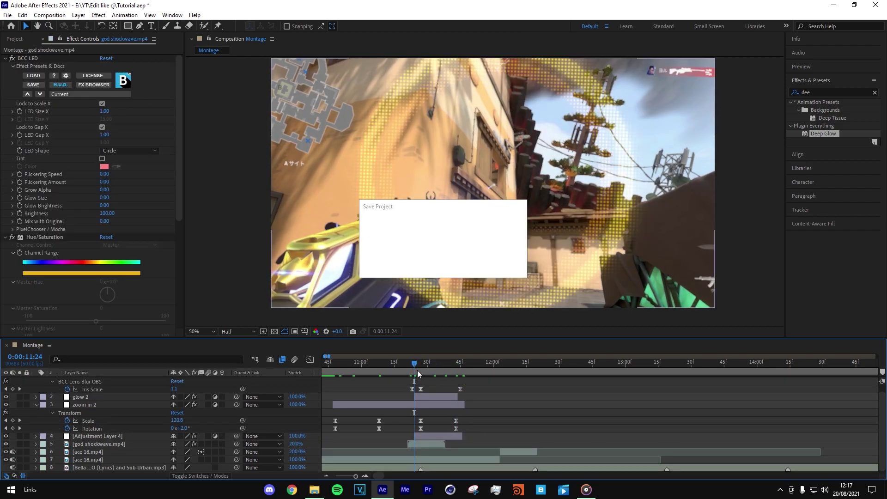
Add another adjustment layer directly above god shockwave.mp4 at 0:00:11:27 and apply the Colour Fade.ffx preset to it.
mouse_move(428, 367)
left_mouse_down()
mouse_move(399, 364)
mouse_move(421, 362)
left_mouse_up()
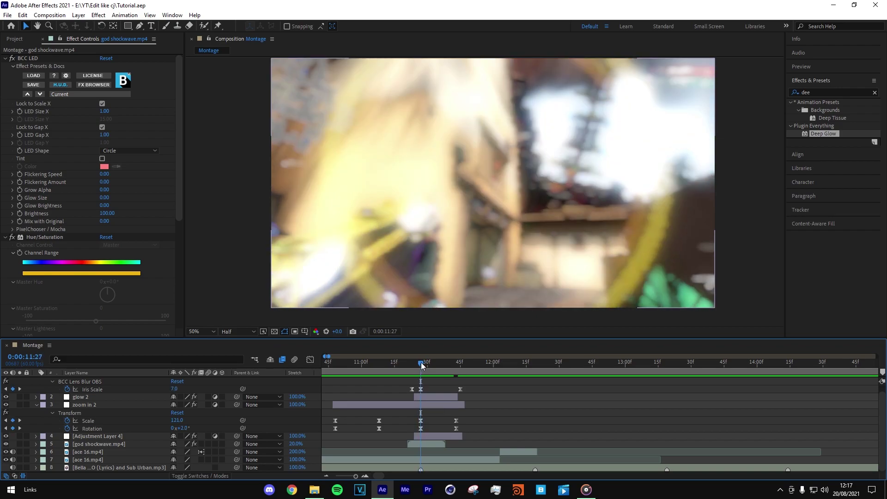
left_click(429, 446)
key("ctrl+alt+y")
left_click(114, 13)
left_click(139, 33)
double_click(323, 175)
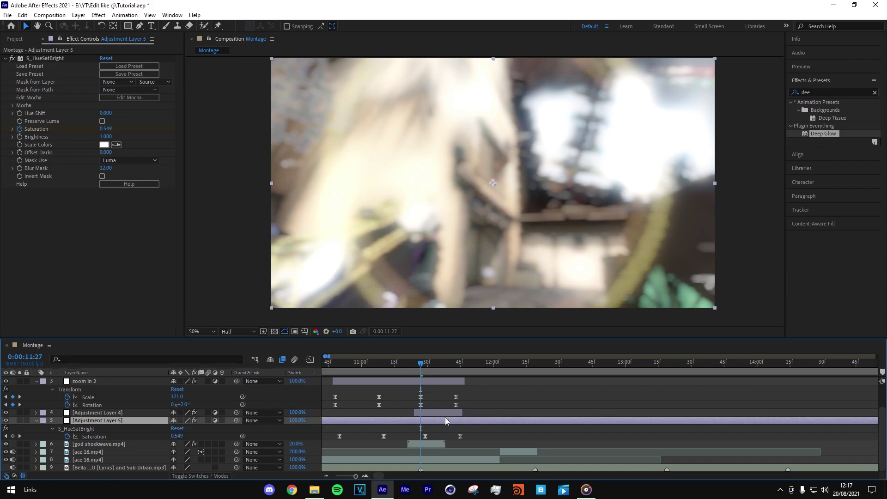
Align the Saturation keyframes with the zoom in 2 keyframes and trim the colour fade layer from 0:00:10:48 to 0:00:11:45.
left_click(460, 363)
key("ctrl+shift+d")
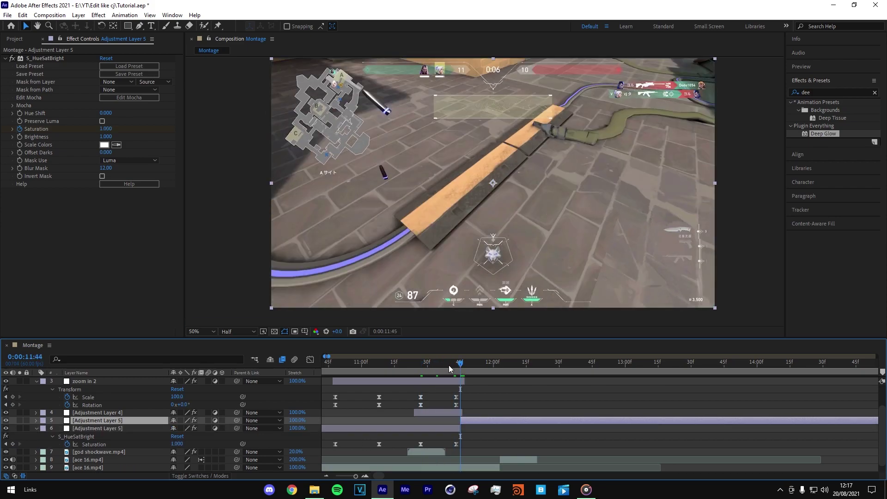
left_click_drag(455, 368, 333, 367)
left_click(351, 433)
key("Delete")
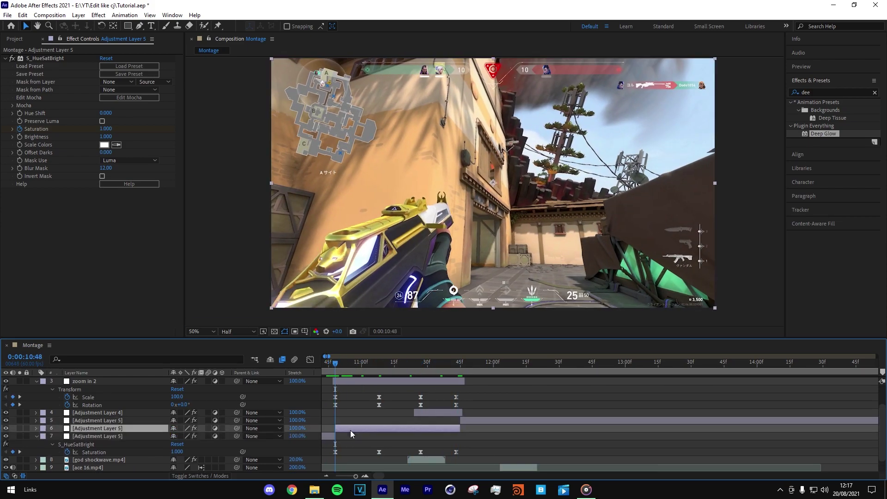
scroll(468, 421, "up", 2)
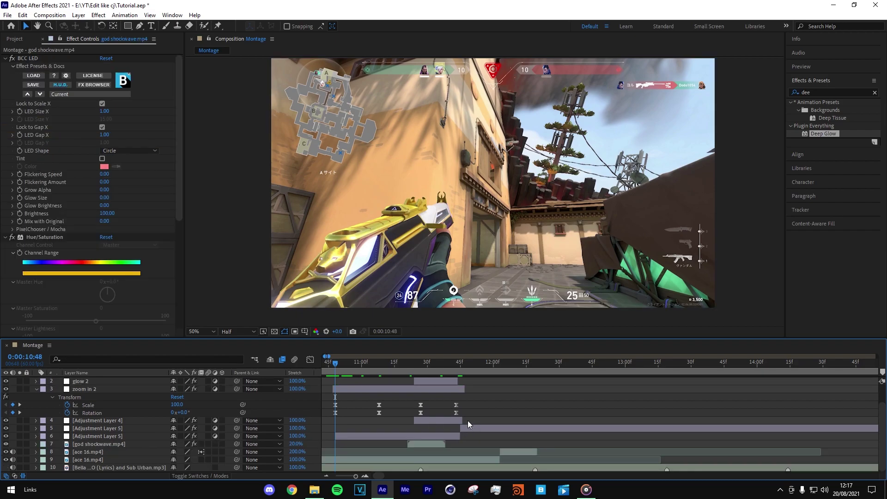
Preview the combined impact effects around the beat, return to 0:00:11:27 and select god shockwave.mp4.
left_click(326, 476)
left_click_drag(351, 370, 319, 368)
mouse_move(408, 363)
left_mouse_down()
mouse_move(388, 366)
mouse_move(415, 366)
left_mouse_up()
key("space")
left_click(422, 445)
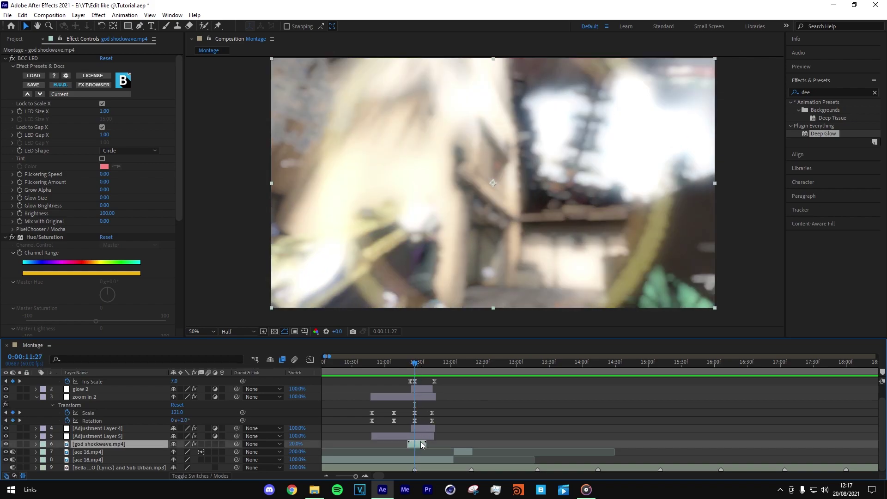
Add an adjustment layer directly above god shockwave.mp4 at 0:00:11:27 and apply the Shake.ffx preset to it.
key("ctrl+alt+y")
left_click(125, 15)
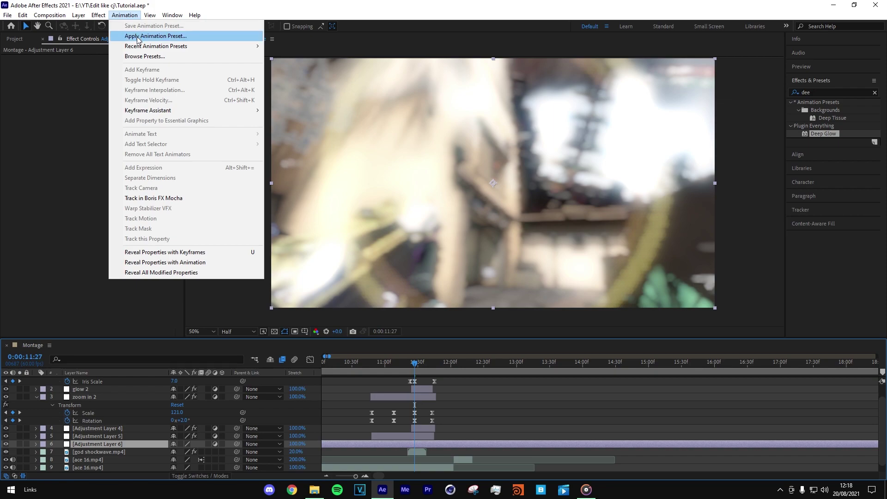
left_click(144, 36)
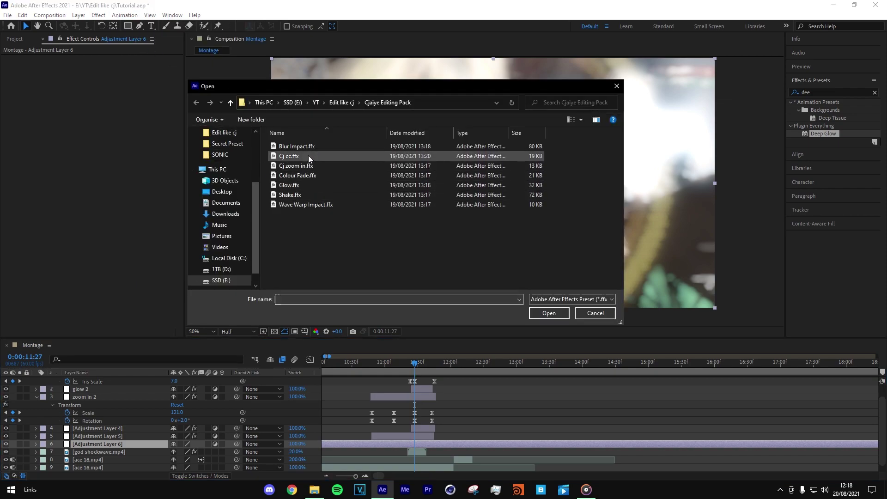
left_click(301, 195)
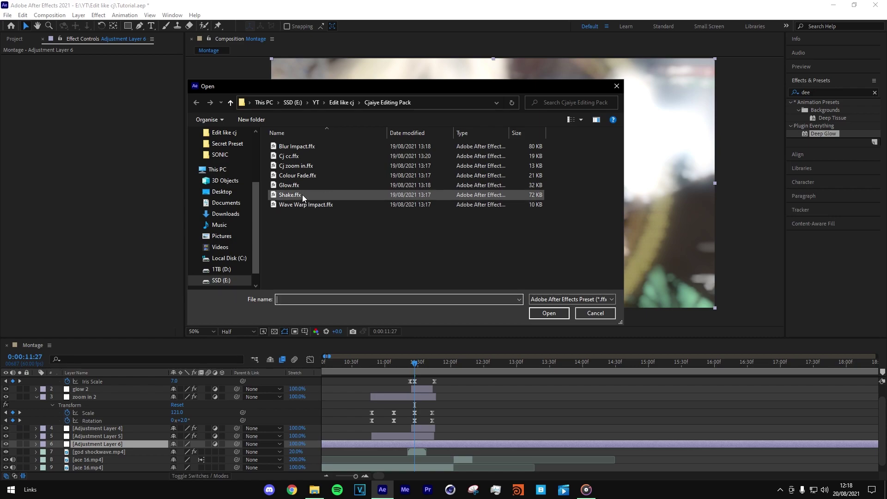
double_click(302, 195)
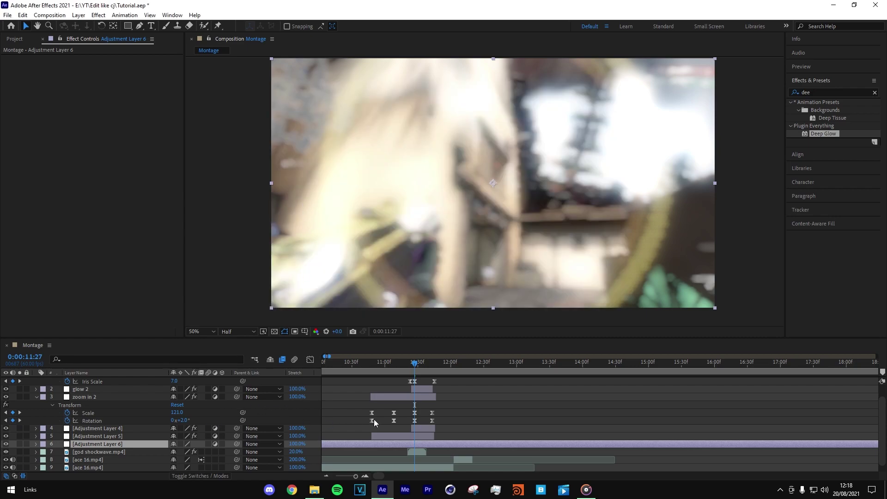
Move the shake adjustment layer to the top of the Montage layer stack, above blur impact 2.
scroll(374, 420, "up", 1)
left_click(104, 452)
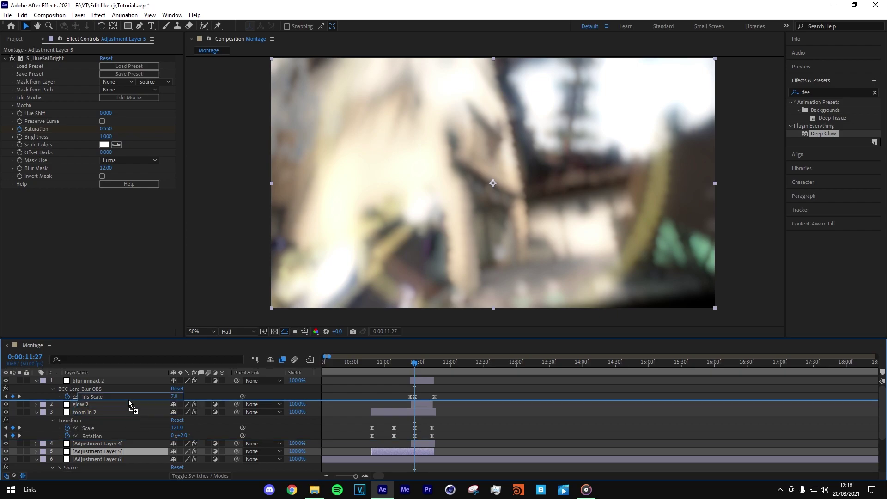
scroll(407, 453, "down", 2)
left_click(422, 442)
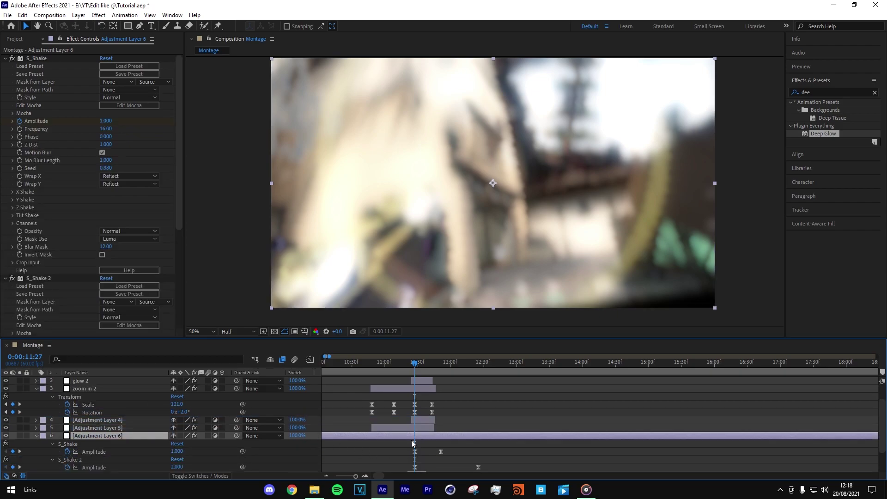
scroll(117, 383, "up", 2)
left_click_drag(117, 383, 117, 381)
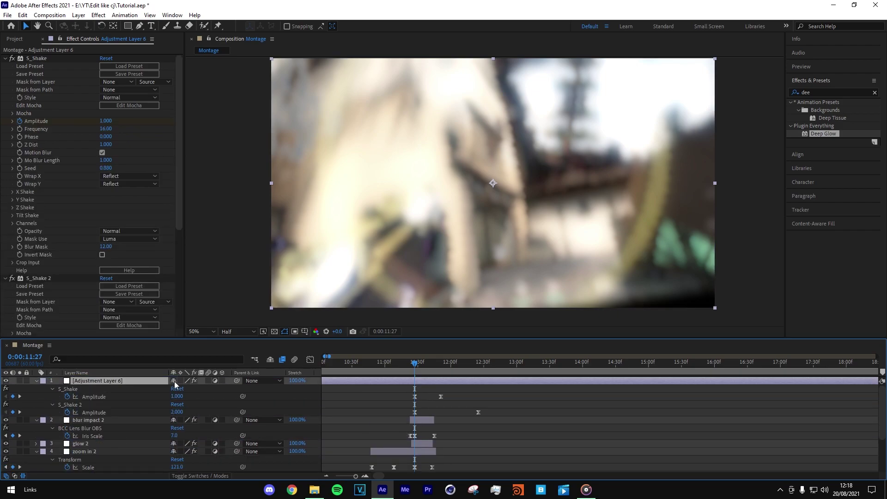
Set the preview resolution to Full and examine the edges of the shaken frame up close.
left_click(238, 331)
left_click(232, 326)
left_click_drag(307, 268, 317, 261)
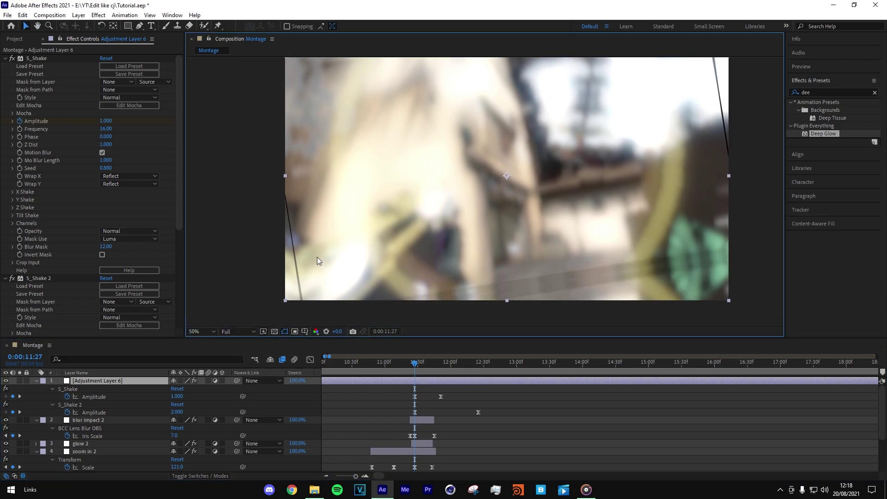
scroll(292, 262, "up", 2)
left_click_drag(236, 265, 375, 247)
scroll(529, 437, "down", 3)
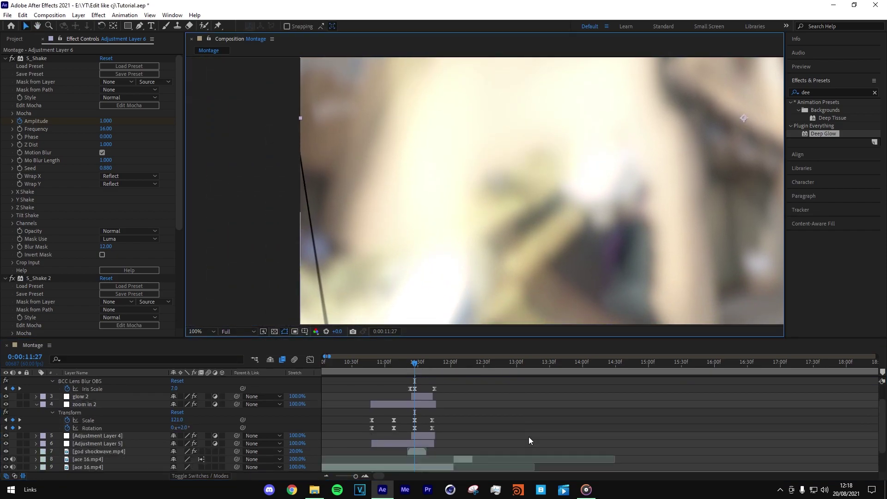
Apply Motion Tile to the lower ace 16.mp4 clip with Output Width 170, Output Height 180 and Mirror Edges enabled.
left_click(414, 460)
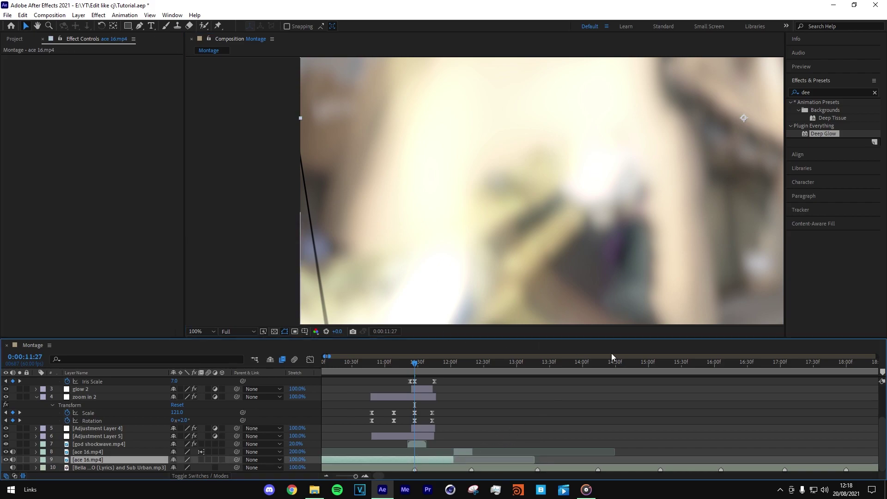
left_click(875, 93)
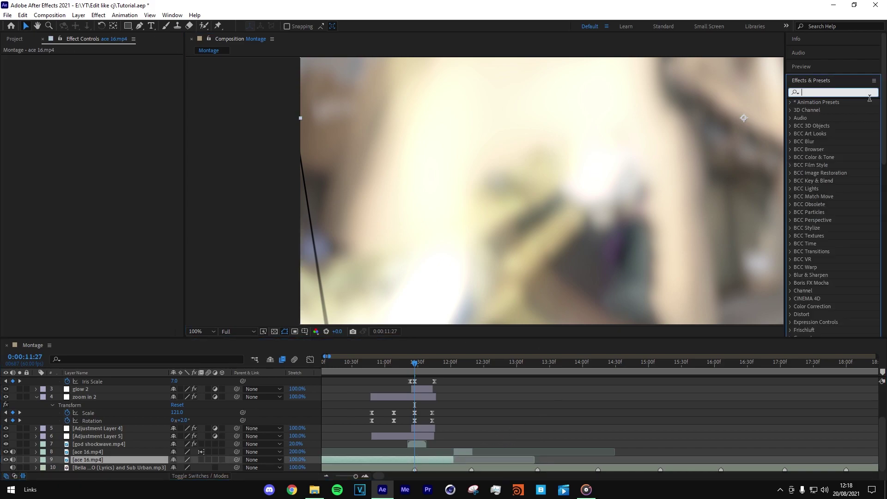
type("motion to")
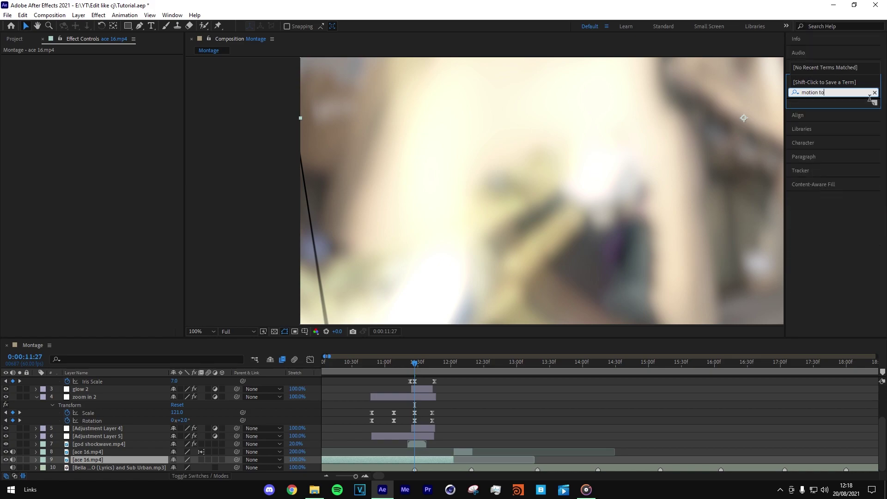
key("BackSpace")
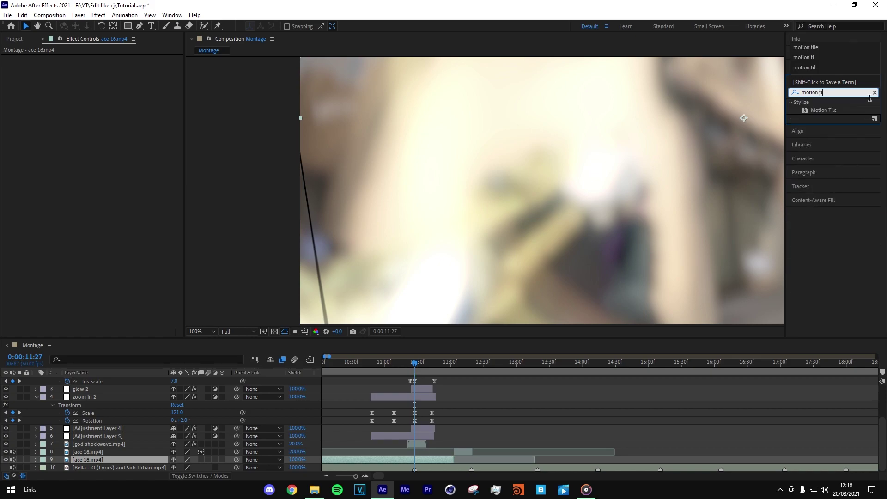
left_click_drag(832, 107, 424, 459)
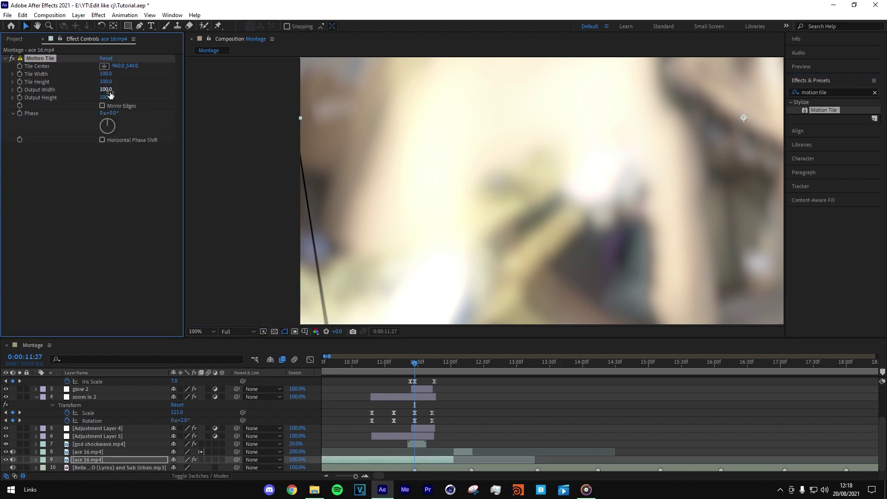
left_click_drag(111, 91, 115, 99)
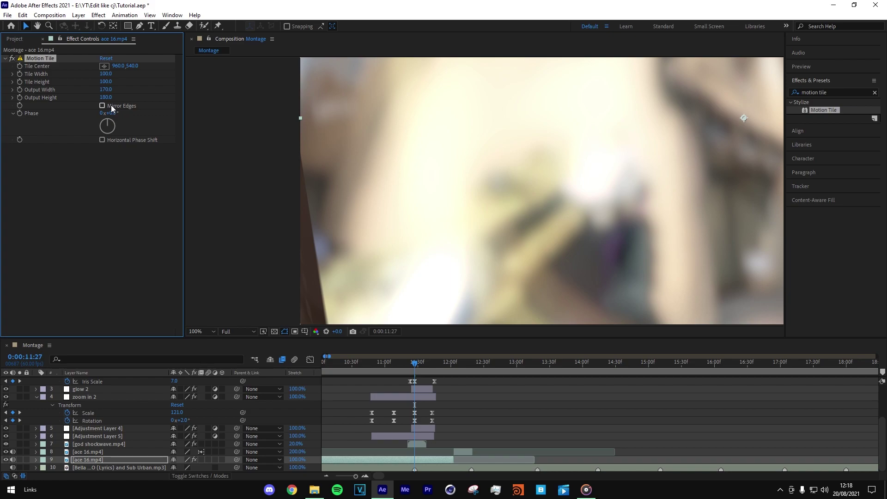
scroll(472, 190, "down", 2)
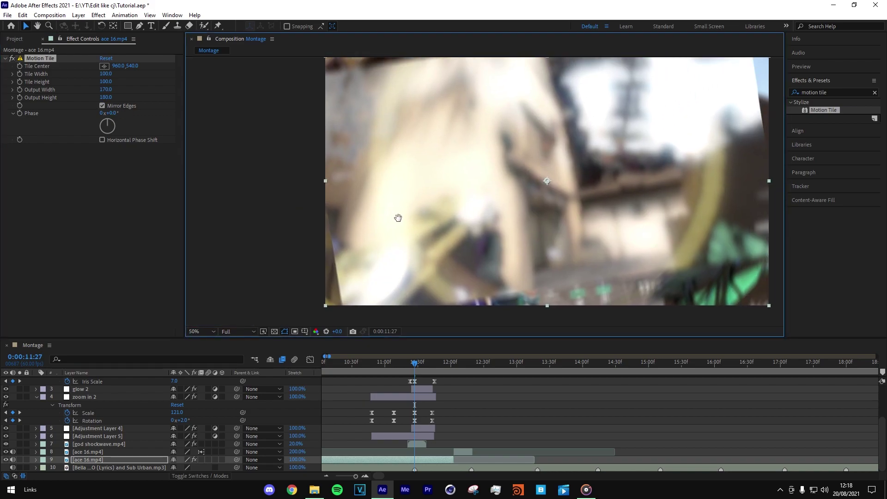
Collapse the expanded adjustment layers' properties and move glow 2 to the top of the layer stack.
scroll(429, 448, "up", 5)
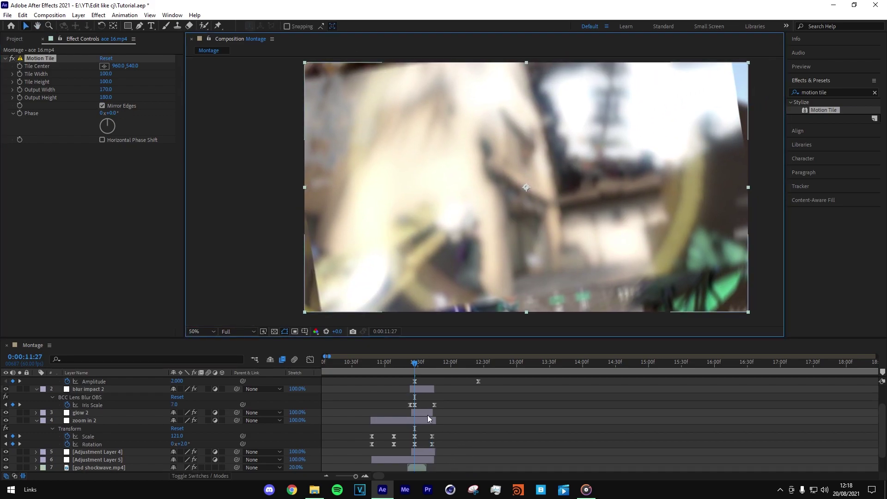
left_click(425, 380)
scroll(423, 391, "down", 5)
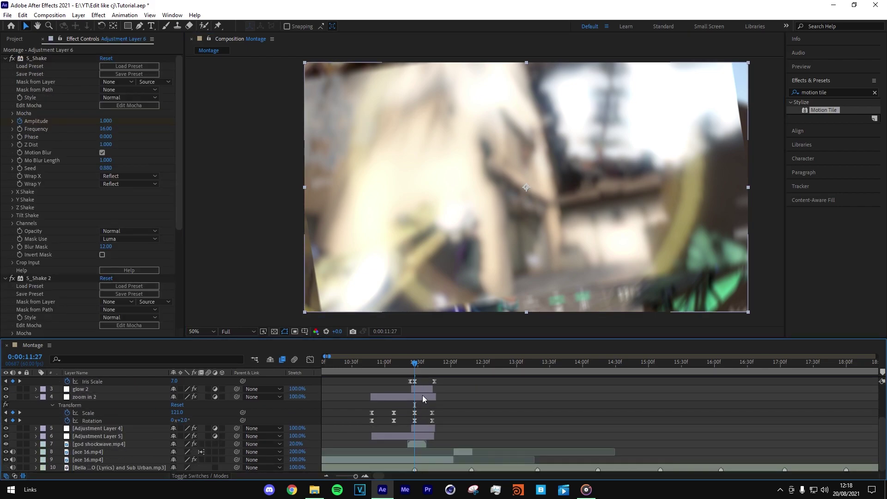
left_click(415, 428)
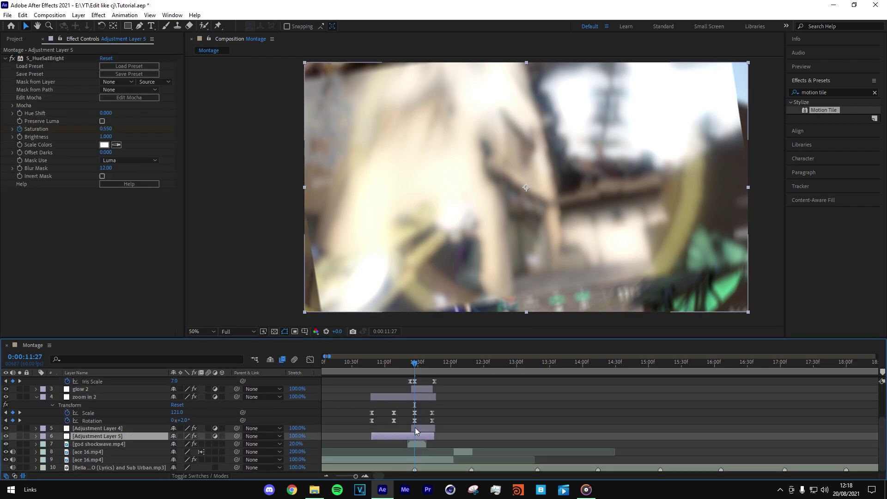
scroll(301, 426, "up", 1)
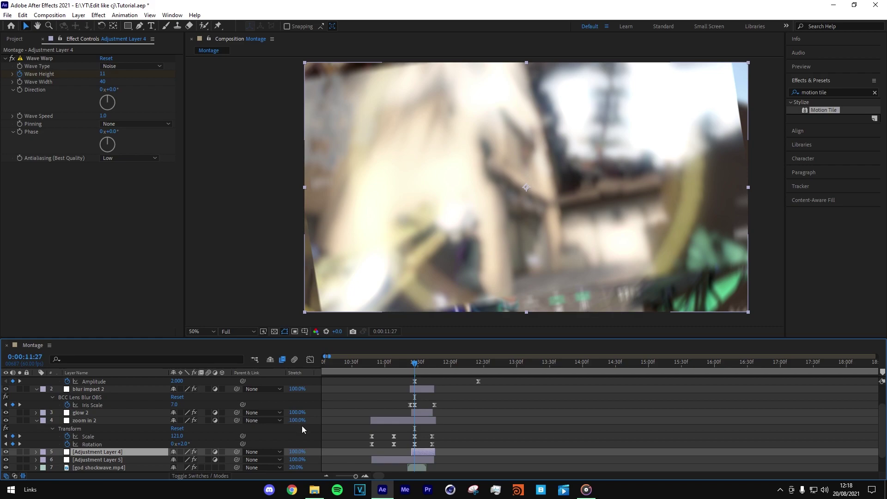
left_click(421, 421)
left_click(36, 420)
left_click(55, 413)
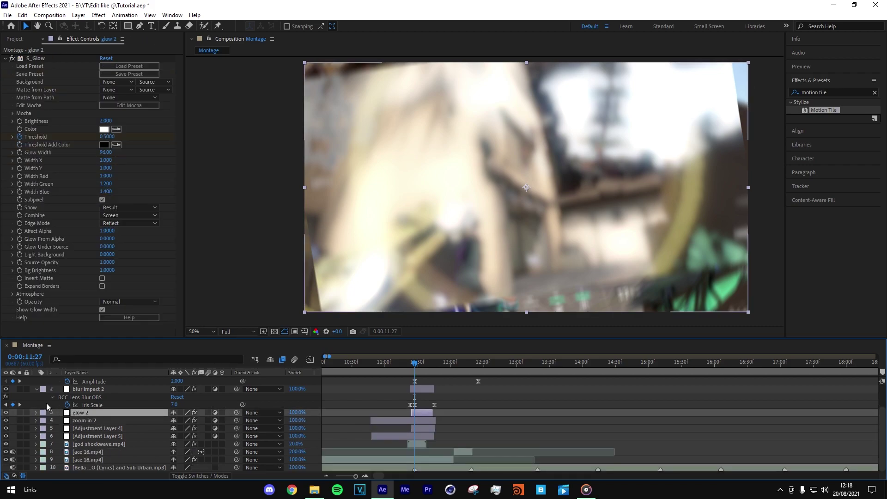
scroll(35, 419, "up", 2)
left_click(36, 387)
left_click_drag(93, 396, 92, 377)
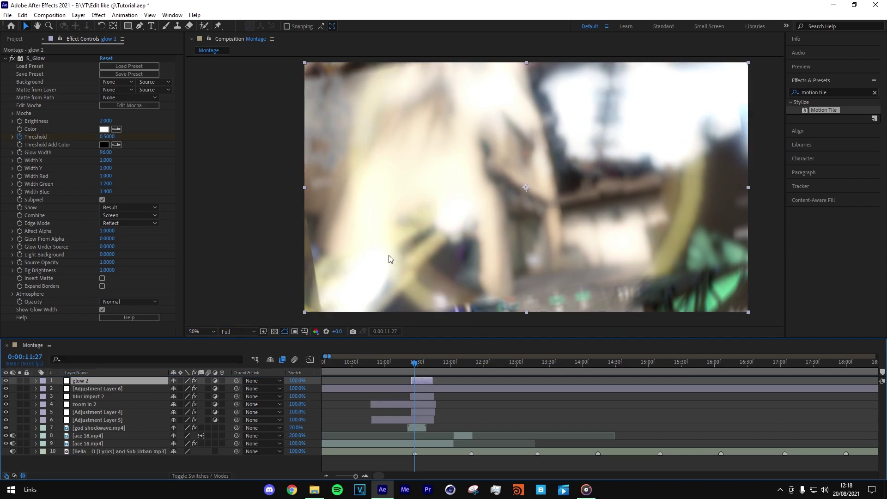
Trim the shake adjustment layer from 0:00:11:27 to the last S_Shake 2 Amplitude keyframe at 0:00:12:26, deleting the leftover pieces.
left_click_drag(416, 368, 415, 368)
left_click(421, 395)
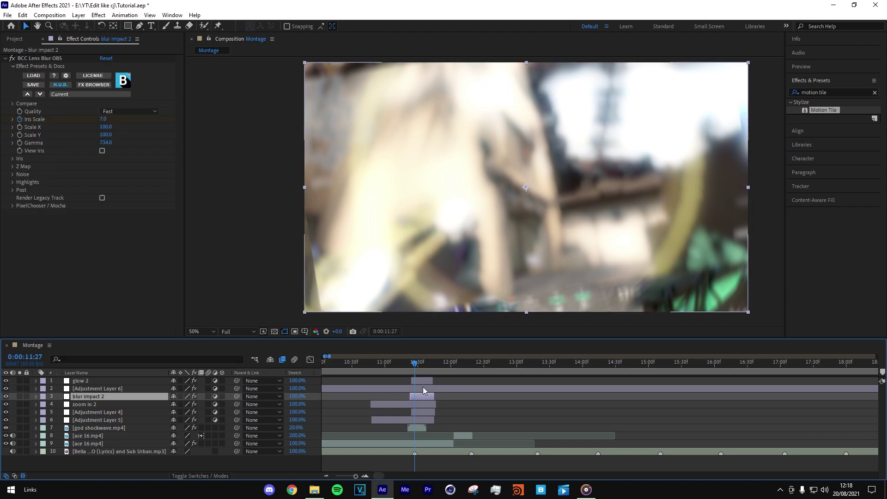
left_click(423, 387)
key("u")
key("ctrl+shift+d")
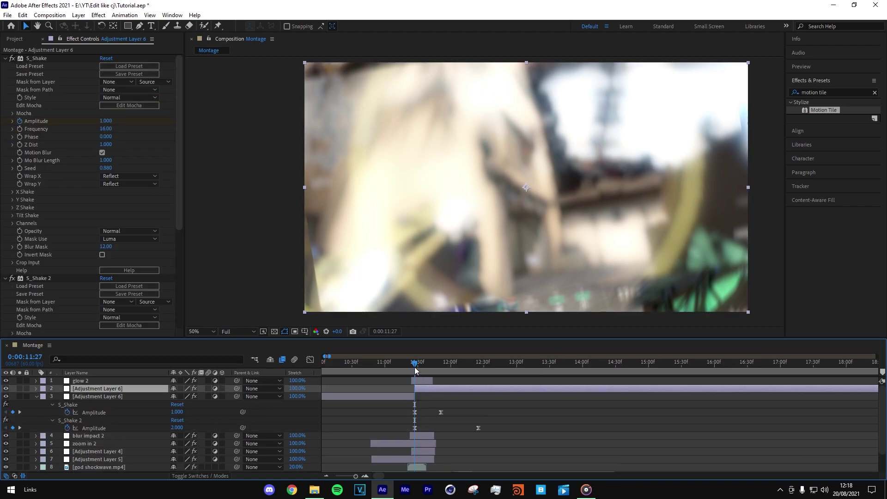
left_click_drag(414, 367, 479, 373)
key("ctrl+shift+d")
left_click(413, 403)
key("Delete")
left_click(497, 390)
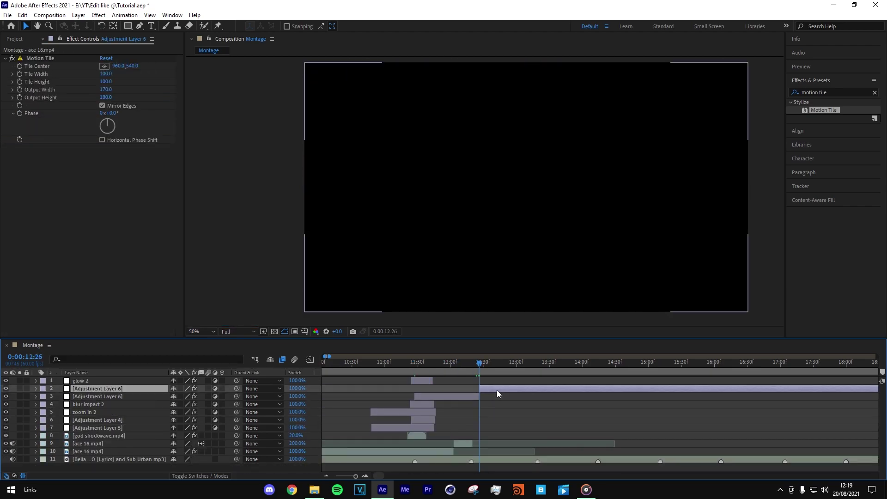
key("Delete")
Set the preview resolution to Half and preview the montage from 0:00:10:42.
left_click(253, 331)
left_click(234, 363)
left_click_drag(389, 362, 365, 364)
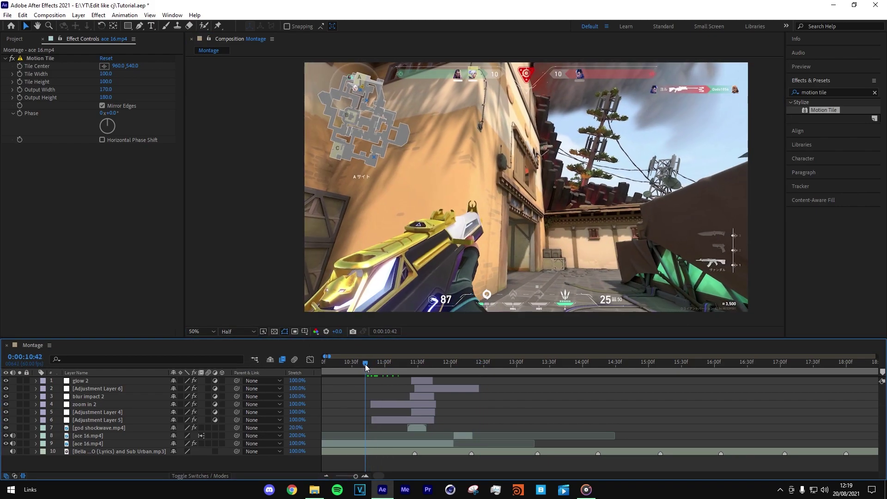
key("space")
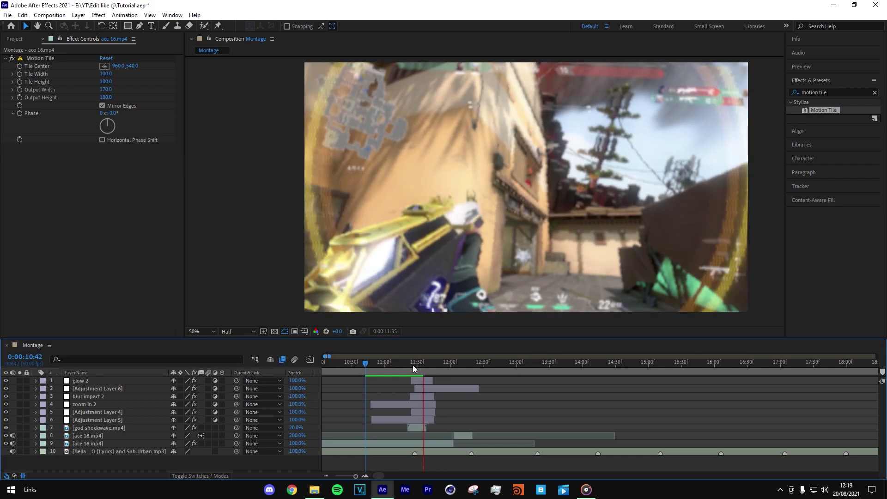
Replay the impact from several start points between 0:00:10:38 and 0:00:11:21 to check the combined shake, glow and blur.
left_click(412, 366)
key("space")
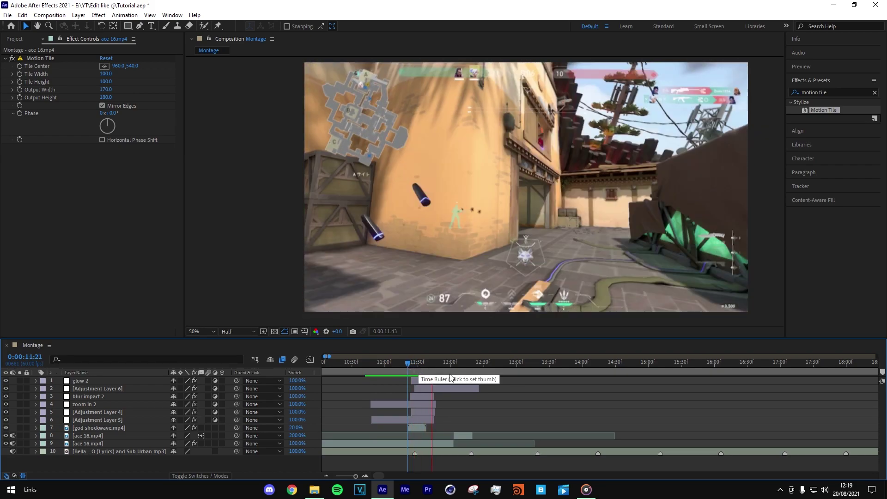
left_click(388, 364)
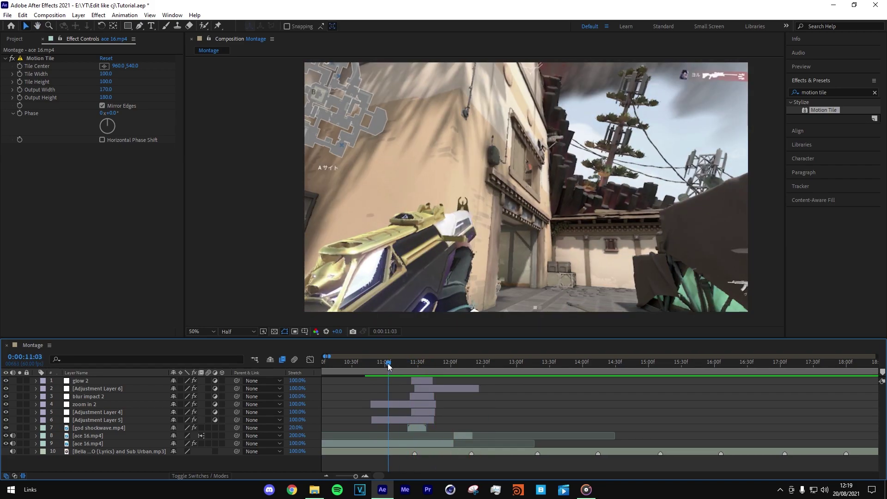
left_click(395, 365)
left_click(401, 365)
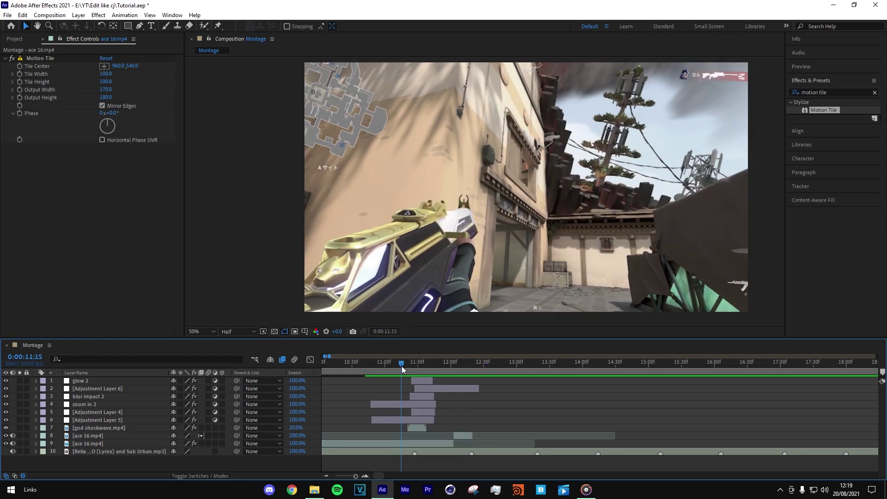
left_click(395, 367)
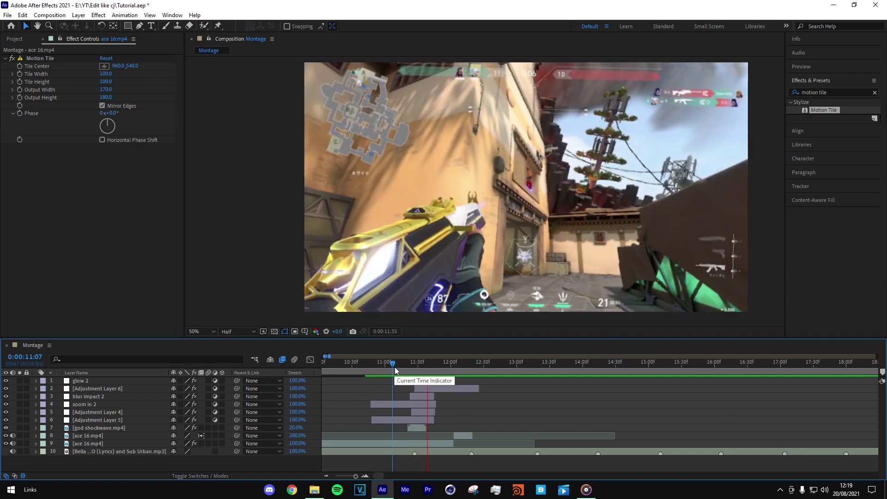
left_click(387, 365)
key("v")
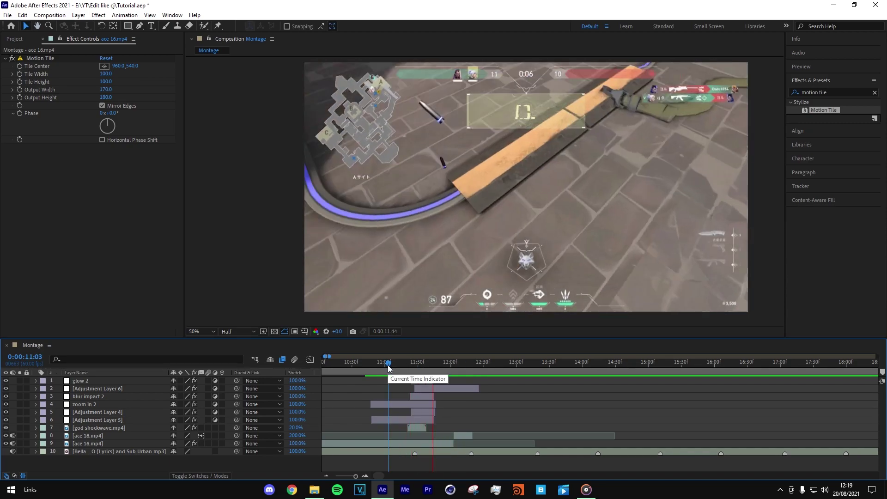
left_click(376, 365)
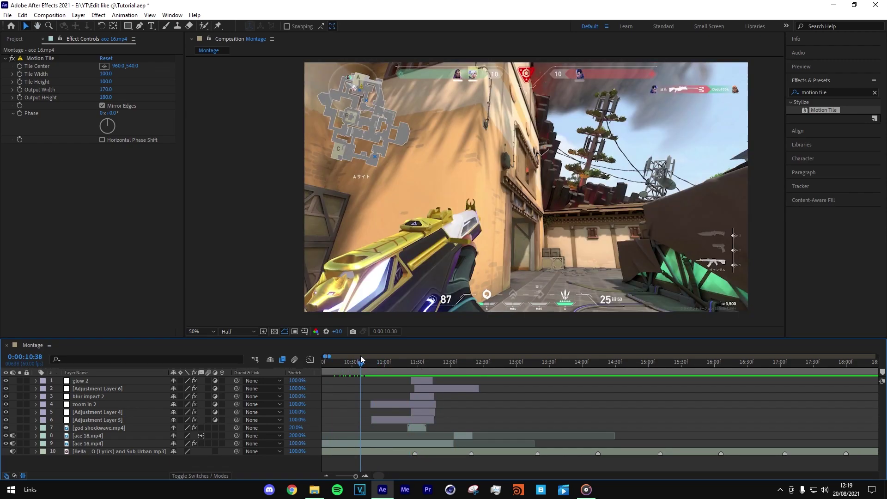
left_click(369, 356)
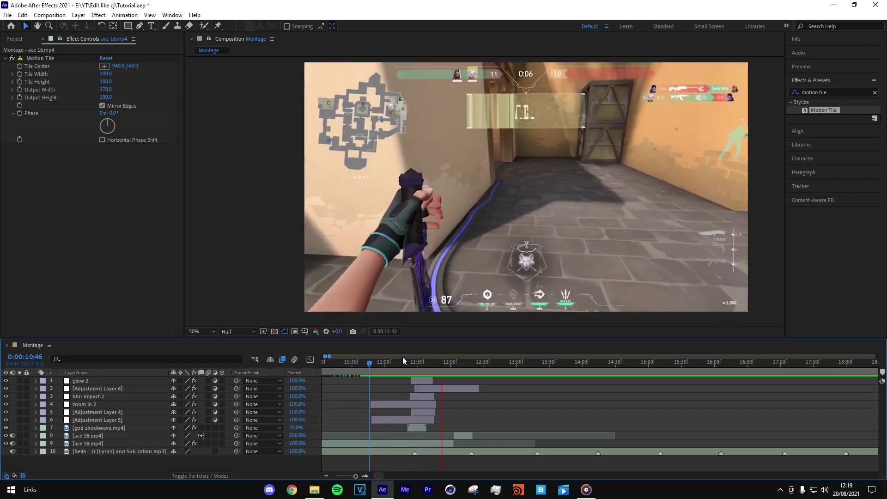
left_click(384, 363)
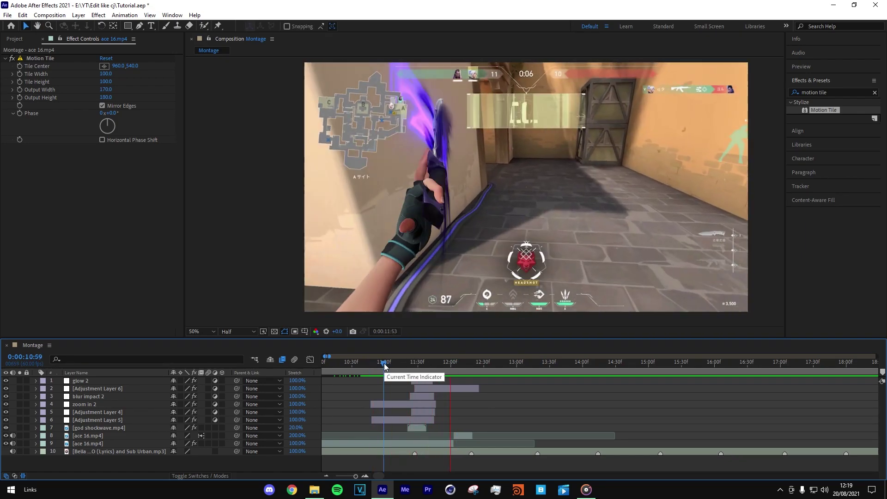
Save the project and split the full-speed ace 16.mp4 gameplay layer at 0:00:11:48.
left_click_drag(468, 365, 437, 357)
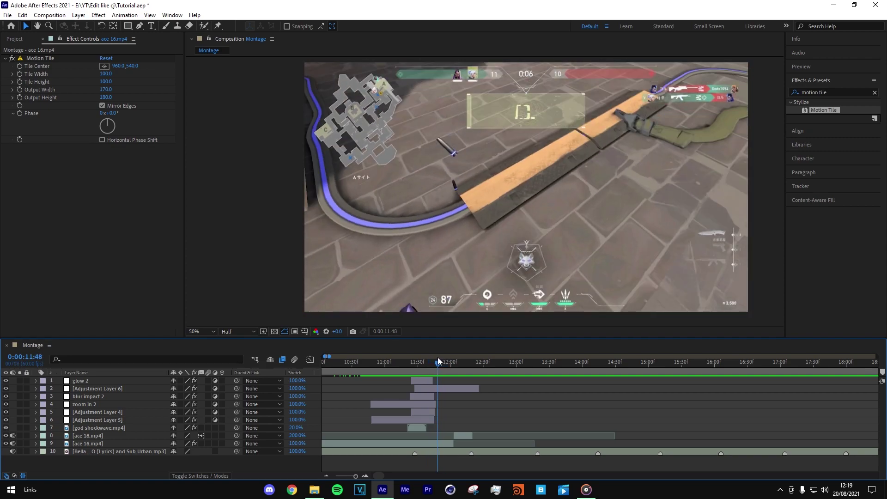
key("ctrl+s")
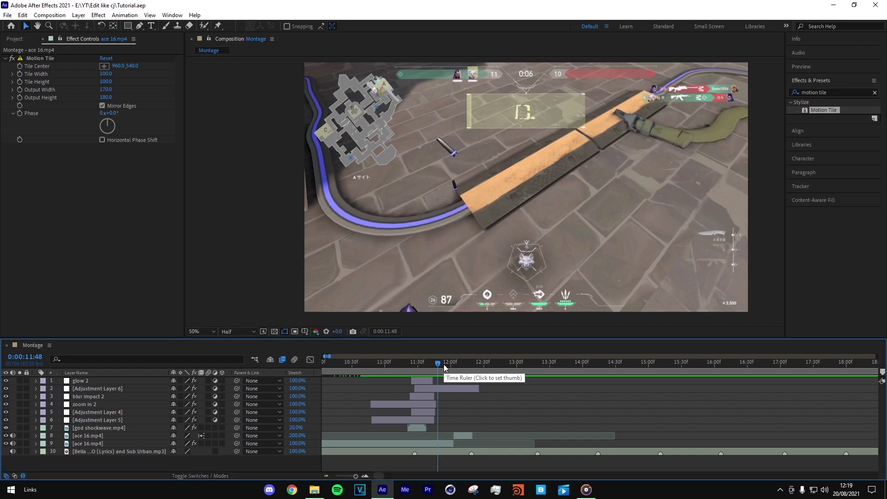
left_click_drag(435, 234, 415, 225)
left_click_drag(442, 364, 438, 365)
scroll(407, 276, "up", 2)
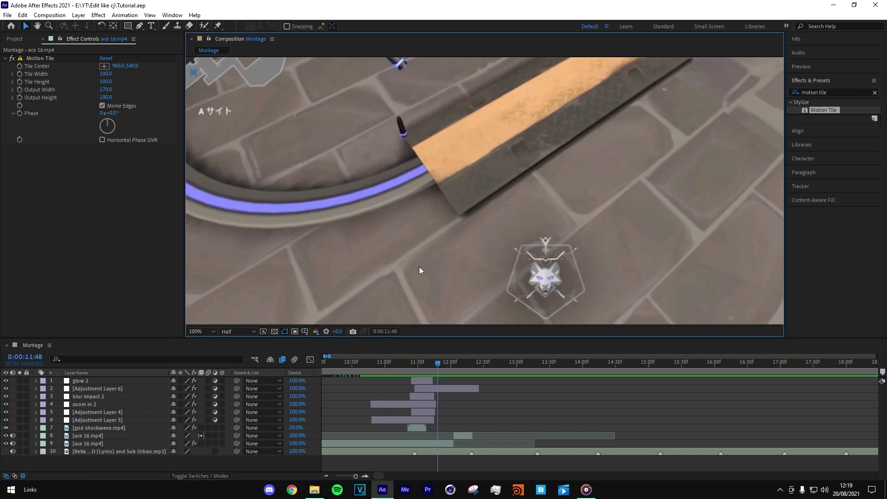
left_click(445, 444)
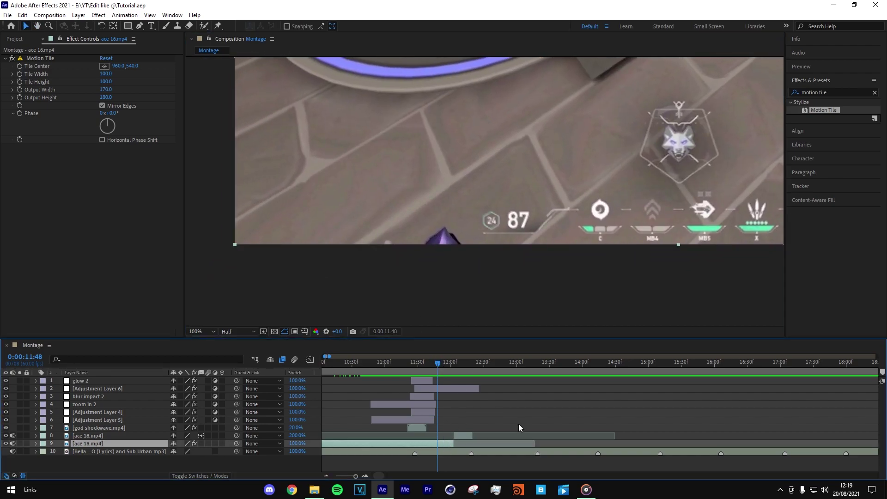
key("ctrl+shift+d")
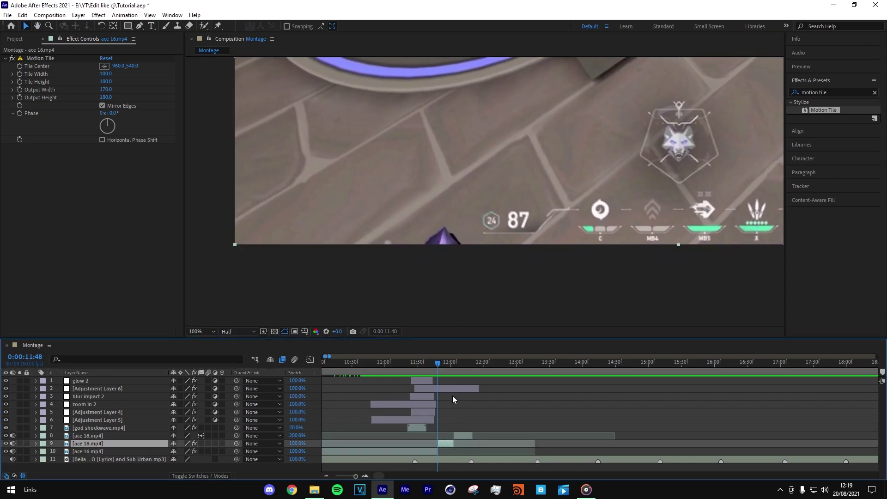
Open the split-off ace 16.mp4 segment in its own layer view, framed on the purple knife tip.
mouse_move(437, 364)
left_mouse_down()
mouse_move(465, 362)
mouse_move(437, 366)
left_mouse_up()
scroll(439, 233, "down", 2)
left_click(429, 230)
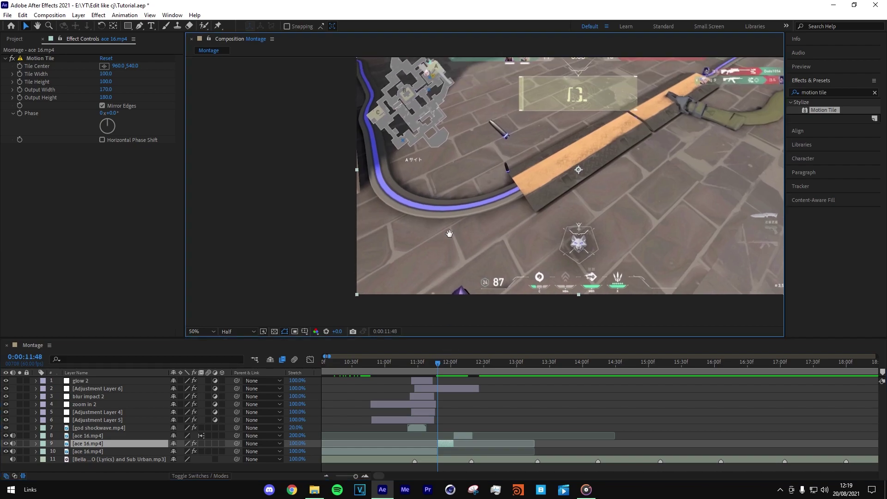
scroll(429, 230, "up", 2)
double_click(444, 444)
scroll(416, 212, "down", 2)
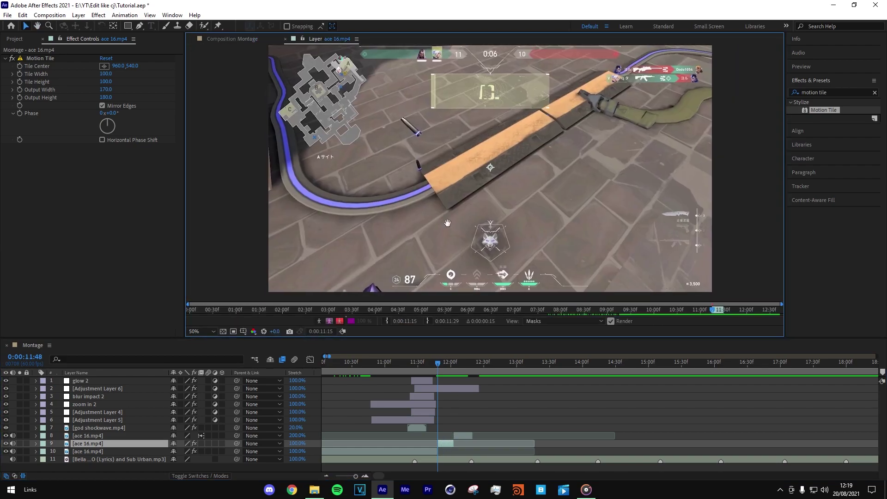
left_click_drag(446, 227, 461, 178)
scroll(374, 262, "up", 4)
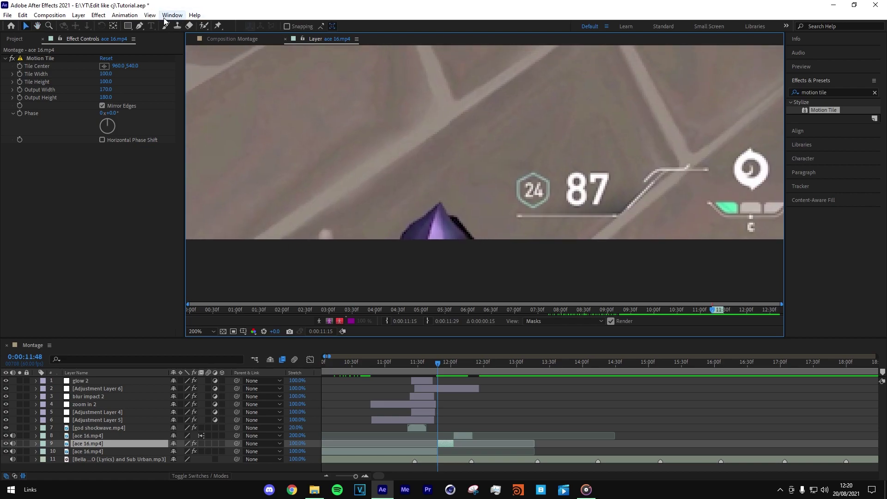
Set the preview resolution to Full for detailed masking of the knife tip.
left_click(150, 15)
mouse_move(178, 63)
left_click(326, 62)
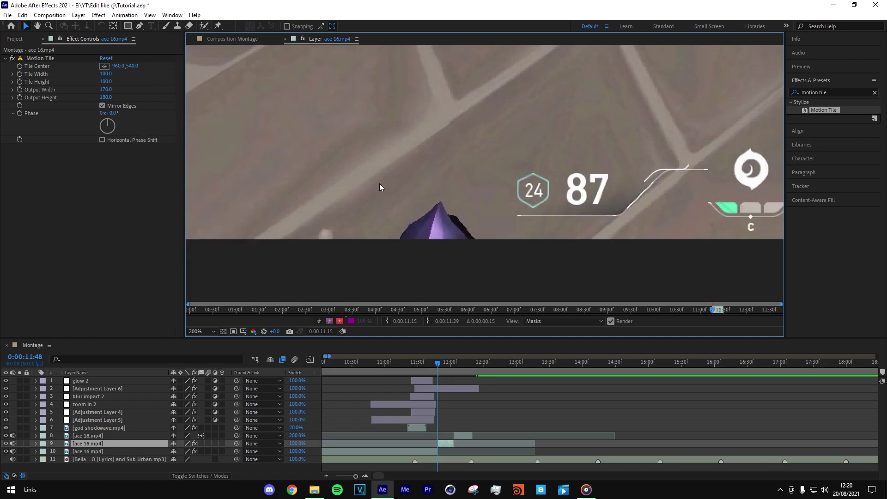
scroll(474, 187, "down", 3)
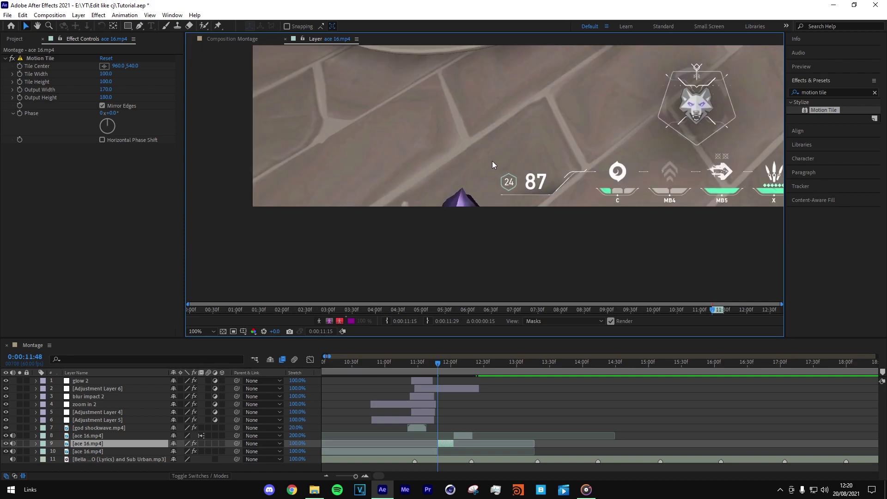
scroll(440, 209, "up", 3)
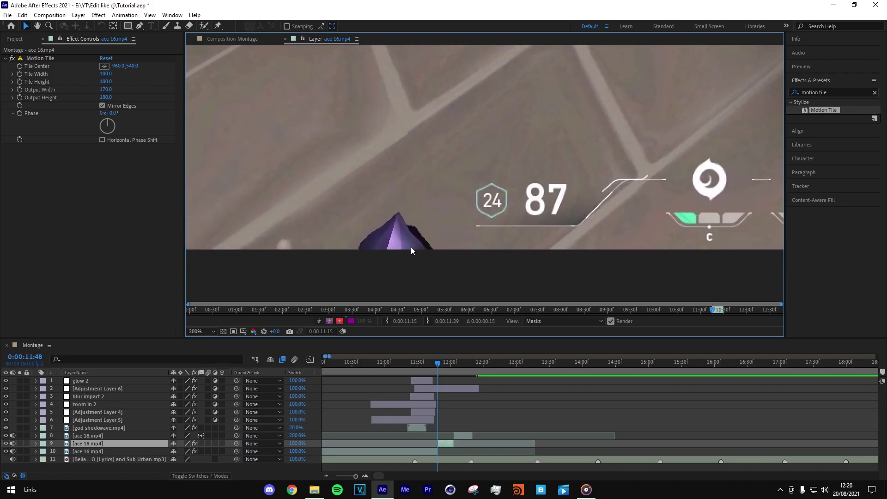
Paint the purple knife tip as foreground with the Roto Brush at 0:00:11:48 and check its outline up close.
left_click(204, 29)
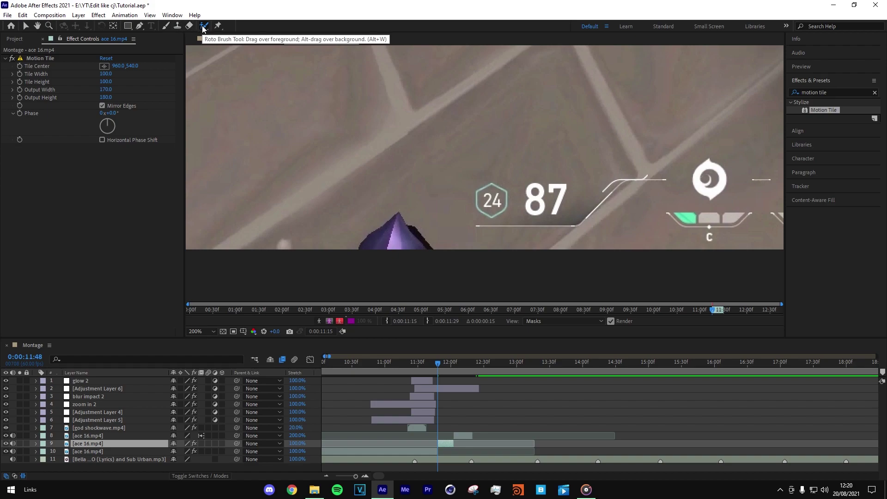
mouse_move(426, 252)
left_mouse_down()
mouse_move(441, 230)
mouse_move(396, 240)
mouse_move(416, 230)
left_mouse_up()
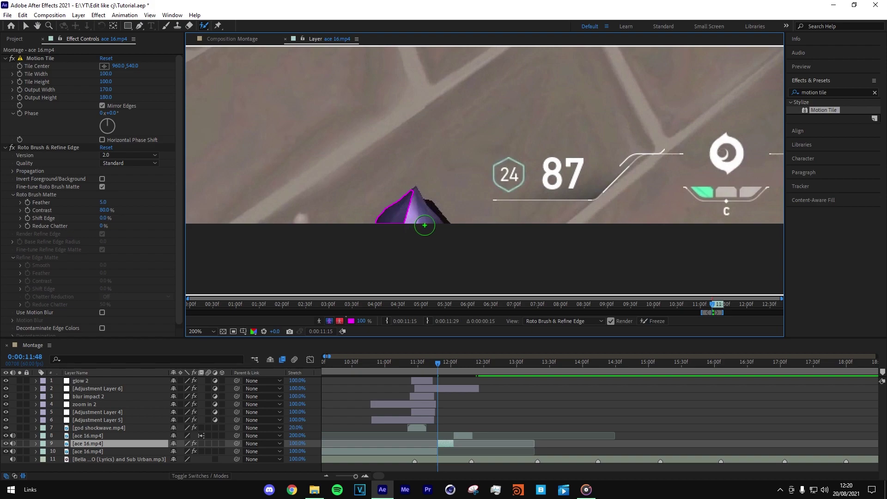
scroll(467, 189, "down", 2)
scroll(454, 191, "up", 2)
scroll(439, 217, "down", 2)
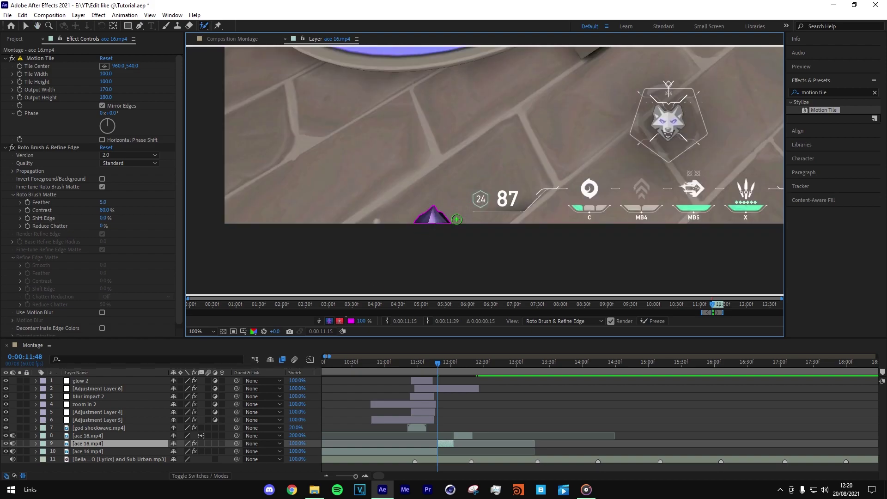
scroll(460, 215, "up", 2)
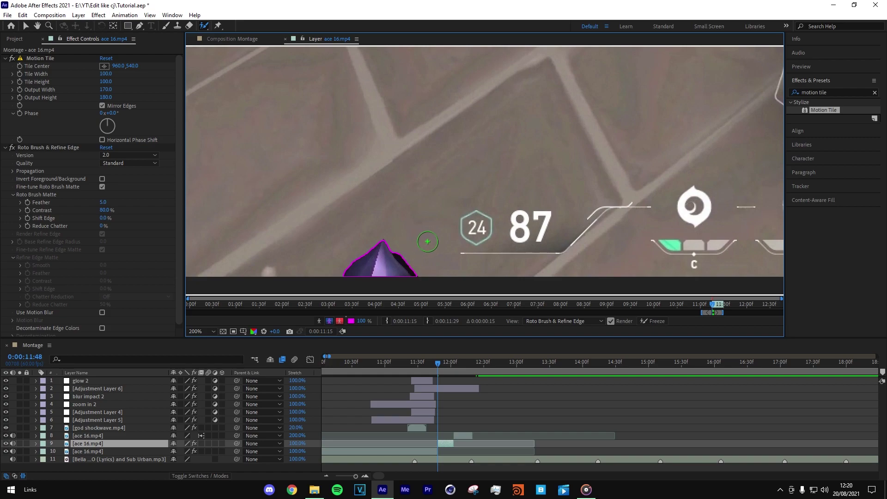
scroll(427, 242, "down", 1)
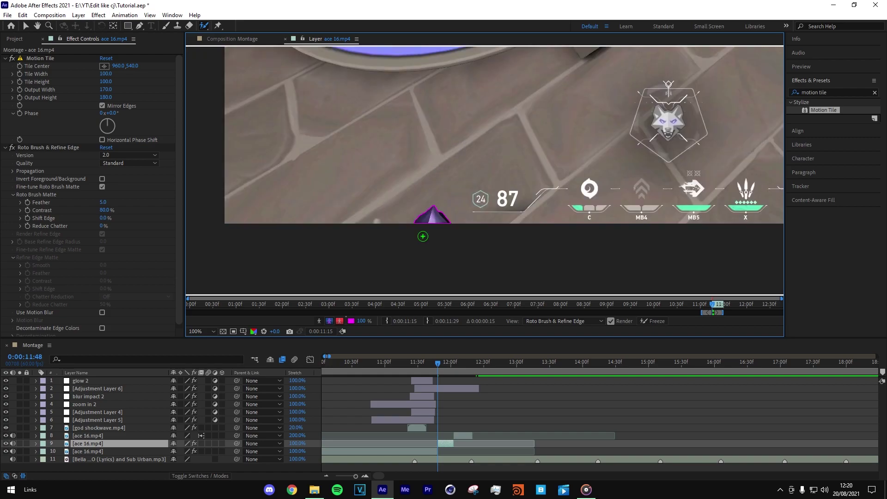
scroll(428, 226, "up", 2)
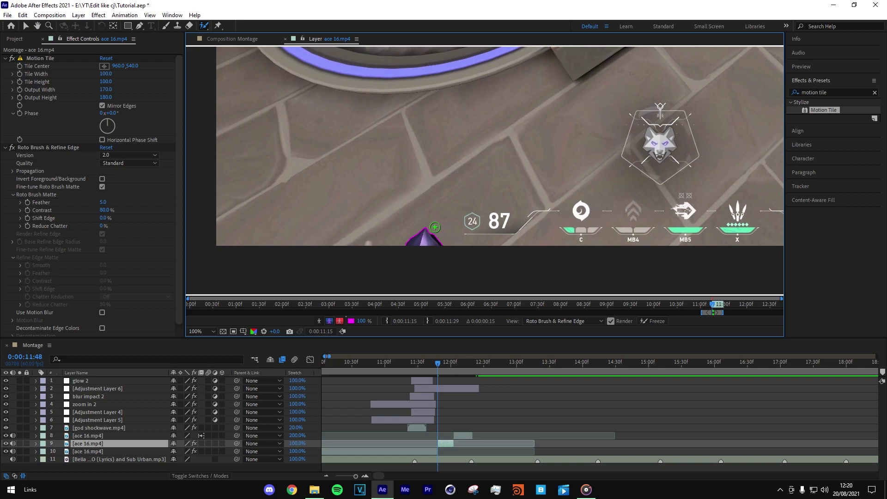
scroll(435, 227, "up", 4)
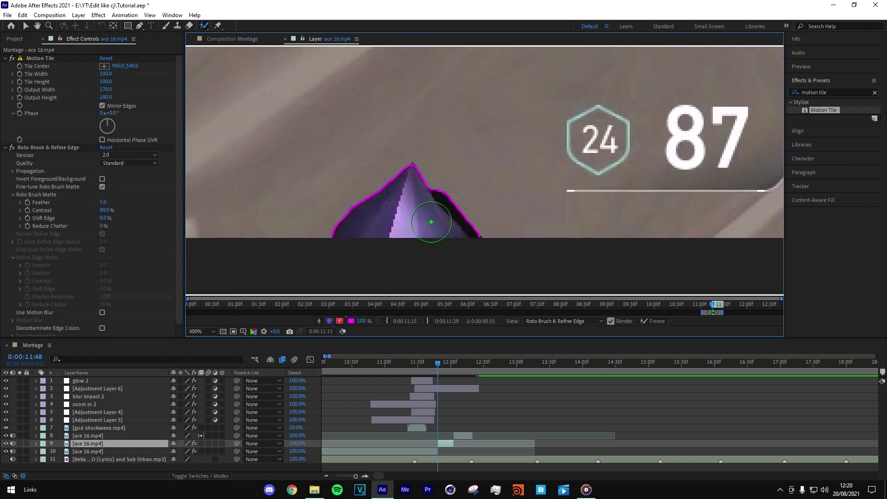
Extend the Roto Brush selection at 0:00:11:49 to cover the knife's purple tip, black grip, glove and thumb.
left_click(365, 477)
left_click(365, 477)
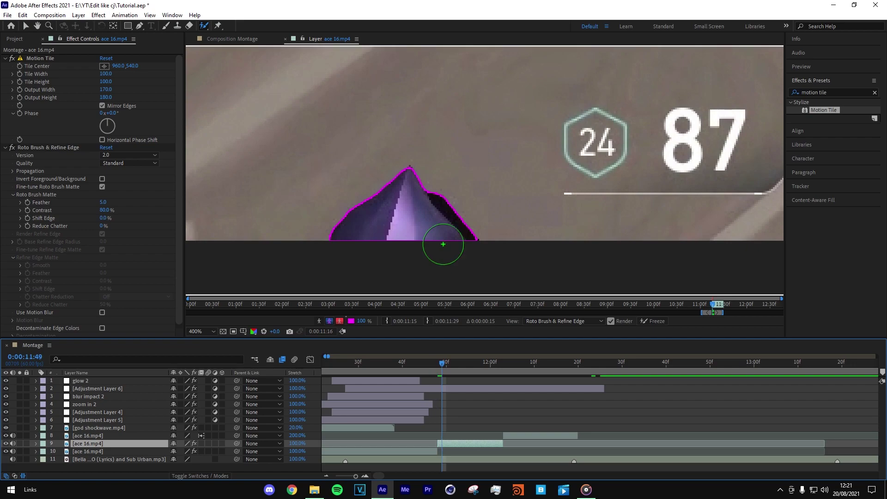
key("Page_Down")
left_click_drag(441, 237, 420, 234)
left_click_drag(431, 172, 433, 169)
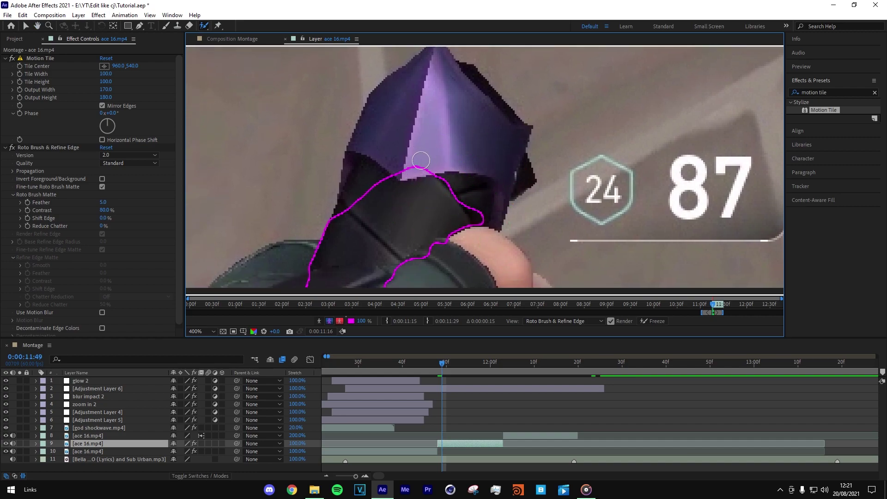
scroll(456, 205, "down", 2)
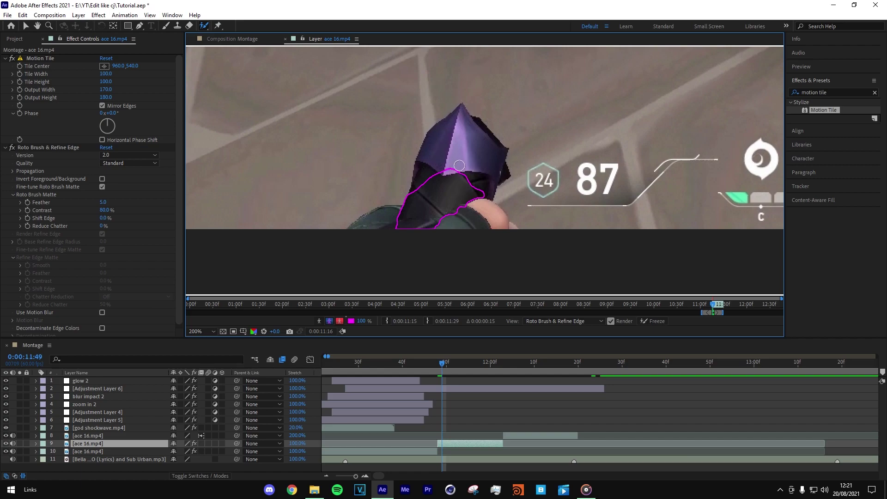
left_click_drag(460, 165, 496, 165)
mouse_move(458, 211)
left_mouse_down()
mouse_move(458, 239)
mouse_move(447, 238)
left_mouse_up()
left_click_drag(484, 215, 507, 229)
scroll(486, 177, "up", 1)
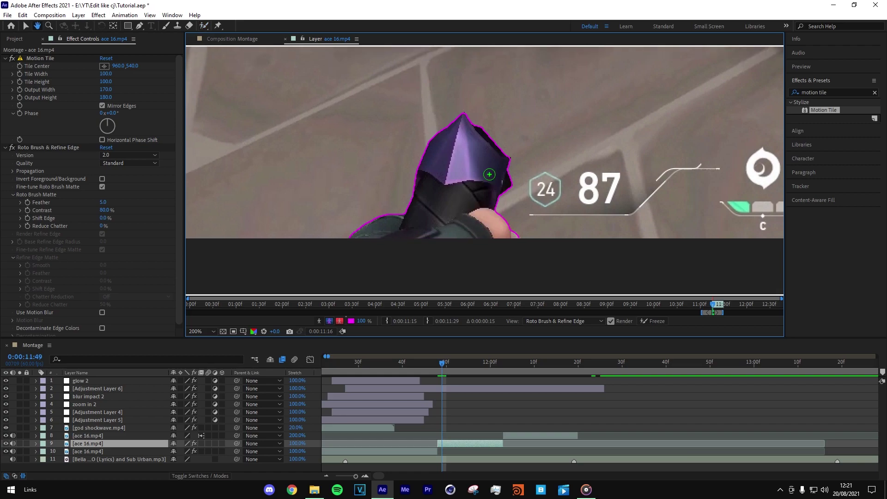
Correct the Roto Brush selection at 0:00:11:50 to include the whole gloved hand, fingers, wrist and purple knife tip.
key("Page_Down")
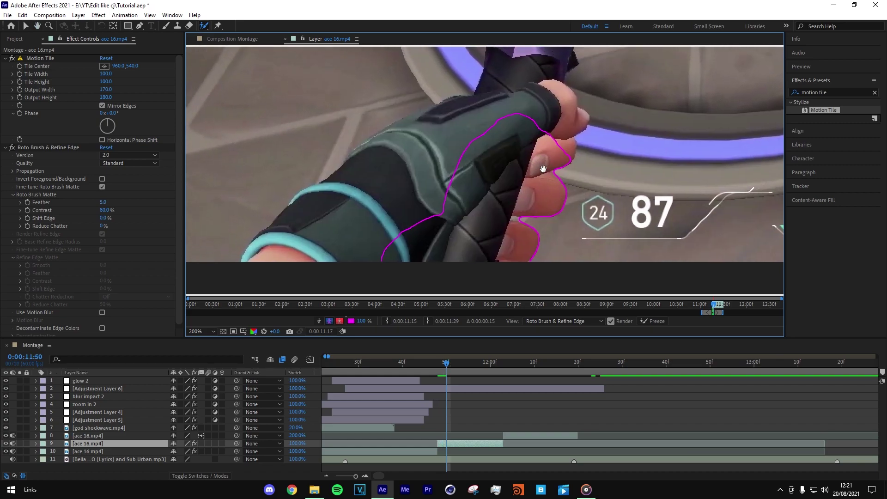
scroll(415, 219, "down", 2)
left_click_drag(419, 237, 489, 178)
scroll(509, 157, "up", 2)
left_click_drag(476, 221, 483, 212)
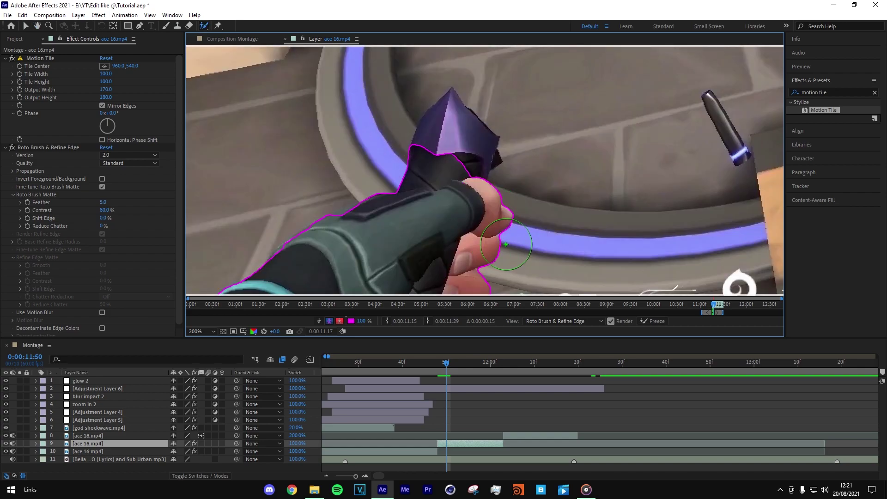
left_click_drag(467, 147, 446, 117)
scroll(467, 134, "down", 2)
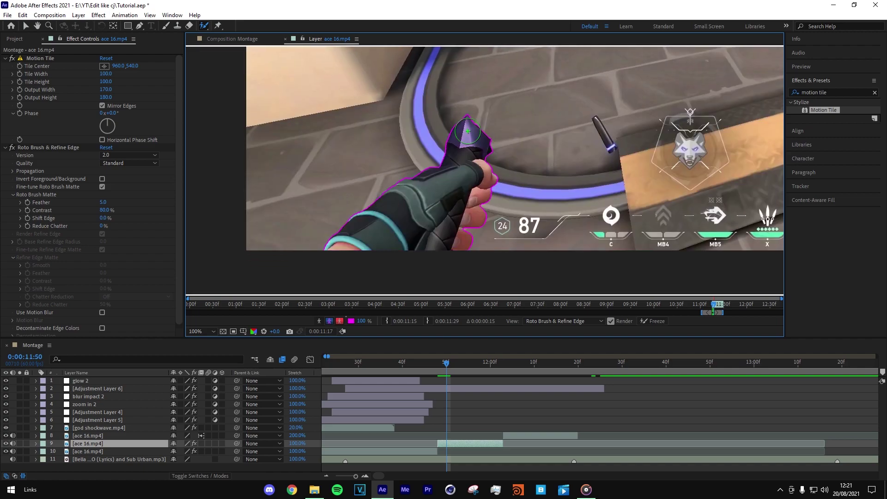
Refine the Roto Brush selection at 0:00:11:51, excluding the floor between arm and knife and including the full forearm, glove and knife.
key("Page_Down")
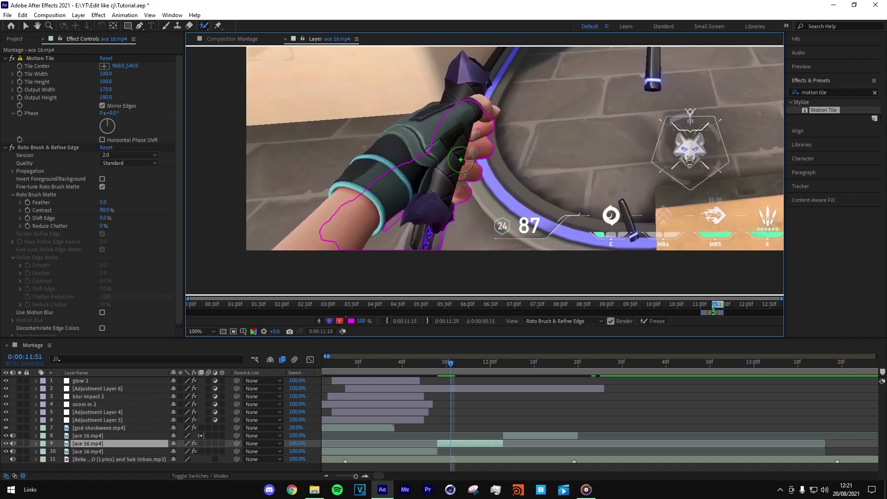
scroll(460, 159, "up", 2)
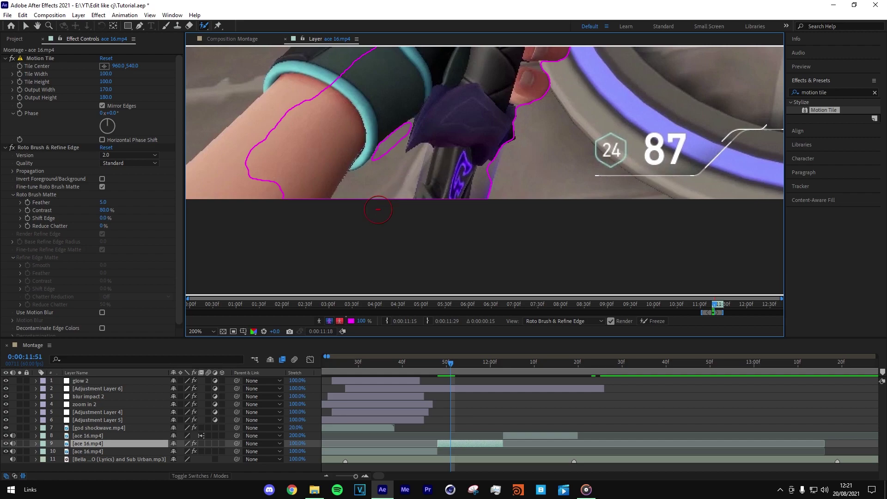
mouse_move(369, 207)
left_mouse_down()
mouse_move(397, 206)
mouse_move(413, 175)
mouse_move(413, 202)
left_mouse_up()
mouse_move(441, 164)
left_mouse_down()
mouse_move(448, 203)
mouse_move(452, 189)
left_mouse_up()
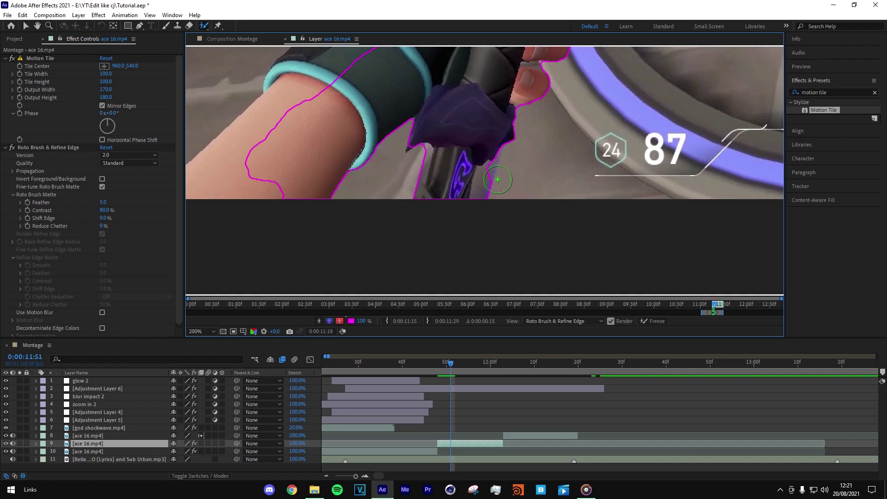
mouse_move(322, 116)
left_mouse_down()
mouse_move(435, 153)
mouse_move(307, 264)
left_mouse_up()
mouse_move(550, 83)
left_mouse_down()
mouse_move(444, 153)
mouse_move(324, 294)
left_mouse_up()
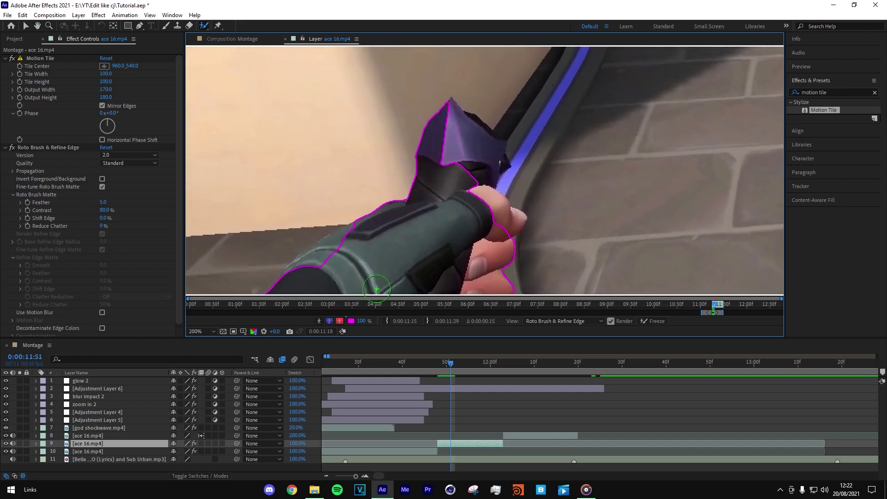
mouse_move(476, 178)
left_mouse_down()
mouse_move(475, 142)
mouse_move(500, 156)
mouse_move(472, 135)
left_mouse_up()
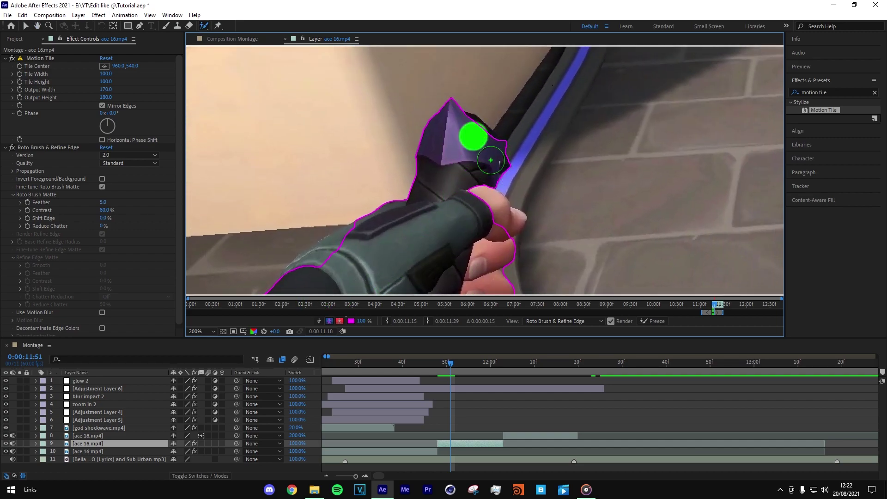
left_click_drag(522, 236, 483, 218)
scroll(547, 249, "down", 2)
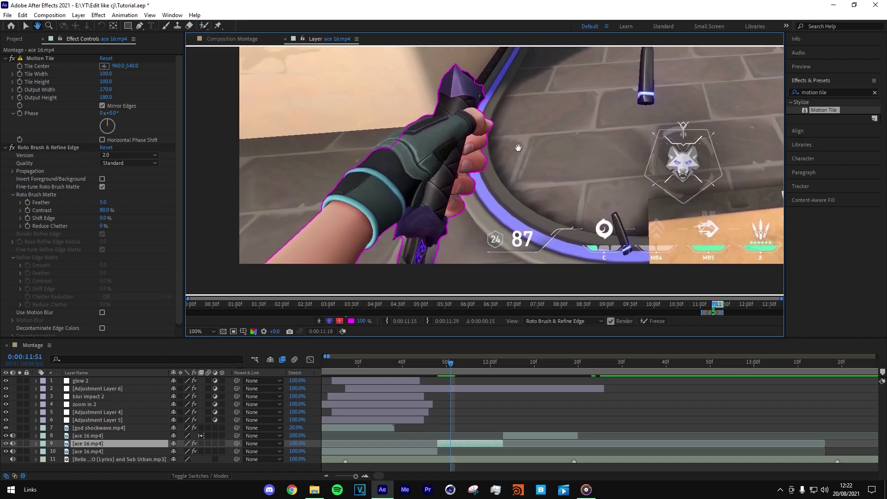
Correct the Roto Brush selection at 0:00:11:52 to include the full forearm, glove and upper end of the knife.
key("Page_Down")
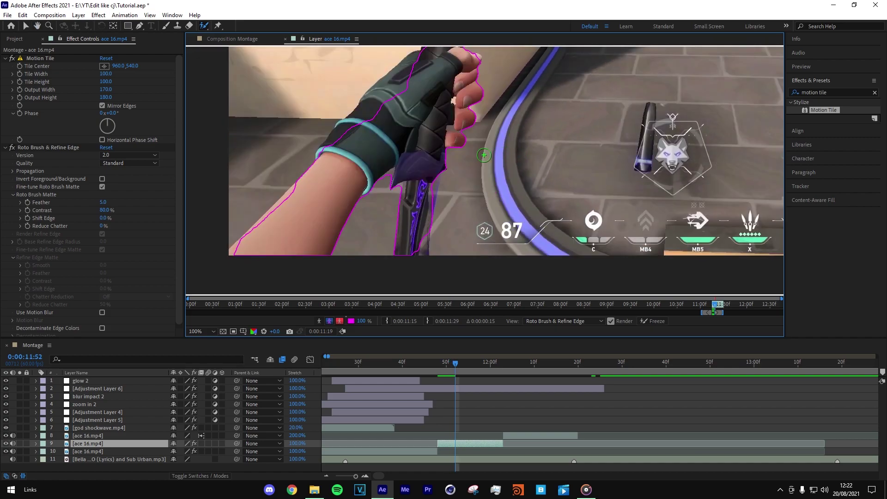
left_click_drag(423, 233, 426, 267)
scroll(393, 240, "left", 3)
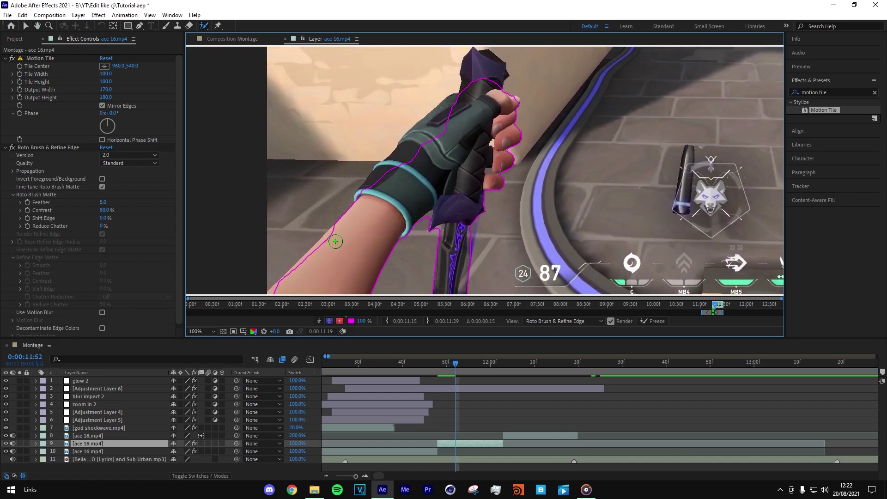
mouse_move(363, 199)
left_mouse_down()
mouse_move(301, 273)
mouse_move(342, 249)
mouse_move(388, 197)
mouse_move(355, 212)
mouse_move(417, 144)
mouse_move(427, 146)
mouse_move(421, 190)
left_mouse_up()
scroll(301, 258, "right", 4)
scroll(334, 247, "up", 4)
scroll(420, 189, "down", 2)
left_click(453, 135)
scroll(477, 111, "down", 2)
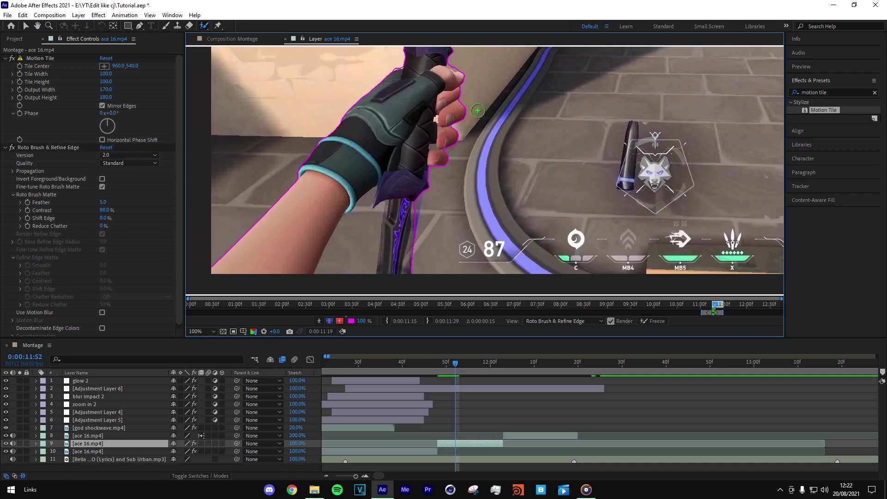
scroll(477, 111, "up", 2)
scroll(475, 111, "down", 2)
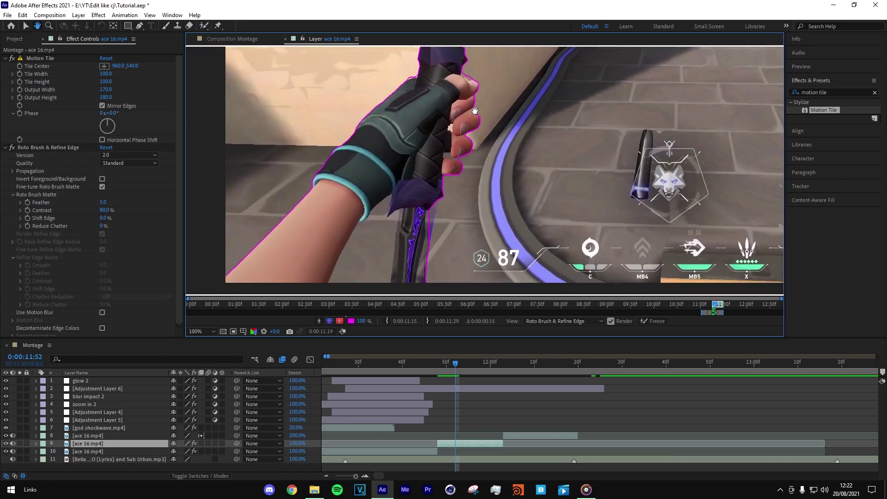
Exclude the floor between the forearm and knife from the Roto Brush selection at 0:00:11:52.
left_click_drag(475, 111, 491, 84)
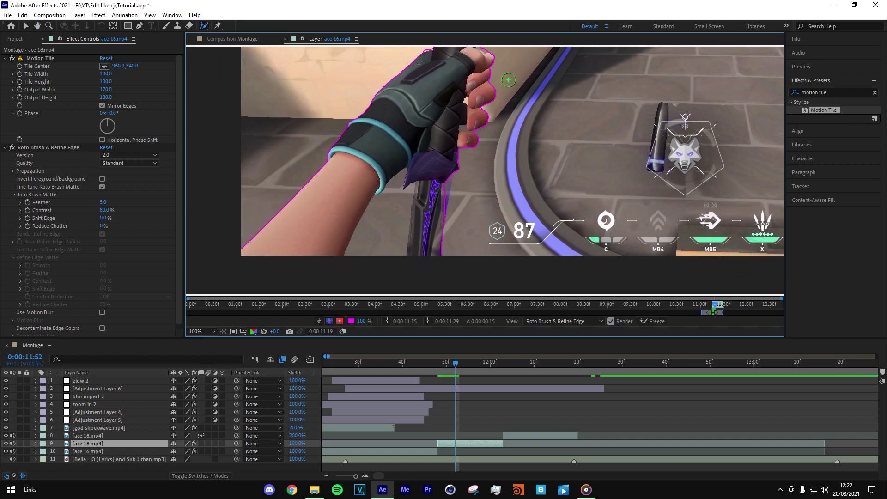
left_click_drag(376, 217, 386, 268)
key("Page_Down")
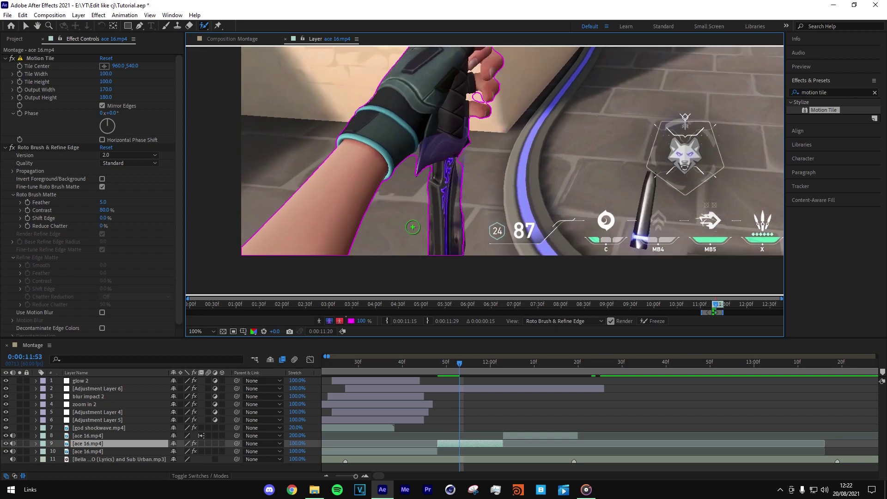
Carry the Roto Brush selection of hand and knife through to the clip's end at 0:00:12:02 and freeze the propagation.
key("End")
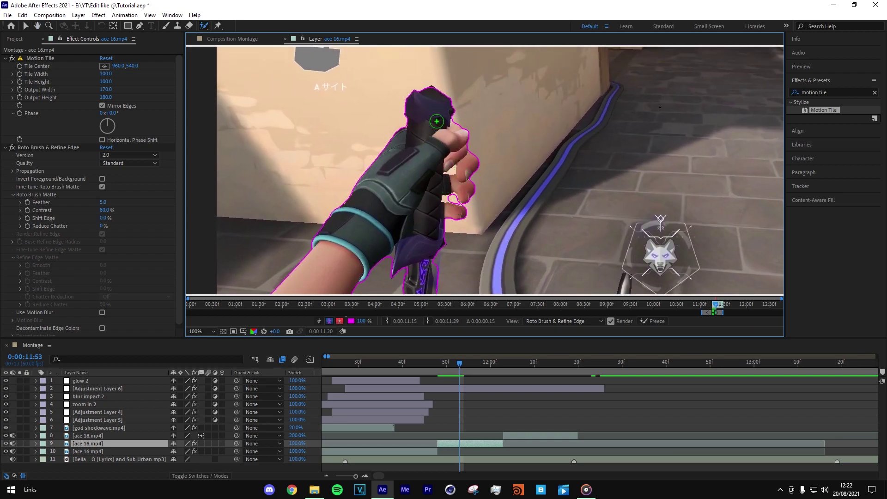
scroll(485, 130, "down", 2)
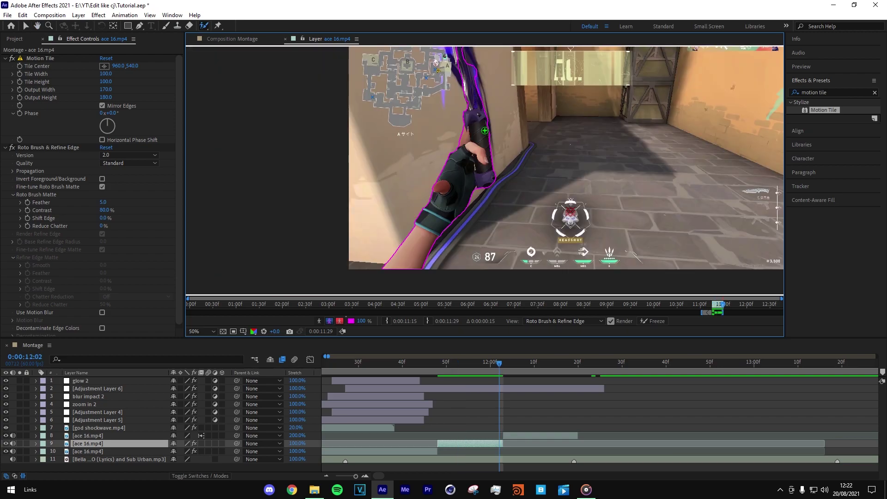
key("Page_Down")
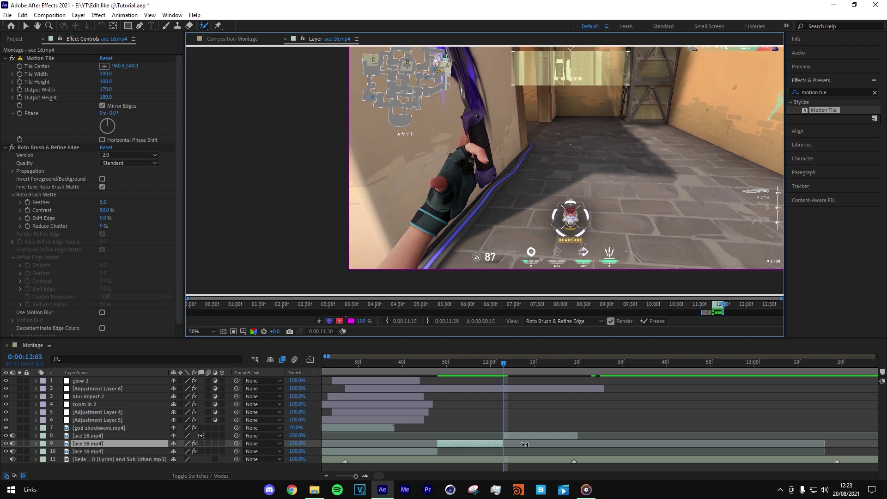
left_click(369, 476)
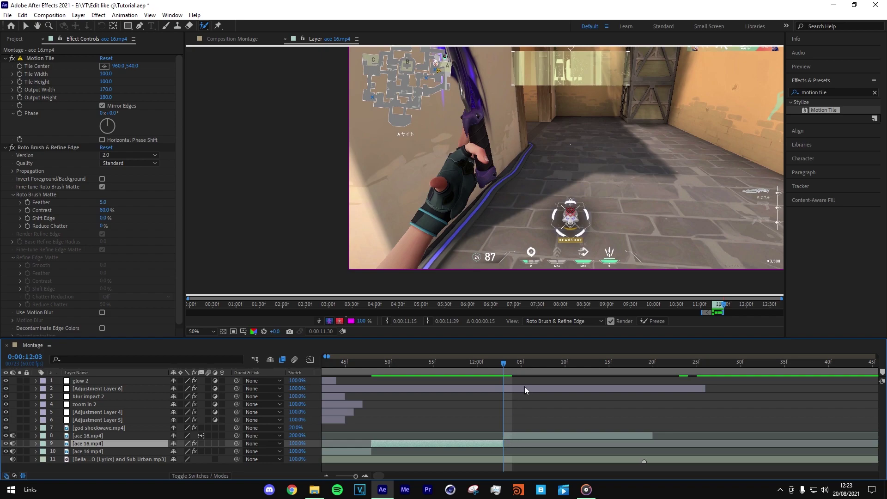
left_click_drag(504, 367, 451, 362)
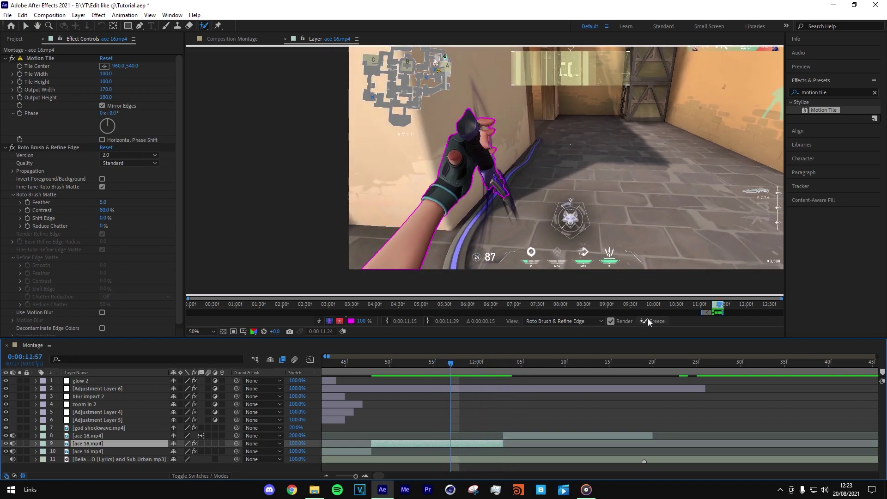
left_click(648, 320)
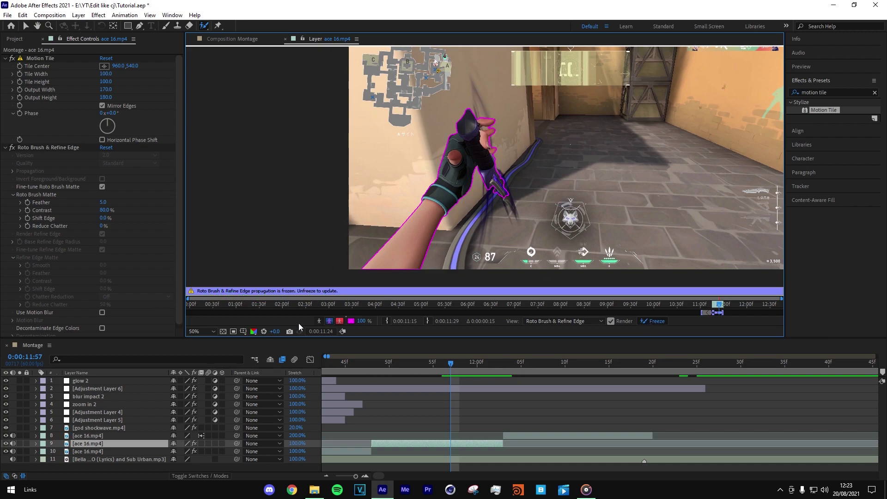
Return to the Montage composition, fitted to the viewer, and duplicate the rotoscoped ace 16.mp4 layer.
left_click(230, 41)
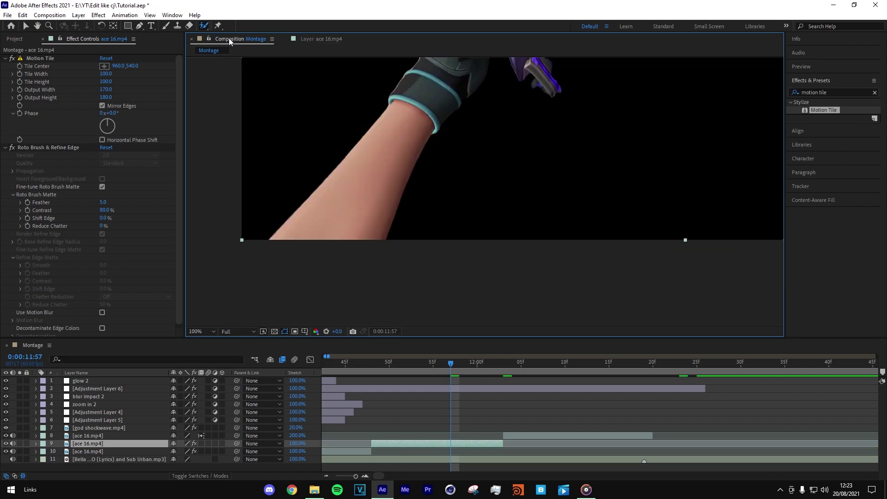
scroll(423, 258, "down", 4)
scroll(423, 240, "up", 2)
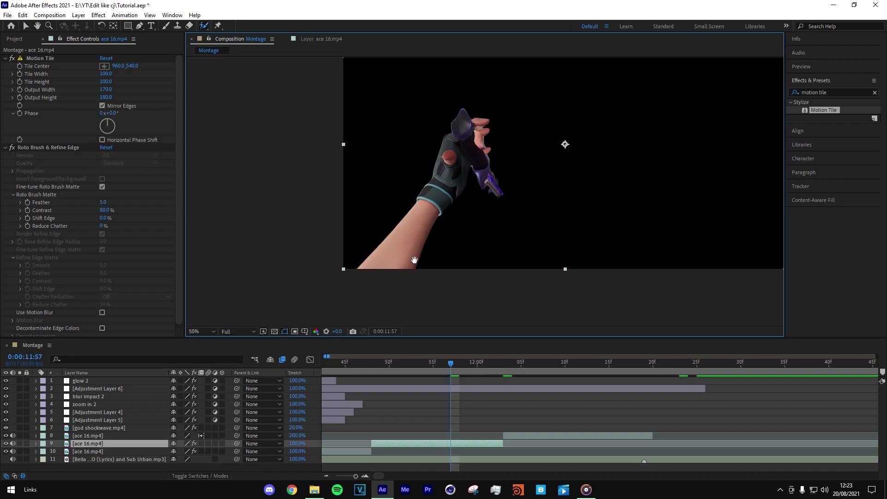
left_click(210, 331)
left_click(223, 180)
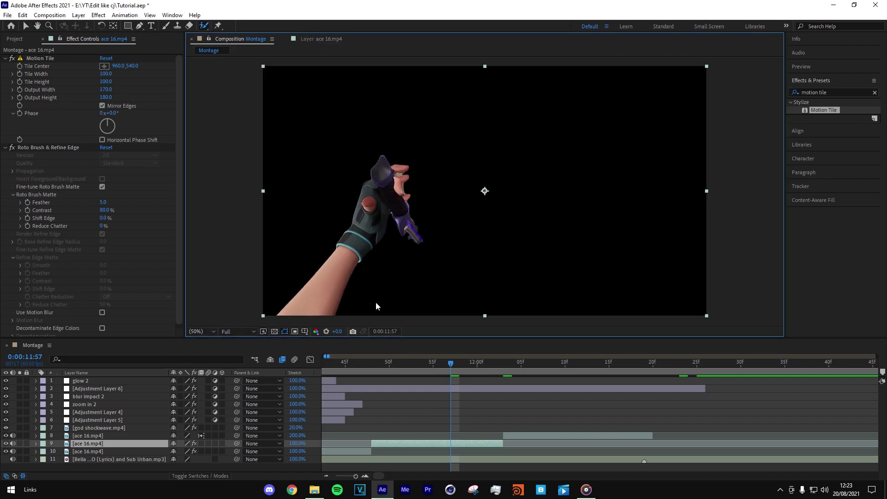
left_click(467, 412)
left_click(473, 444)
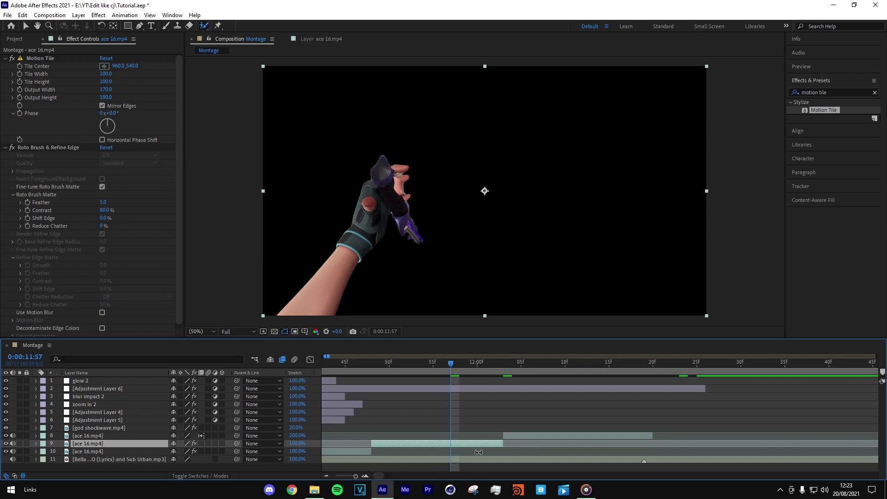
key("ctrl+d")
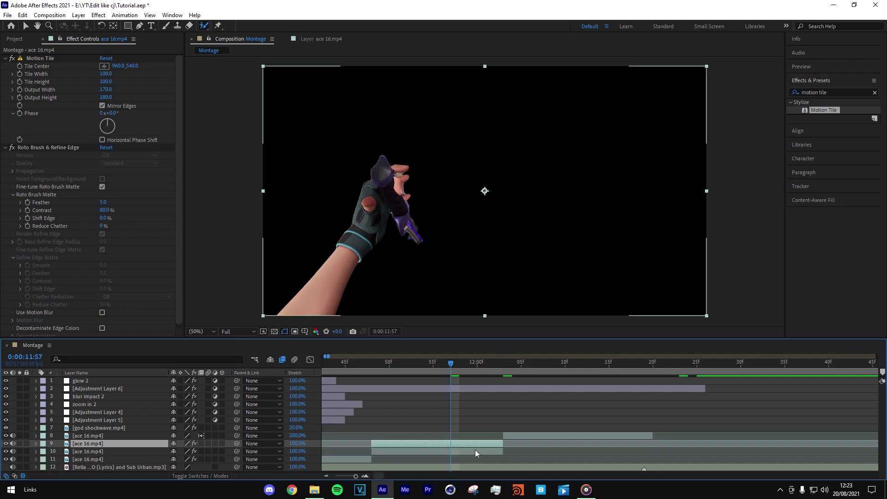
Remove the Roto Brush & Refine Edge effect from the lower copy of the rotoscoped ace 16.mp4 layer.
left_click(475, 450)
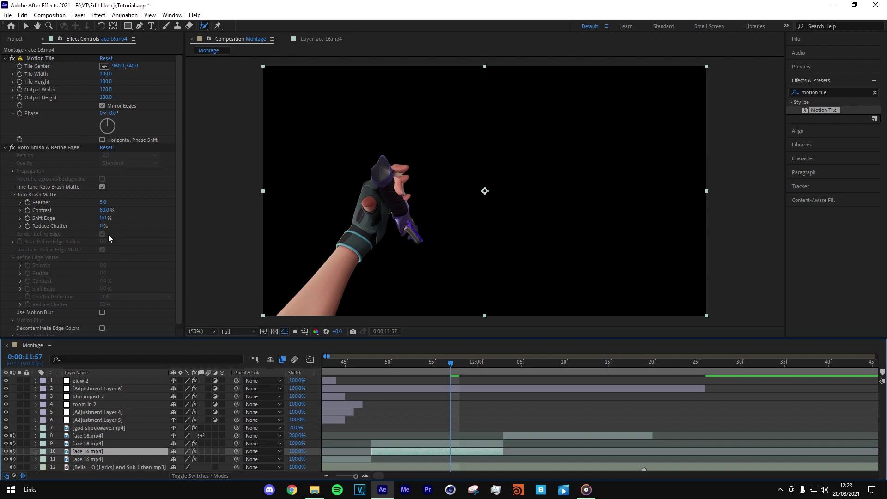
left_click(50, 145)
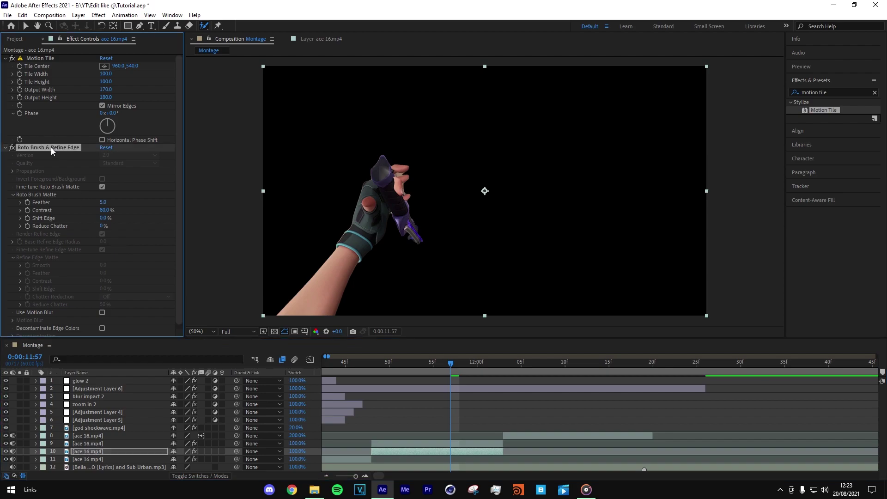
key("Delete")
left_click_drag(373, 364, 459, 359)
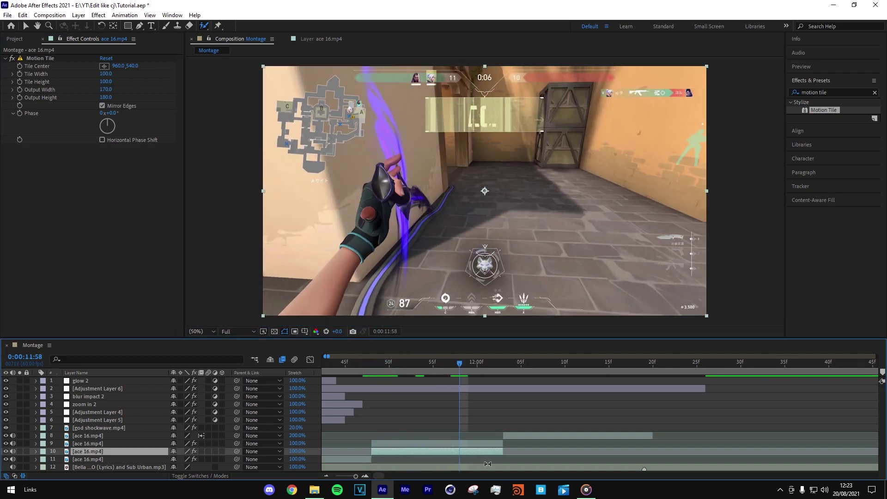
Set the preview resolution to Full at 0:00:12:00 and duplicate the rotoscoped ace 16.mp4 layer again, selecting the lower copy.
left_click(473, 443)
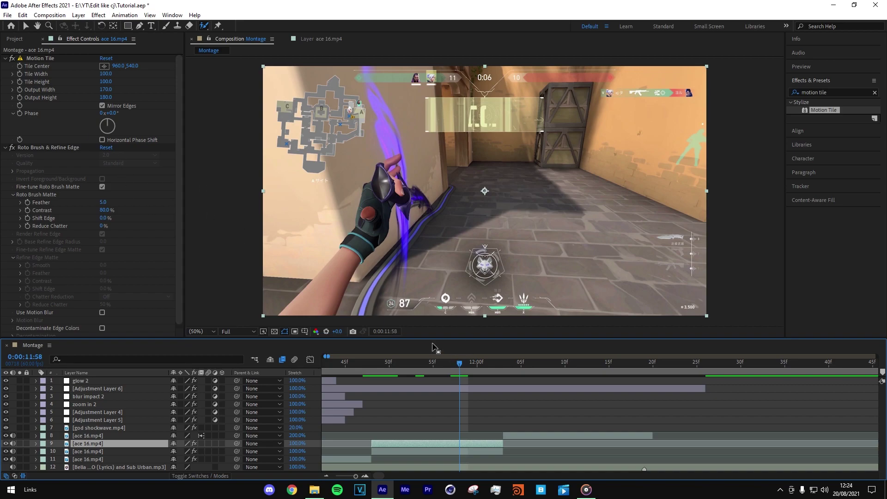
left_click(363, 364)
left_click_drag(363, 355, 467, 351)
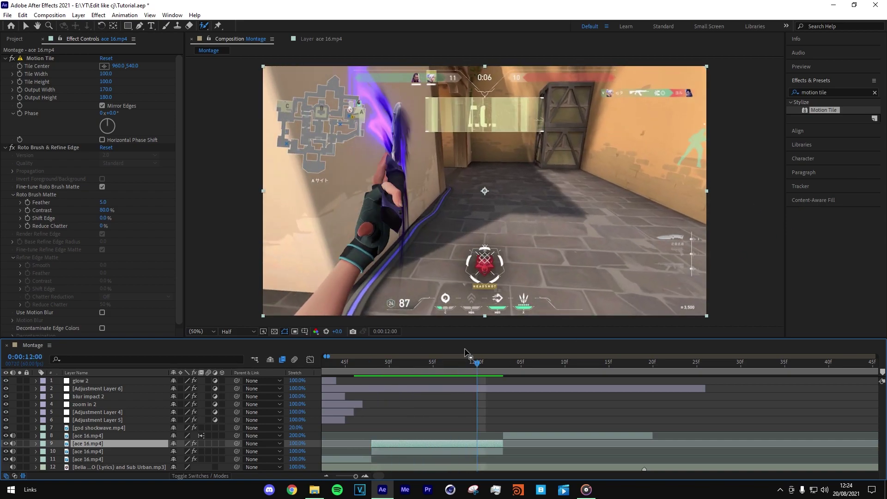
left_click(237, 332)
left_click(242, 351)
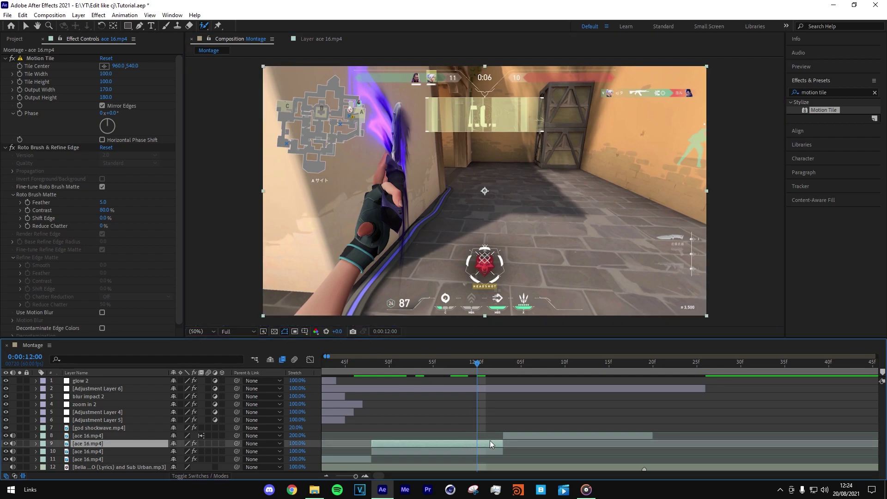
key("ctrl+d")
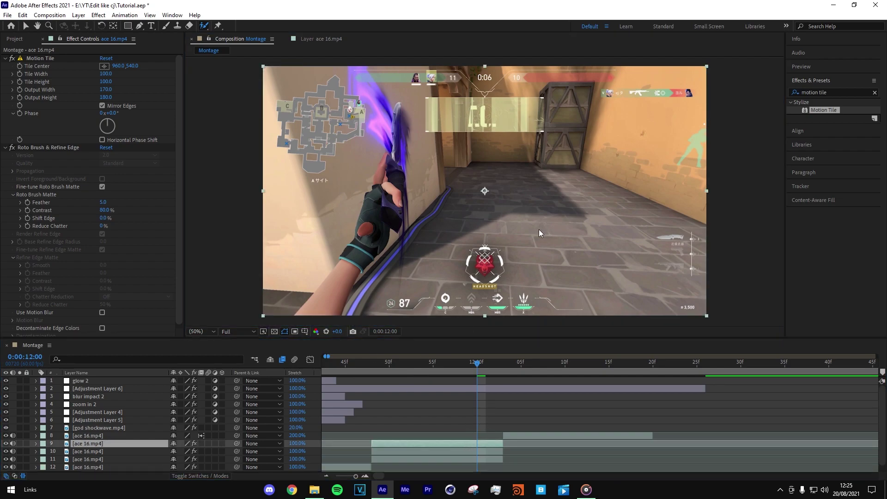
left_click(475, 451)
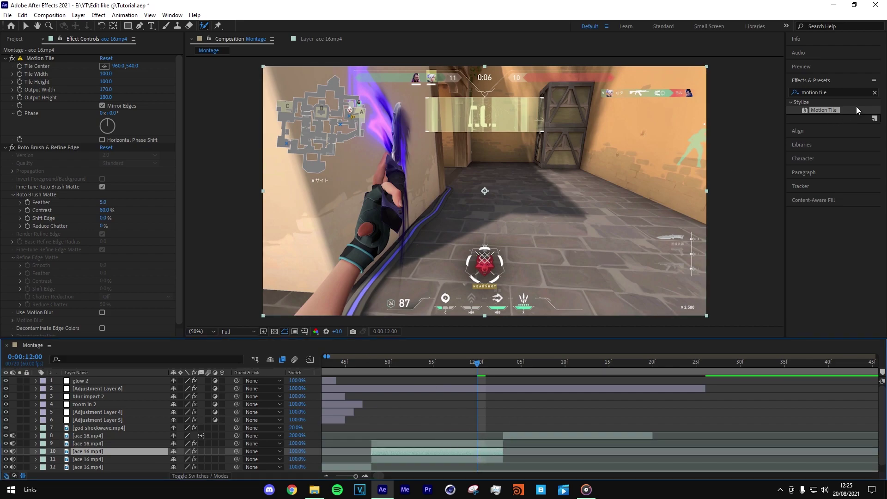
left_click(874, 93)
type("s_edge")
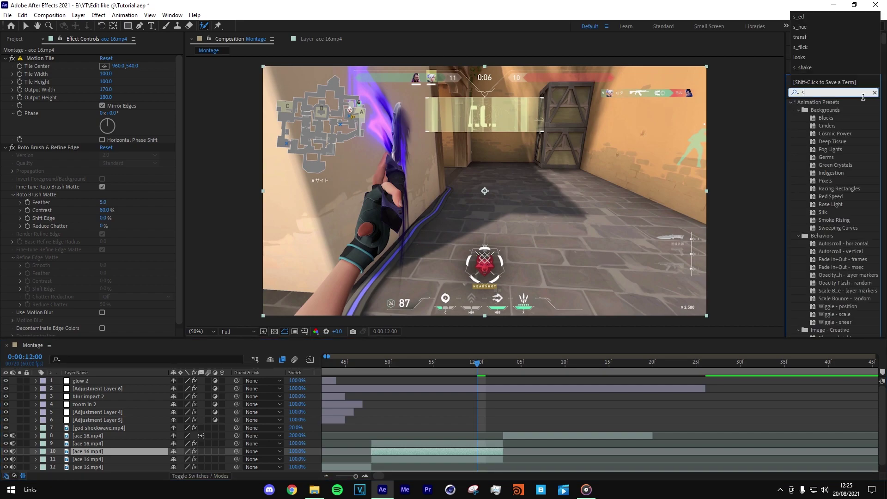
left_click_drag(838, 165, 366, 163)
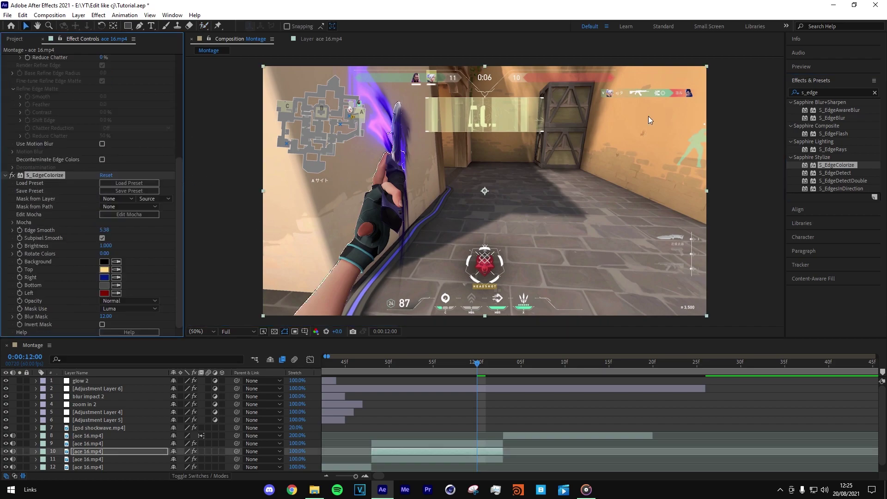
key("ctrl+z")
left_click(875, 93)
type("find")
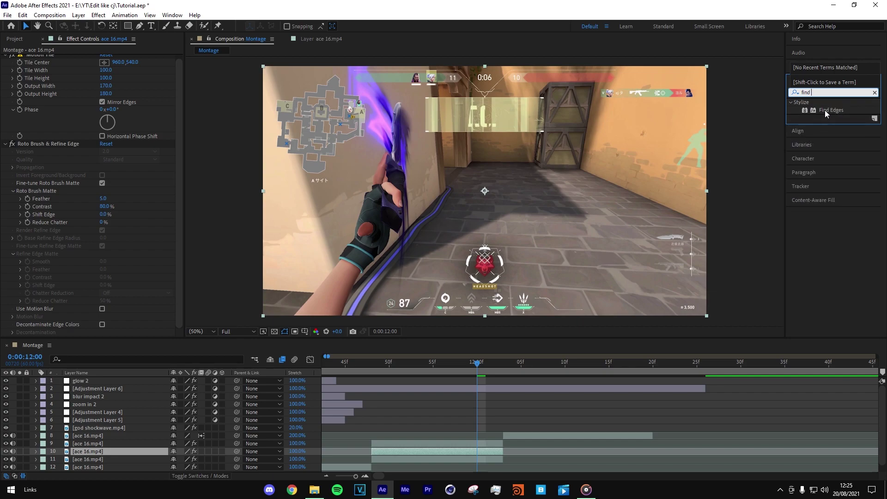
left_click(875, 93)
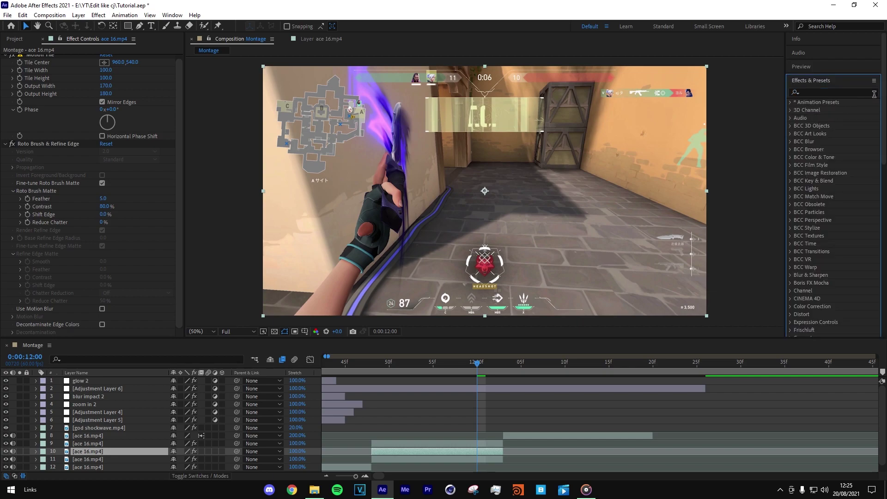
Find the S_EdgeColorize effect with the search "s_edgeco" and apply it to the lower rotoscoped copy on layer 10.
left_click(869, 94)
type("s_edg")
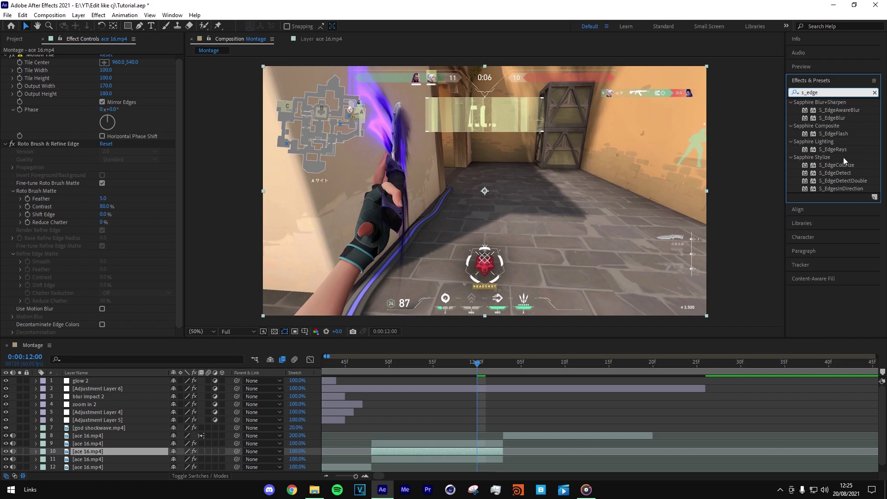
type("eco")
left_click_drag(841, 110, 442, 448)
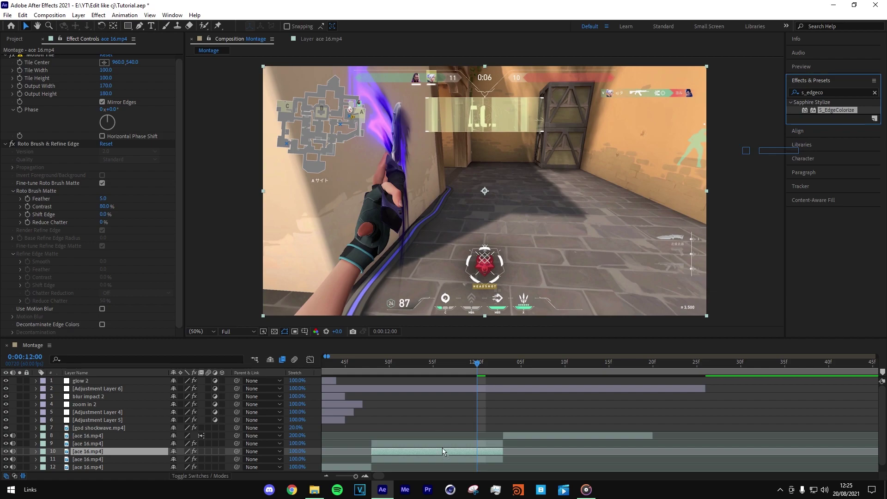
left_click_drag(505, 454, 466, 451)
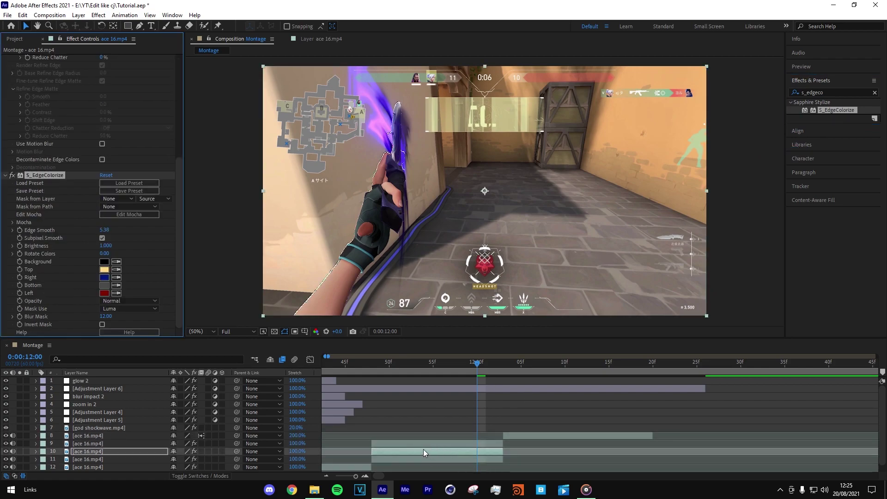
Set the S_EdgeColorize Top colour to light blue 00BAFF and the Right colour to cyan 00DEFF.
left_click(104, 270)
left_click_drag(498, 377, 499, 382)
left_click(491, 329)
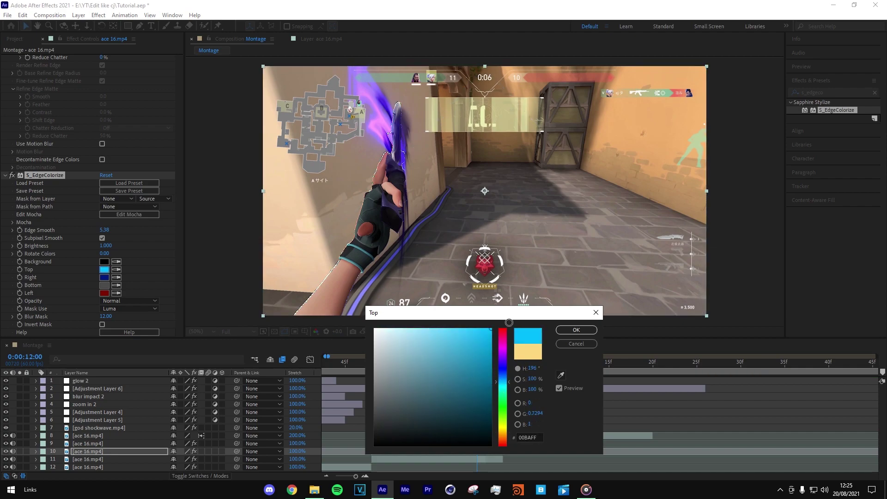
left_click(575, 330)
left_click(105, 277)
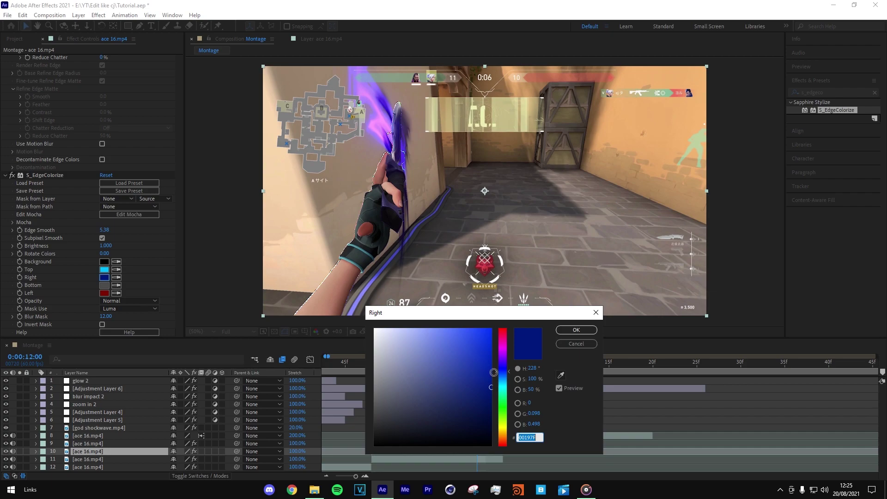
left_click(499, 384)
left_click(491, 329)
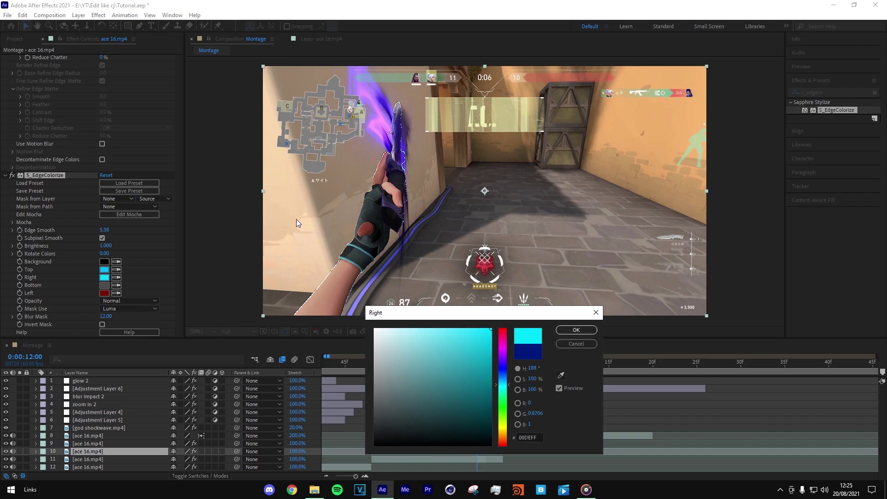
left_click(576, 330)
Set the S_EdgeColorize Bottom colour to bright light blue and the Left colour to cyan 00D8FF.
left_click(104, 285)
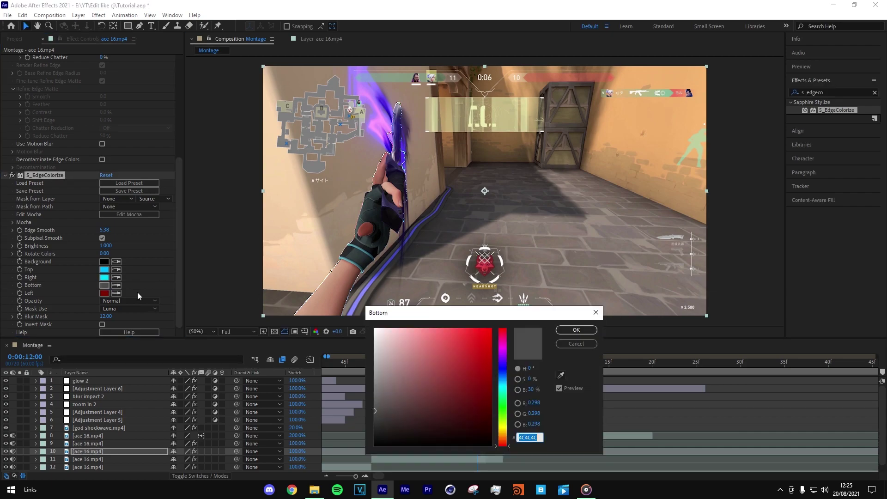
left_click(500, 385)
left_click(490, 328)
left_click(576, 330)
left_click(104, 293)
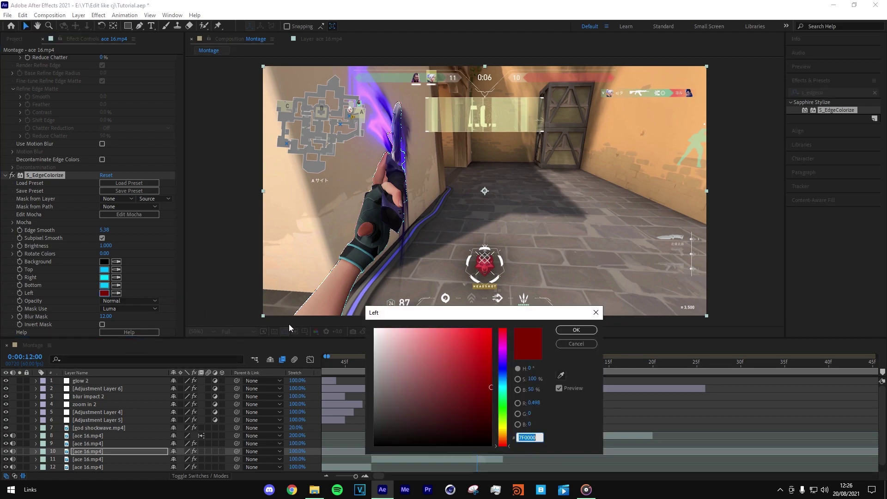
left_click(503, 385)
left_click(490, 328)
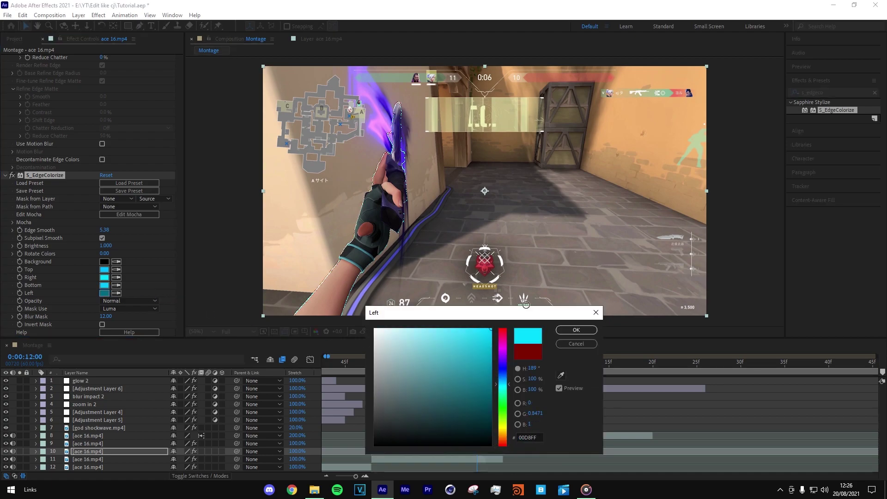
left_click(575, 331)
left_click_drag(331, 246, 371, 239)
scroll(375, 238, "up", 2)
scroll(376, 239, "down", 2)
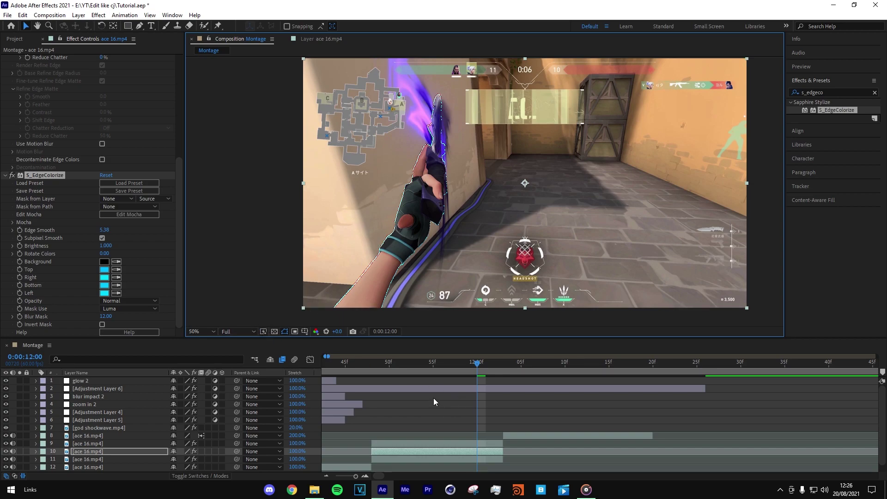
Inspect the hand and knife outline up close and compare the frame with the upper rotoscoped copy on layer 9 hidden and shown.
scroll(413, 184, "up", 2)
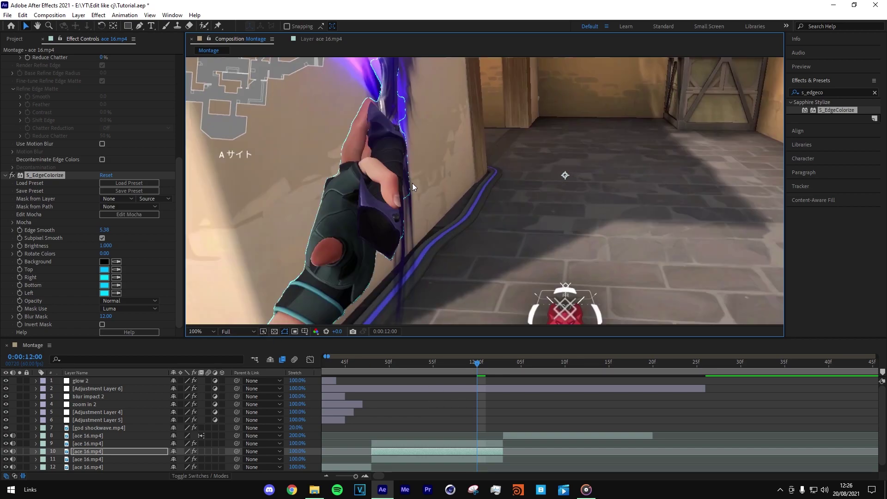
left_click_drag(413, 184, 428, 241)
scroll(451, 230, "down", 2)
left_click(495, 444)
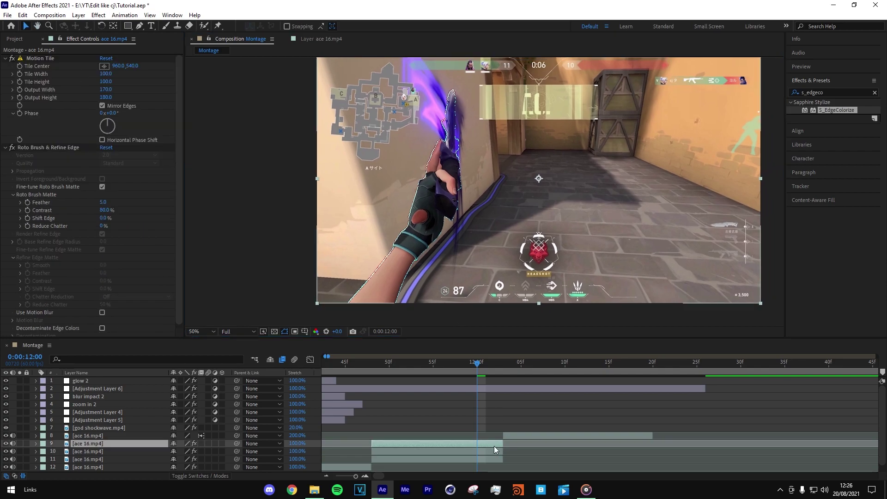
left_click(6, 444)
left_click(6, 444)
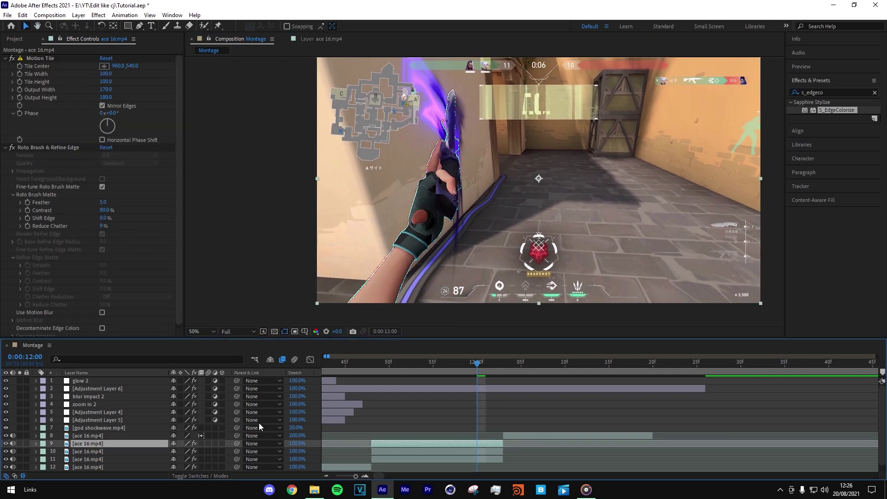
Scale the edge-colorized ace 16.mp4 copy on layer 10 to 110% and offset it so its outline sits to the left of the original hand.
left_click(475, 451)
left_click_drag(437, 237, 401, 235)
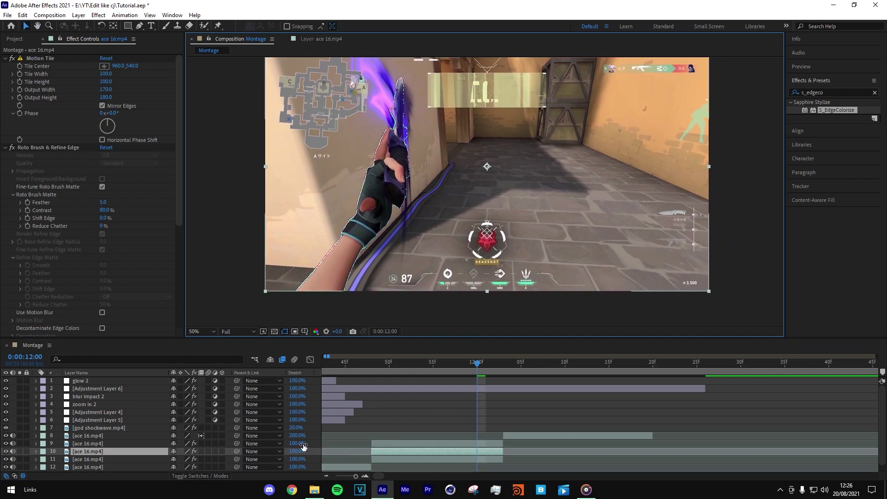
key("p")
mouse_move(176, 444)
left_mouse_down()
mouse_move(145, 441)
mouse_move(191, 443)
left_mouse_up()
key("s")
left_click_drag(364, 198, 378, 205)
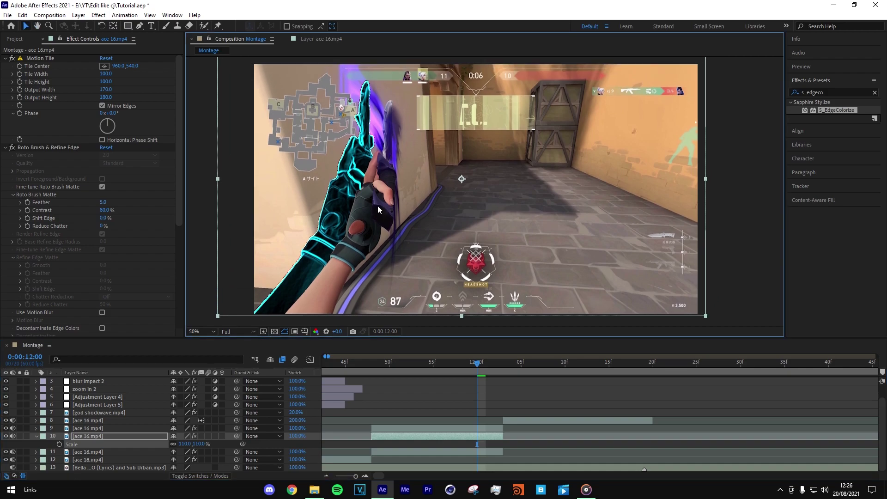
Set the blending mode of the edge-colorized copy on layer 10 to Linear Dodge.
left_click(544, 442)
left_click(487, 435)
right_click(470, 435)
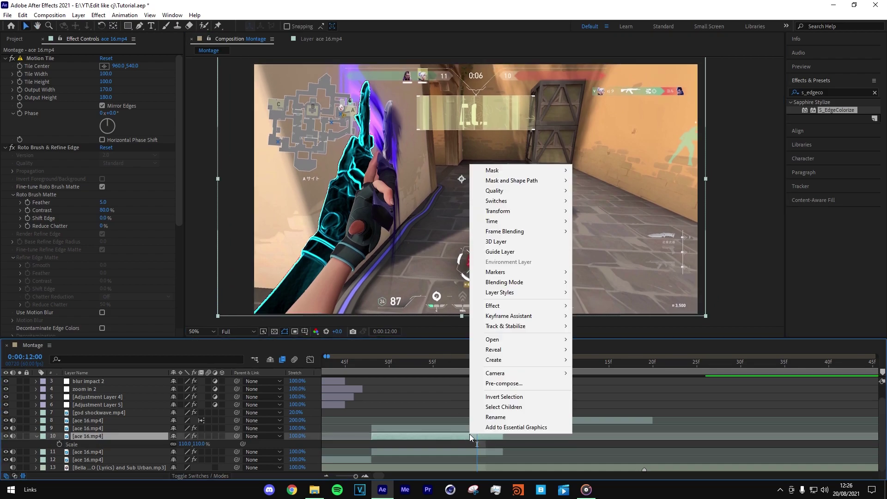
mouse_move(512, 287)
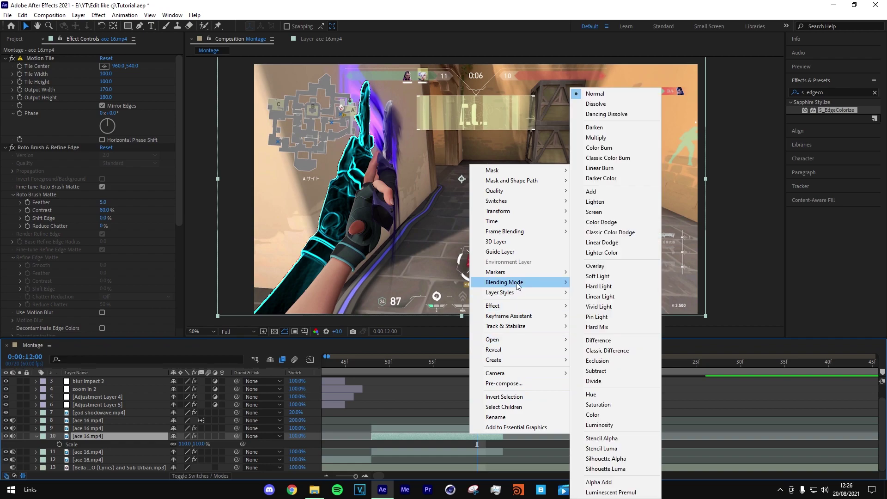
left_click(609, 244)
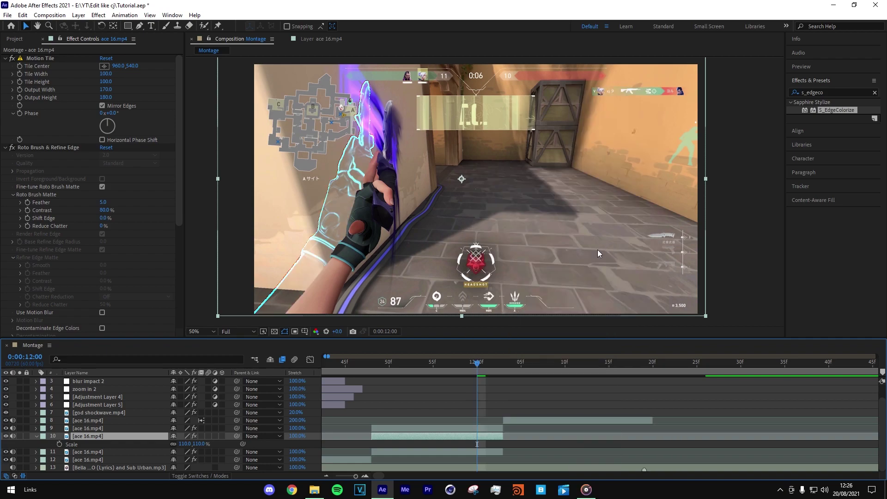
Check the outline across nearby frames, stop at 0:00:11:57, and set the Roto Brush Matte Feather of layer 9 to 10.
left_click_drag(383, 362, 447, 365)
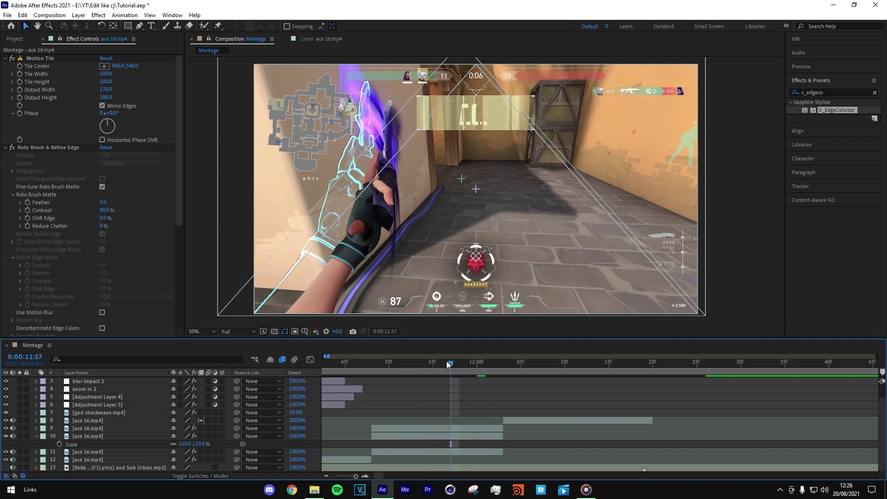
left_click(494, 366)
left_click_drag(493, 367, 454, 367)
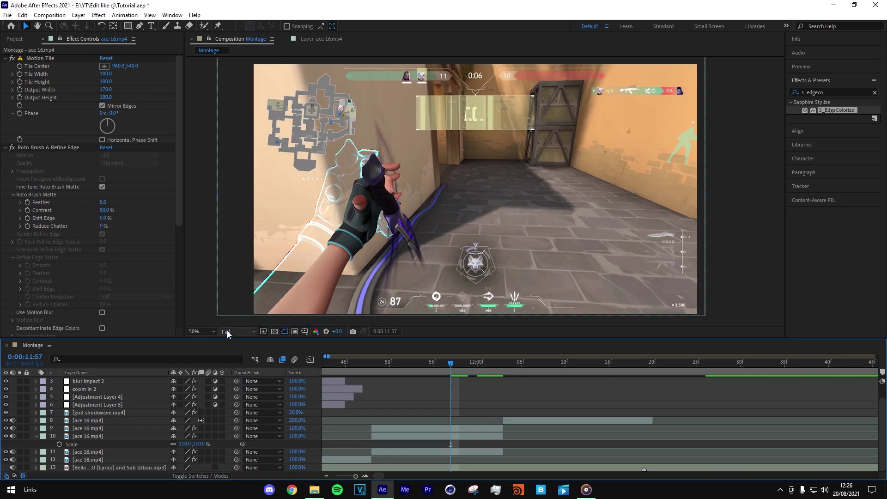
left_click(434, 430)
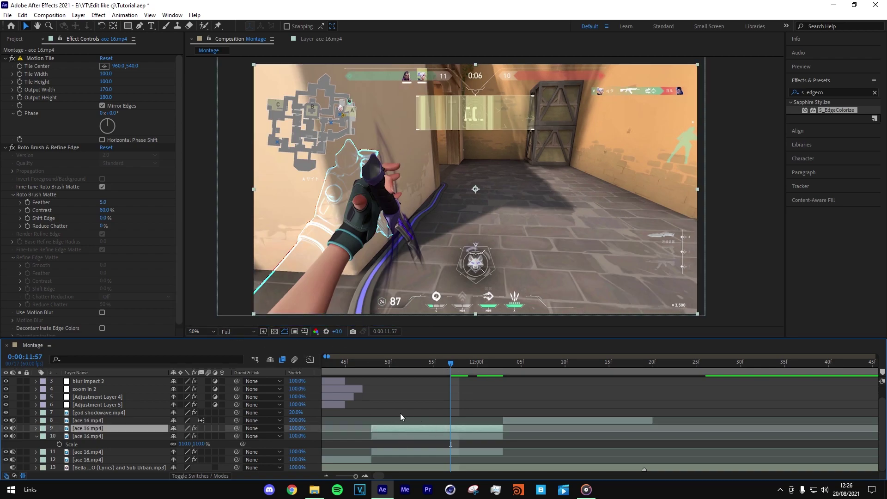
left_click_drag(104, 203, 128, 205)
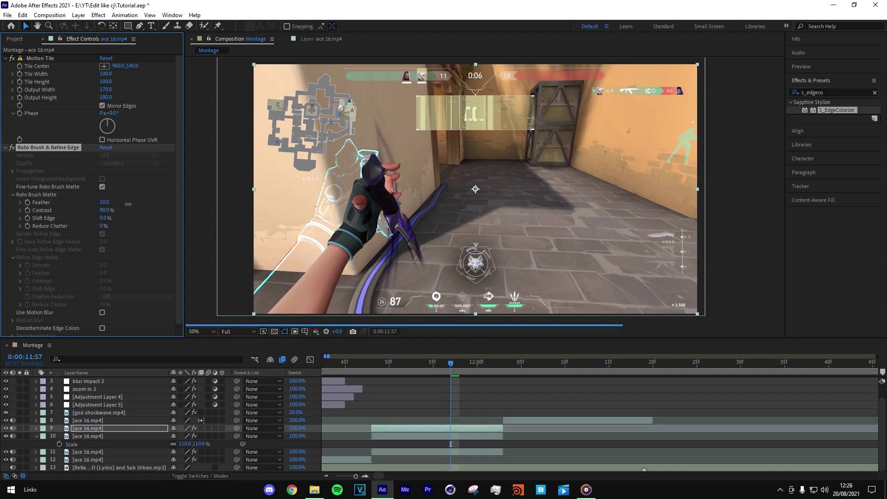
Examine the edges of the outlined hand up close and preview its motion across the duplicated clip.
scroll(383, 214, "up", 2)
left_click_drag(317, 267, 422, 220)
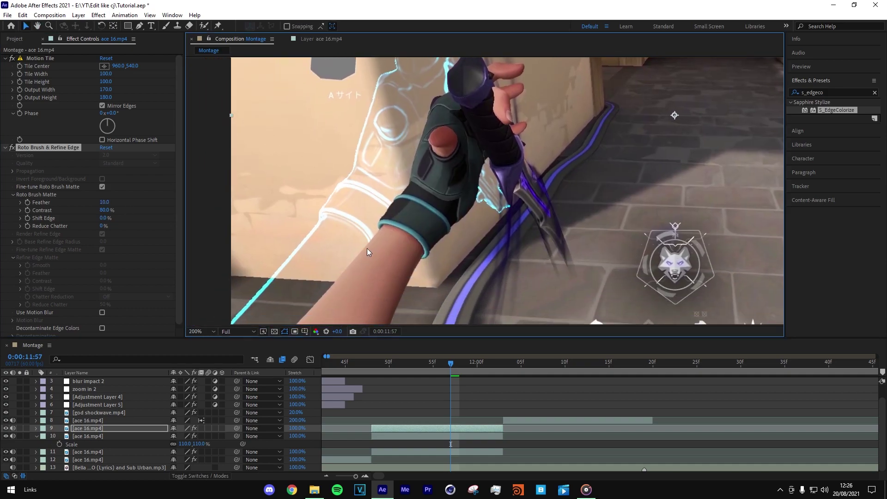
scroll(367, 248, "up", 2)
scroll(425, 279, "down", 2)
left_click_drag(398, 255, 395, 227)
scroll(449, 214, "down", 2)
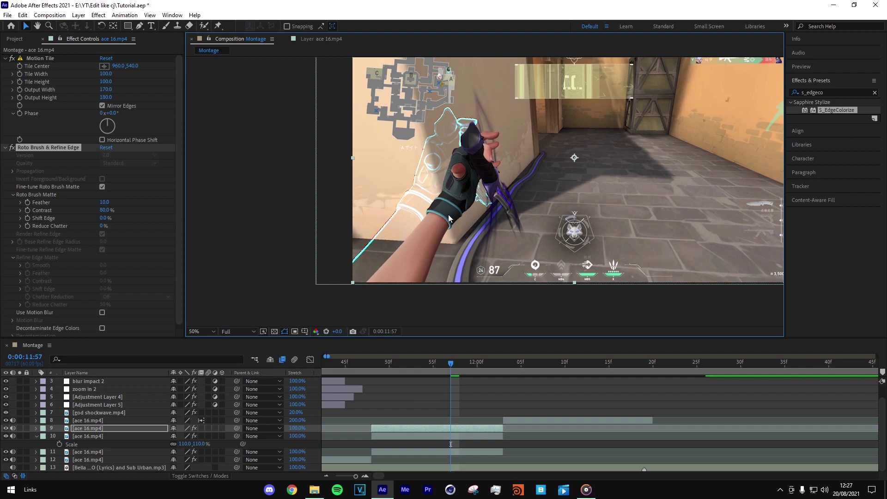
left_click_drag(472, 212, 406, 247)
left_click(199, 331)
left_click(217, 178)
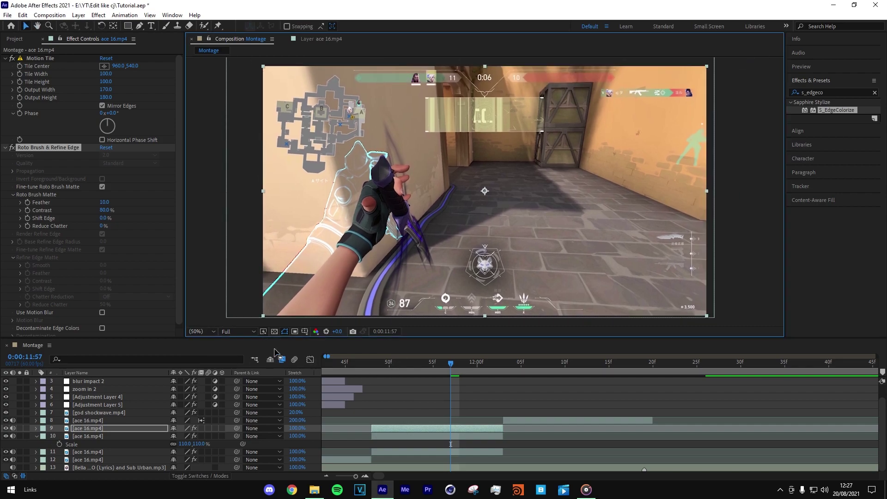
left_click(407, 364)
left_click_drag(408, 364, 445, 355)
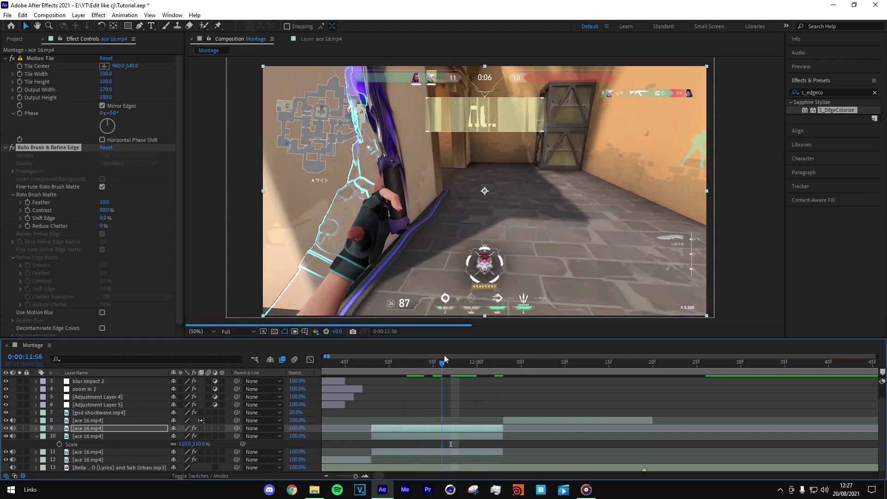
Apply the Deep Glow effect to the ace 16.mp4 copy on layer 10 and enable Unmult.
left_click(434, 438)
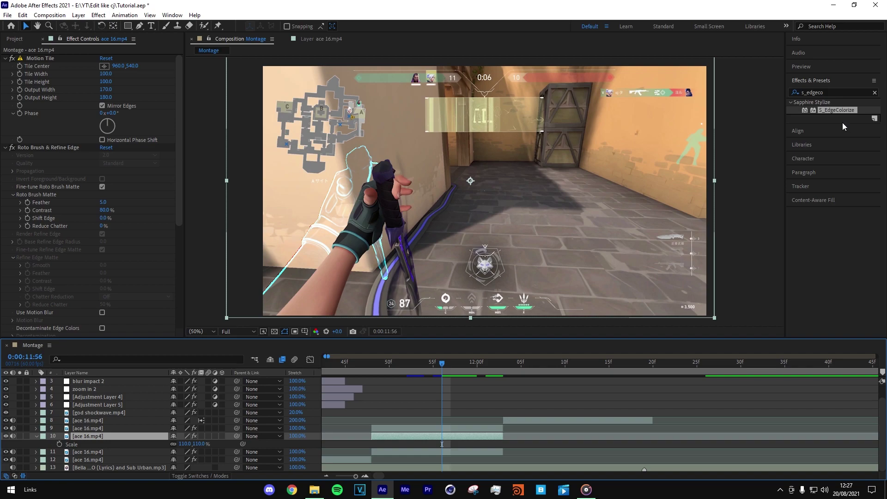
left_click(876, 93)
type("dee")
left_click_drag(830, 133, 433, 439)
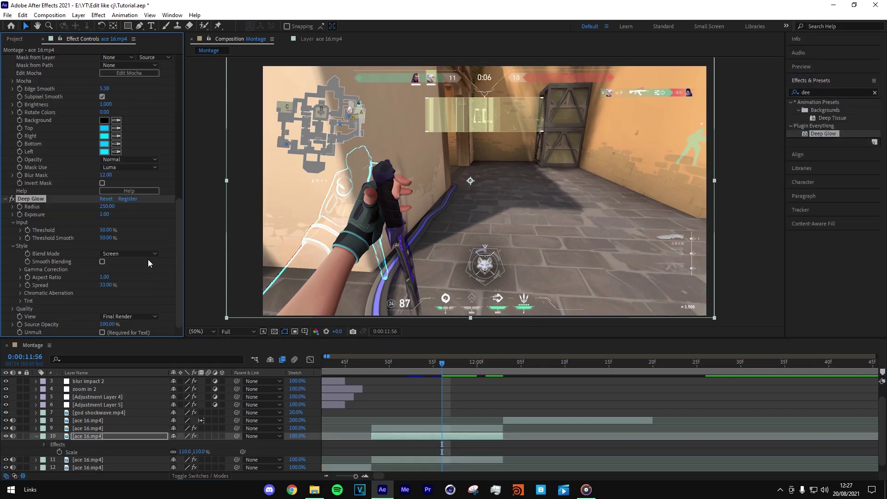
left_click(106, 333)
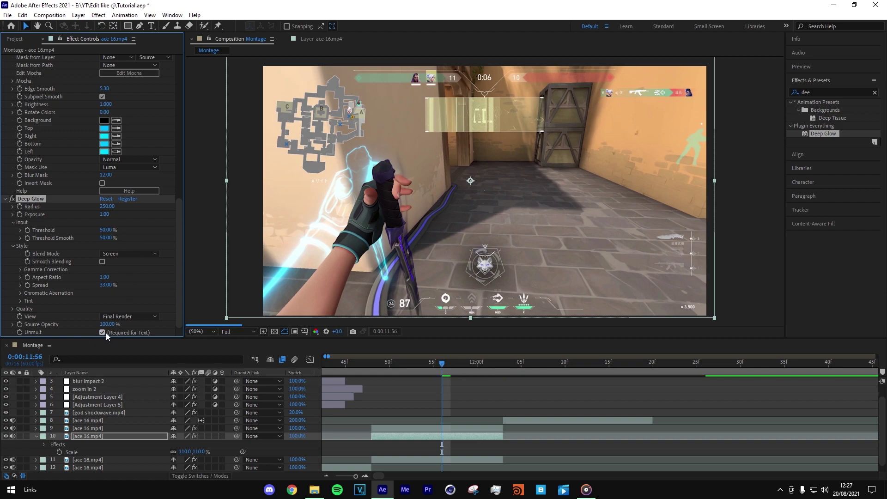
Set Deep Glow's Radius to 2000 and Exposure to 0.17, and S_EdgeColorize's Edge Smooth to 0 on layer 10.
left_click_drag(110, 211, 226, 216)
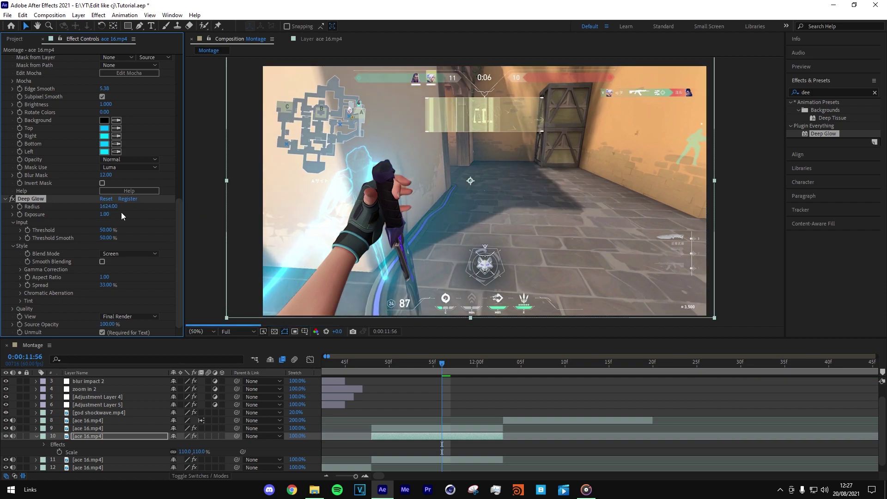
left_click_drag(104, 215, 76, 216)
scroll(76, 218, "up", 5)
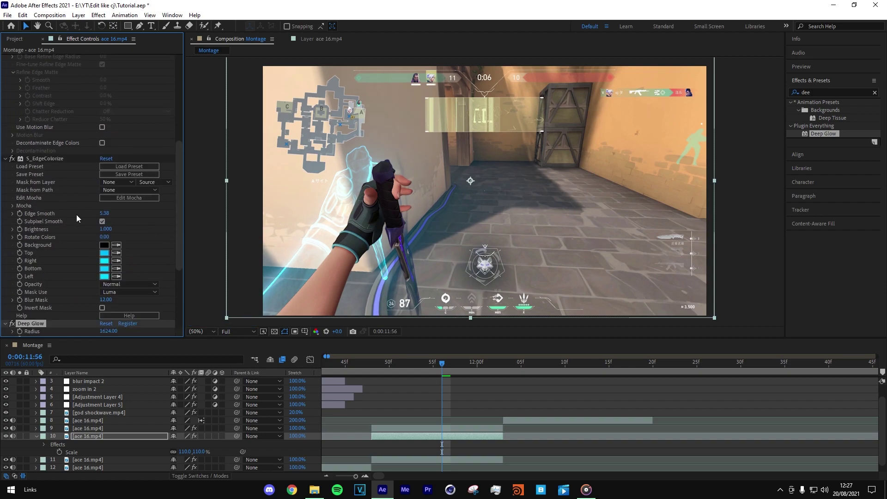
left_click(110, 214)
mouse_move(111, 214)
left_mouse_down()
mouse_move(82, 217)
mouse_move(125, 211)
left_mouse_up()
scroll(83, 218, "down", 5)
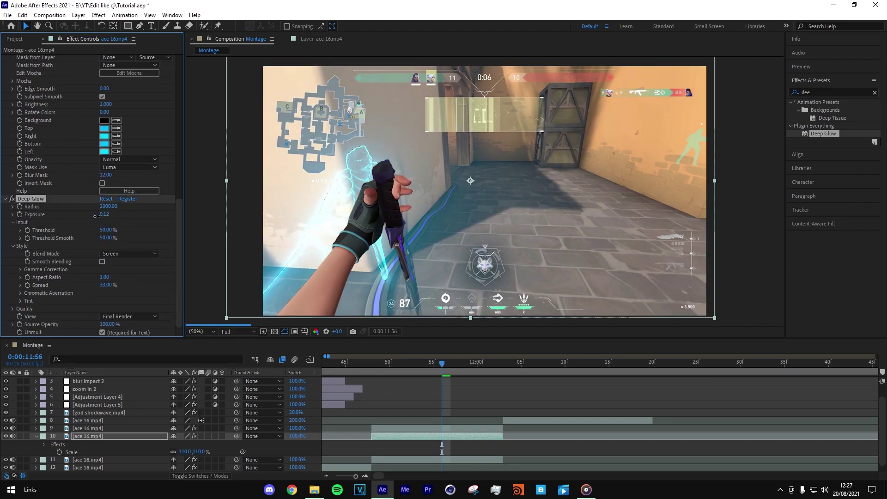
left_click_drag(96, 216, 100, 215)
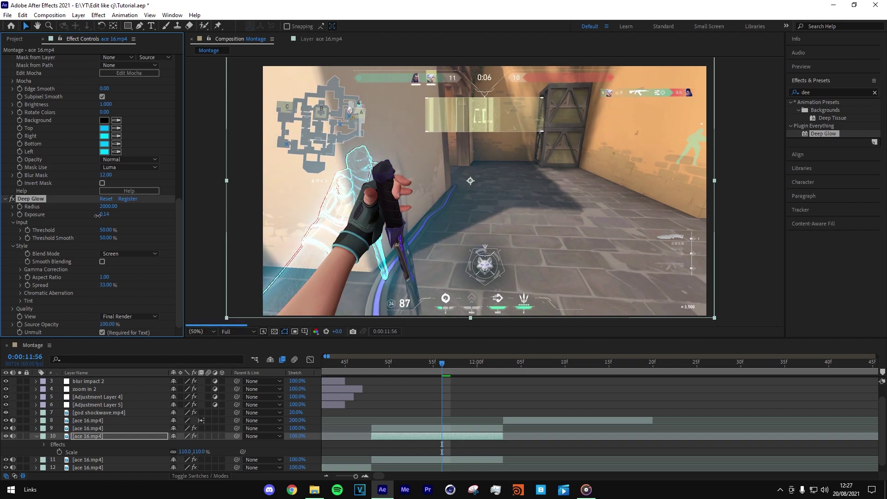
left_click_drag(97, 215, 100, 215)
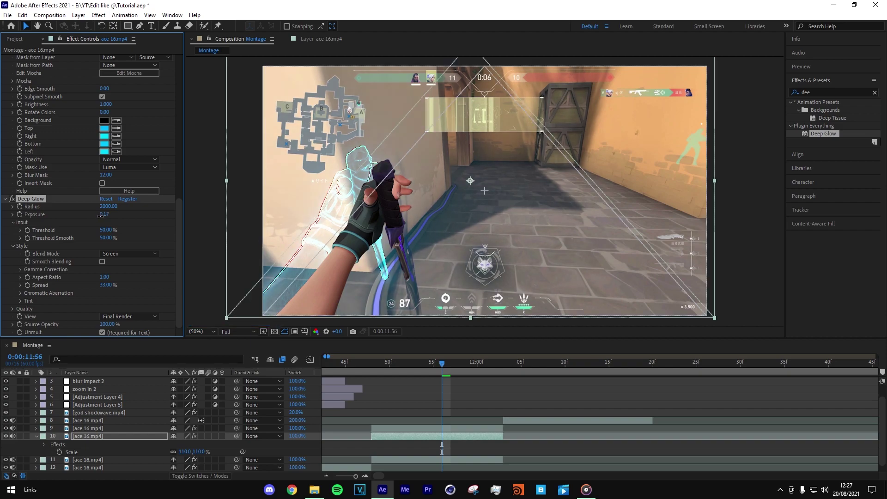
Preview the clip up to 0:00:12:00 and set S_EdgeColorize's Edge Smooth to 7.
left_click(462, 412)
left_click_drag(372, 365, 474, 366)
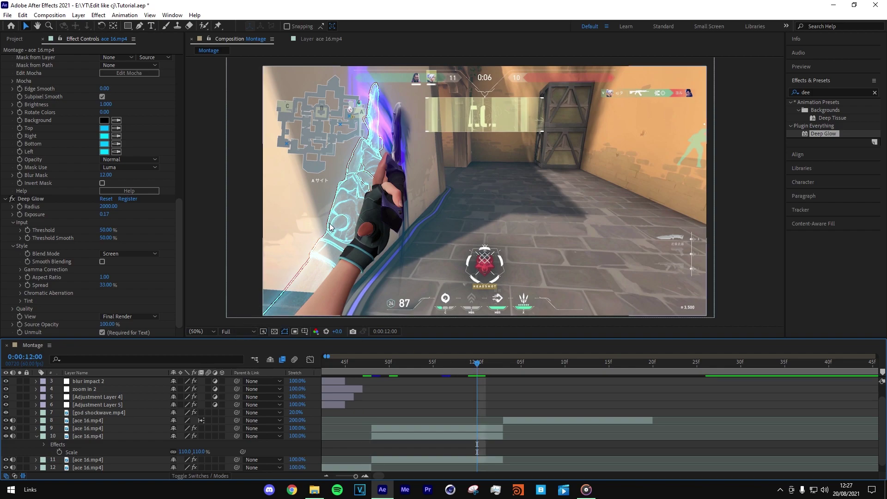
scroll(111, 152, "up", 3)
left_click_drag(106, 151, 109, 154)
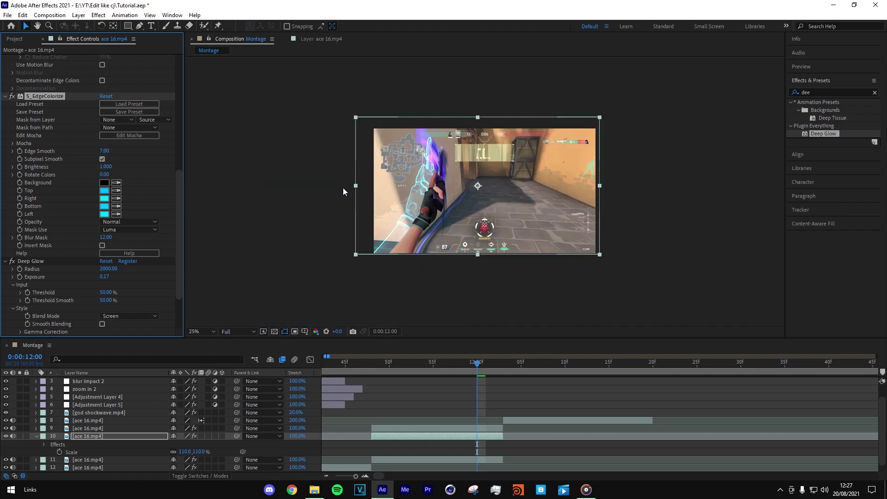
Remove S_EdgeColorize and Deep Glow from layer 10 and set the layer's blending mode to Normal.
scroll(67, 126, "up", 2)
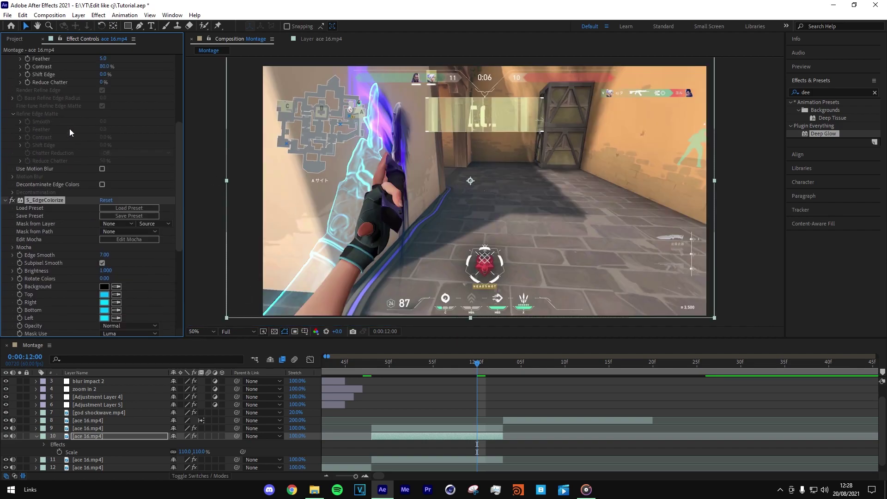
scroll(54, 120, "up", 10)
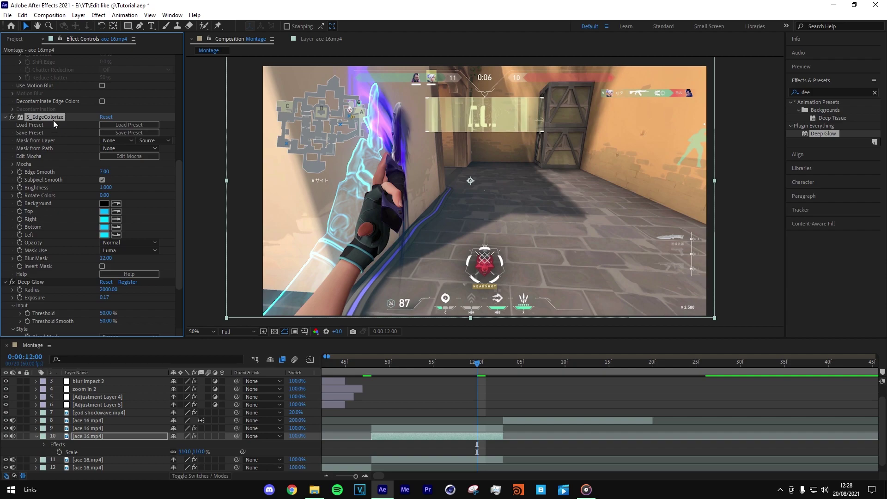
scroll(23, 197, "up", 1)
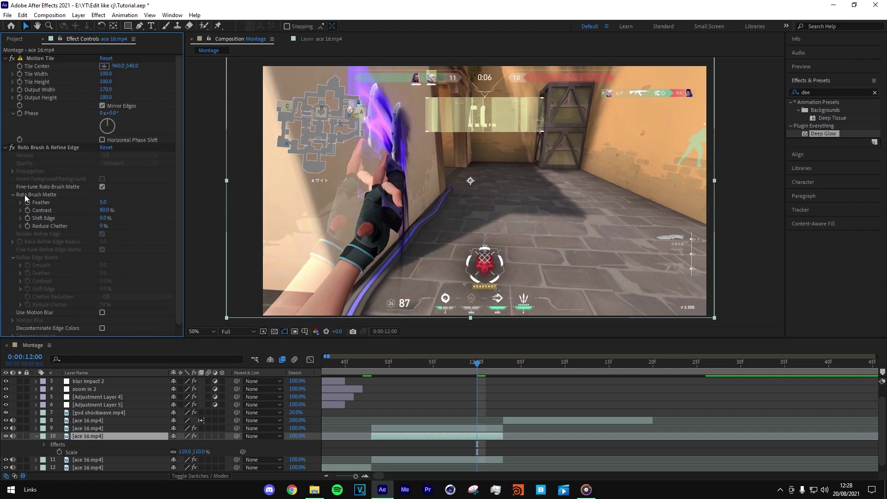
right_click(484, 435)
mouse_move(530, 282)
left_click(609, 126)
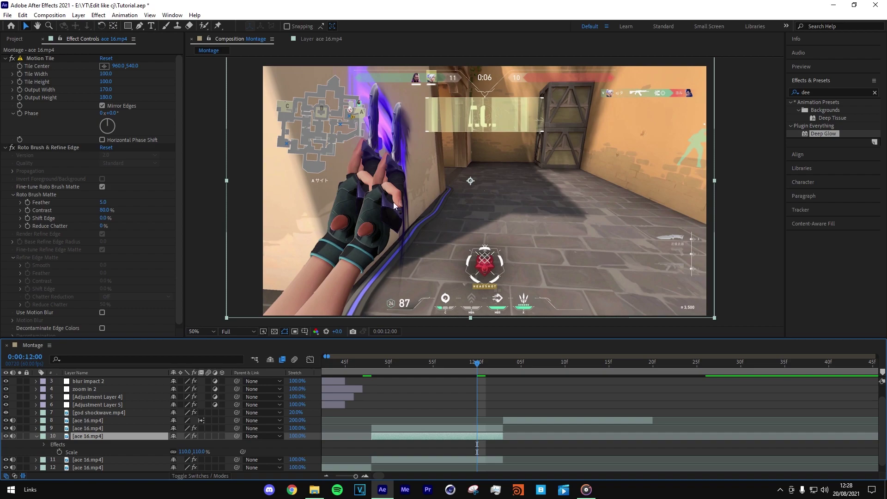
Apply the Find Edges effect to the ace 16.mp4 copy on layer 10 and enable Invert.
left_click(874, 93)
type("find")
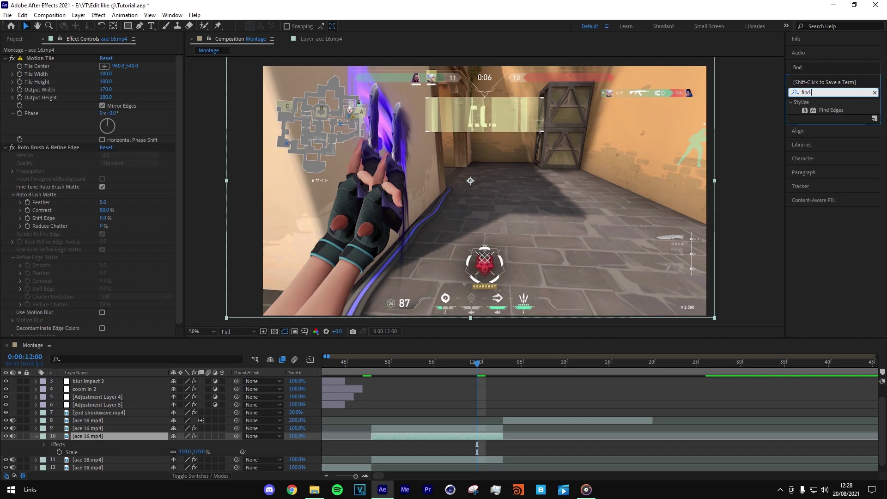
left_click_drag(831, 110, 452, 432)
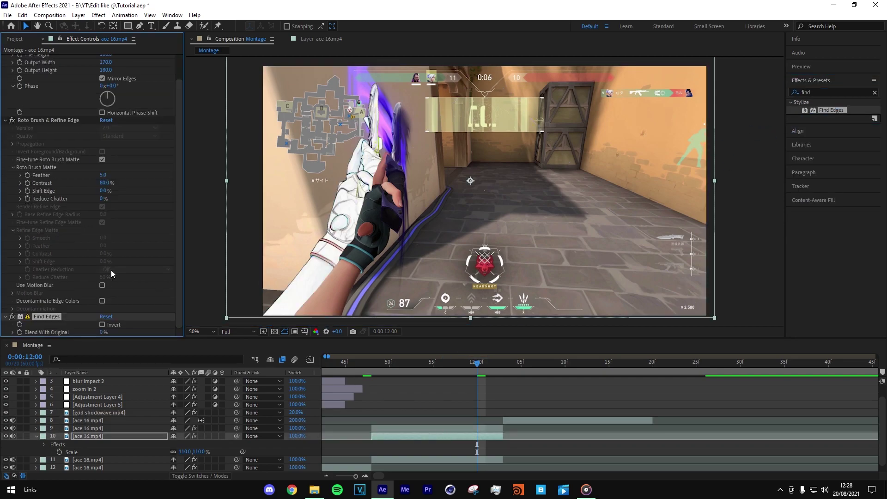
left_click(102, 325)
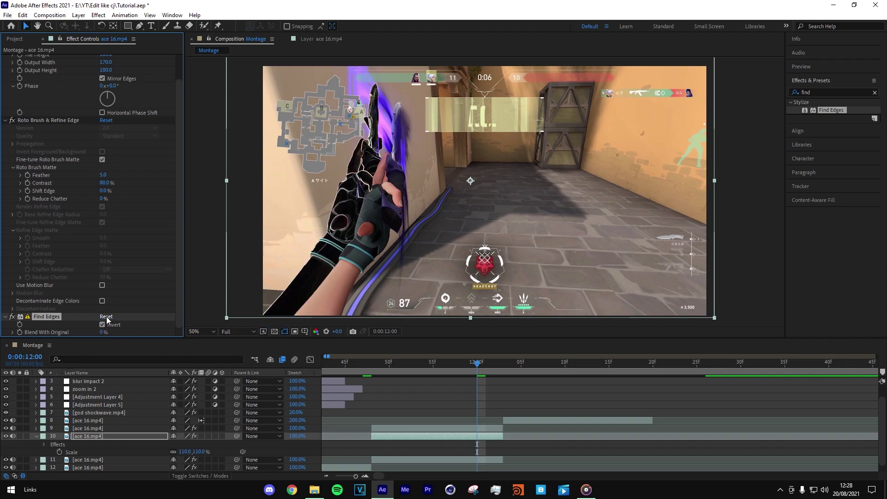
Apply Hue/Saturation to layer 10 with Colorize enabled, Colorize Hue at 192° and Colorize Saturation at 100.
left_click(875, 93)
type("s_hu")
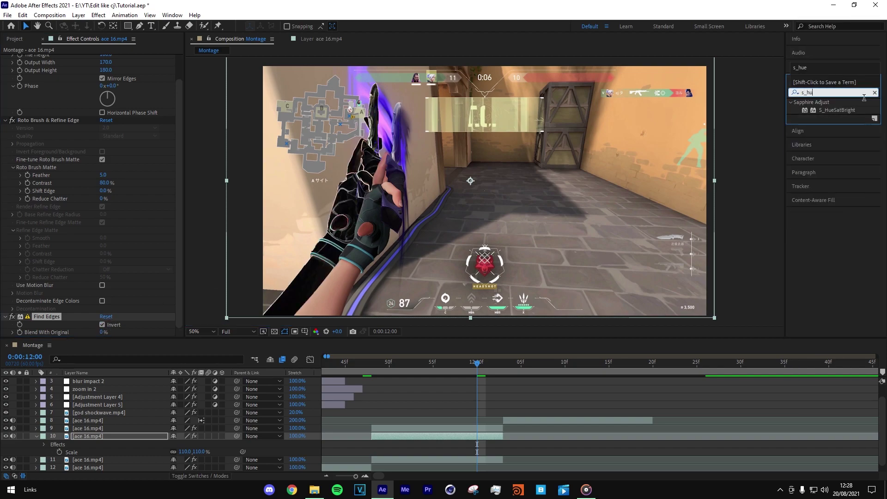
left_click(875, 93)
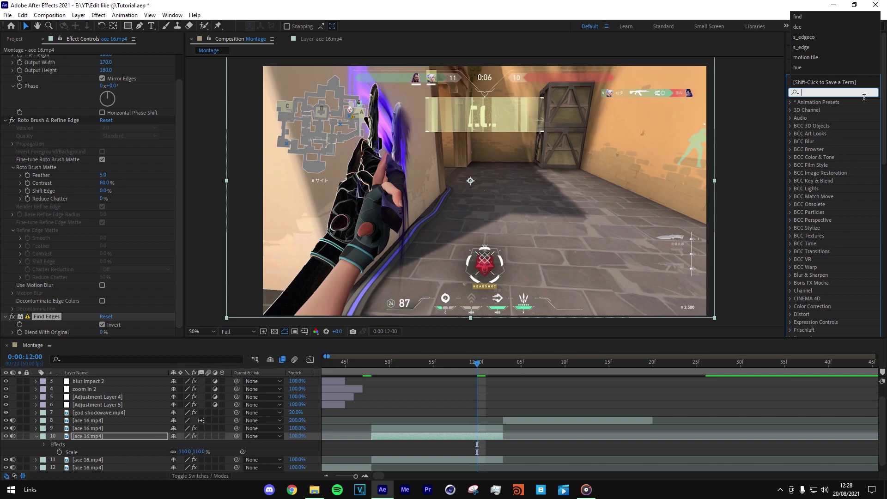
type("hue/")
left_click_drag(856, 110, 477, 439)
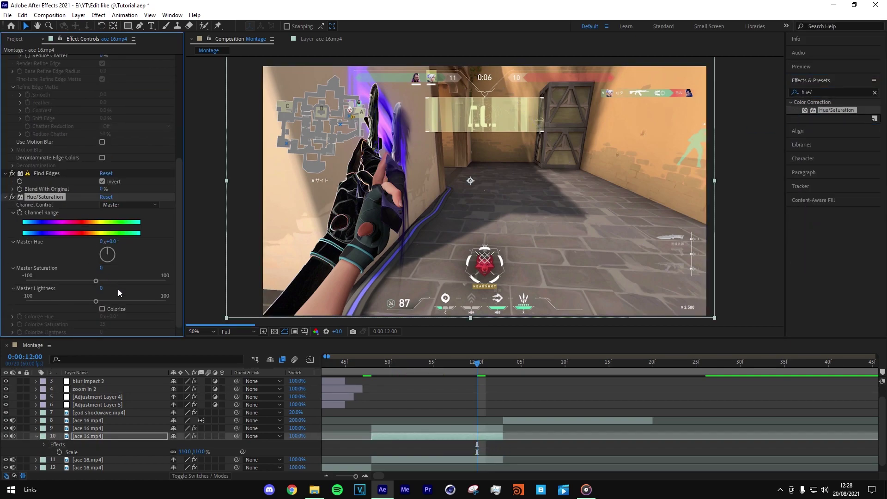
left_click(102, 309)
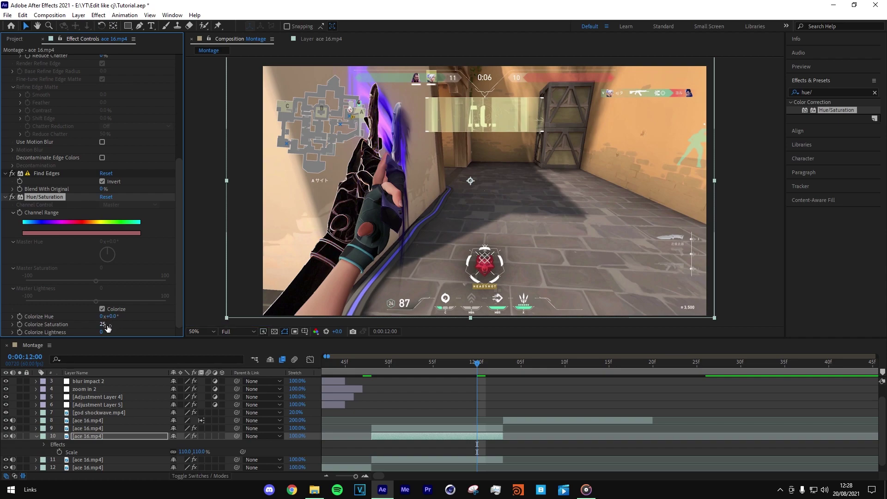
left_click_drag(134, 329, 187, 317)
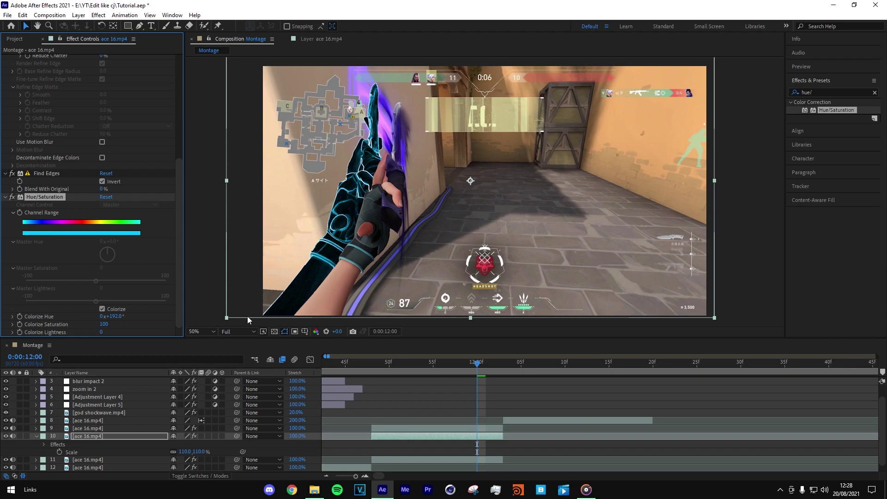
Set layer 10's blending mode to Classic Color Dodge and check the outline at 0:00:11:53.
left_click(442, 438)
right_click(443, 438)
mouse_move(502, 289)
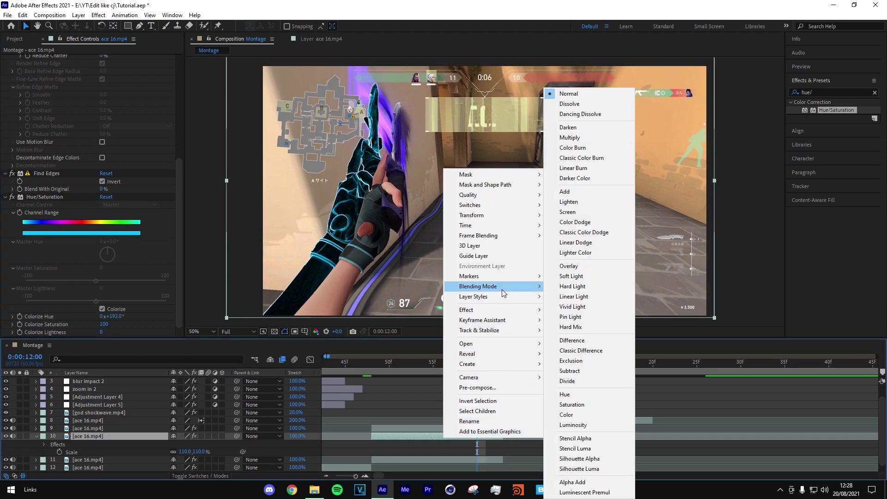
left_click(584, 234)
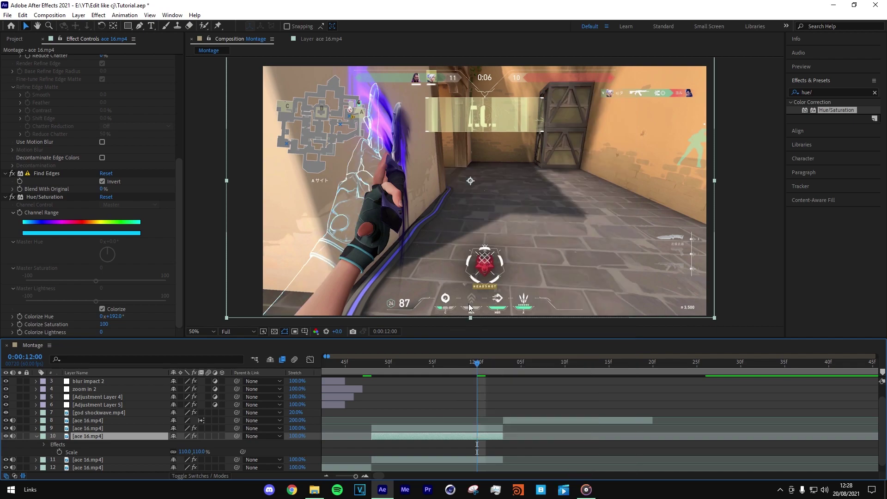
left_click(416, 363)
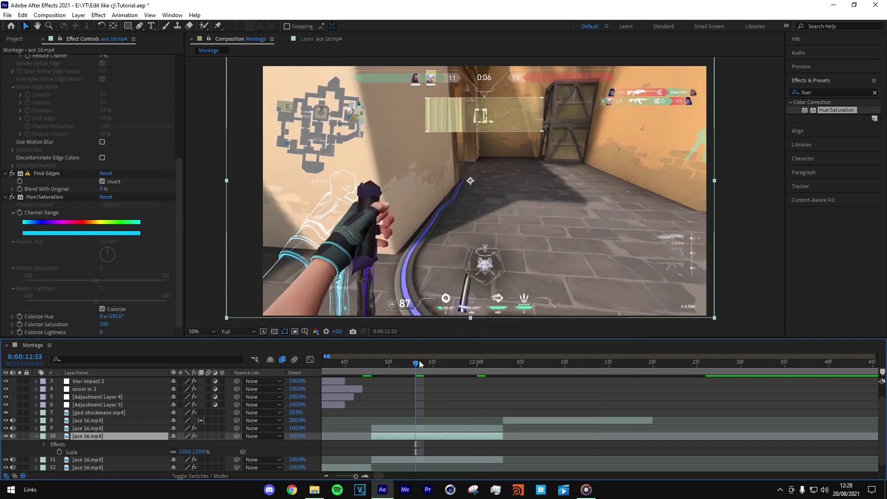
Apply the Stylize Glow effect to layer 10 with a 73.7% threshold and a radius of 41, and preview it up to 0:00:12:00.
left_click(874, 93)
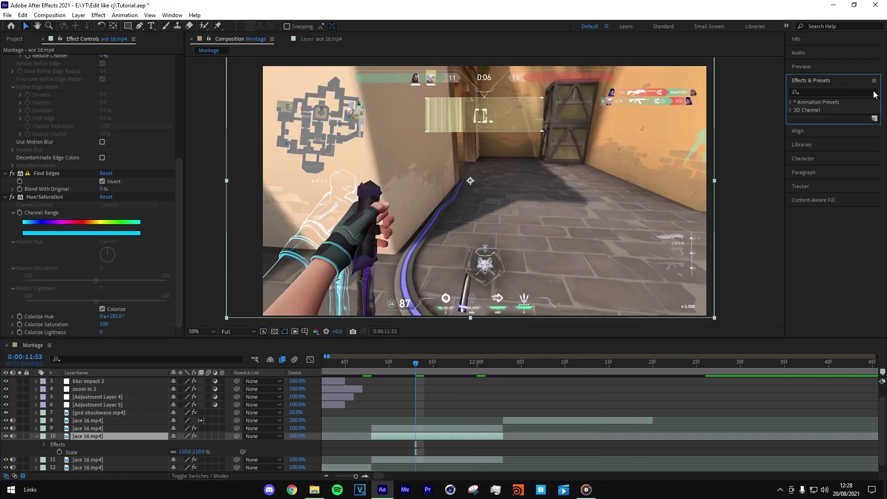
left_click(823, 92)
type("glow")
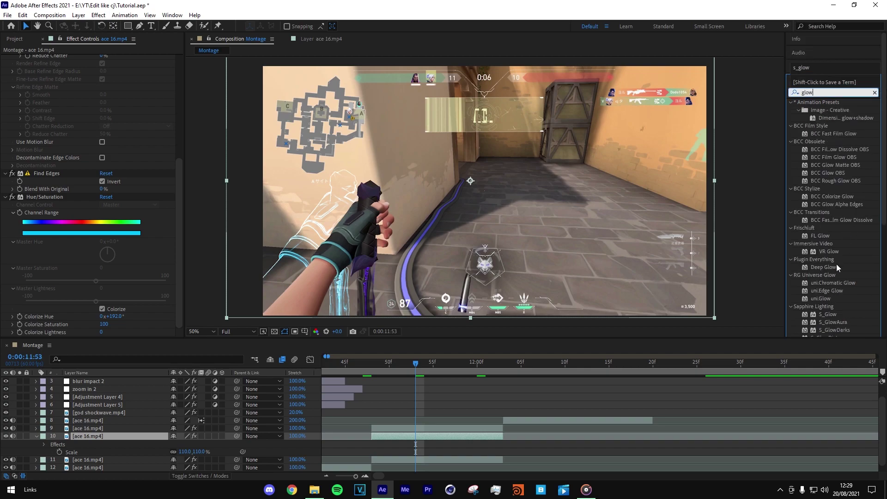
scroll(830, 237, "down", 5)
left_click_drag(825, 240, 458, 439)
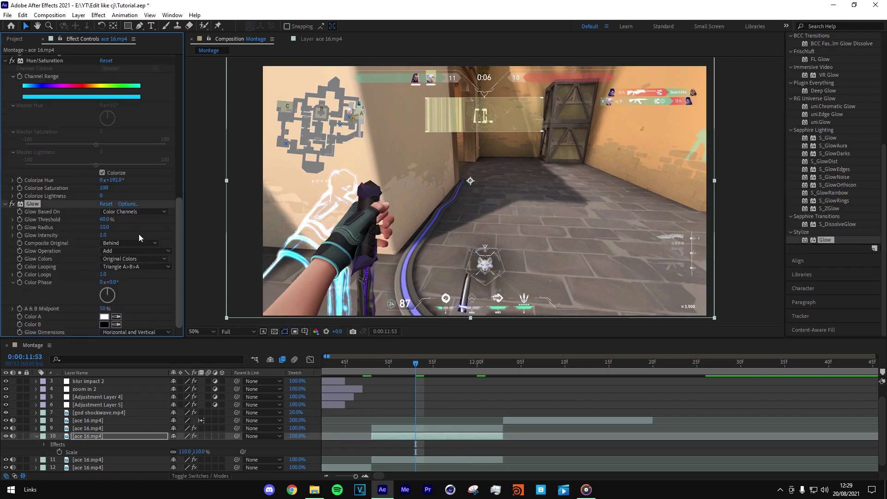
mouse_move(132, 222)
left_mouse_down()
mouse_move(120, 220)
mouse_move(135, 230)
mouse_move(124, 231)
left_mouse_up()
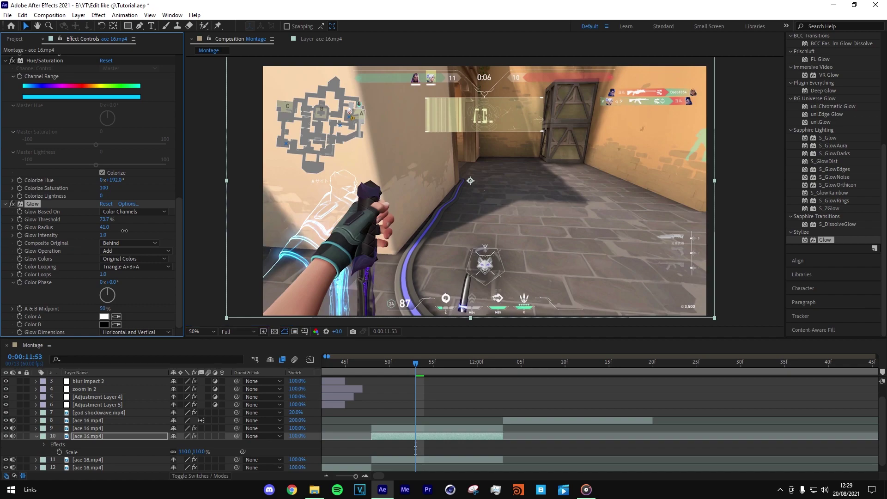
left_click_drag(424, 376, 477, 368)
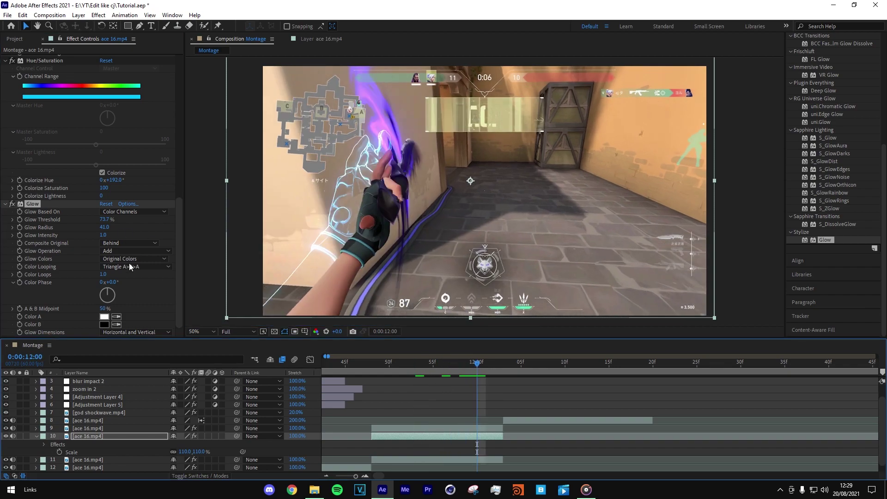
scroll(130, 257, "up", 5)
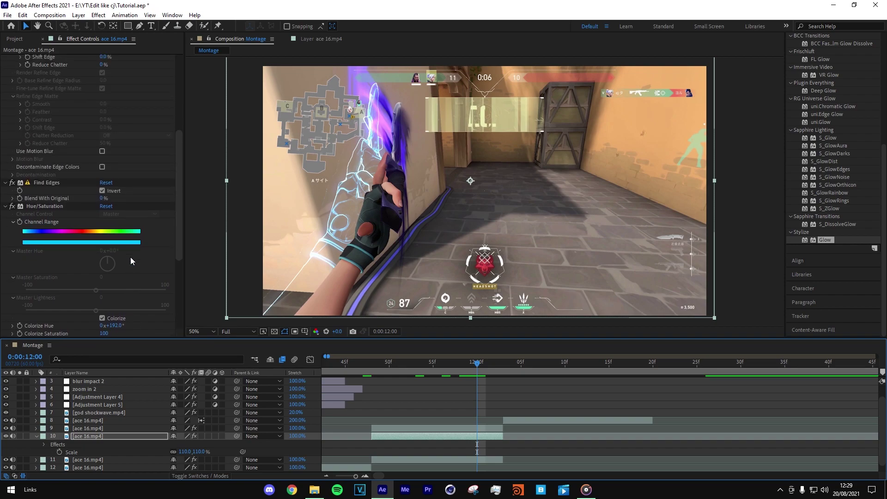
Undo the built-in outline and glow effects on layer 10, restoring S_EdgeColorize and Deep Glow.
key("ctrl+z")
key("ctrl+z")
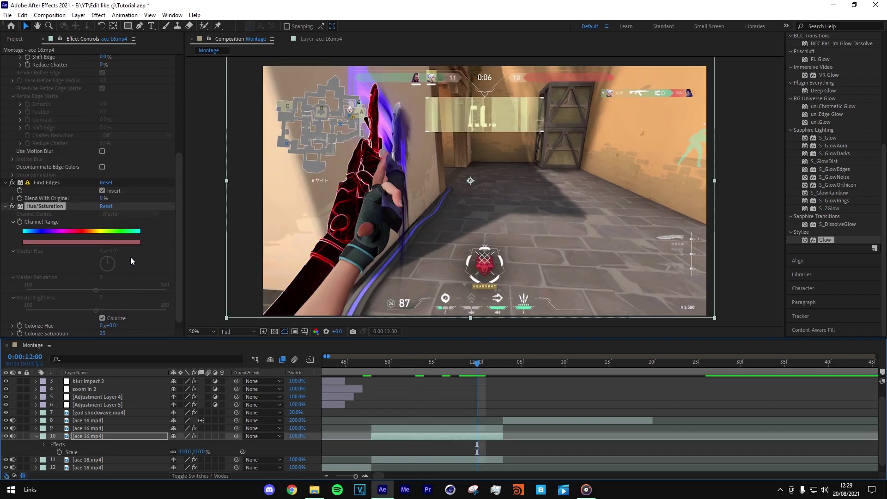
scroll(130, 257, "up", 5)
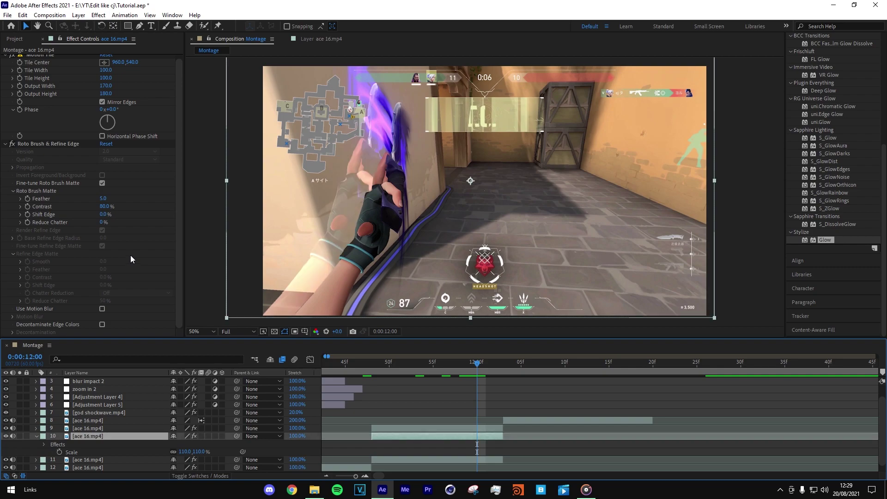
scroll(130, 255, "down", 4)
key("ctrl+z")
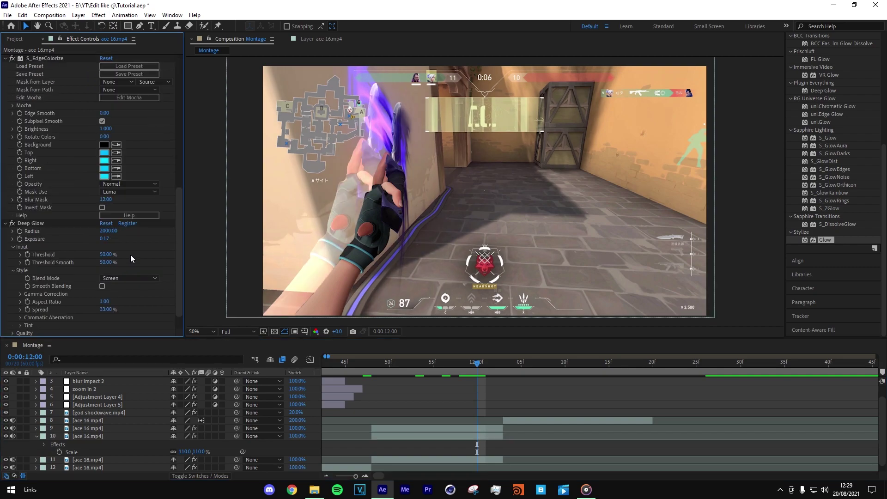
Lower the Deep Glow exposure on layer 10 to 0.14, judging the outline at 0:00:11:56.
key("Page_Up")
key("Page_Up")
key("Page_Up")
key("Page_Up")
left_click_drag(104, 239, 95, 239)
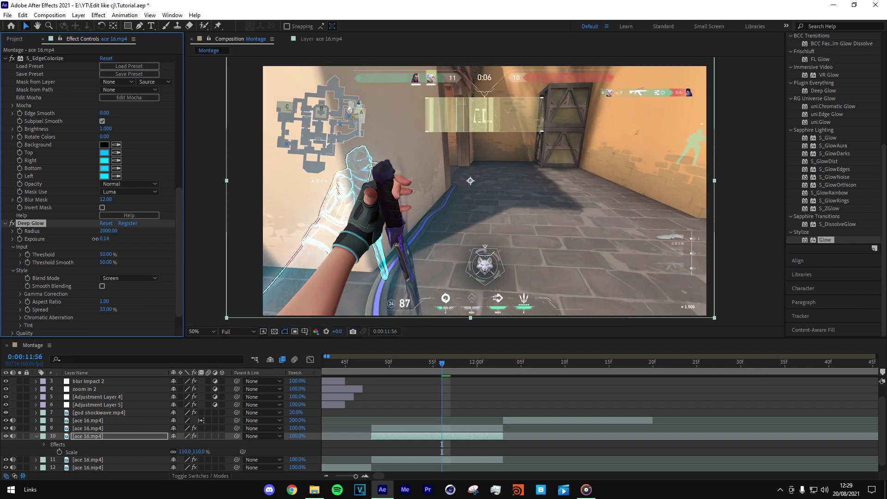
Set the preview resolution to Half and play the glowing hand outline from 0:00:11:47.
left_click_drag(495, 368, 365, 368)
left_click(241, 331)
left_click(233, 365)
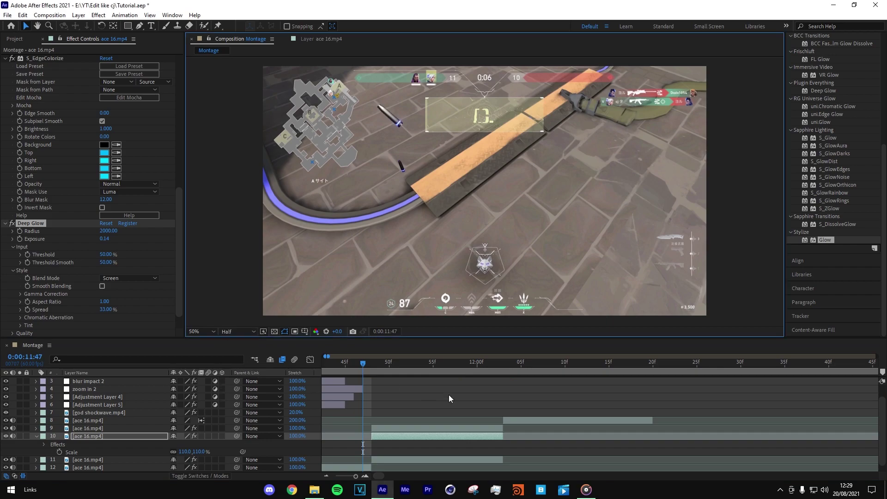
scroll(434, 389, "down", 1)
key("space")
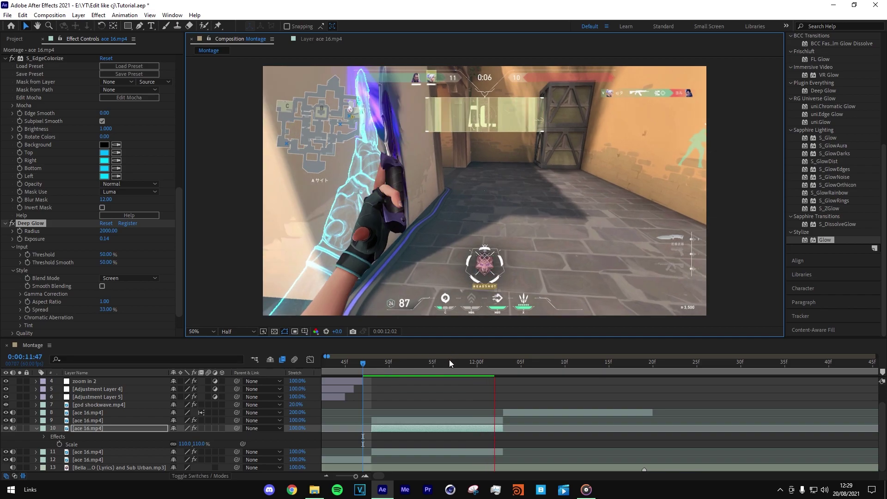
Open the ace 16.mp4 clip on layer 8 in its Layer view at 0:00:12:03 with the Roto Brush at full resolution.
left_click(495, 367)
mouse_move(495, 367)
left_mouse_down()
mouse_move(504, 364)
mouse_move(484, 364)
mouse_move(542, 367)
mouse_move(504, 372)
left_mouse_up()
left_click(532, 412)
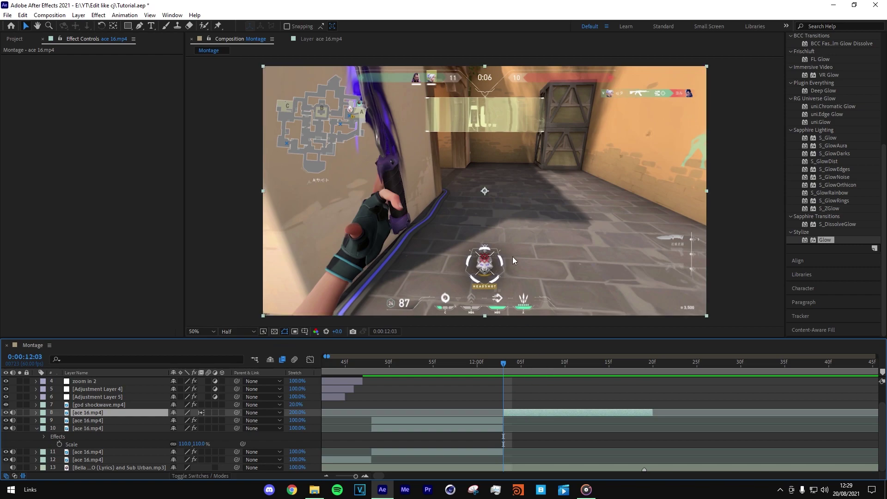
left_click(540, 398)
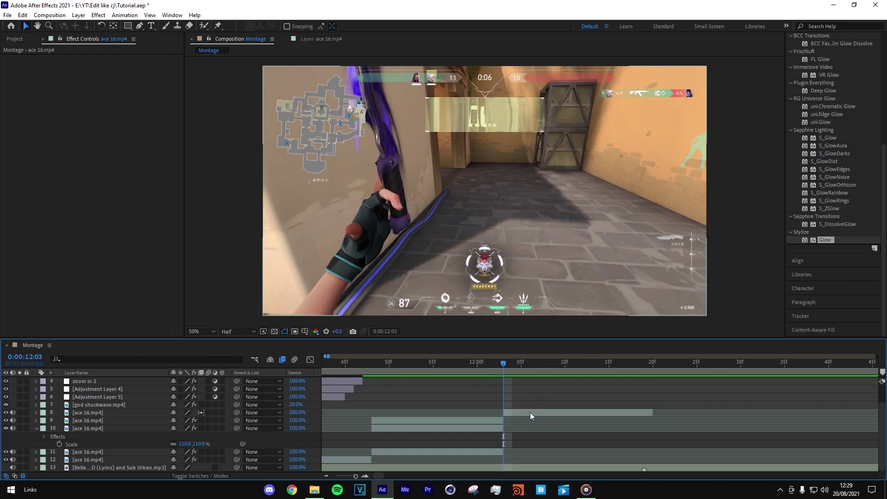
double_click(531, 413)
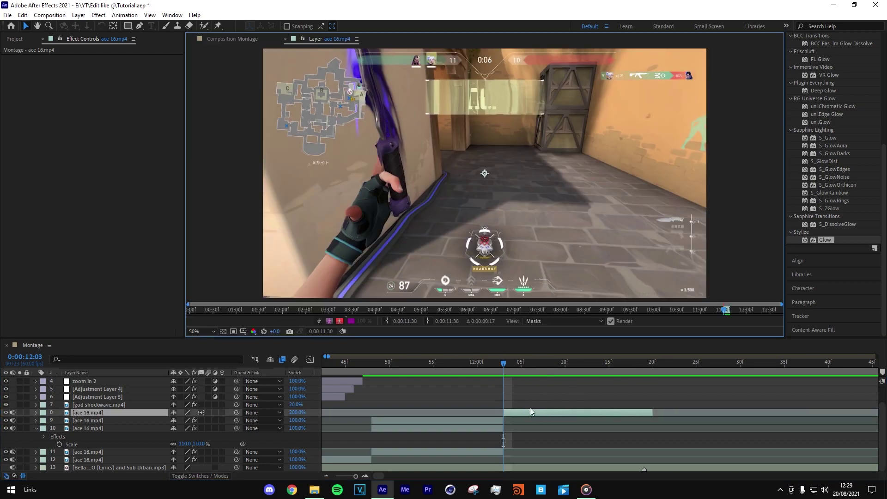
left_click(204, 25)
scroll(226, 60, "down", 1)
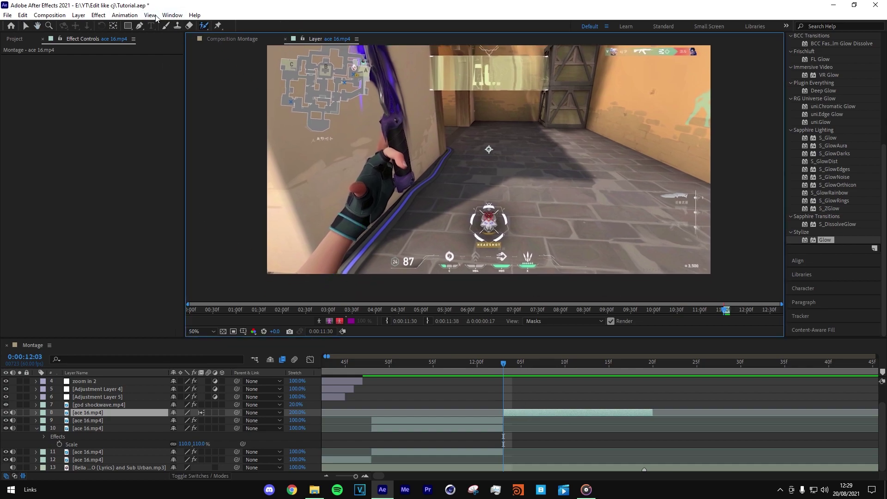
left_click(153, 15)
mouse_move(194, 61)
left_click(338, 62)
Paint Roto Brush foreground strokes over the forearm, glove and knife in the layer 8 clip at 0:00:12:03.
key("period")
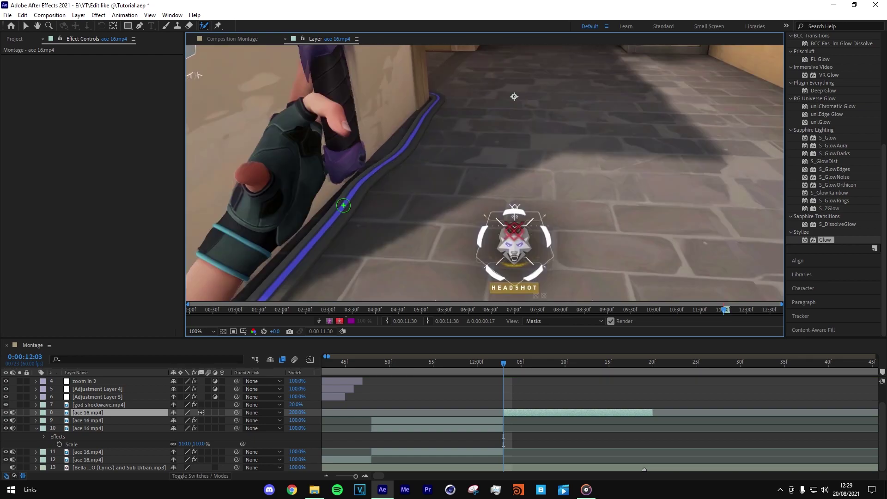
scroll(343, 205, "down", 2)
left_click_drag(326, 216, 269, 234)
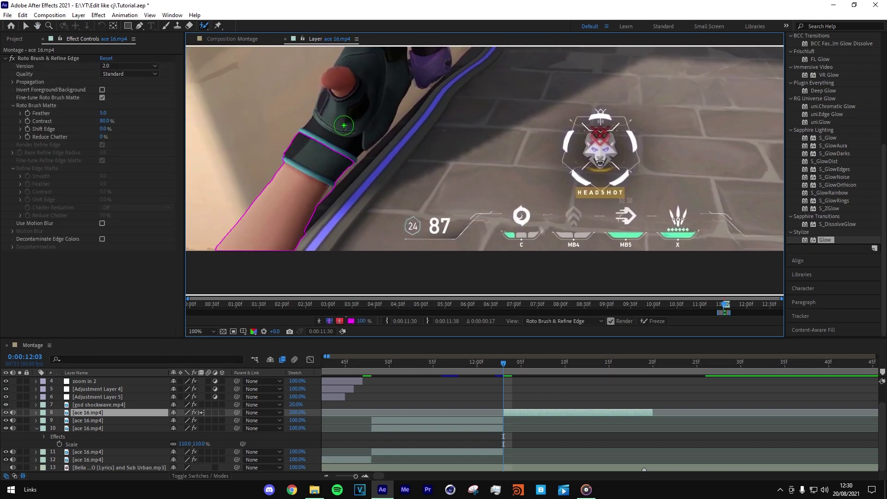
left_click_drag(338, 128, 305, 234)
left_click_drag(316, 181, 282, 256)
left_click_drag(358, 158, 332, 257)
scroll(331, 133, "down", 4)
scroll(331, 133, "up", 3)
left_click_drag(398, 104, 428, 222)
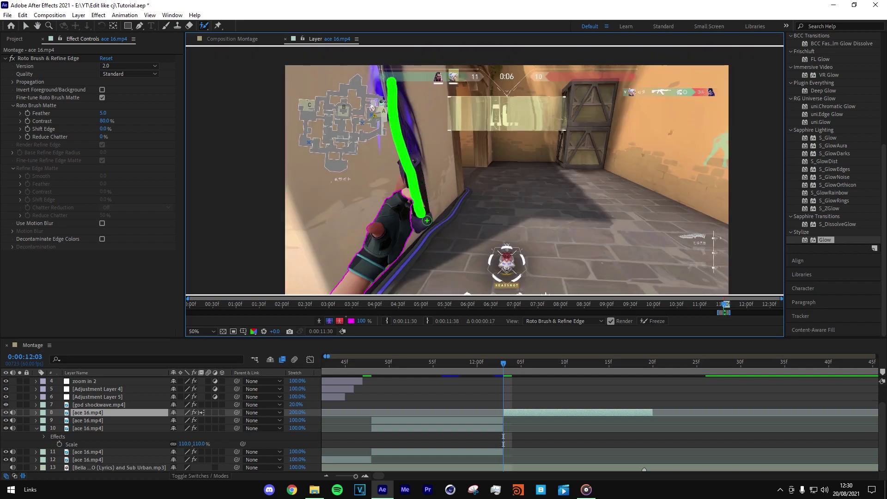
Propagate the Roto Brush matte through 0:00:12:20, freeze it and return to the Montage composition.
scroll(346, 236, "down", 2)
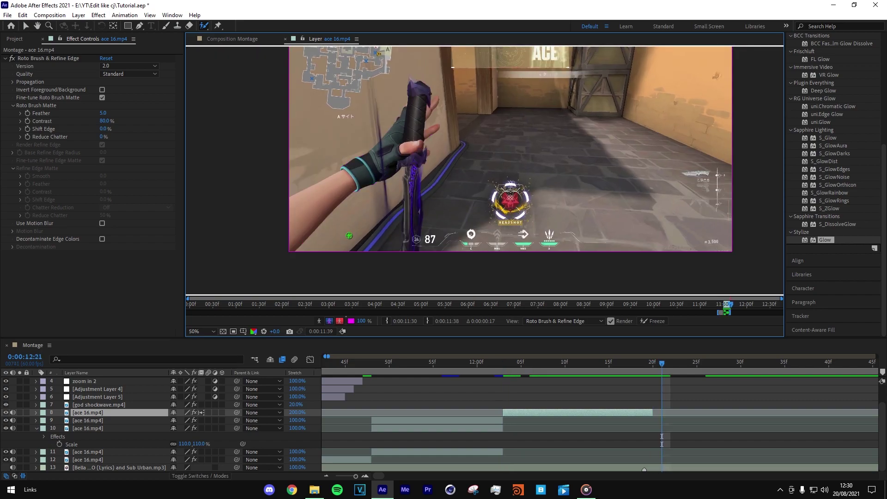
key("Page_Up")
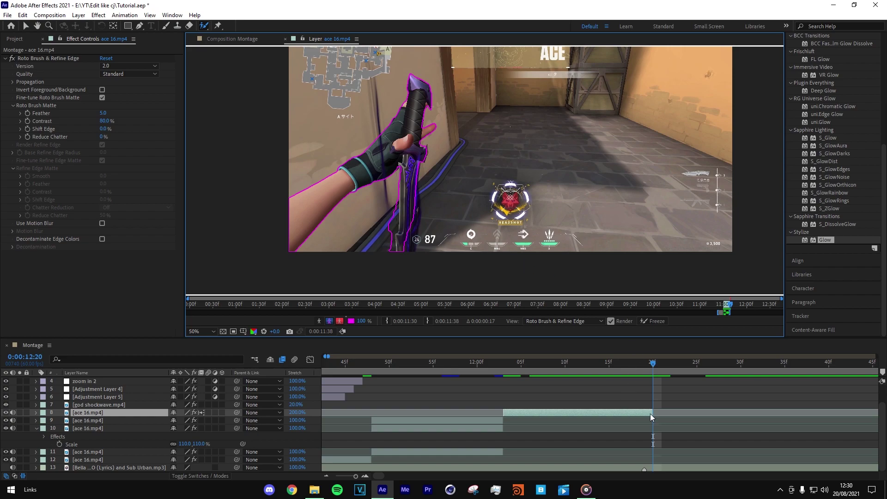
left_click(652, 321)
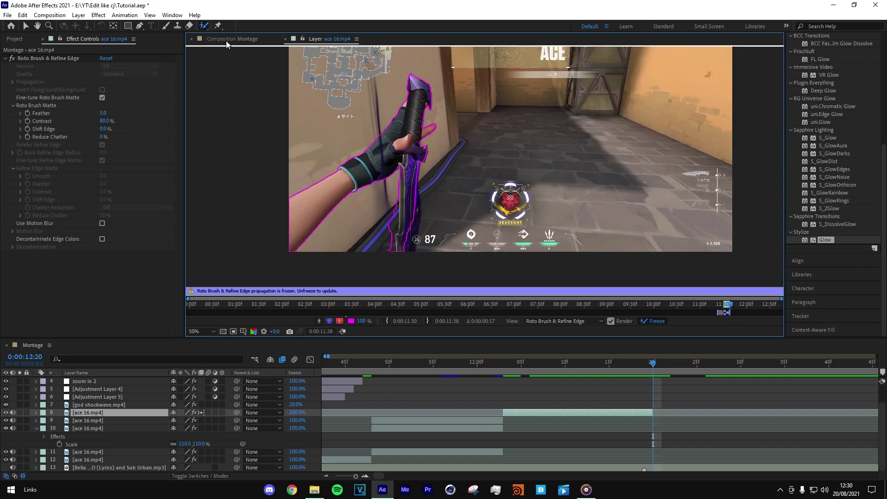
left_click(226, 39)
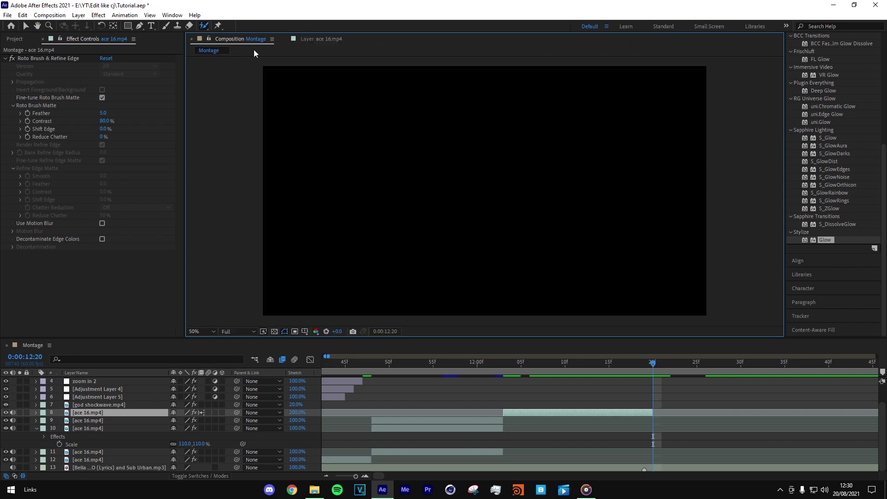
Duplicate the rotoscoped layer 8 clip and delete Roto Brush & Refine Edge from the lower copy on layer 9.
left_click(597, 429)
mouse_move(618, 370)
left_mouse_down()
mouse_move(569, 363)
mouse_move(628, 361)
left_mouse_up()
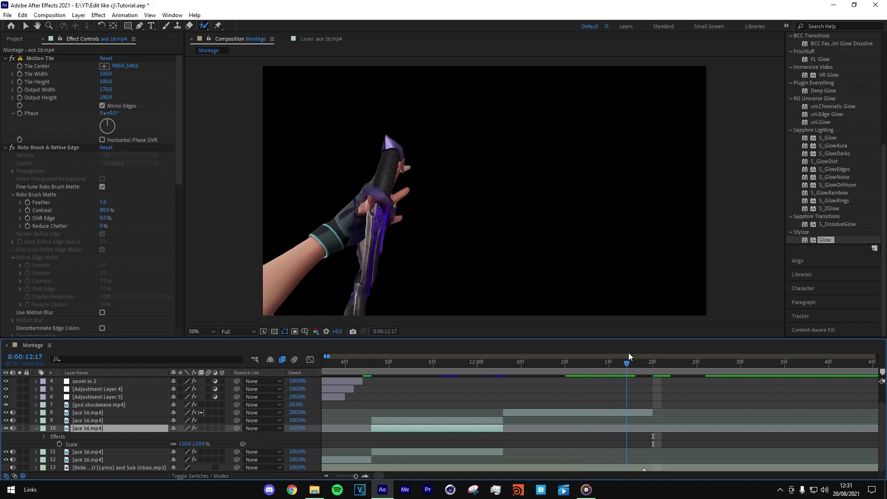
left_click(615, 415)
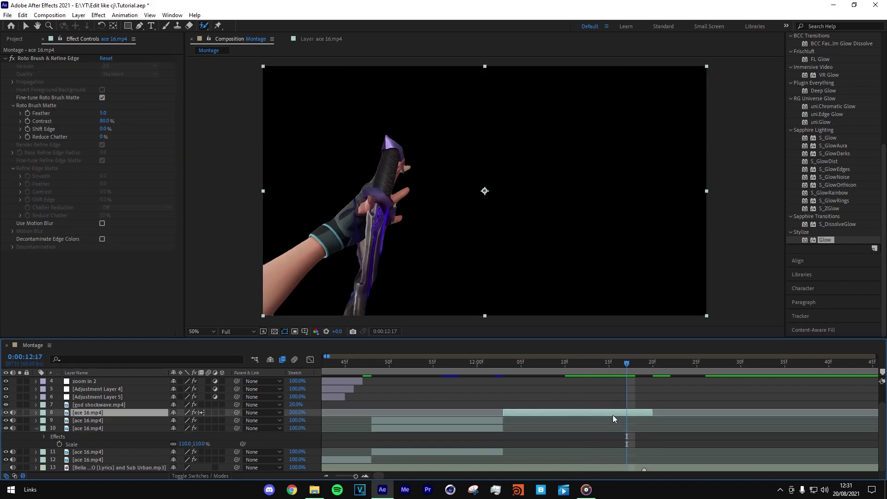
key("ctrl+d")
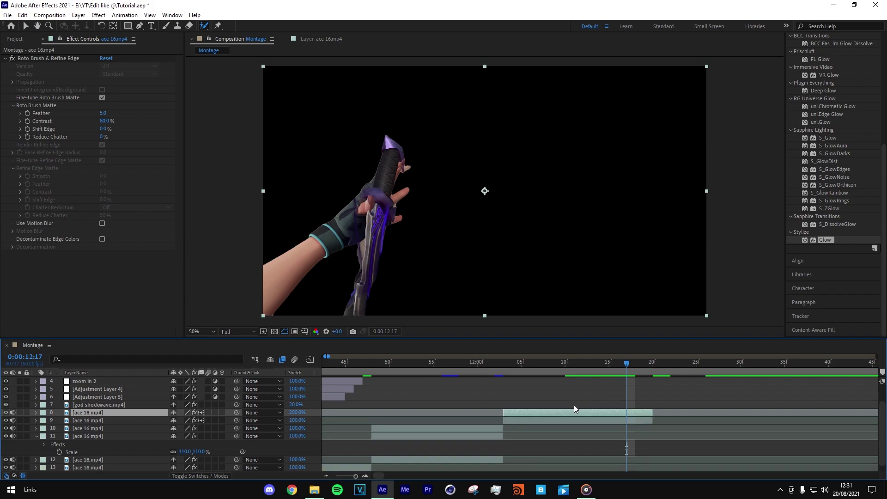
left_click(553, 420)
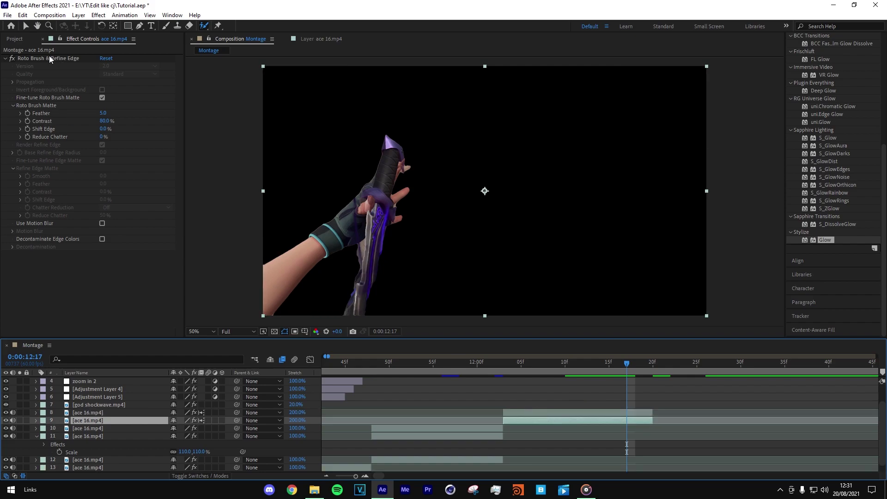
left_click(35, 61)
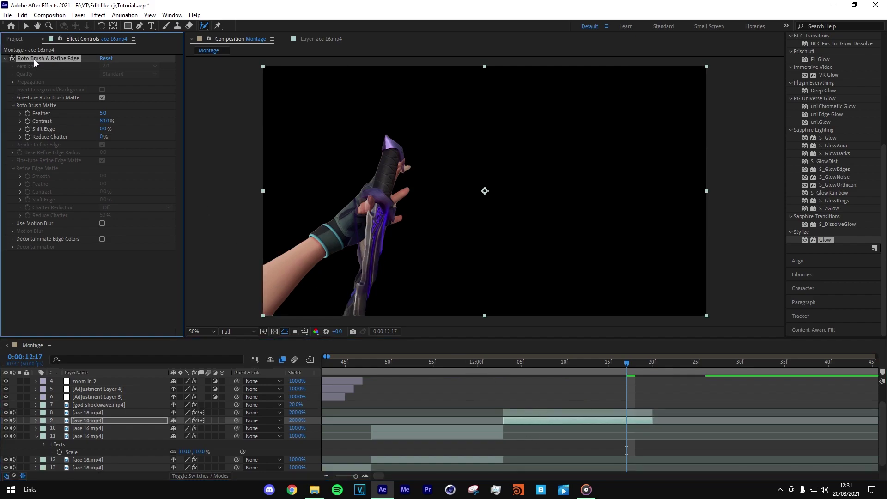
key("Delete")
Duplicate the rotoscoped layer 8 clip again, select the copy on layer 9 and go to 0:00:12:04.
left_click(563, 415)
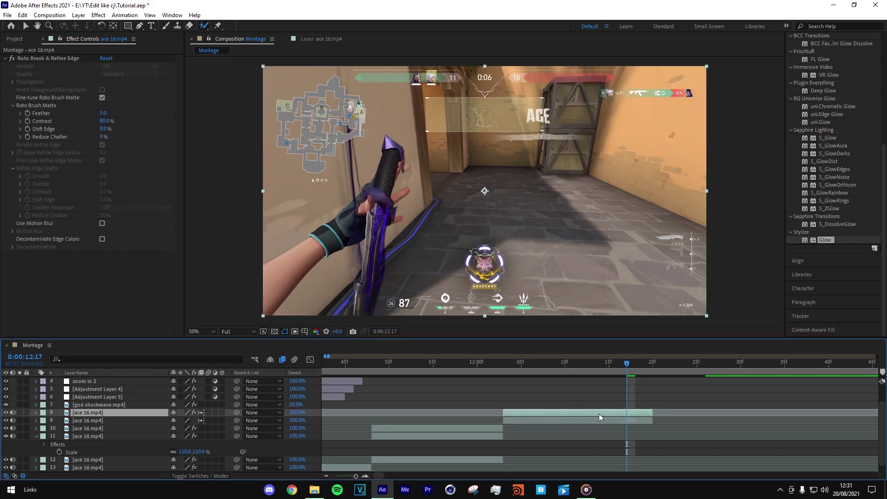
key("ctrl+d")
left_click(518, 419)
left_click(519, 371)
key("Page_Up")
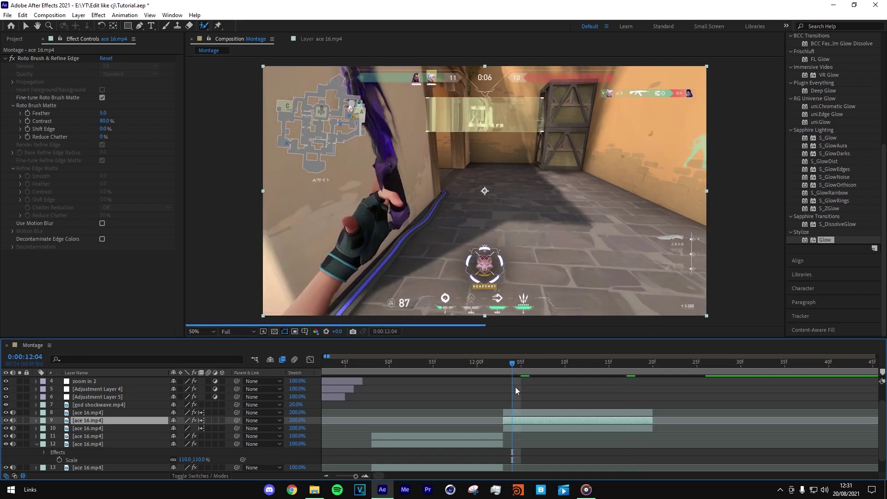
Set the scale of the rotoscoped copy on layer 9 to 110%, matching the outline clip on layer 12.
scroll(490, 437, "down", 1)
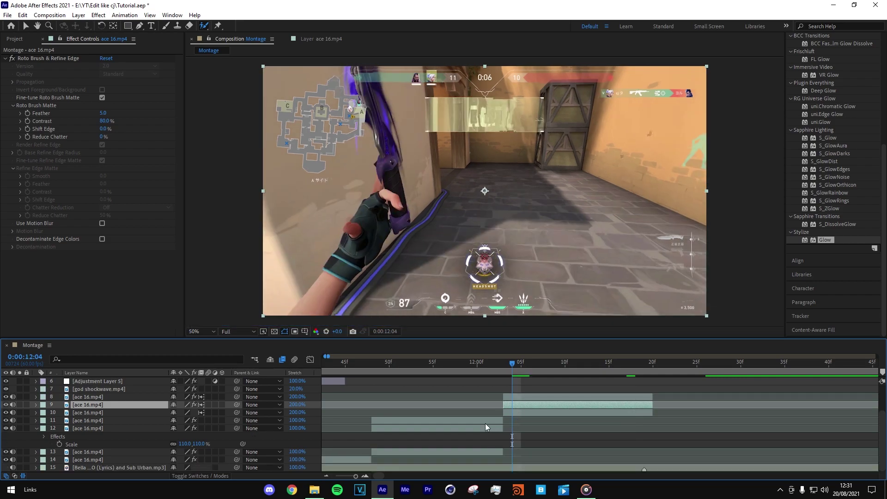
left_click(486, 429)
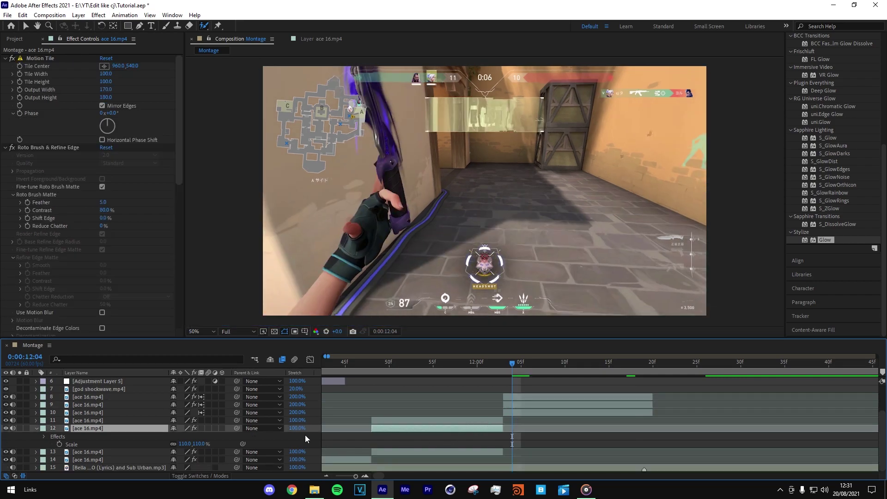
left_click(525, 404)
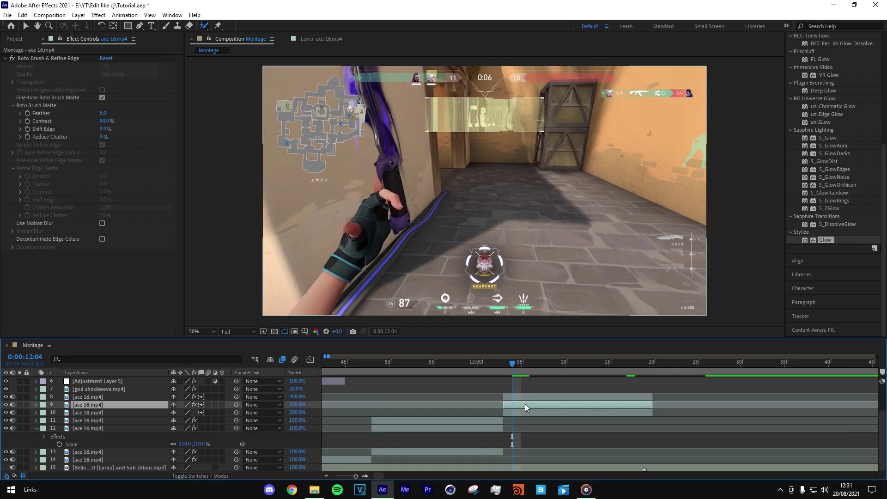
key("s")
left_click(185, 451)
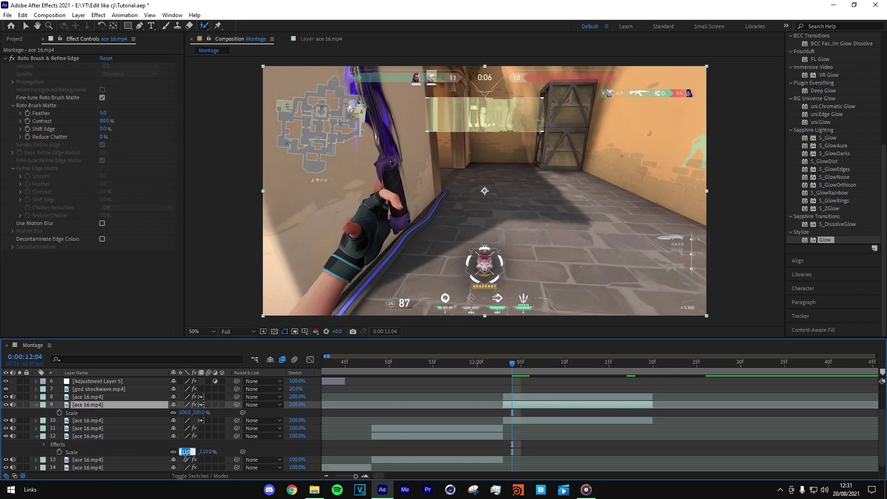
left_click(185, 412)
type("110")
key("Return")
Match layer 9's position to layer 12 at 110% scale and check the offset hand at 0:00:12:05.
left_click(114, 437)
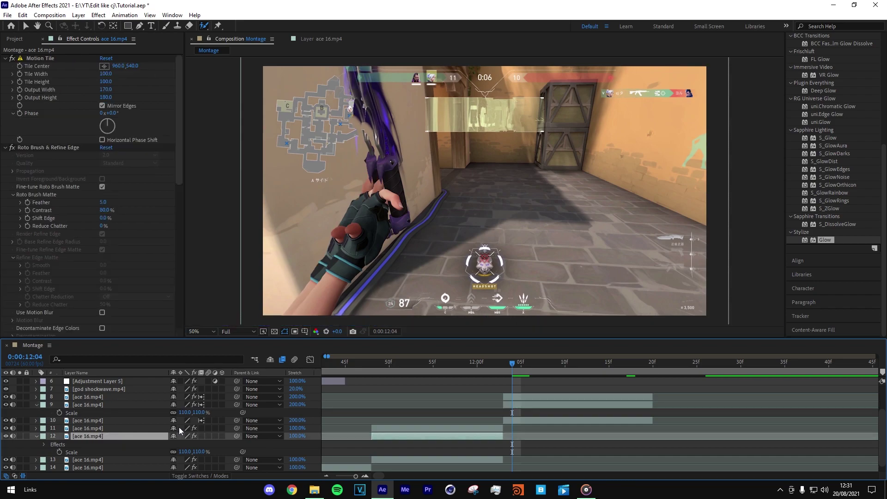
key("p")
key("s")
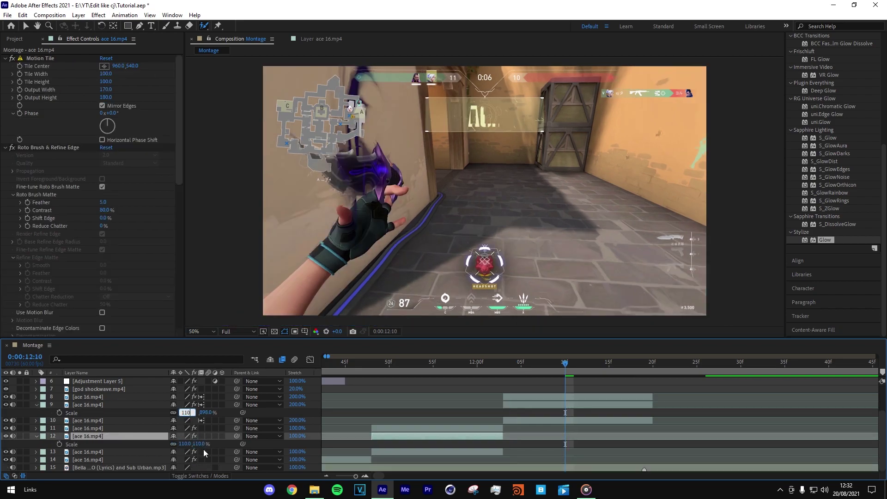
left_click(209, 447)
left_click(204, 444)
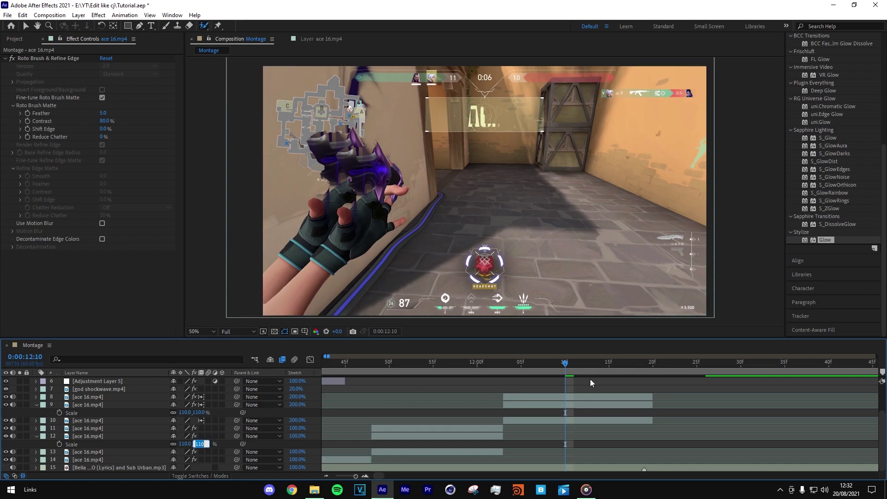
left_click(579, 406)
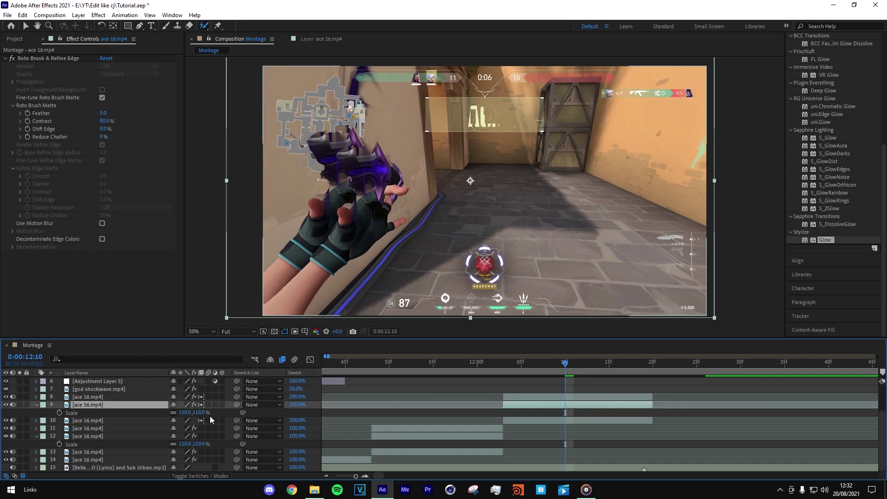
left_click(519, 368)
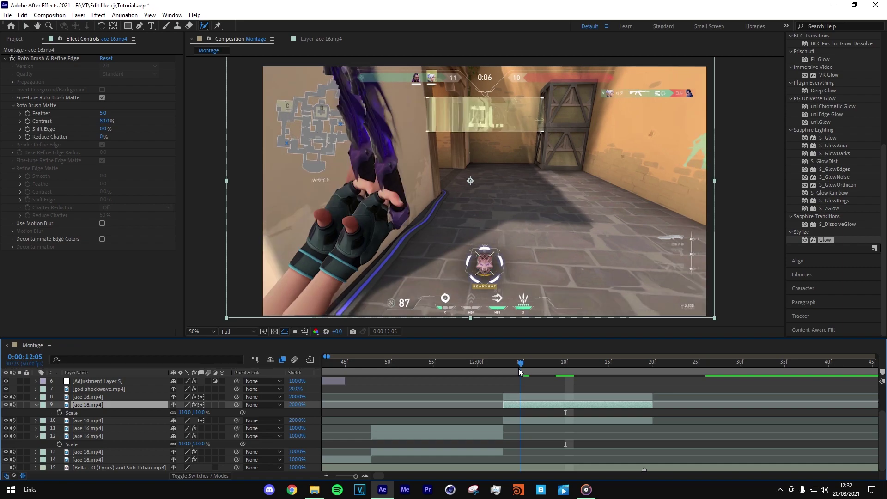
Copy S_EdgeColorize and Deep Glow from the outline clip on layer 12 onto the offset rotoscoped clip on layer 9.
left_click(471, 438)
scroll(96, 281, "down", 10)
scroll(95, 231, "up", 8)
left_click(22, 201)
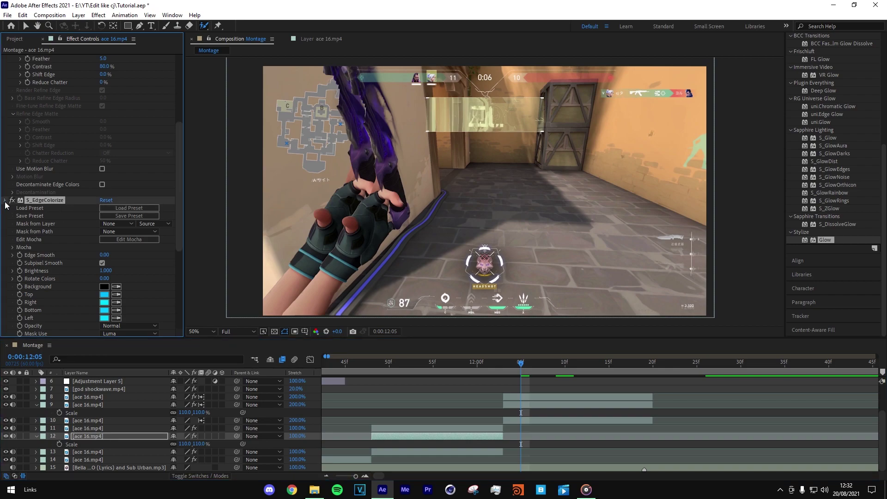
left_click(5, 202)
scroll(31, 232, "up", 1)
scroll(31, 232, "down", 1)
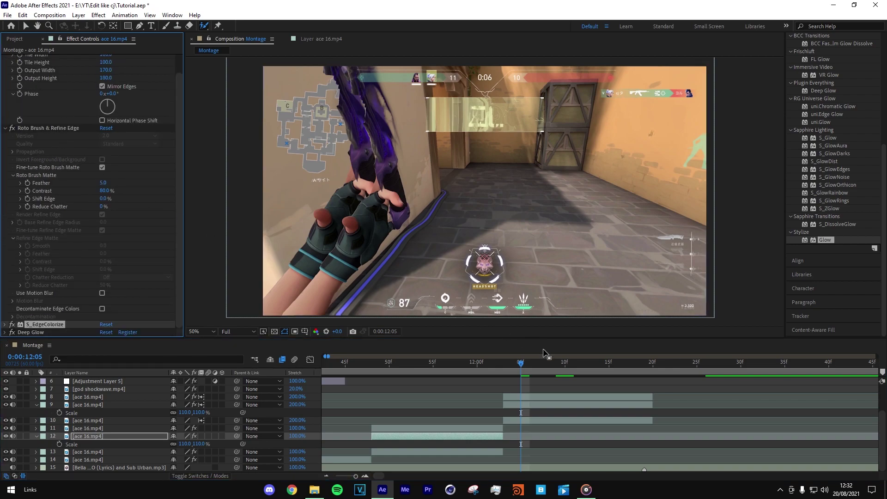
left_click(37, 332)
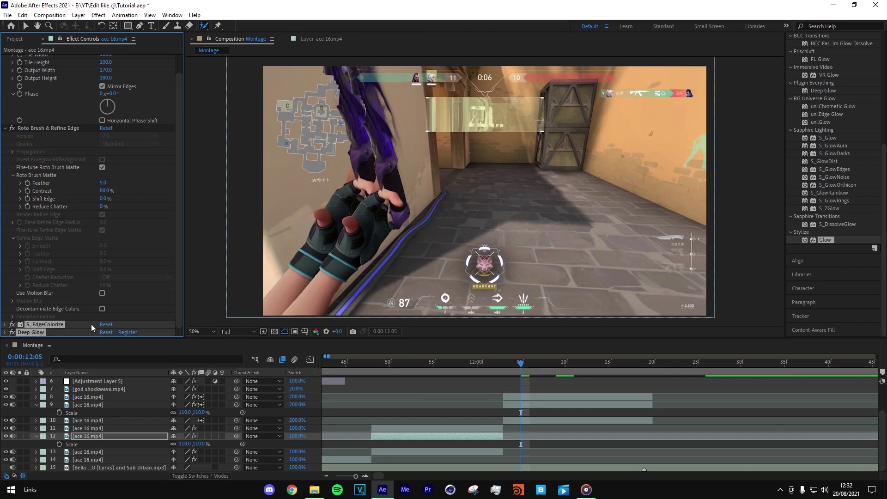
left_click(529, 403)
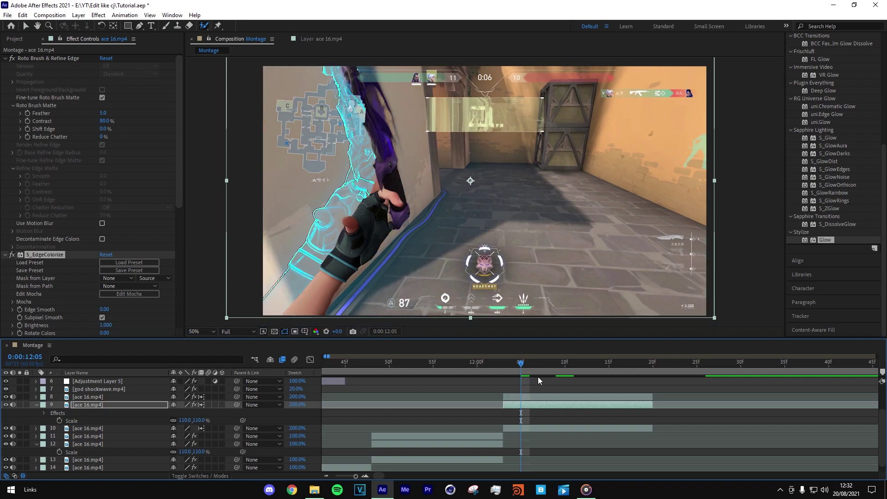
Set layer 9's blending mode to Linear Dodge and check the outlined hand at 0:00:12:17.
left_click_drag(532, 368, 562, 363)
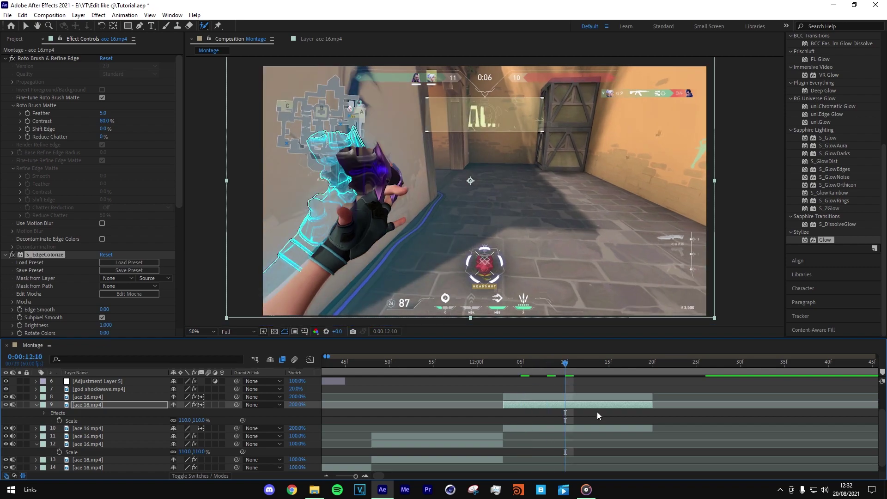
right_click(586, 401)
mouse_move(661, 250)
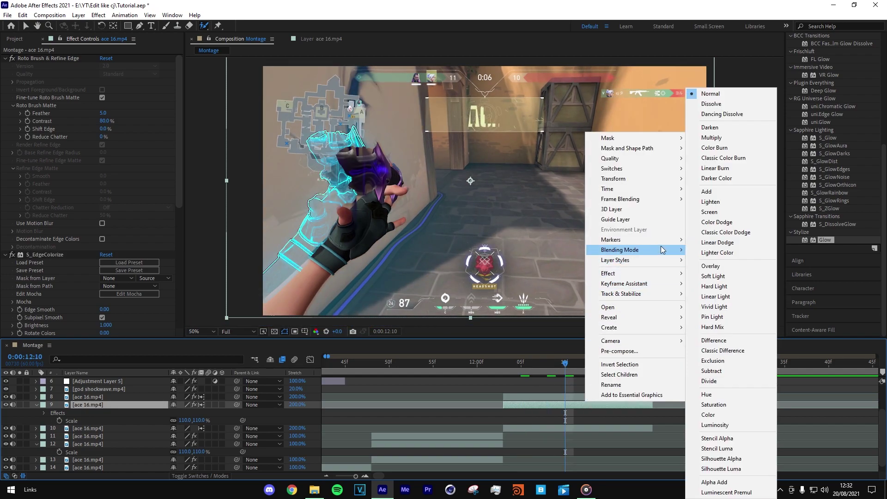
left_click(734, 242)
left_click_drag(570, 367, 623, 365)
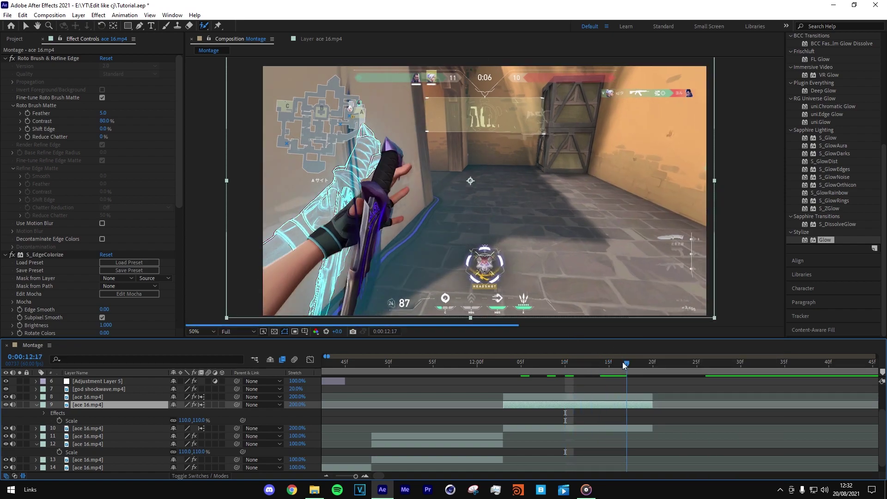
Preview the outlined hand from 0:00:11:47 and go to 0:00:11:56.
left_click(363, 369)
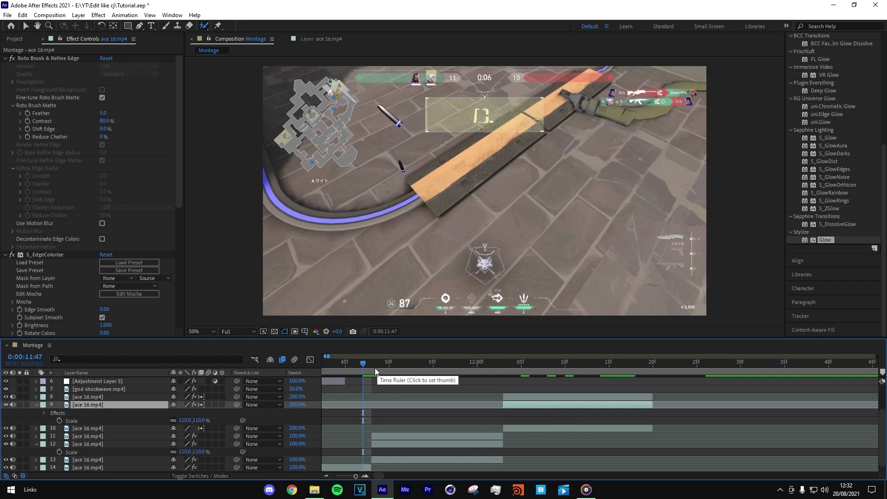
key("space")
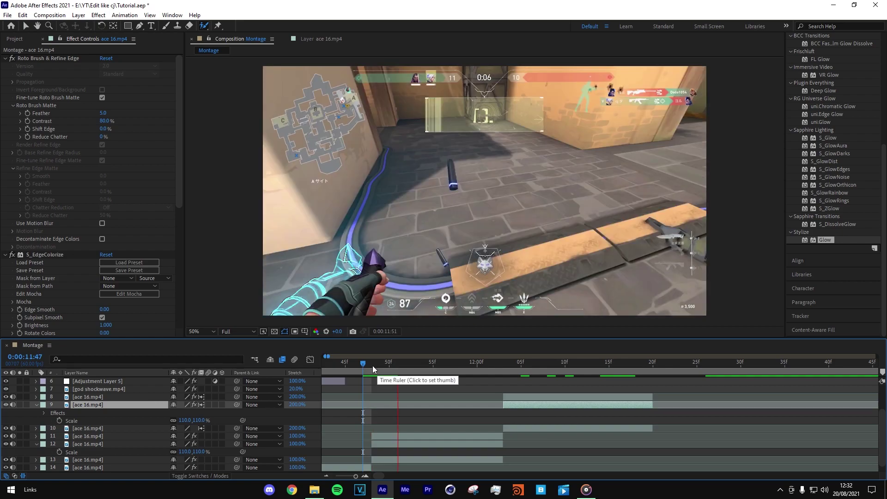
mouse_move(426, 363)
left_mouse_down()
mouse_move(451, 365)
mouse_move(423, 364)
mouse_move(429, 355)
mouse_move(442, 364)
left_mouse_up()
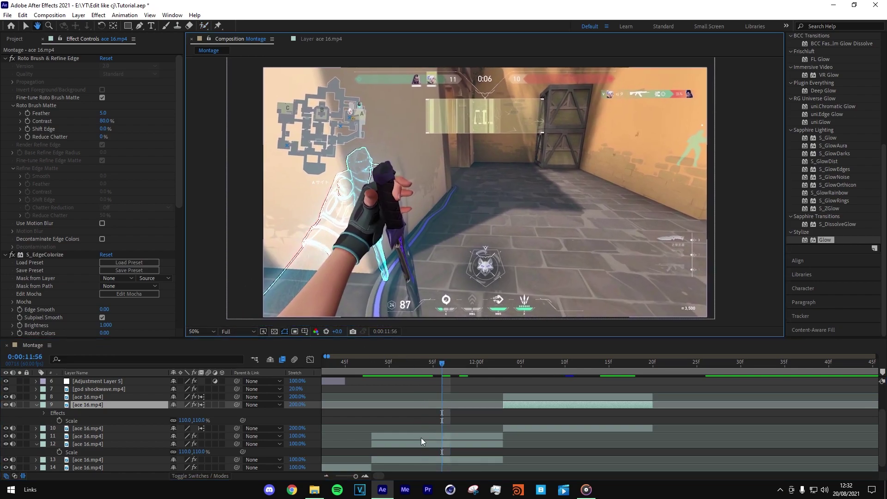
Try a Gaussian Blur with 11.5 blurriness on the layer 13 background clip and delete it again.
left_click(434, 459)
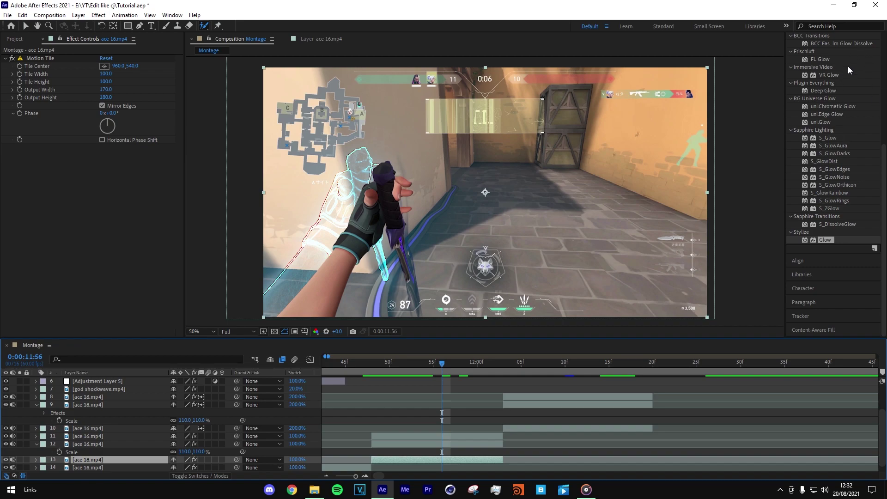
scroll(852, 74, "up", 6)
left_click(875, 92)
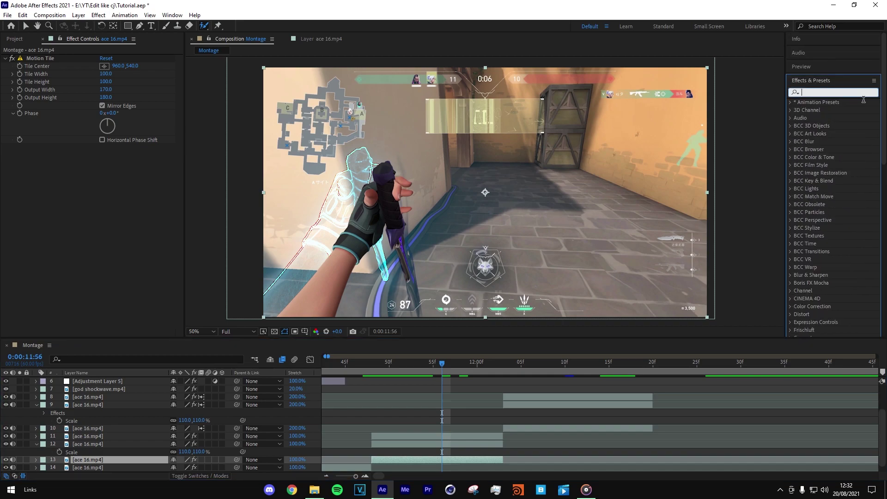
type("gaus")
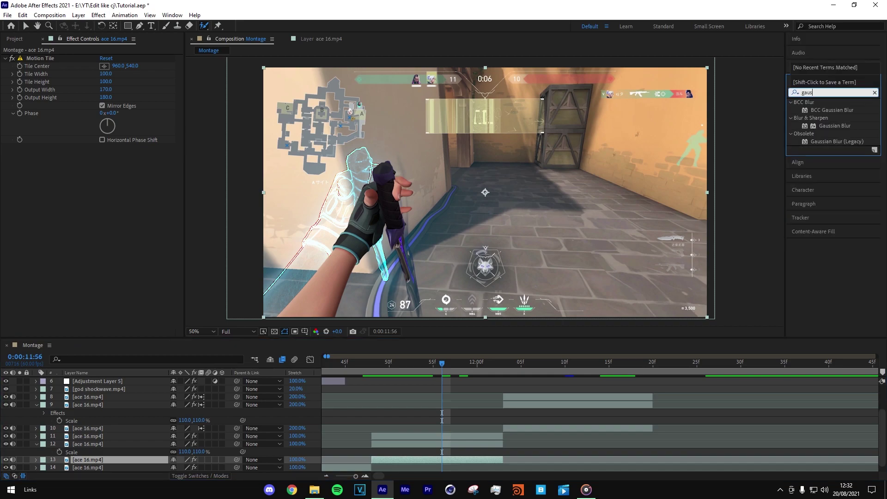
left_click_drag(837, 128, 487, 462)
left_click_drag(105, 155, 172, 171)
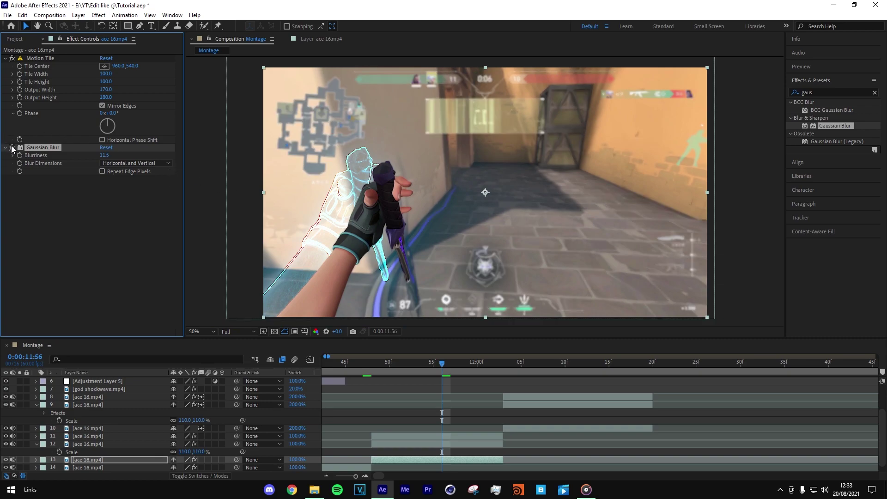
key("Delete")
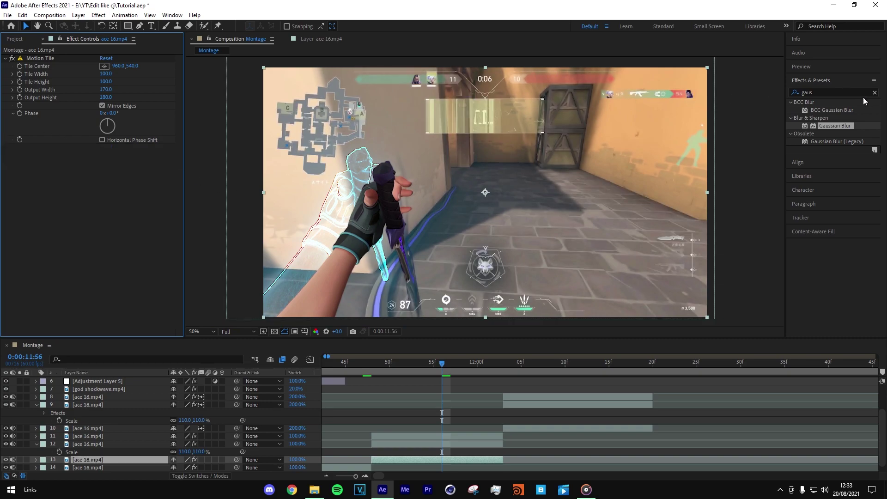
Find the BCC Lens Blur OBS effect and apply it to the background clip on layer 13.
left_click(875, 93)
type("bcc")
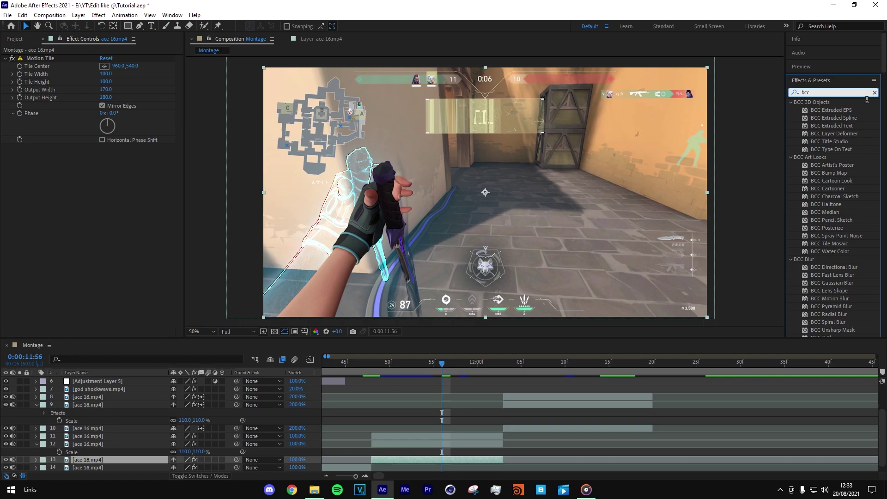
type(" lens")
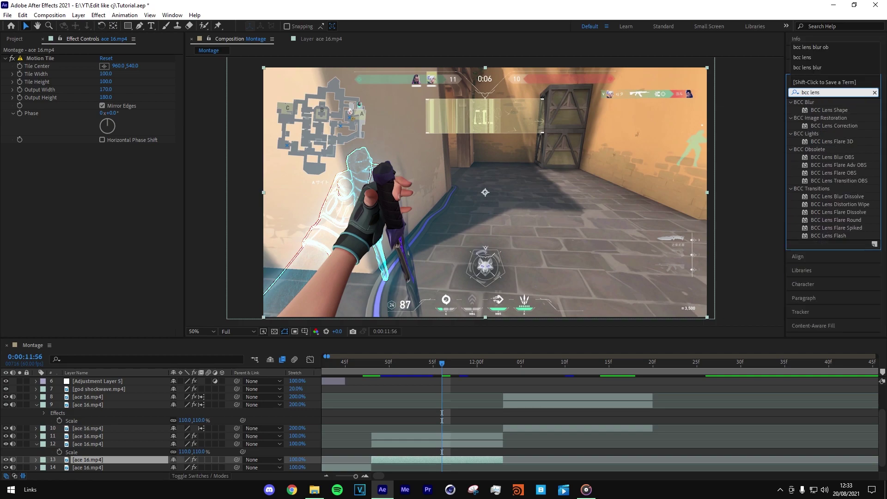
type(" blujr ob")
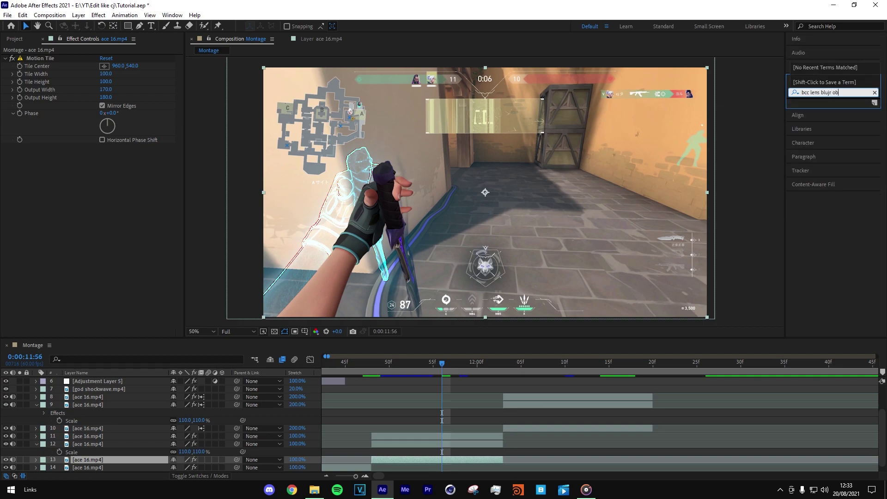
key("BackSpace")
key("BackSpace")
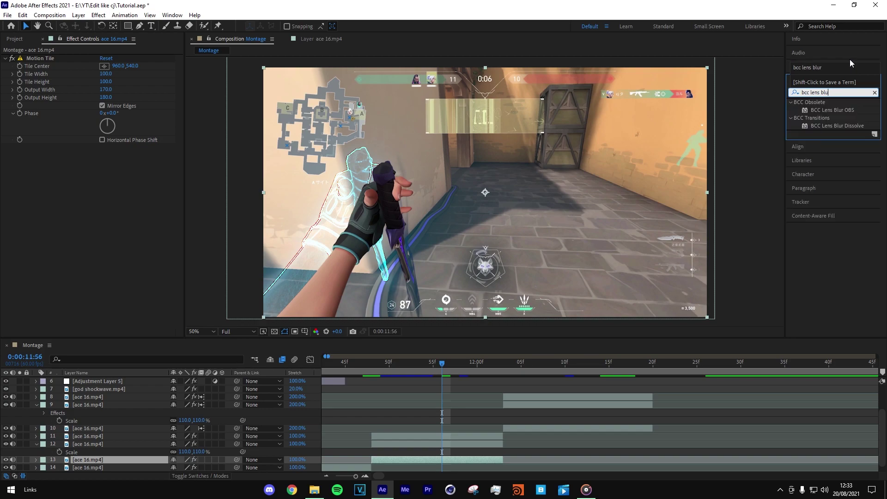
type("r obs")
left_click_drag(832, 110, 462, 460)
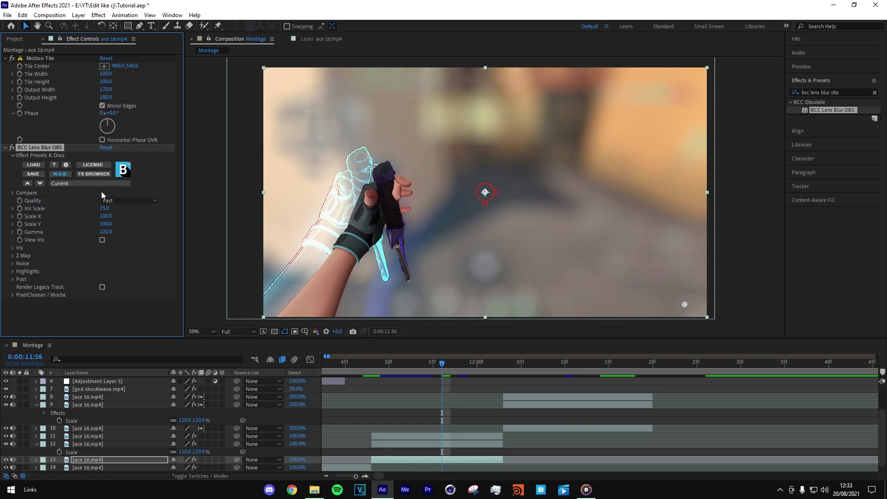
Set the lens blur's Iris Scale to 2.0 and Gamma to 473 on layer 13.
left_click_drag(102, 209, 70, 209)
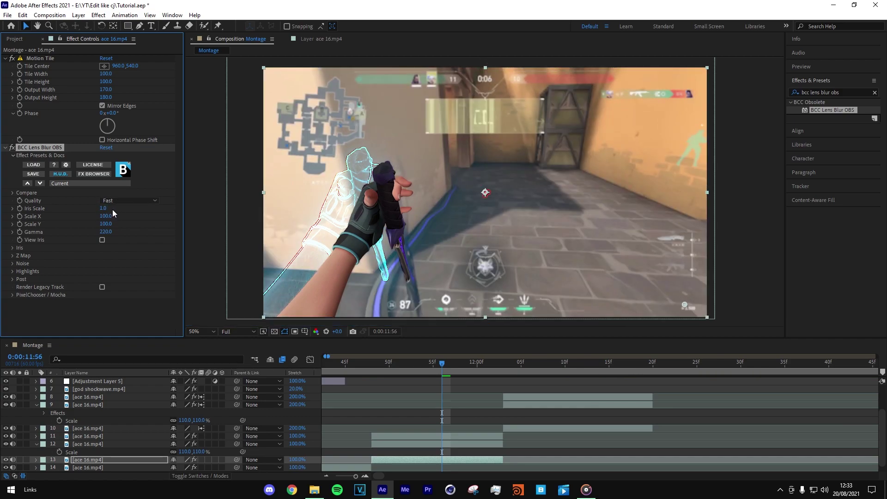
left_click(105, 208)
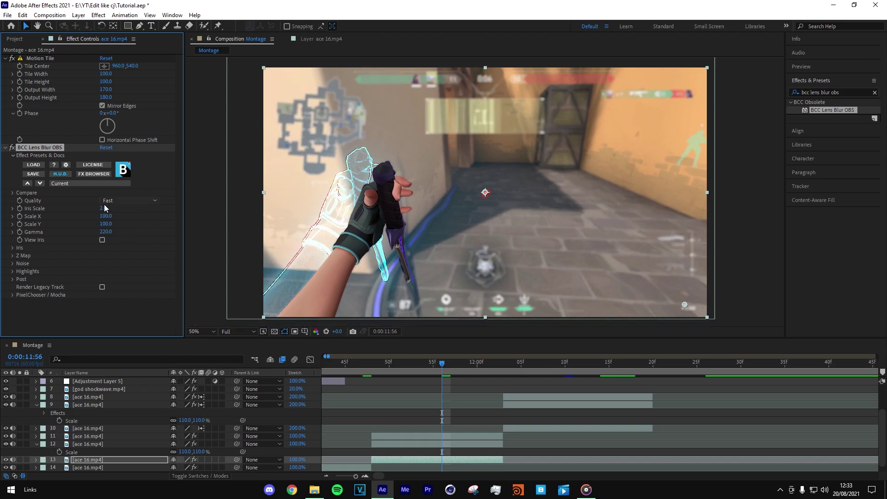
left_click_drag(106, 232, 234, 244)
Check the blur at 0:00:12:00 and copy BCC Lens Blur OBS onto the slowed background clip on layer 10.
left_click(477, 364)
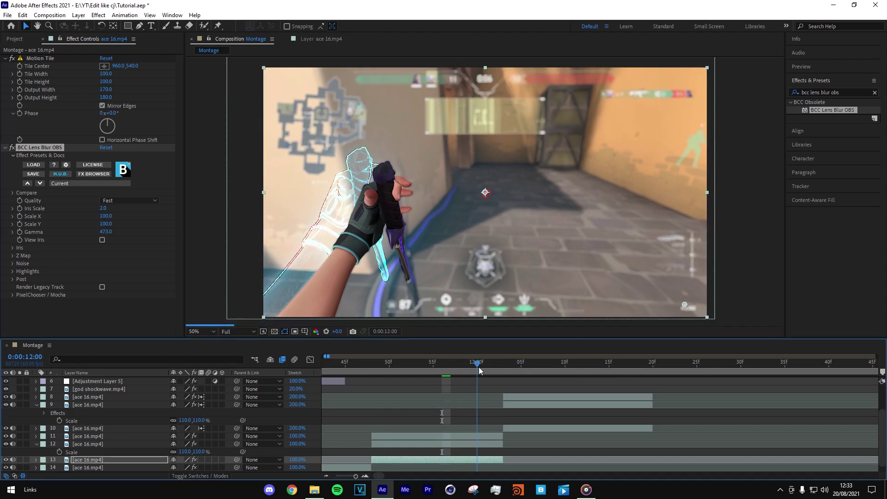
left_click(128, 303)
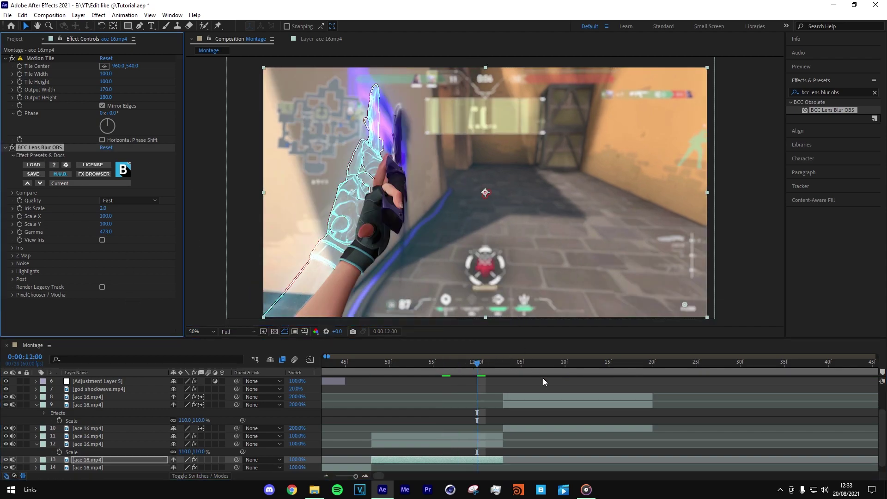
left_click(532, 430)
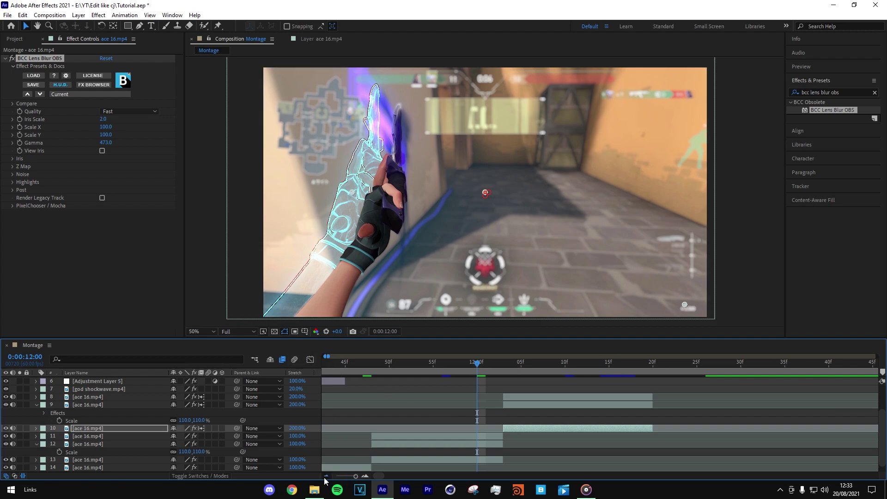
Preview the montage at Half resolution from several start points between 0:00:09:39 and 0:00:11:13 to review the outline and blur effects.
left_click(325, 476)
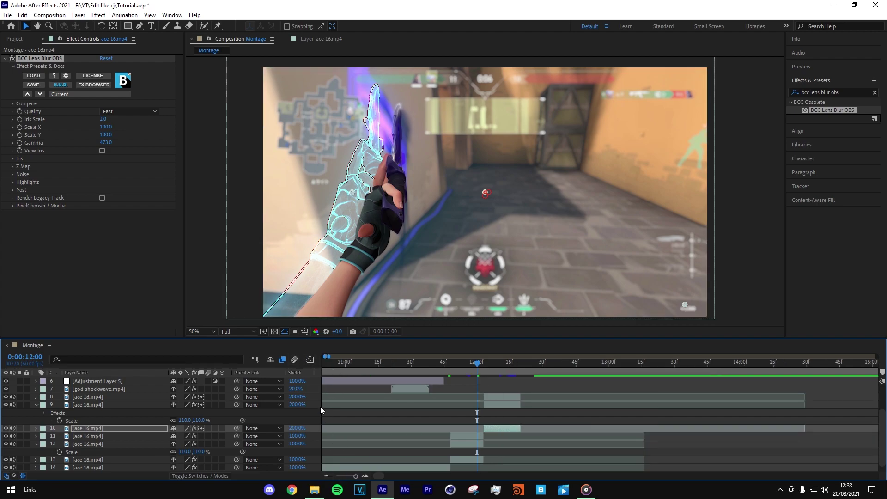
left_click(402, 382)
left_click(327, 478)
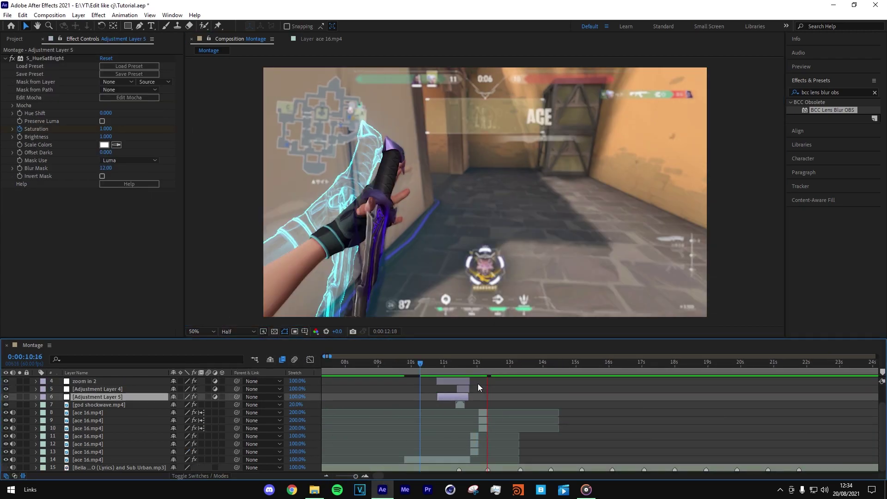
left_click(421, 367)
left_click_drag(422, 367, 399, 367)
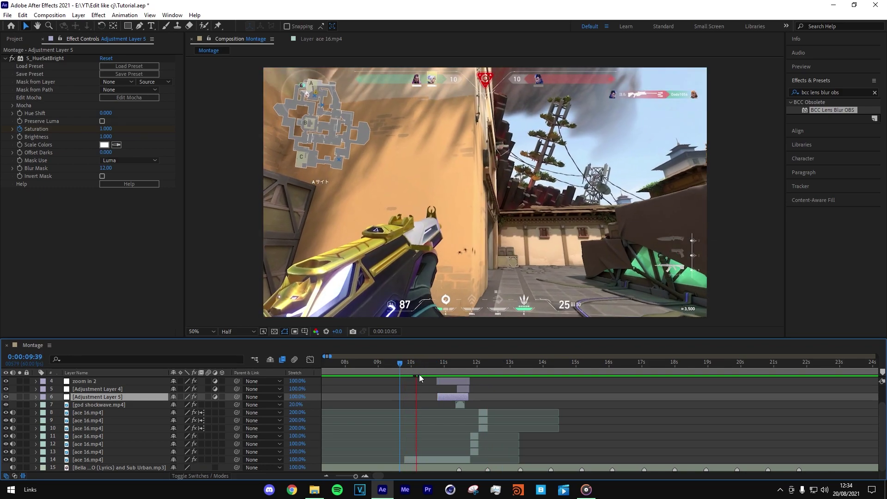
left_click(404, 367)
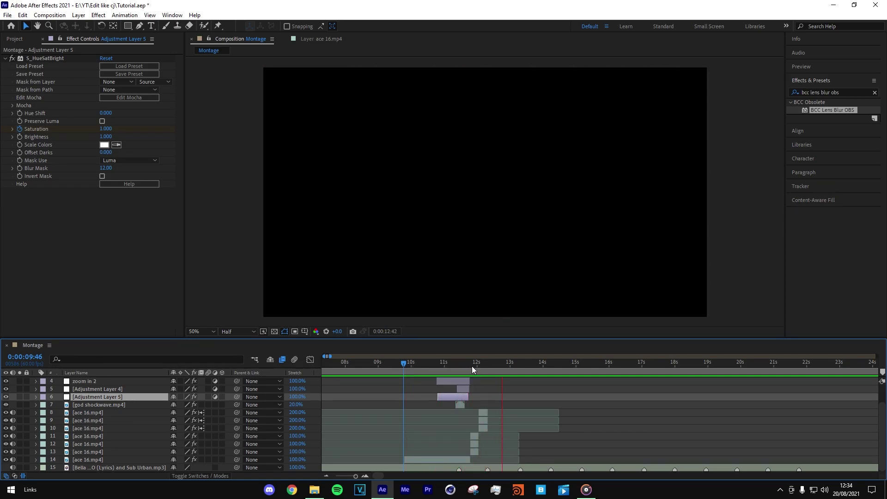
left_click(421, 365)
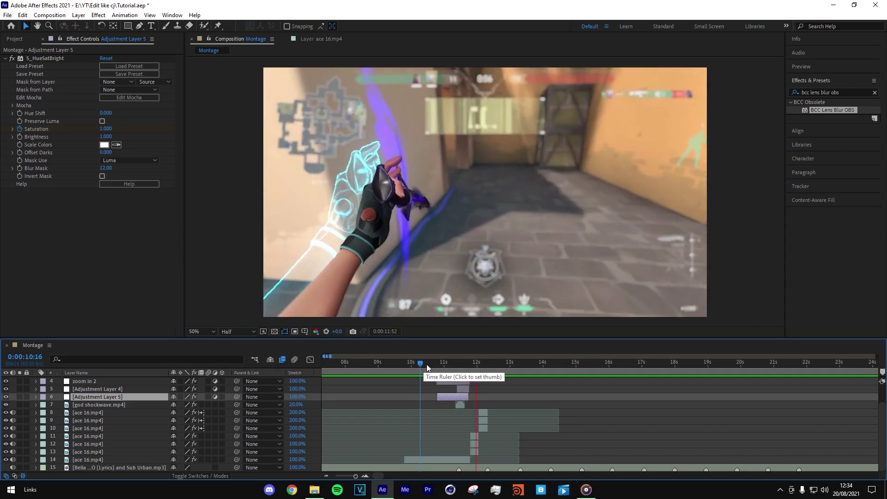
left_click(451, 364)
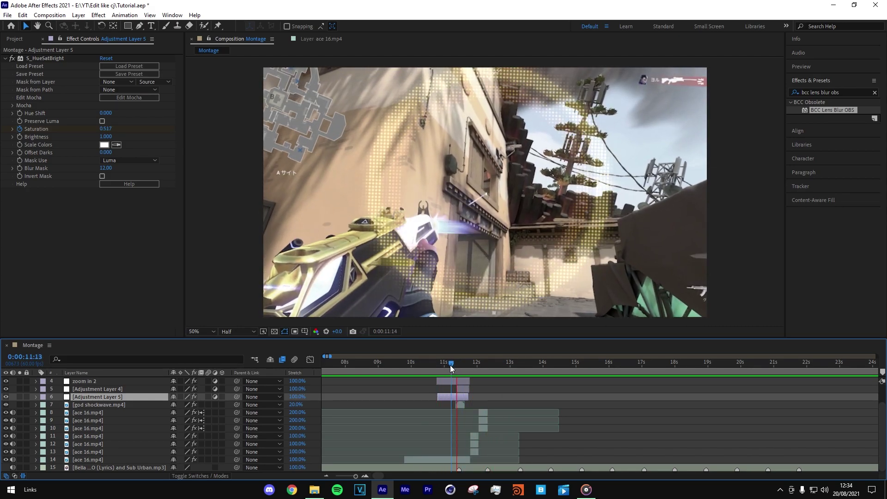
Examine the slowed clips on layers 8 and 10 and the outlined hand around 0:00:12:11.
left_click(484, 365)
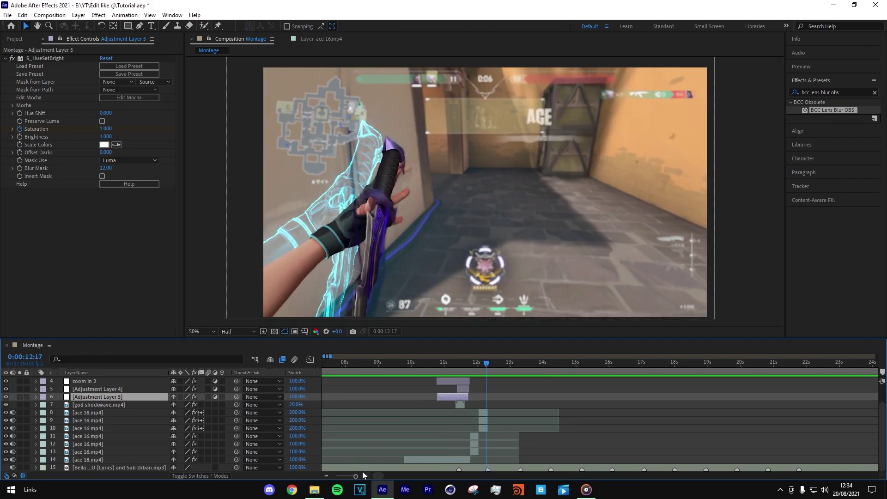
key("equal")
key("equal")
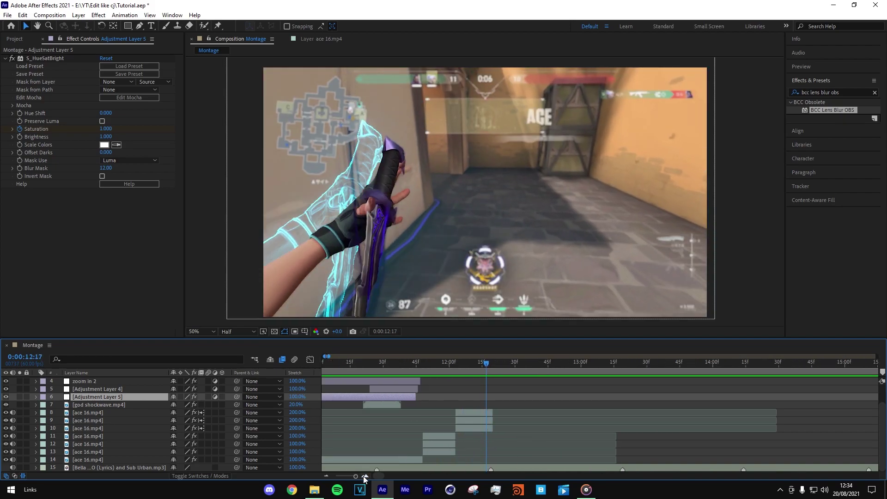
left_click(485, 413)
mouse_move(487, 366)
left_mouse_down()
mouse_move(495, 364)
mouse_move(468, 369)
mouse_move(494, 364)
mouse_move(476, 366)
left_mouse_up()
left_click(478, 428, "ctrl")
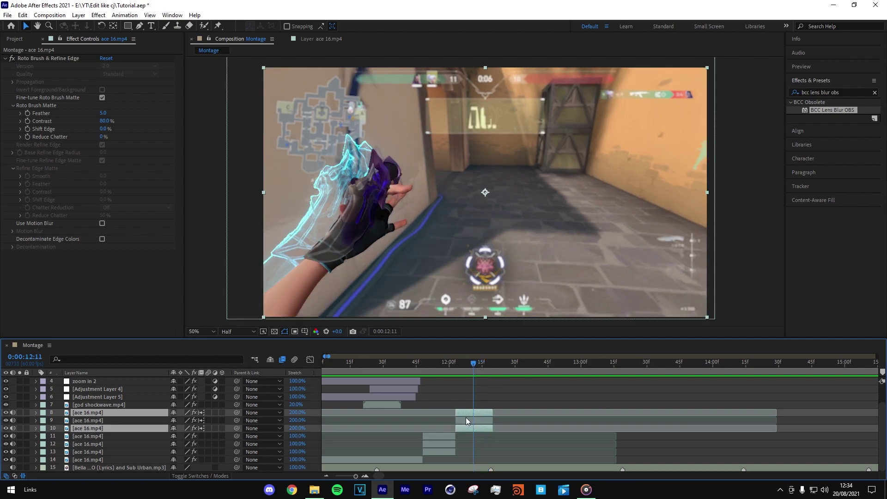
left_click(502, 383)
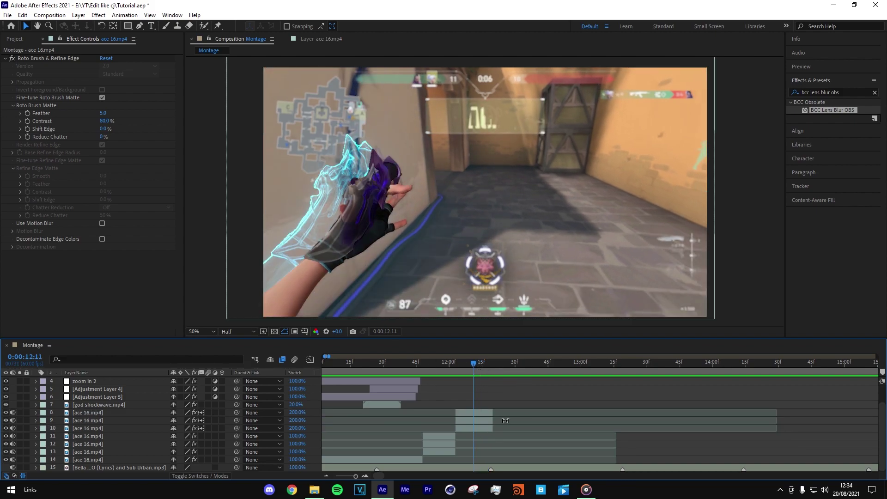
Examine the effects on the slowed ace 16.mp4 clips on layers 8 to 10 and on the clip on layer 11.
left_click(486, 413)
left_click(480, 428)
left_click(484, 414)
left_click(484, 421)
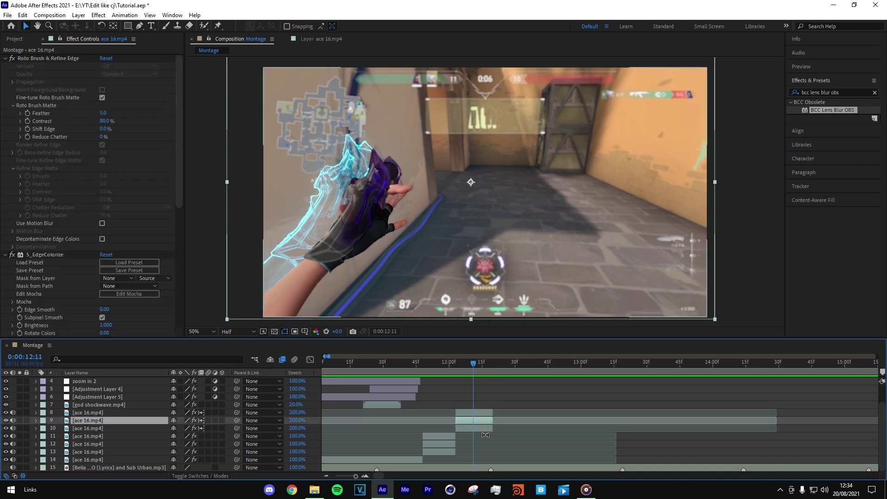
left_click(485, 435)
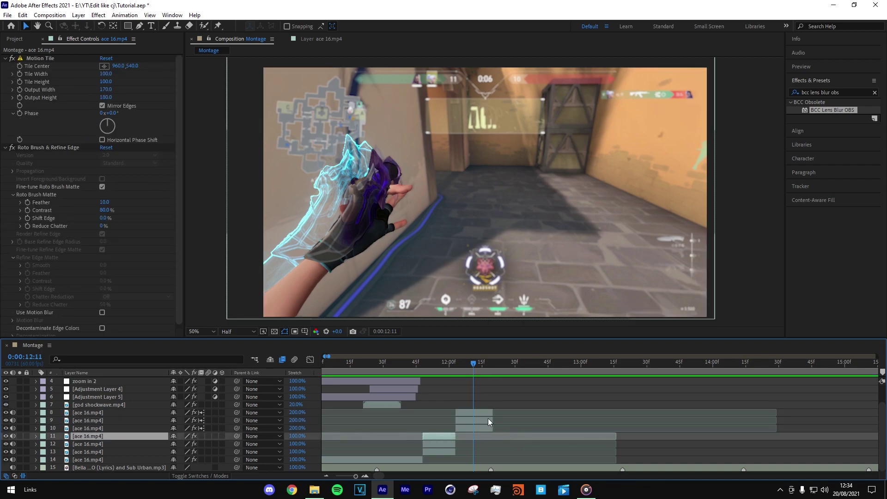
left_click(481, 414)
left_click(484, 422)
left_click(484, 428)
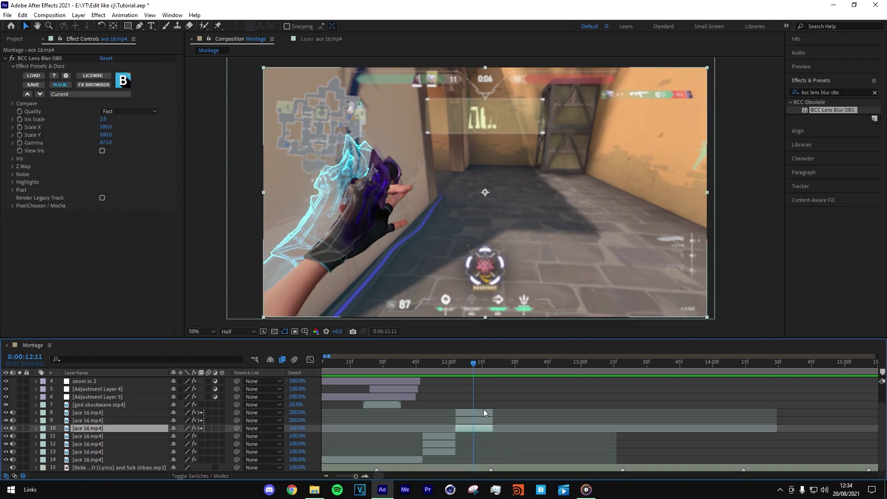
left_click(483, 411)
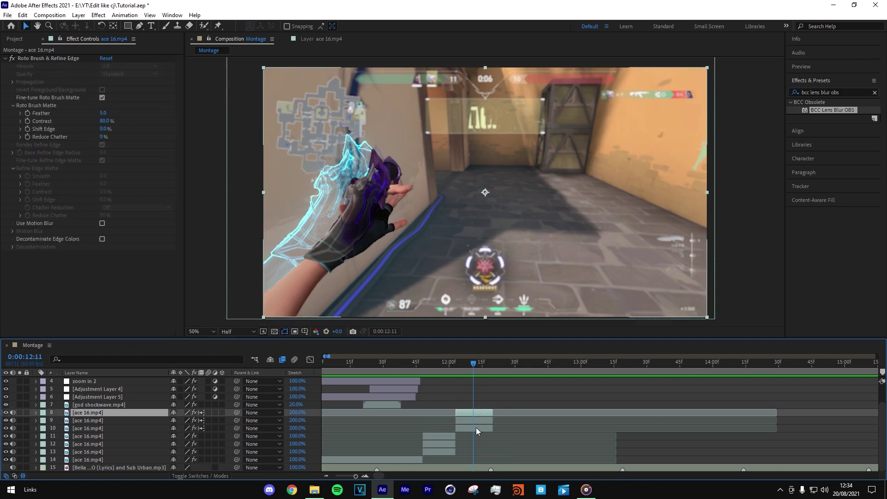
left_click(500, 396)
Pre-compose the three slowed ace 16.mp4 clips on layers 8 to 10 as Pre-comp 1, moving all attributes.
left_click(479, 412)
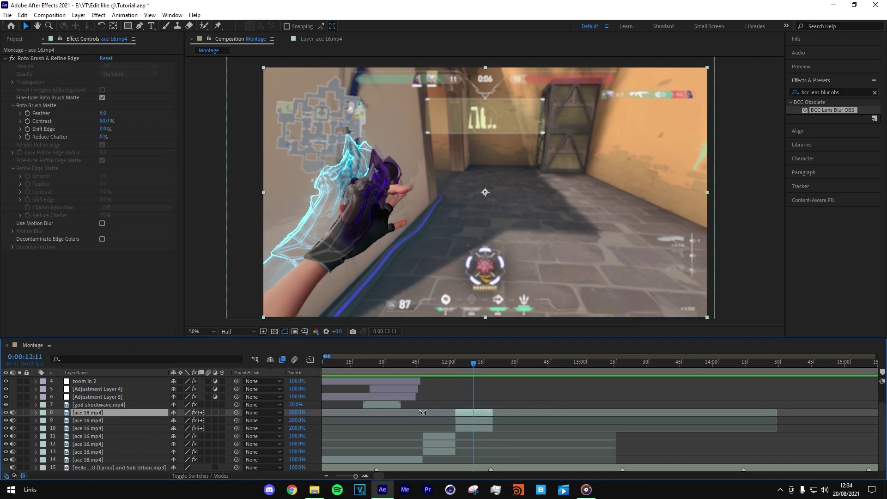
left_click(479, 427, "shift")
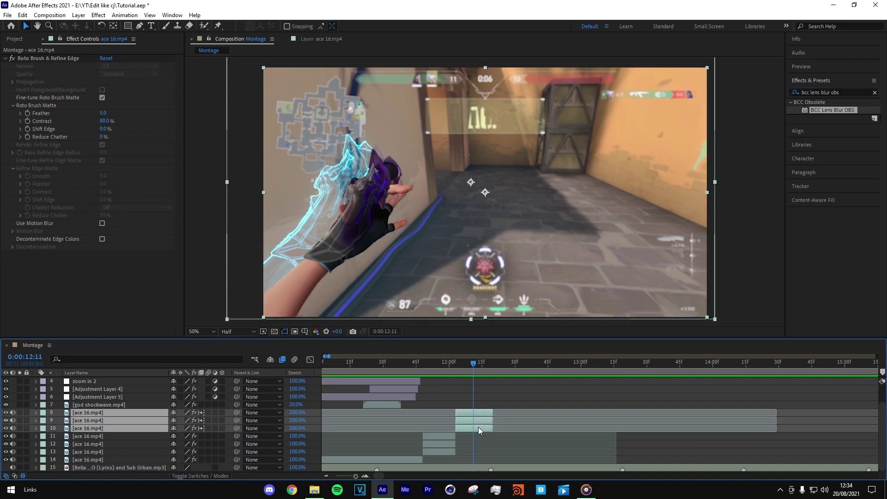
right_click(479, 427)
left_click(528, 376)
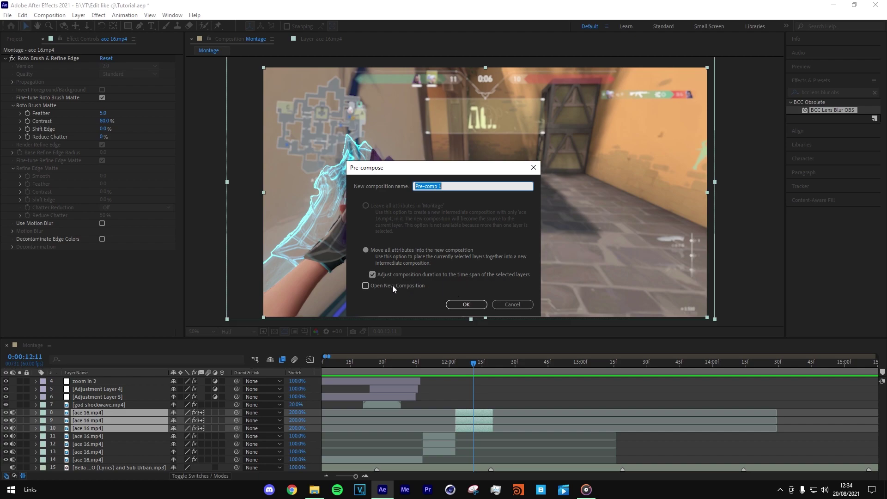
left_click(453, 189)
double_click(449, 192)
left_click_drag(460, 173, 478, 170)
left_click(488, 301)
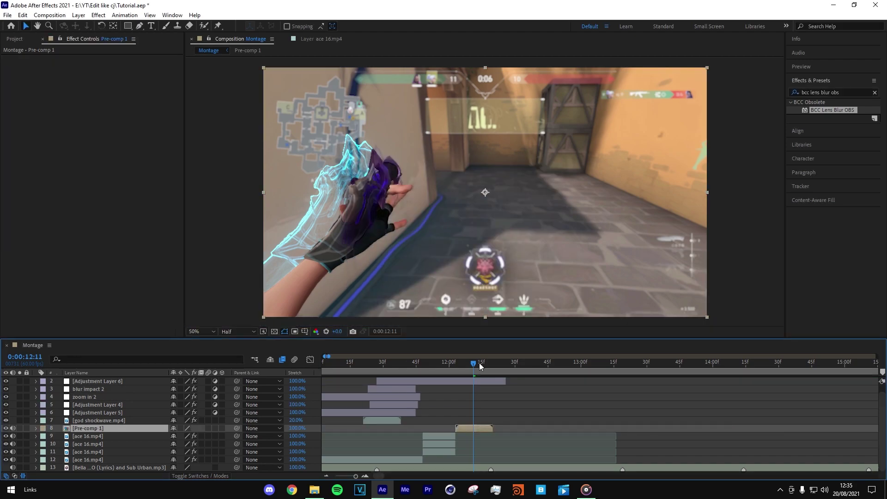
Check the precomp at 0:00:12:03, look at its contents, and return to the Montage composition.
left_click_drag(476, 367, 455, 368)
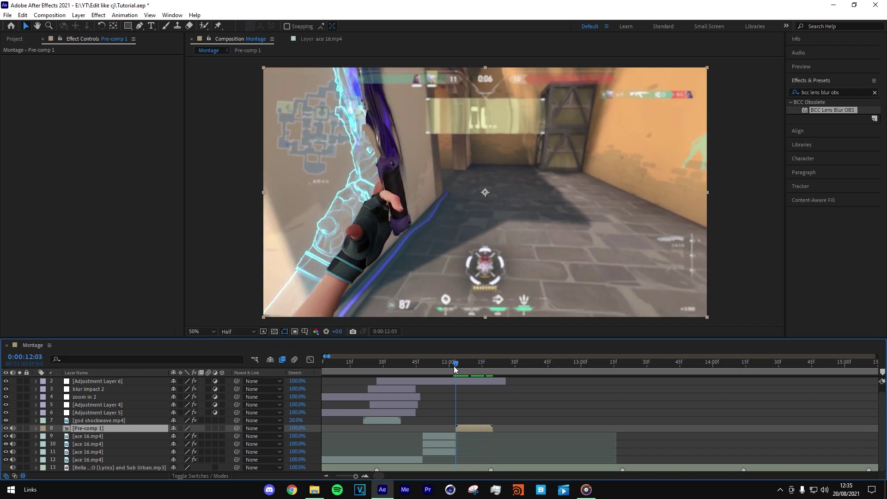
double_click(479, 430)
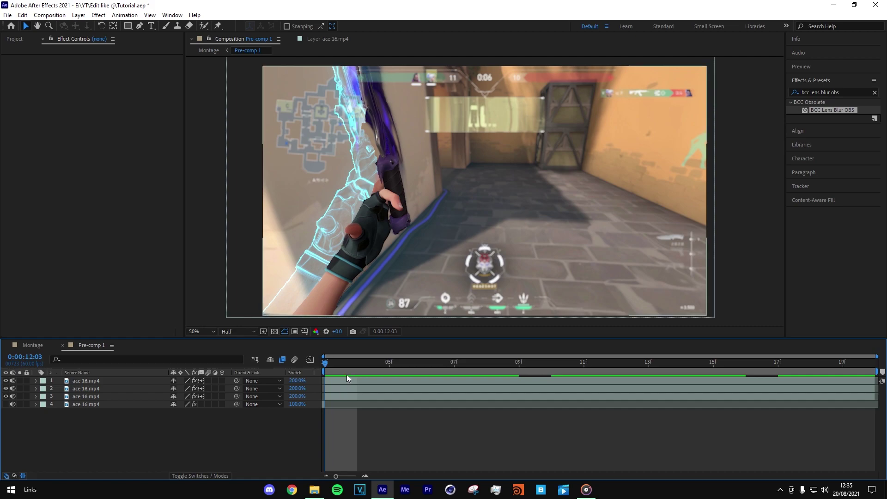
left_click(210, 50)
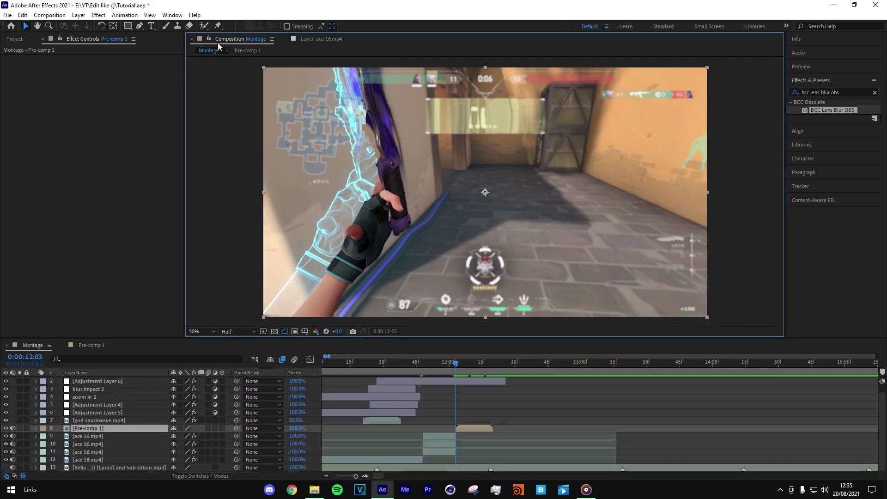
Start Position keyframing on Pre-comp 1 with a keyframe near its end at 0:00:12:19.
left_click_drag(450, 365, 486, 371)
left_click(512, 415)
left_click(489, 430)
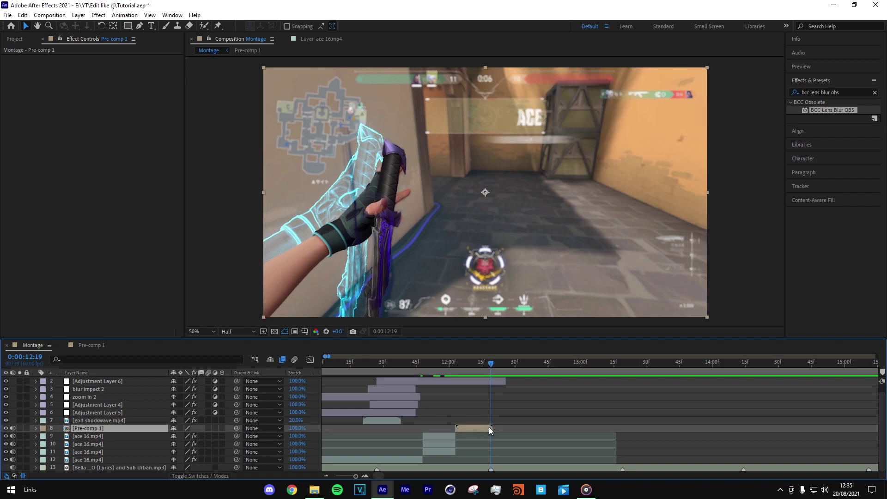
key("p")
scroll(514, 407, "down", 1)
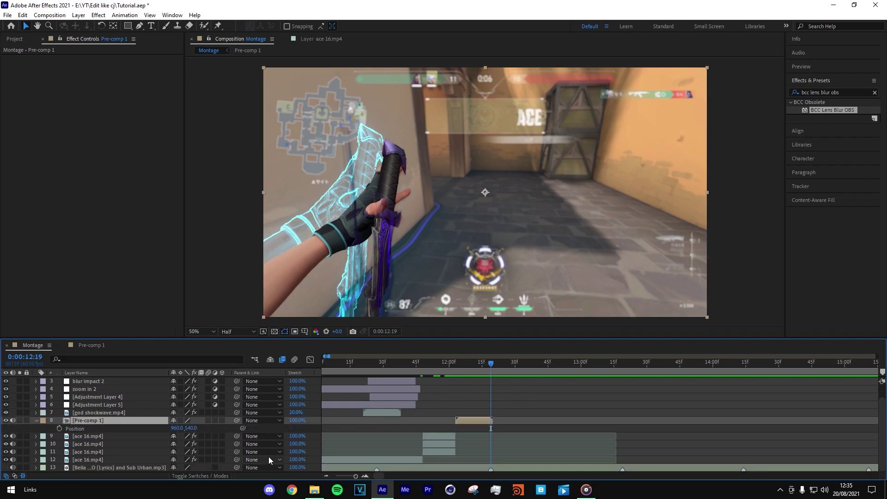
left_click(365, 476)
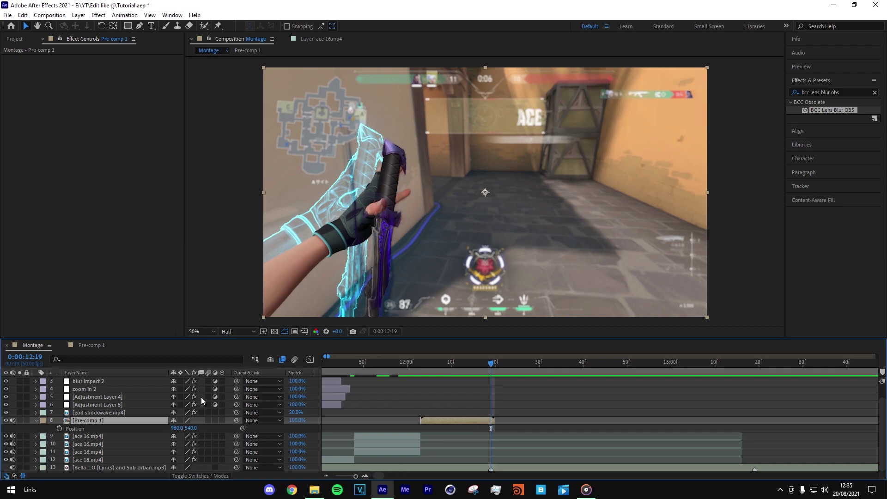
left_click(58, 429)
Shift Pre-comp 1 sideways to position 1526, 540 at the 0:00:12:19 keyframe, keeping the preview resolution at Half.
left_click_drag(193, 428, 348, 427)
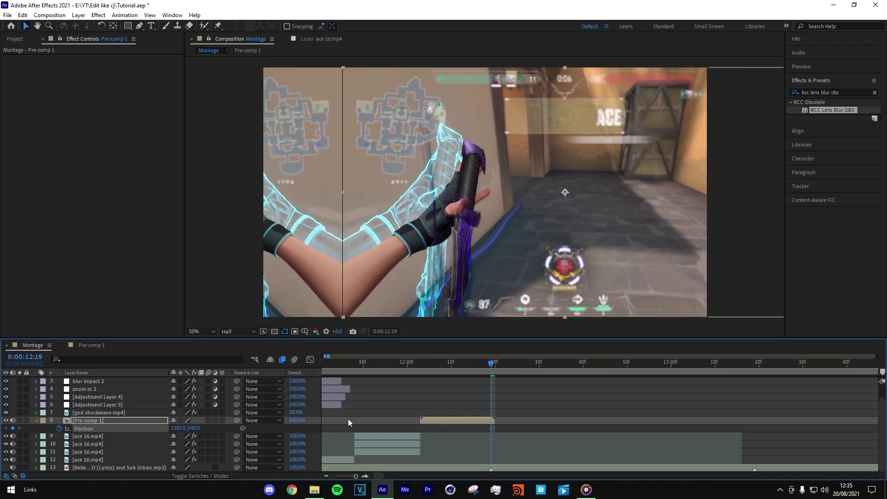
left_click(237, 332)
left_click(234, 356)
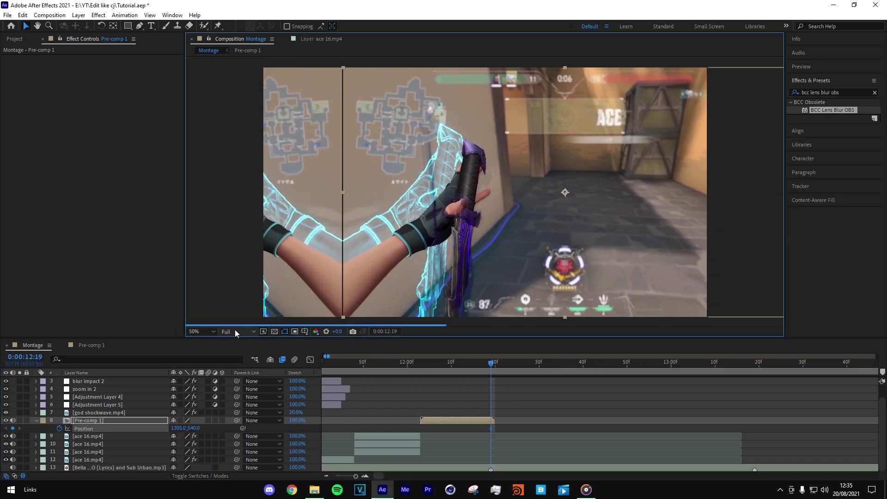
left_click(235, 332)
left_click(234, 364)
left_click_drag(187, 428, 302, 416)
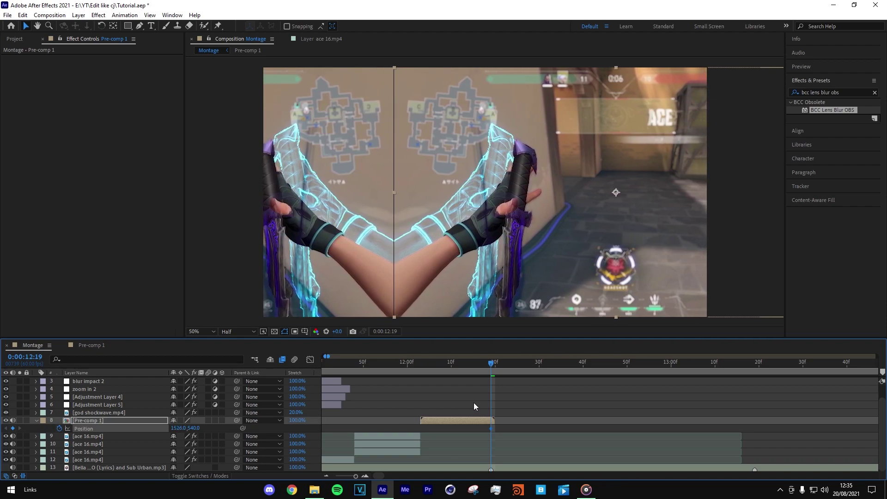
Apply Motion Tile to Pre-comp 1 with Output Width and Height at 180 and Mirror Edges enabled.
left_click(875, 92)
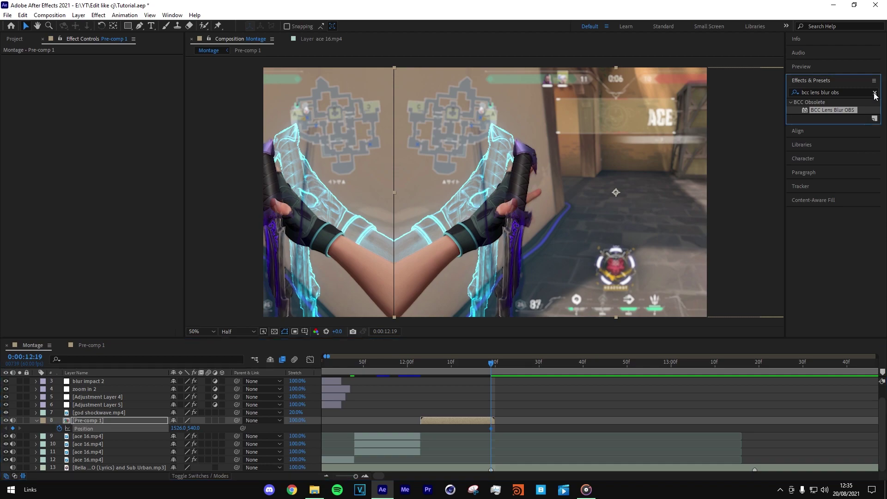
type("motion")
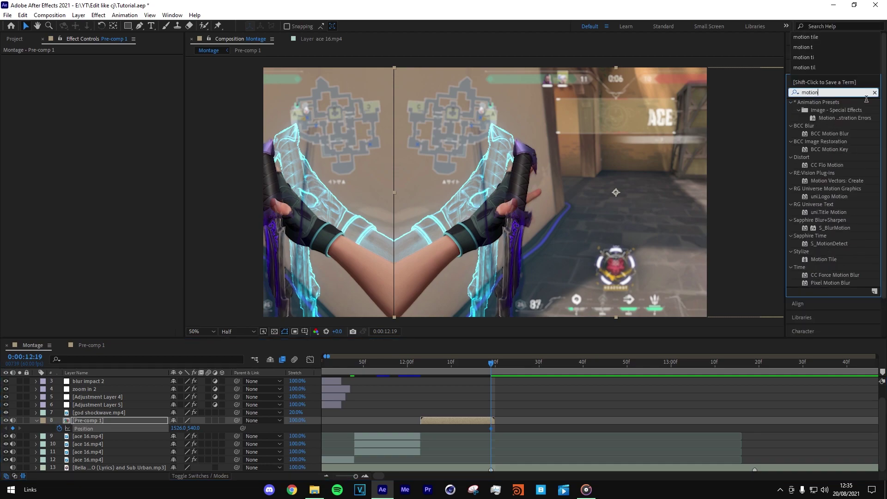
type(" ti")
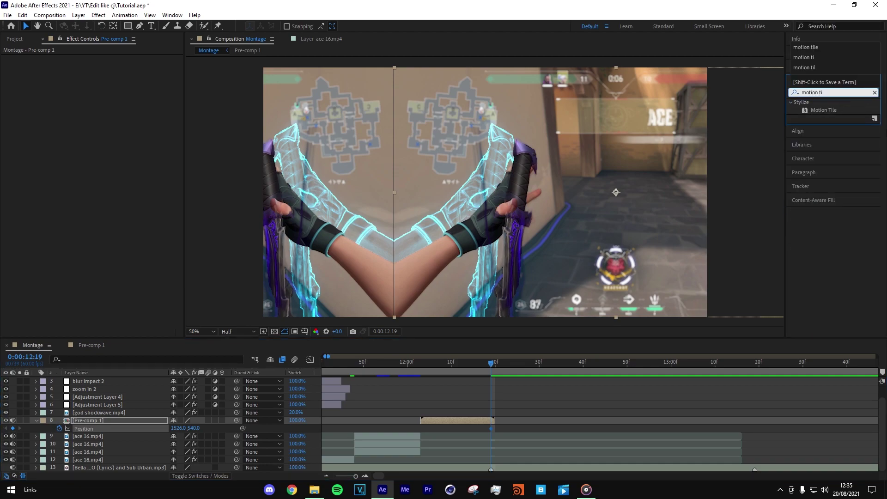
left_click_drag(830, 114, 449, 423)
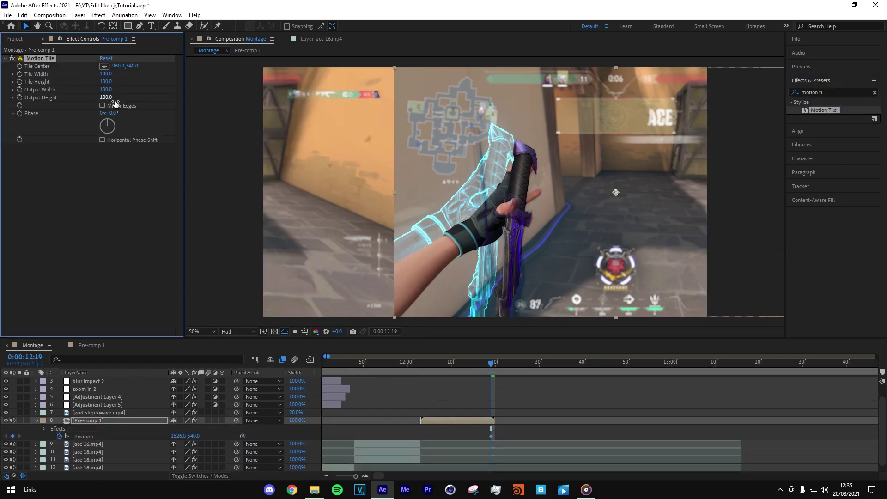
left_click(103, 106)
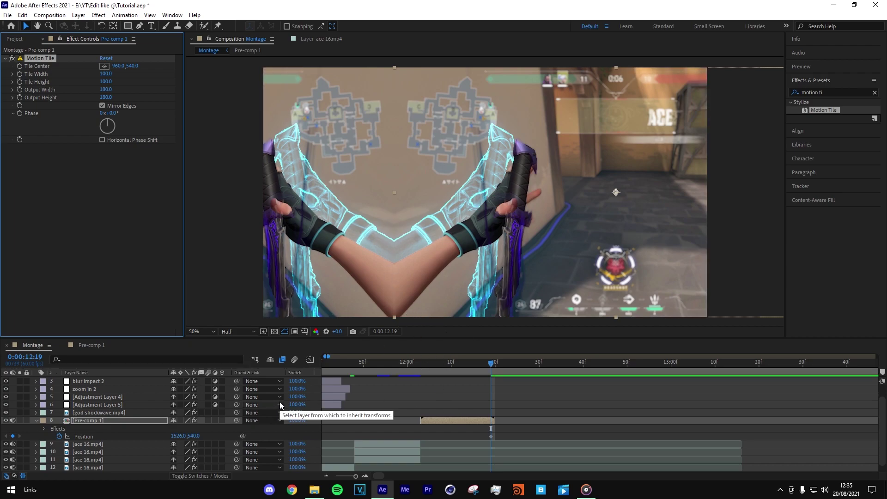
Add a second Position keyframe on Pre-comp 1 six frames earlier, at 0:00:12:13, with the value 960, 540.
key("Page_Up")
key("Page_Up")
key("Page_Up")
key("Page_Up")
key("Page_Up")
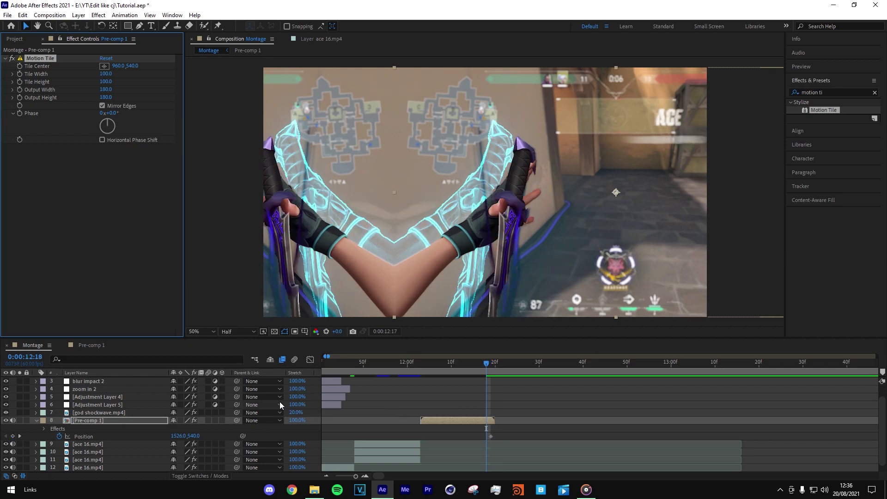
key("Page_Up")
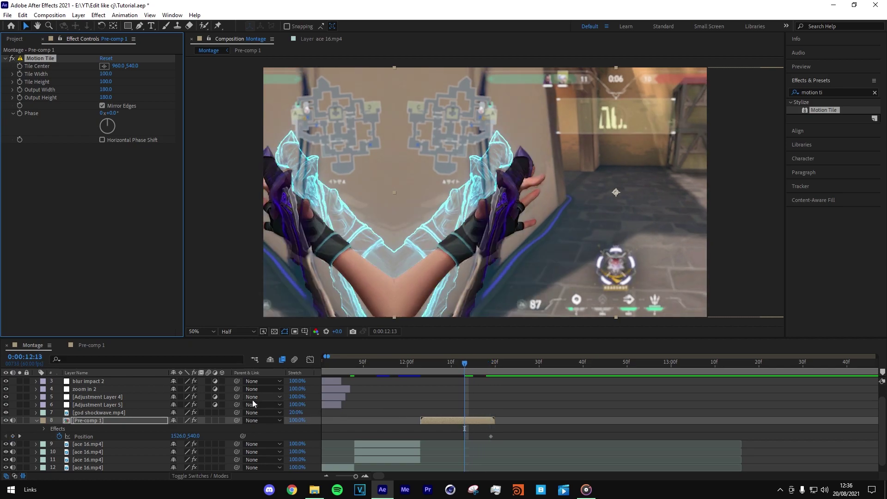
left_click_drag(181, 440, 121, 436)
mouse_move(178, 436)
left_mouse_down()
mouse_move(214, 441)
mouse_move(193, 444)
mouse_move(192, 434)
left_mouse_up()
Easy-ease both Position keyframes and compare their speed and value graphs, ending on the value graph.
mouse_move(468, 362)
left_mouse_down()
mouse_move(491, 363)
mouse_move(476, 364)
left_mouse_up()
left_click_drag(516, 434, 448, 434)
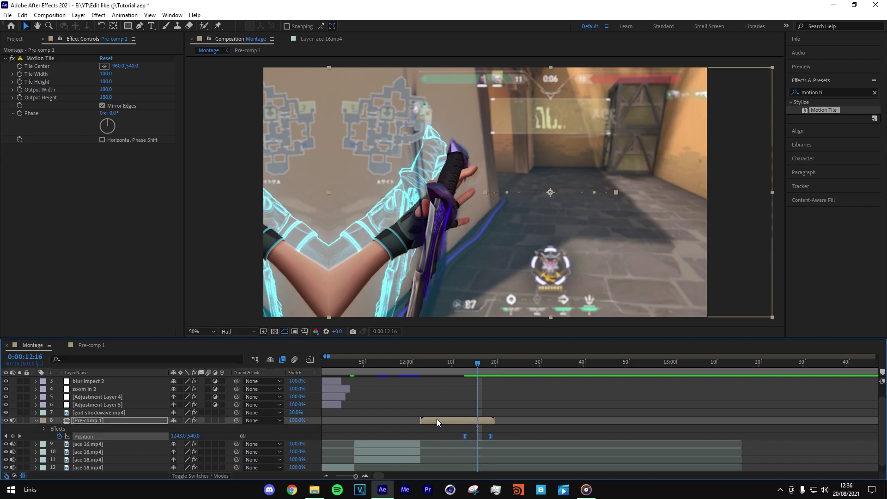
left_click(311, 360)
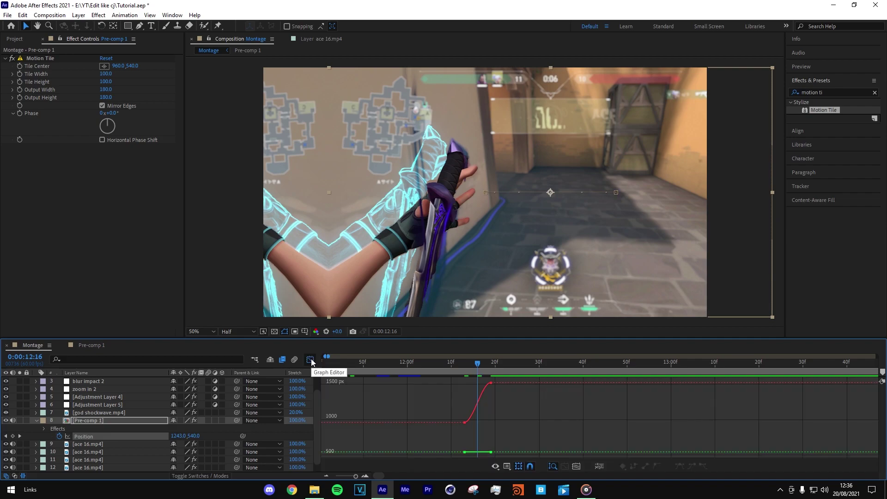
right_click(487, 412)
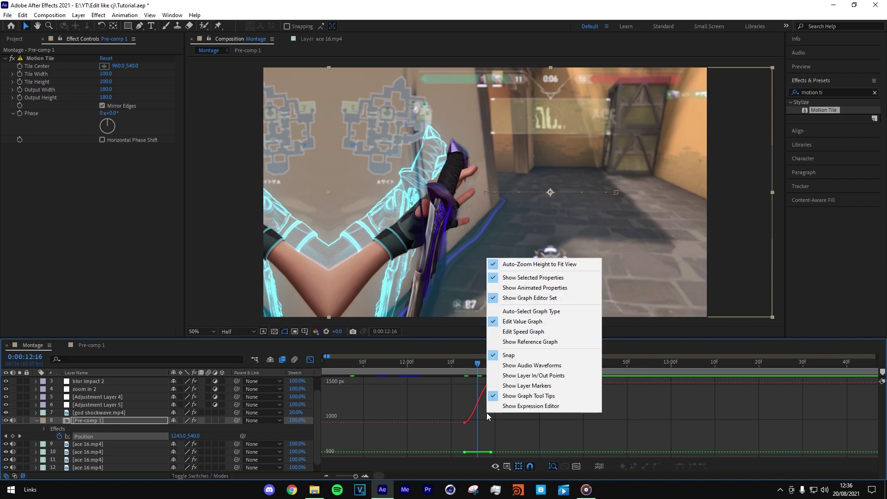
left_click(552, 332)
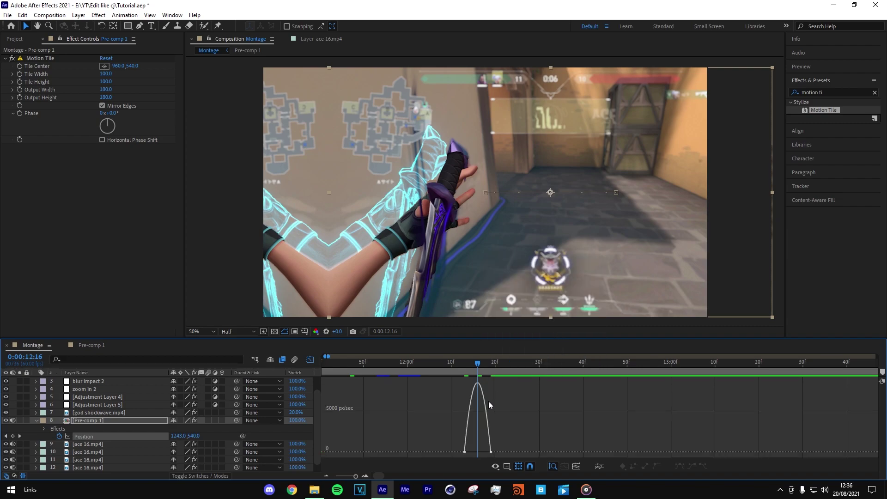
right_click(506, 399)
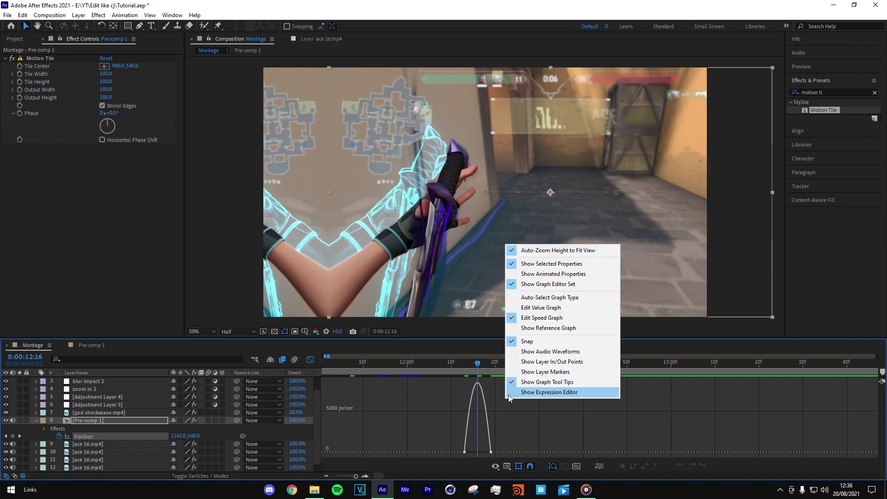
left_click(553, 310)
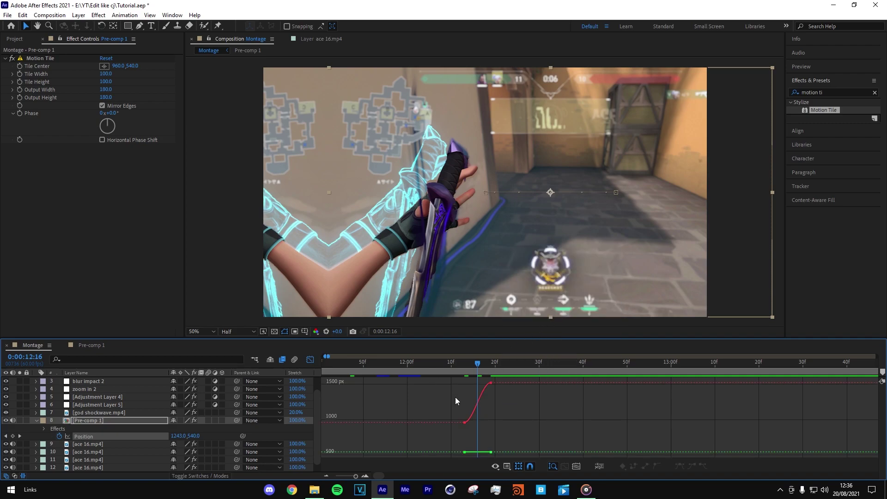
Separate Pre-comp 1's Position into X and Y dimensions and check the X curve between 0:00:12:13 and 0:00:12:15.
right_click(99, 437)
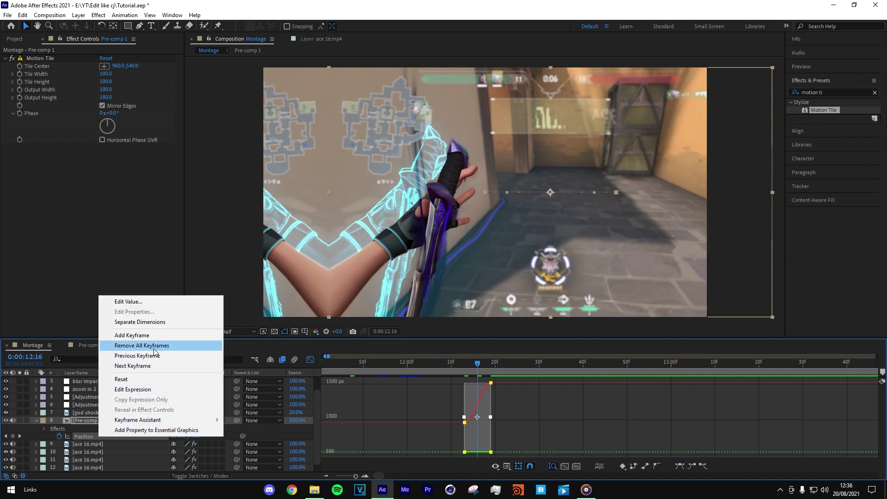
left_click(161, 327)
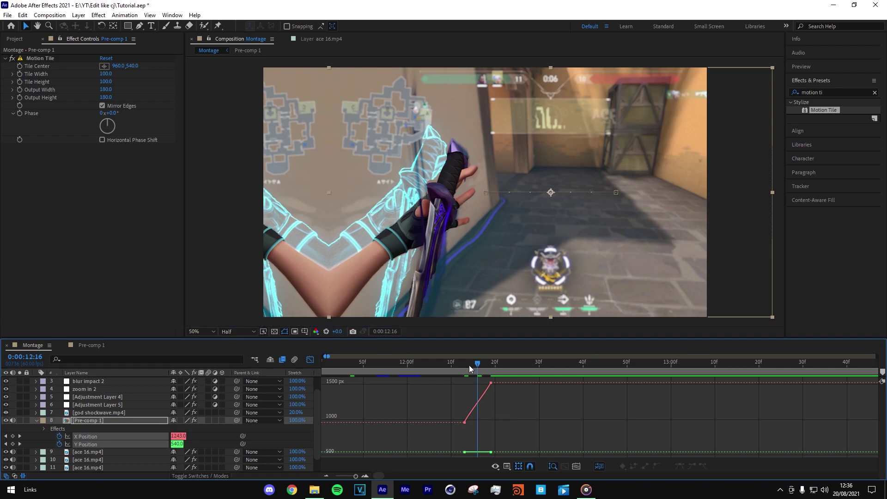
left_click(364, 477)
left_click(458, 417)
left_click(478, 421)
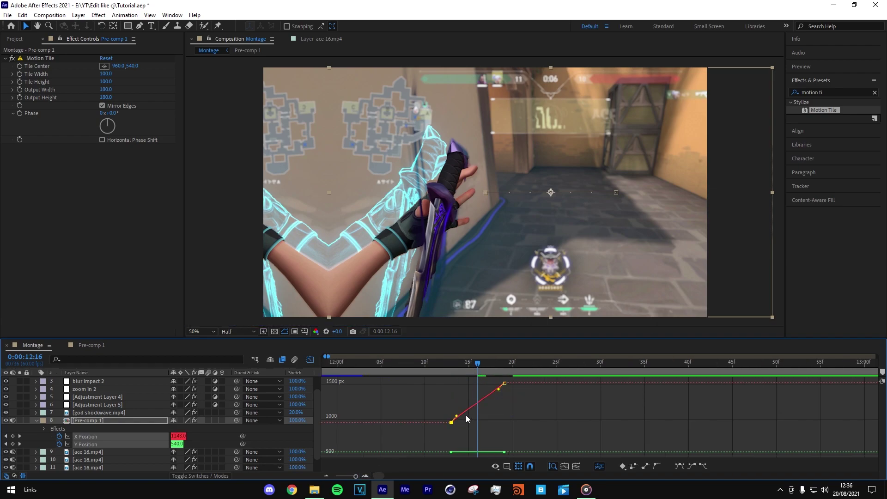
left_click_drag(483, 373, 450, 370)
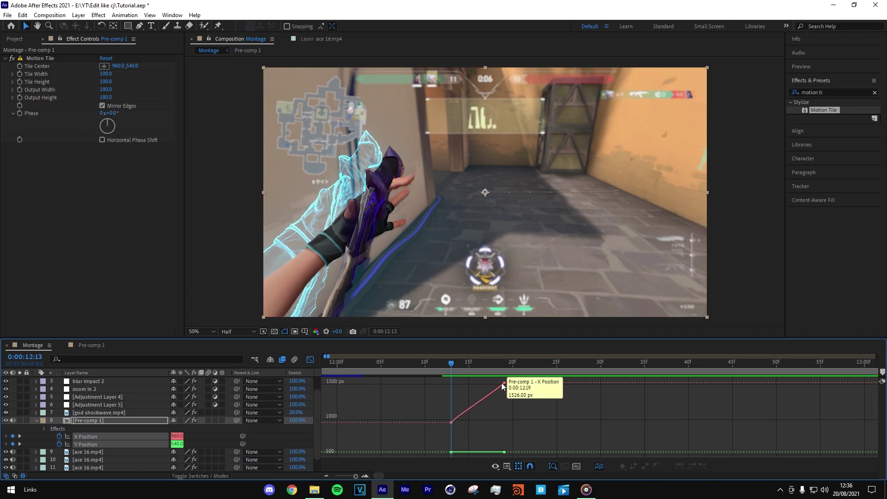
left_click(468, 369)
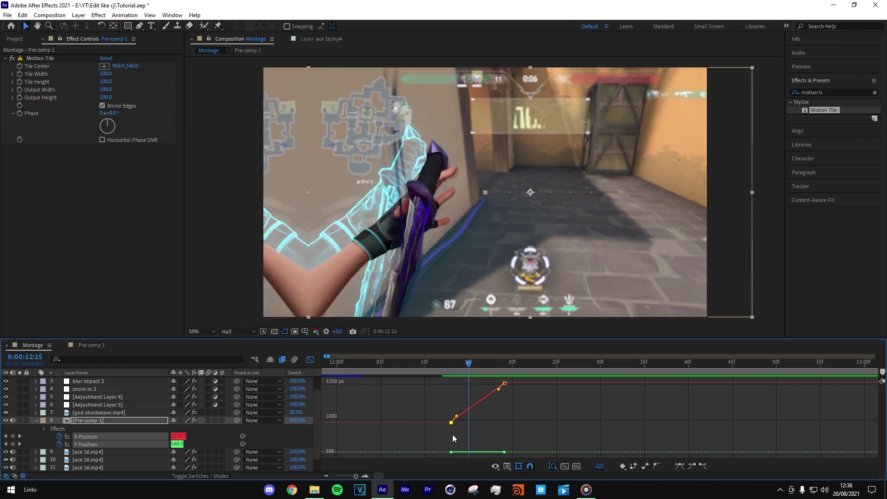
Reshape Pre-comp 1's X Position curve so it starts nearly flat and rises steeply into the 0:00:12:19 keyframe.
left_click(451, 423)
left_click_drag(457, 419, 522, 414)
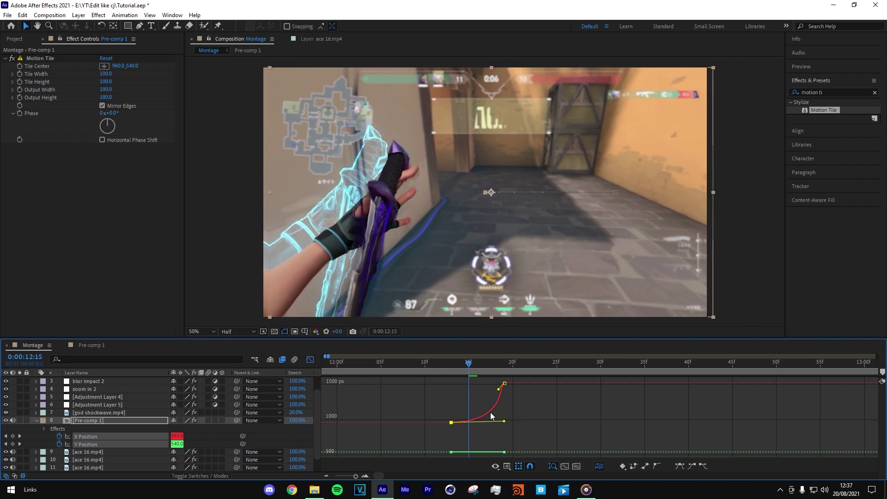
left_click(521, 407)
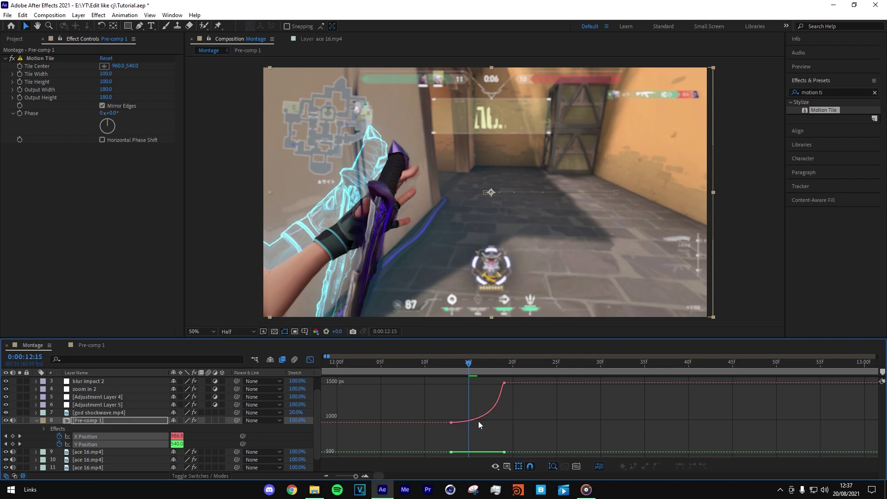
left_click(505, 384)
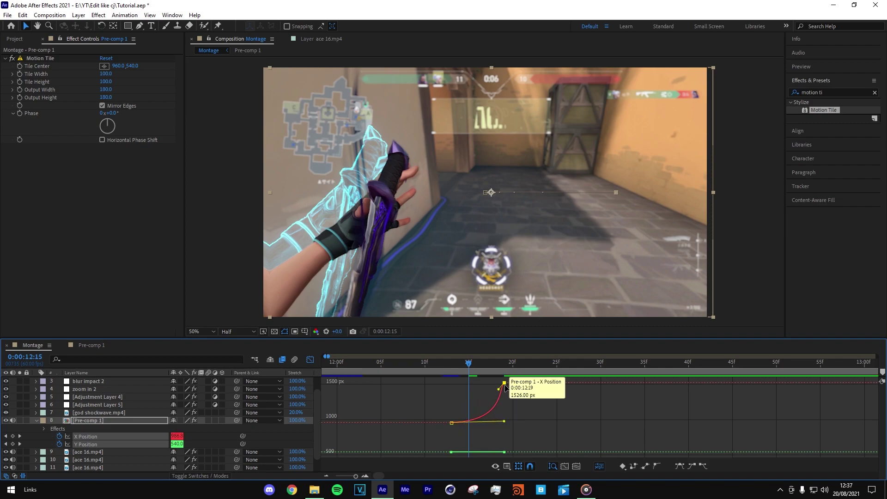
left_click_drag(499, 391, 506, 425)
left_click(478, 378)
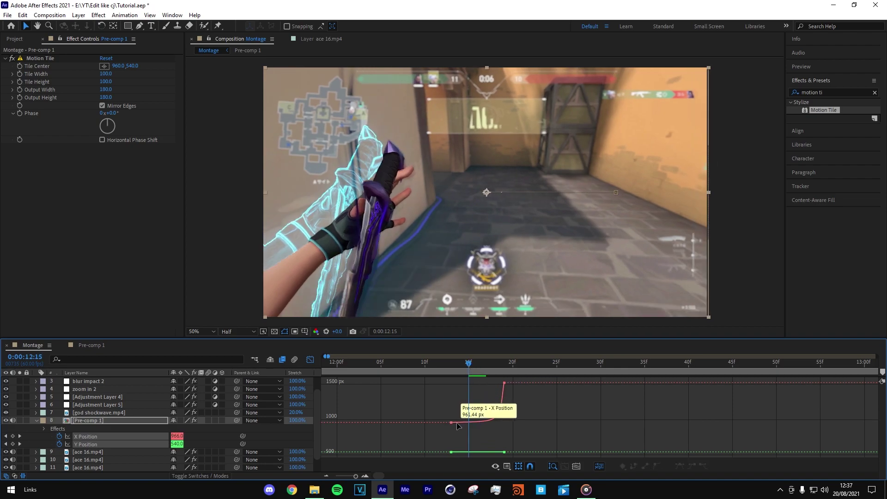
Try the opposite easing on the X Position curve, rising steeply at the first keyframe and flattening toward the second.
left_click(495, 423)
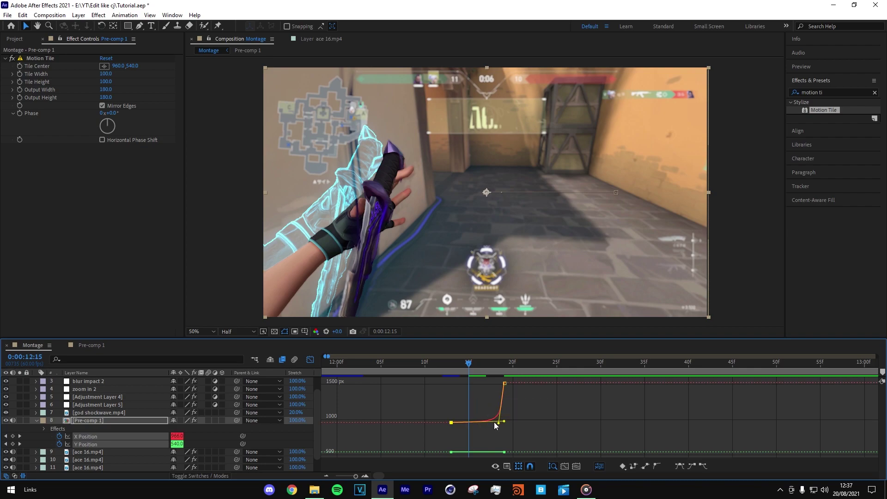
left_click_drag(504, 422, 458, 387)
left_click(464, 424)
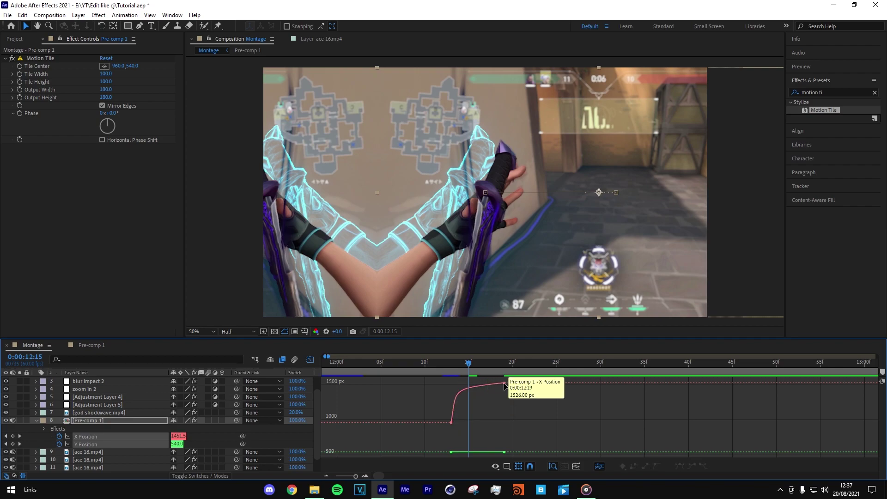
Restore the slow-start easing on the X Position curve, extending the handles so it accelerates just before the last keyframe.
left_click(457, 393)
left_click_drag(459, 391, 522, 422)
left_click_drag(453, 391, 520, 421)
left_click(511, 422)
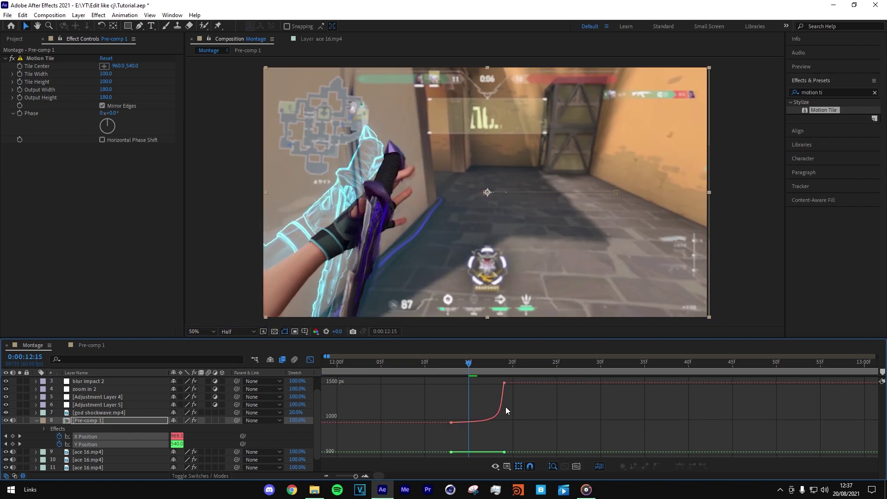
Preview Pre-comp 1's eased slide and switch the timeline from the graph editor back to layer bars.
left_click_drag(481, 367, 443, 369)
key("space")
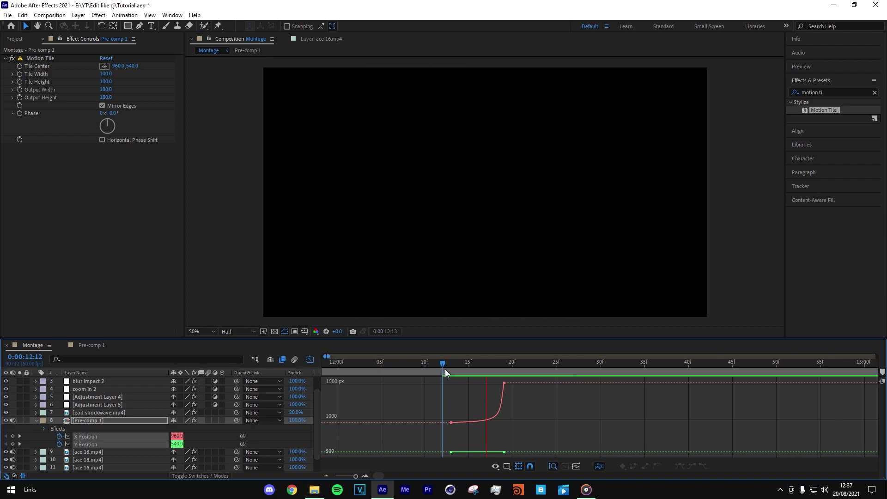
left_click_drag(498, 370, 478, 369)
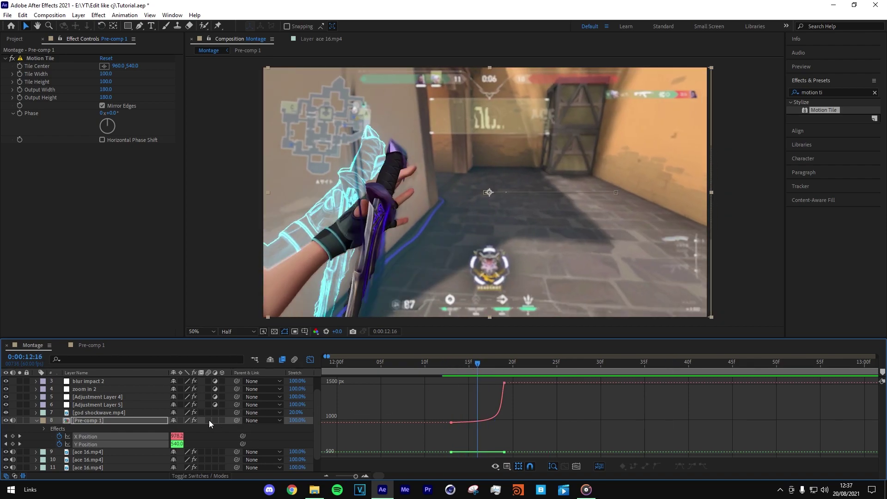
left_click(309, 360)
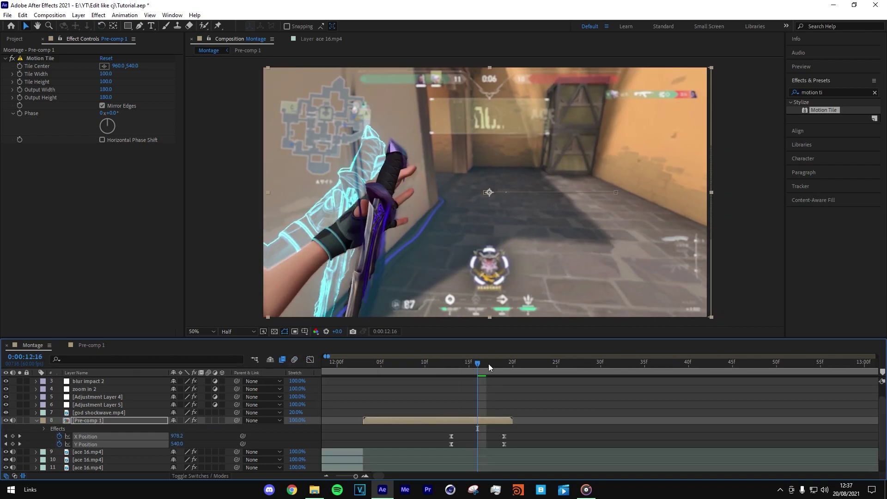
left_click(486, 365)
left_click_drag(487, 365, 500, 359)
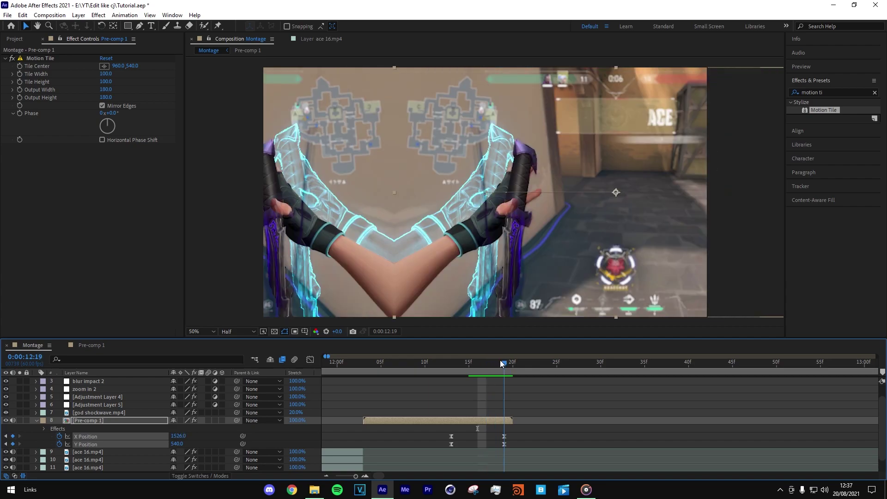
left_click(429, 399)
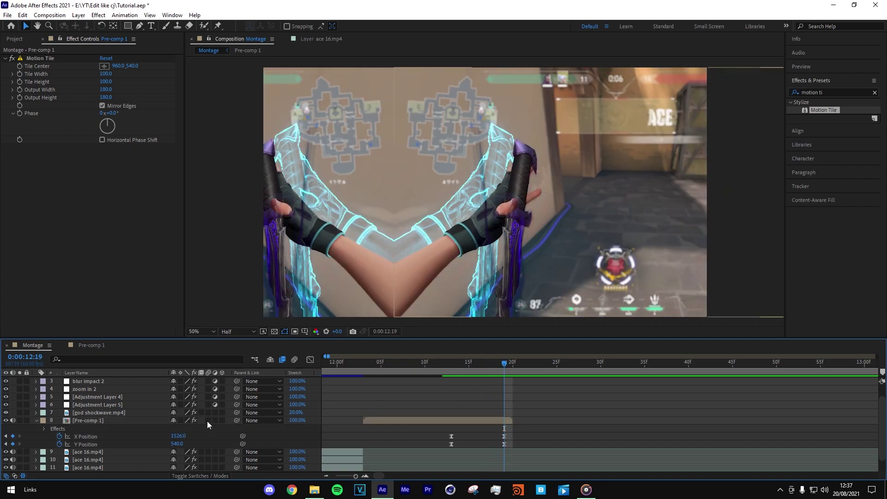
Enable motion blur on Pre-comp 1 and preview the slide transition.
left_click(208, 420)
left_click(208, 420)
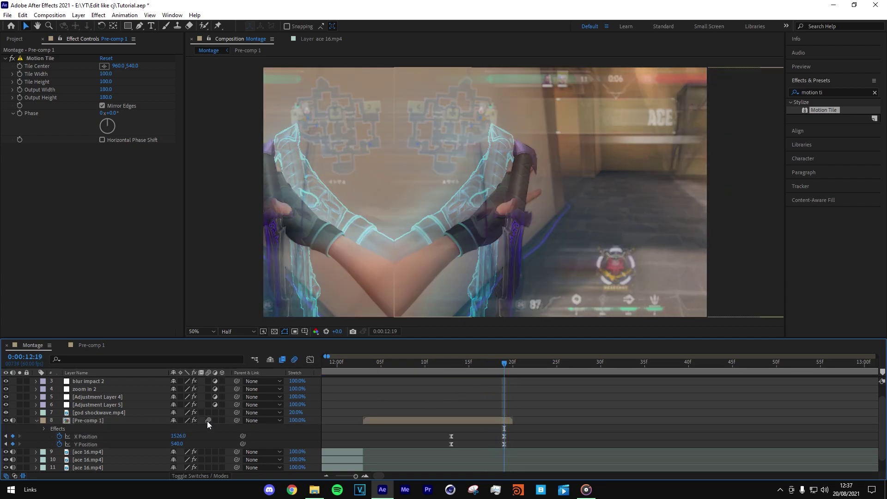
left_click(206, 421)
left_click_drag(528, 364, 439, 370)
key("space")
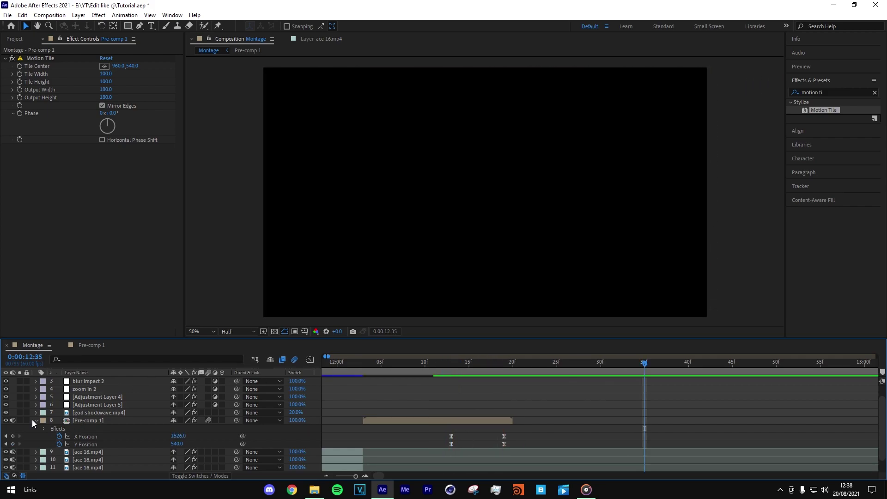
Collapse Pre-comp 1's properties and move the current time to the music marker at 0:00:13:19.
key("u")
left_click(326, 477)
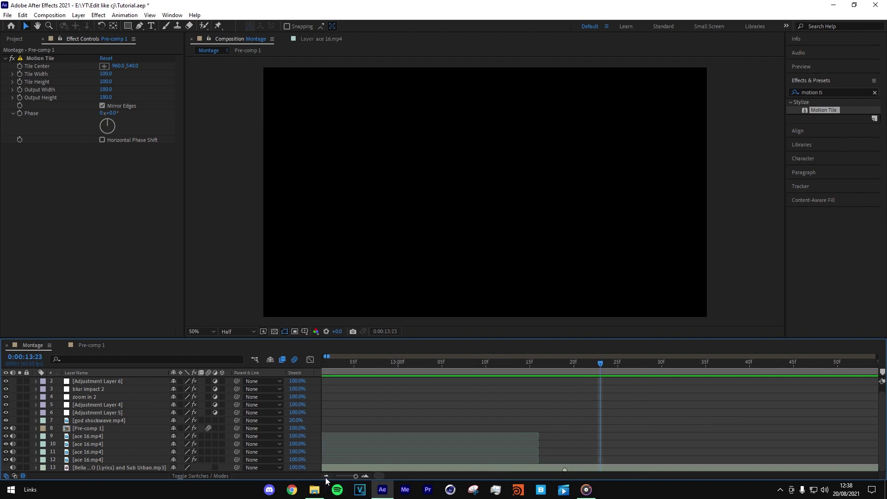
left_click(583, 364)
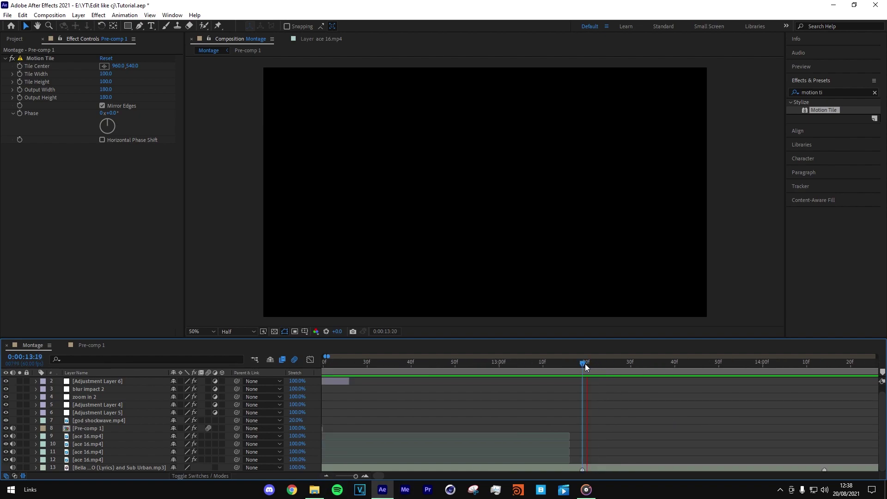
Import quad 27.mp4 from the Edit like cj folder and add it to the Montage composition just above the music layer.
scroll(513, 421, "up", 1)
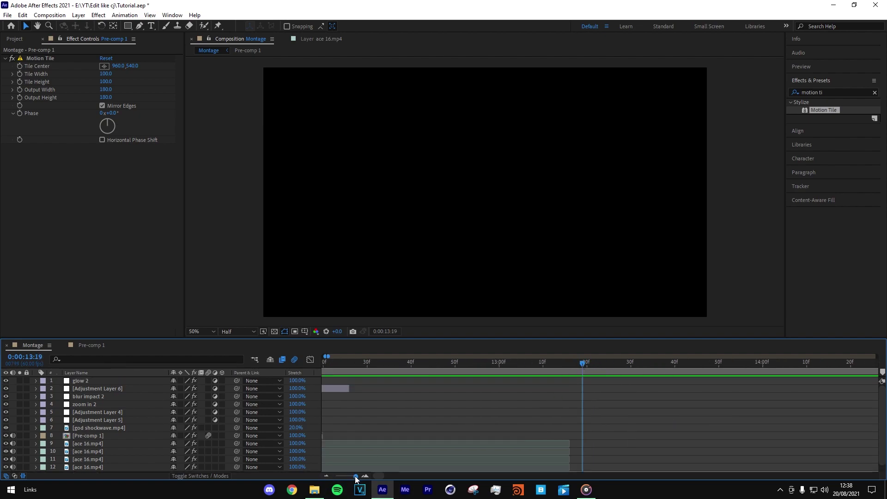
scroll(355, 474, "down", 8)
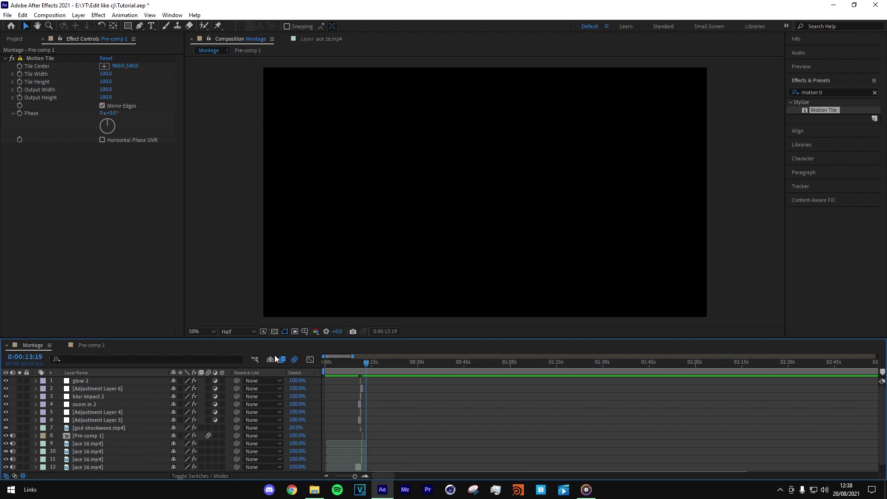
left_click(14, 39)
left_click(314, 490)
key("BackSpace")
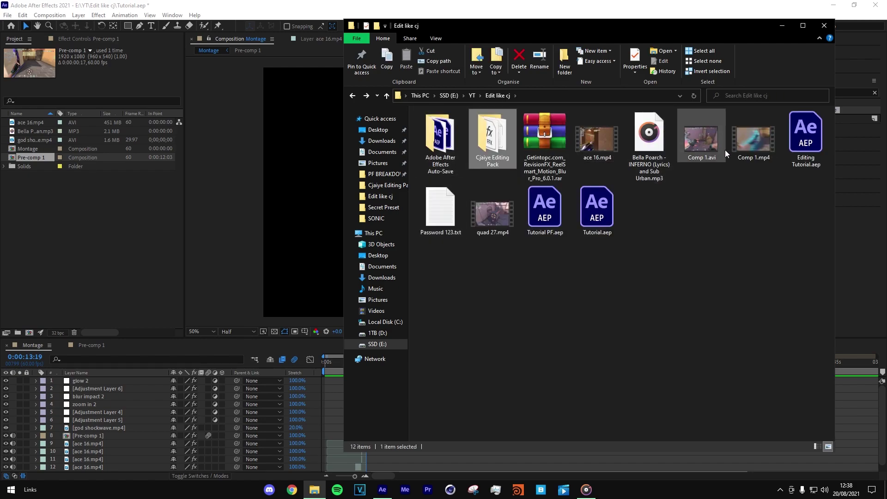
left_click(92, 279)
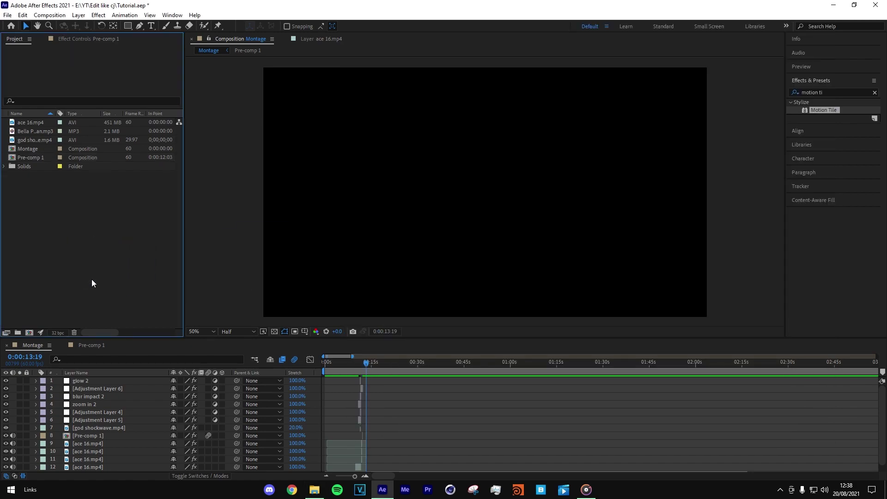
left_click_drag(37, 170, 53, 469)
Shift the quad 27.mp4 clip along the timeline so it starts level with the beginning of the zoom in 2 layer.
scroll(362, 469, "down", 1)
scroll(363, 469, "up", 5)
scroll(371, 479, "down", 5)
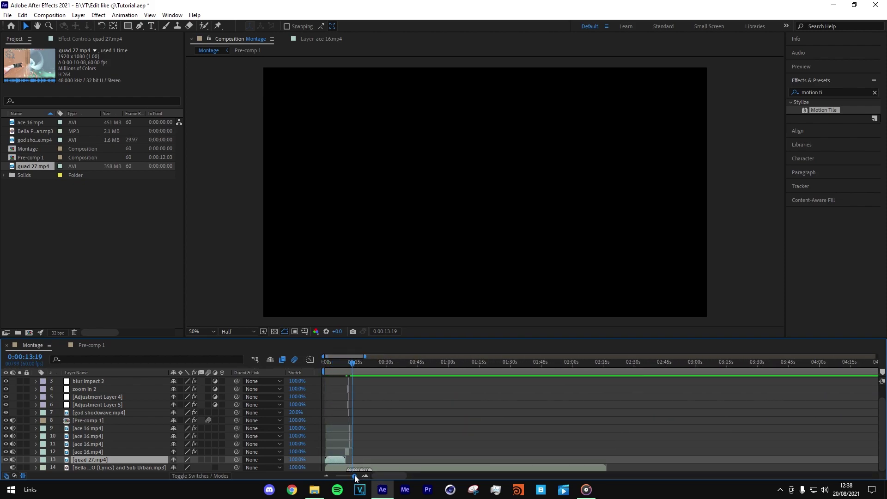
scroll(355, 478, "up", 5)
scroll(380, 478, "right", 8)
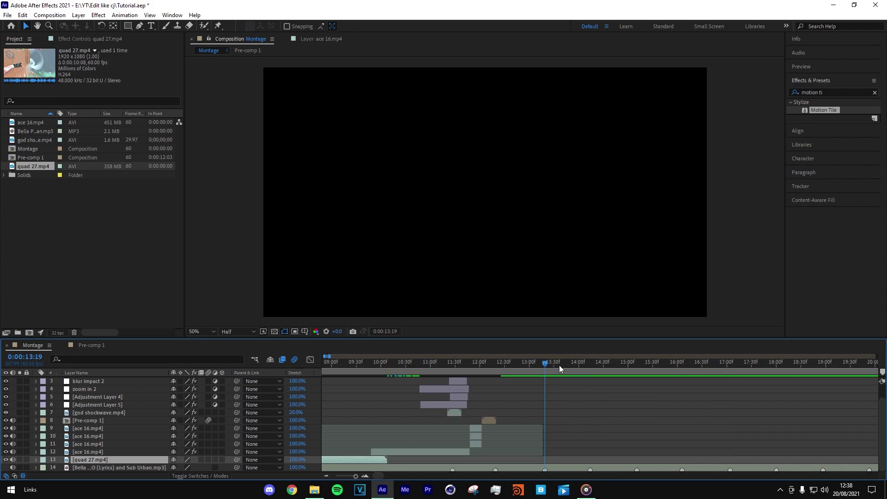
left_click_drag(499, 460, 603, 456)
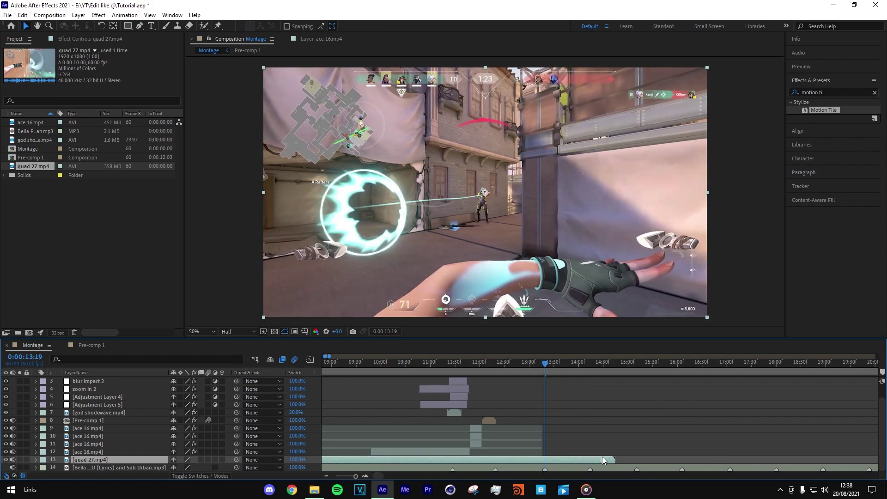
left_click_drag(509, 458, 695, 459)
left_click_drag(584, 461, 610, 441)
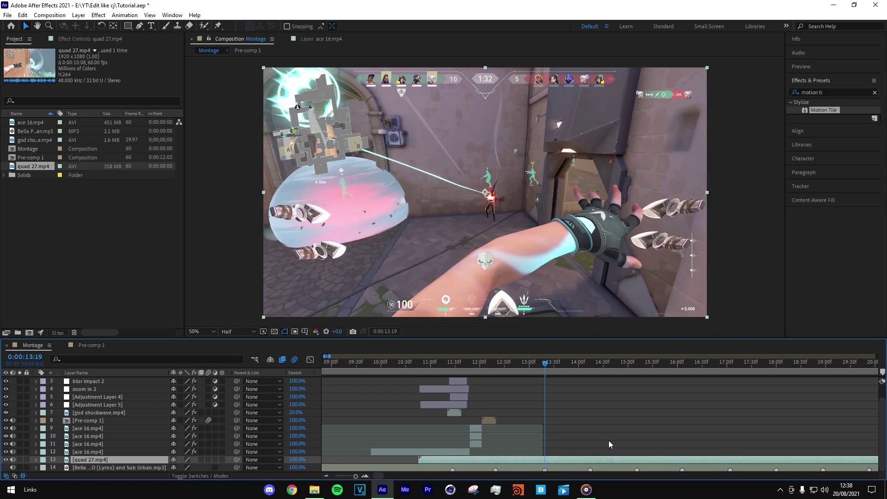
Split quad 27.mp4 at 0:00:12:20, where Pre-comp 1 ends, and delete the earlier part.
left_click_drag(520, 365, 496, 365)
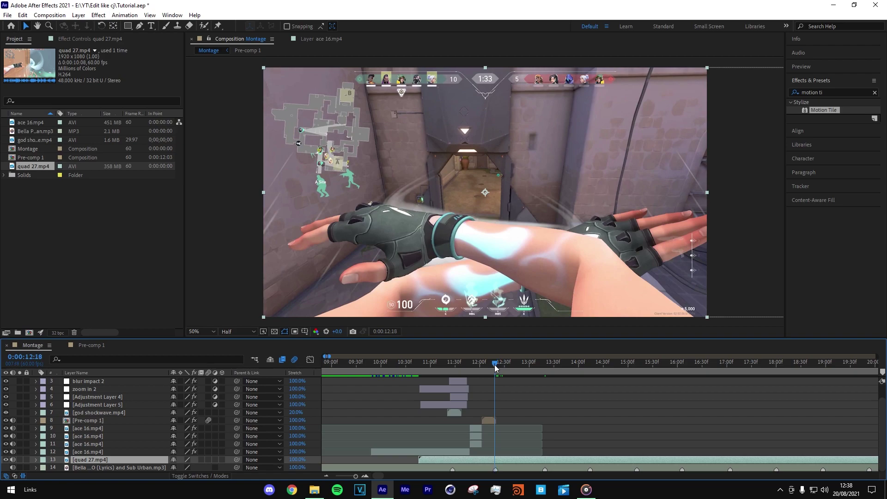
scroll(381, 462, "up", 5)
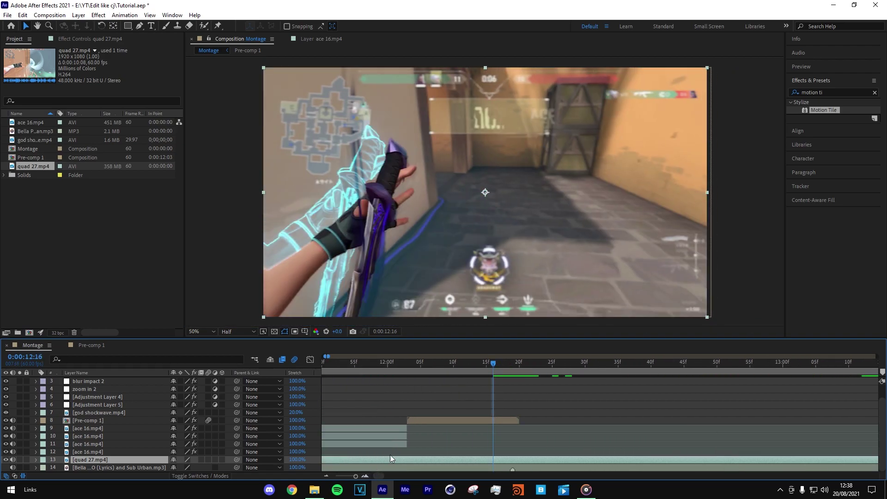
left_click_drag(506, 363, 519, 365)
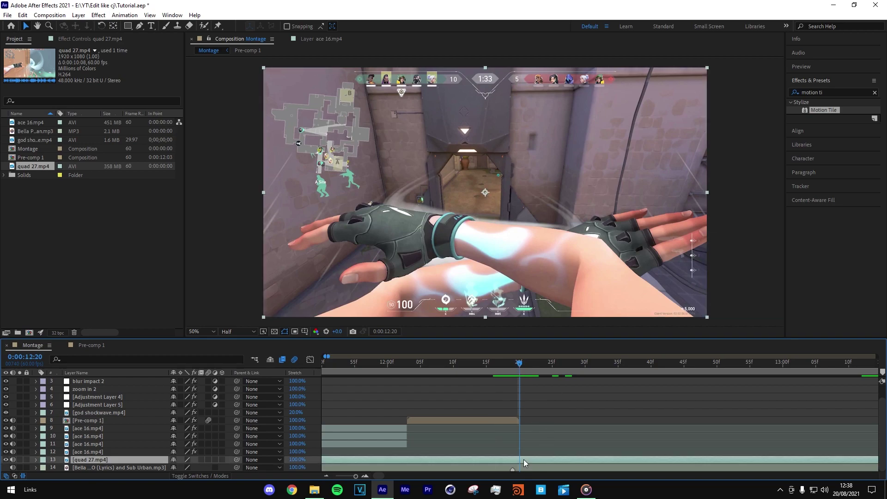
key("ctrl+shift+d")
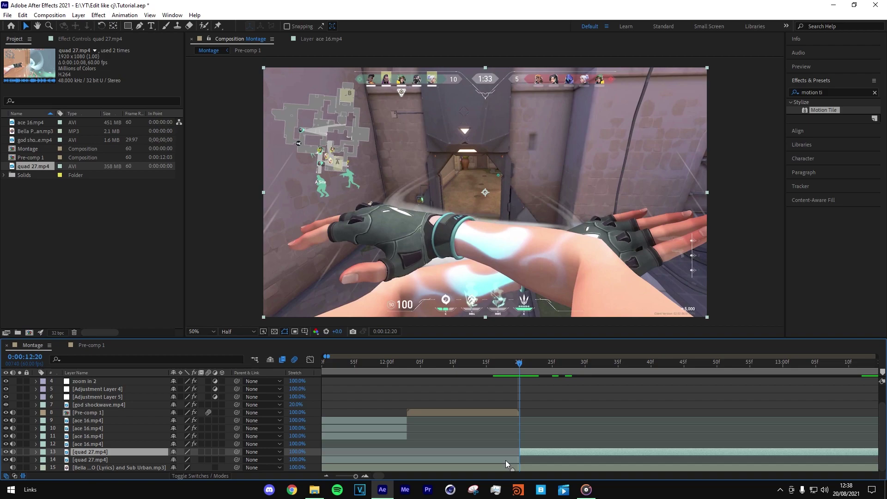
left_click(506, 461)
left_click_drag(405, 362, 380, 365)
key("Delete")
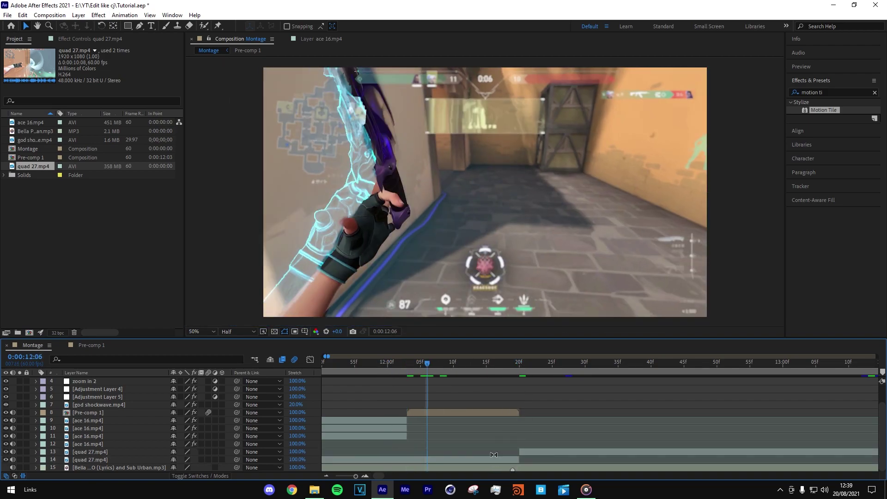
Set quad 27.mp4's Position to 398, 540 and add a Position keyframe at the clip's start, 0:00:12:20.
left_click(523, 364)
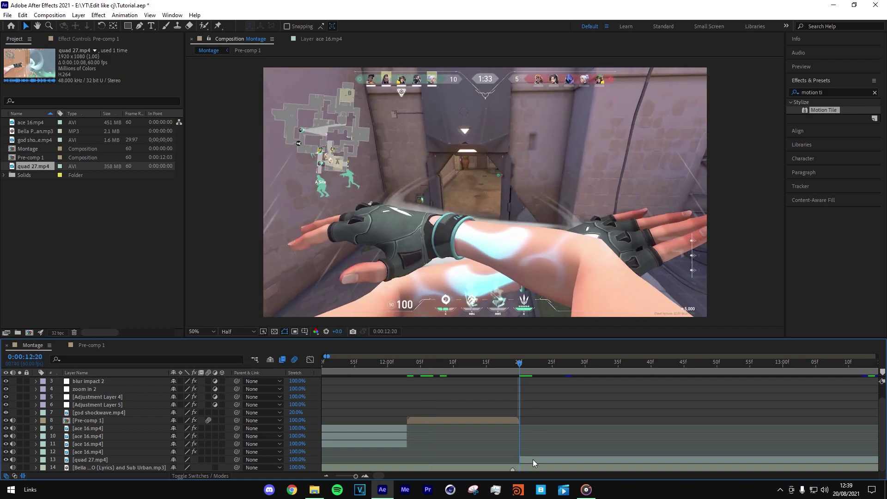
left_click(527, 460)
left_click(512, 364)
left_click_drag(506, 367, 522, 343)
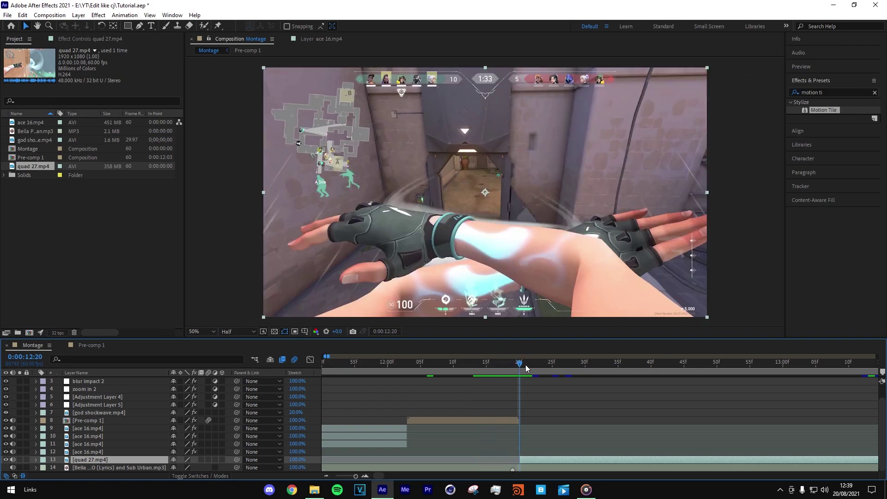
key("p")
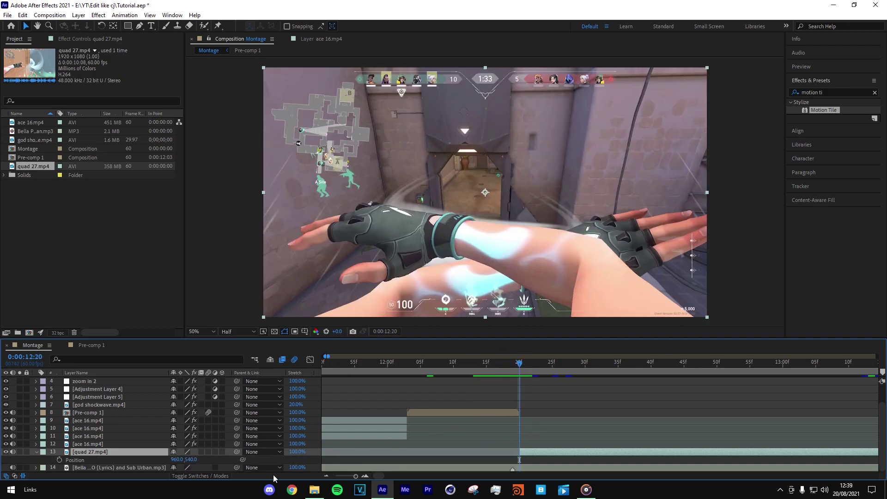
left_click_drag(180, 461, 28, 456)
left_click_drag(174, 460, 88, 459)
mouse_move(520, 364)
left_mouse_down()
mouse_move(479, 366)
mouse_move(501, 361)
mouse_move(476, 362)
mouse_move(487, 342)
mouse_move(470, 334)
mouse_move(514, 344)
mouse_move(539, 339)
mouse_move(481, 340)
mouse_move(517, 339)
mouse_move(478, 355)
mouse_move(541, 371)
mouse_move(521, 376)
left_mouse_up()
left_click_drag(183, 464, 259, 419)
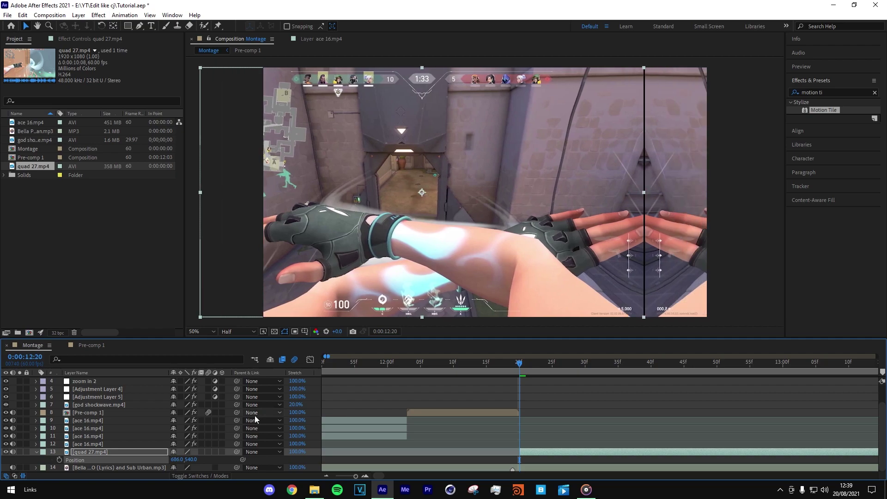
left_click_drag(46, 453, 226, 408)
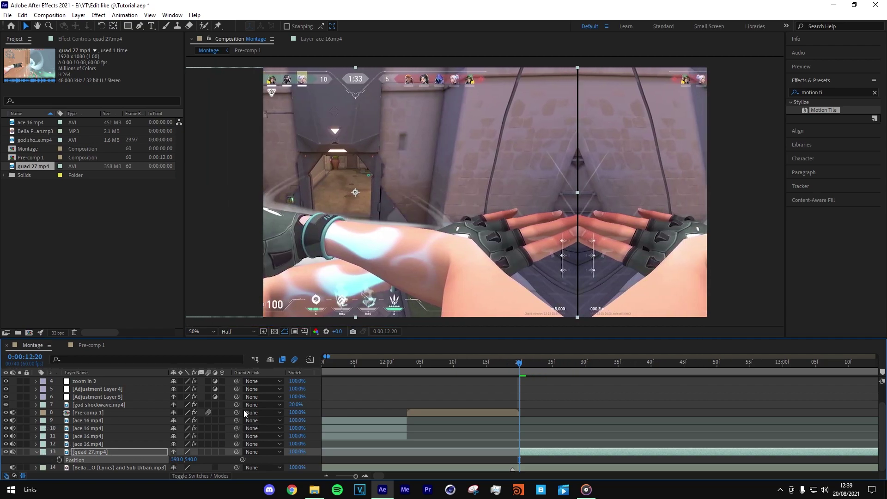
left_click(60, 460)
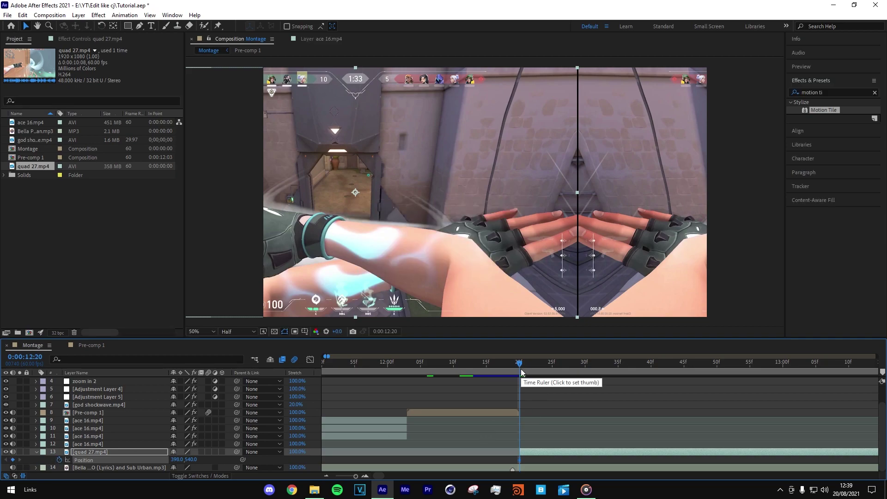
Set quad 27.mp4's Position to 960, 540 at 0:00:12:27, creating a second keyframe that ends the sideways slide.
key("space")
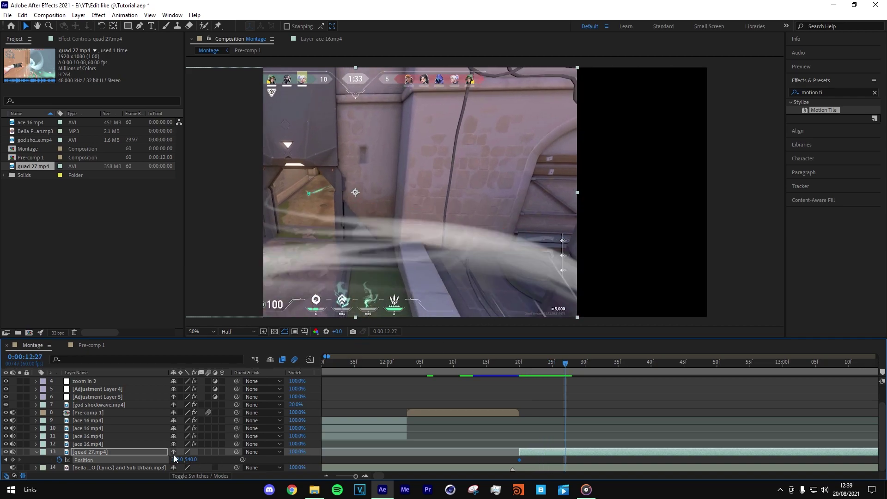
type("640")
key("Return")
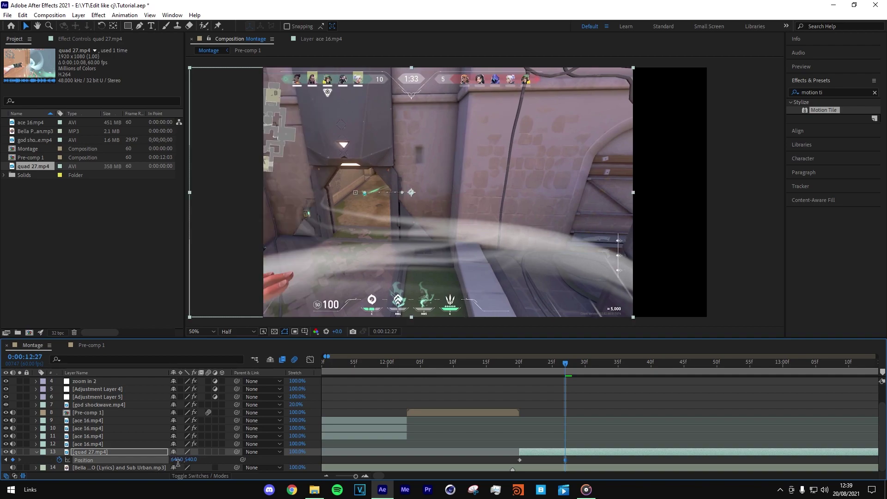
type("940")
key("Return")
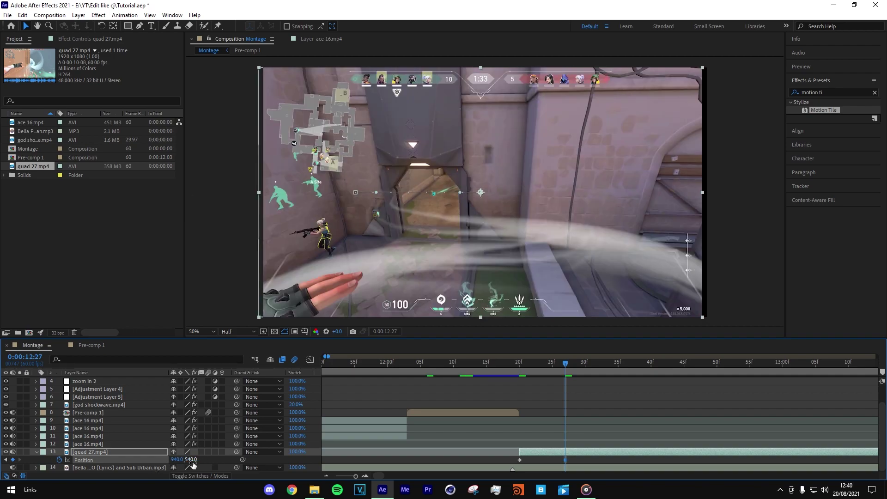
left_click_drag(185, 465, 194, 465)
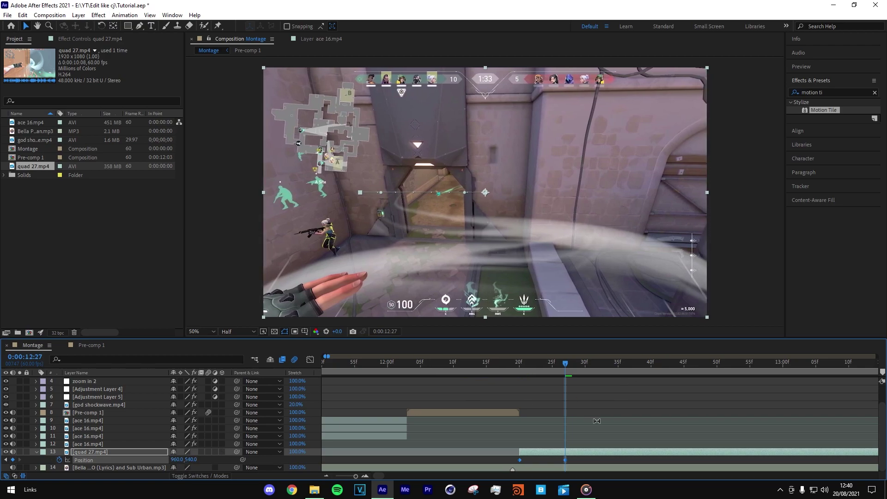
left_click(579, 461)
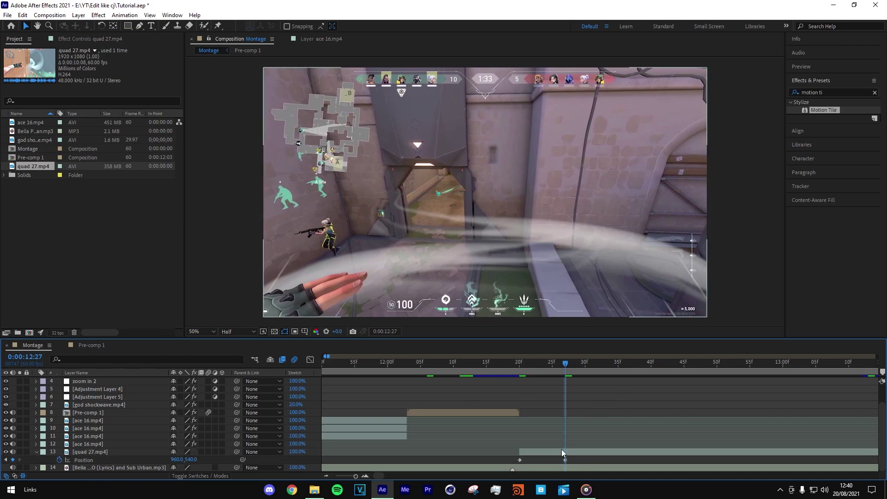
Apply Motion Tile to quad 27.mp4 with Output Width 180, Output Height 190 and Mirror Edges enabled.
left_click_drag(824, 110, 557, 452)
left_click(539, 362)
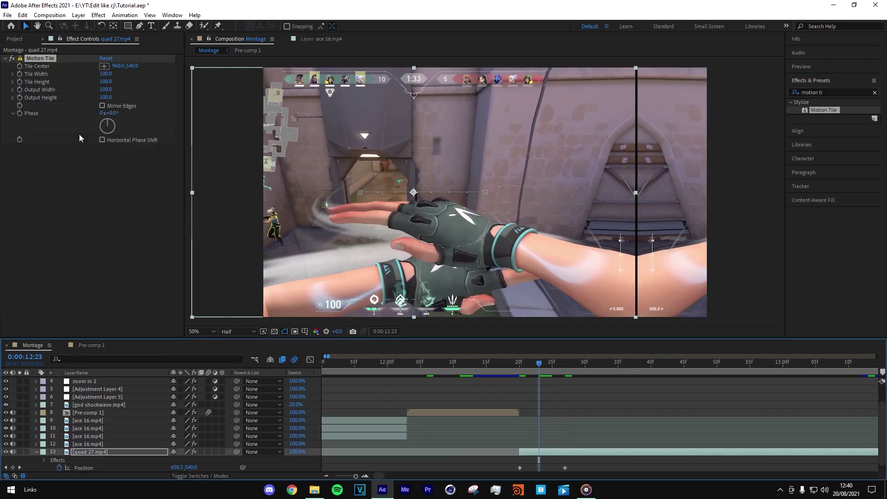
left_click_drag(105, 90, 112, 91)
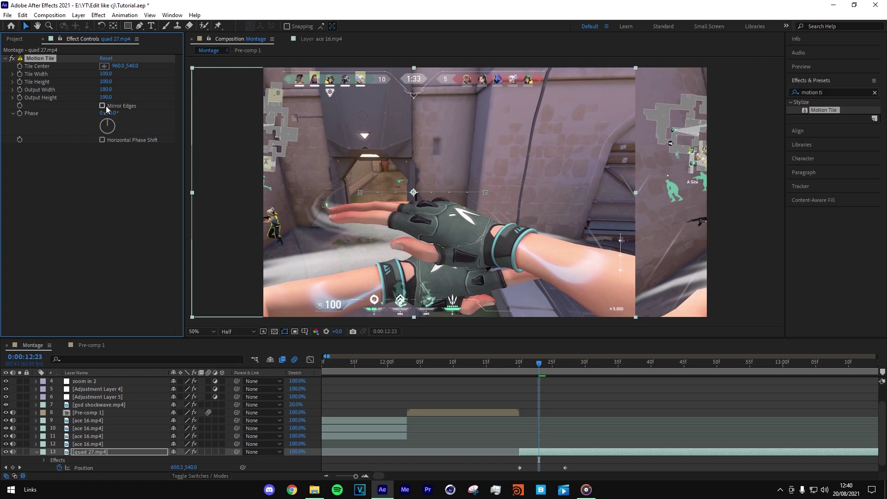
left_click(102, 106)
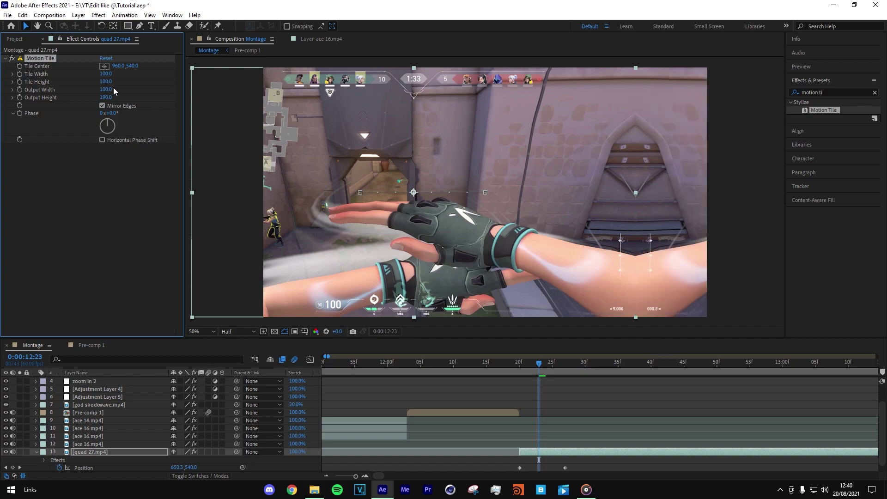
Easy-ease both of quad 27.mp4's Position keyframes and separate the Position into X and Y dimensions.
scroll(586, 460, "down", 1)
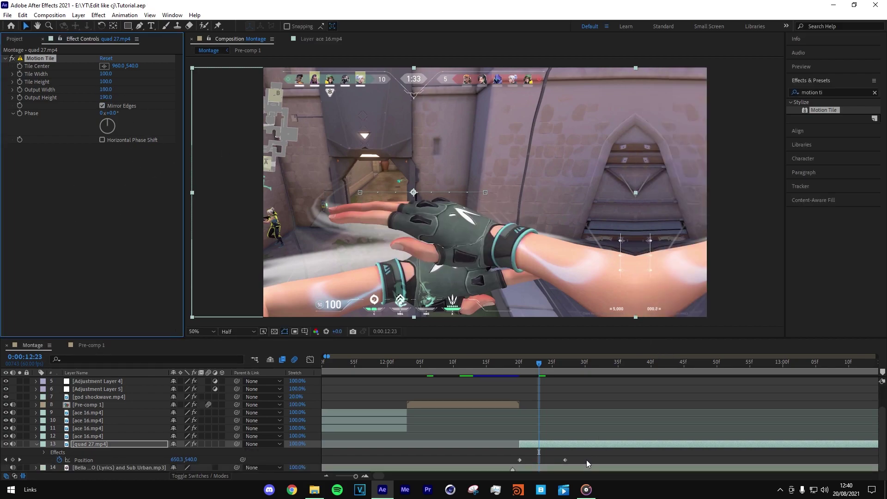
left_click_drag(588, 459, 482, 465)
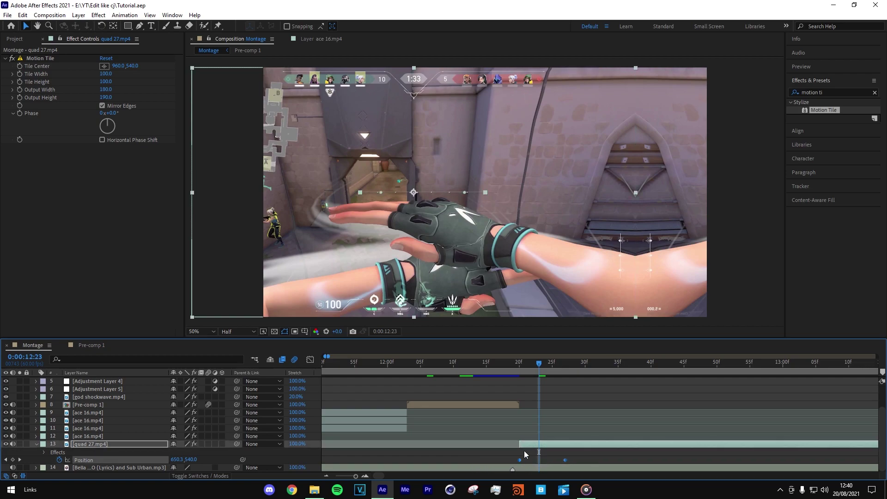
left_click(310, 360)
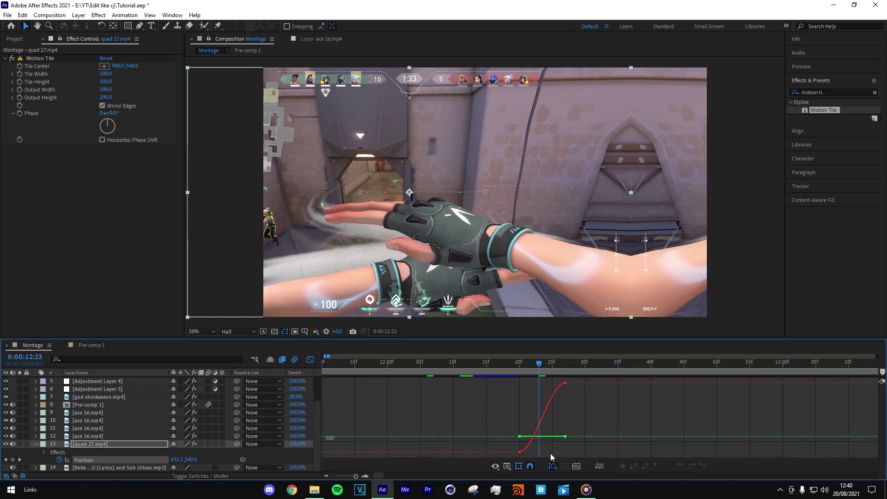
right_click(89, 459)
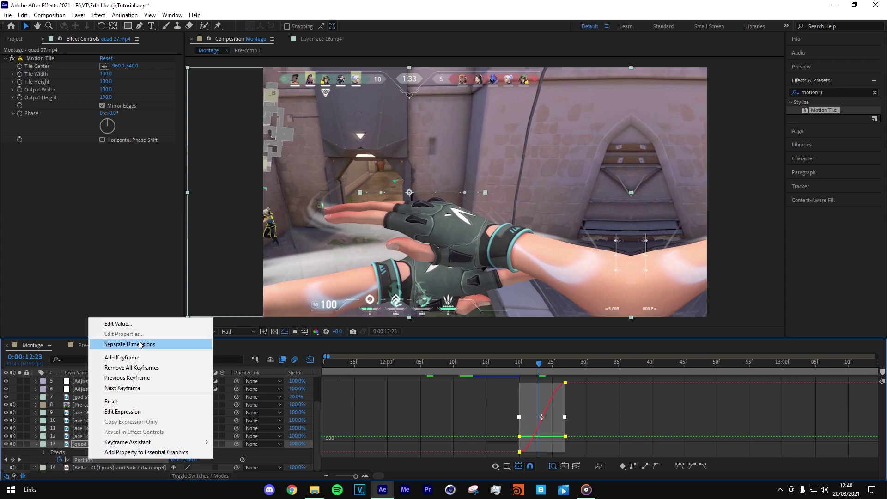
left_click(120, 343)
Reshape quad 27.mp4's X Position curve to rise steeply at the start and flatten out, and preview the slide.
left_click_drag(525, 443, 509, 387)
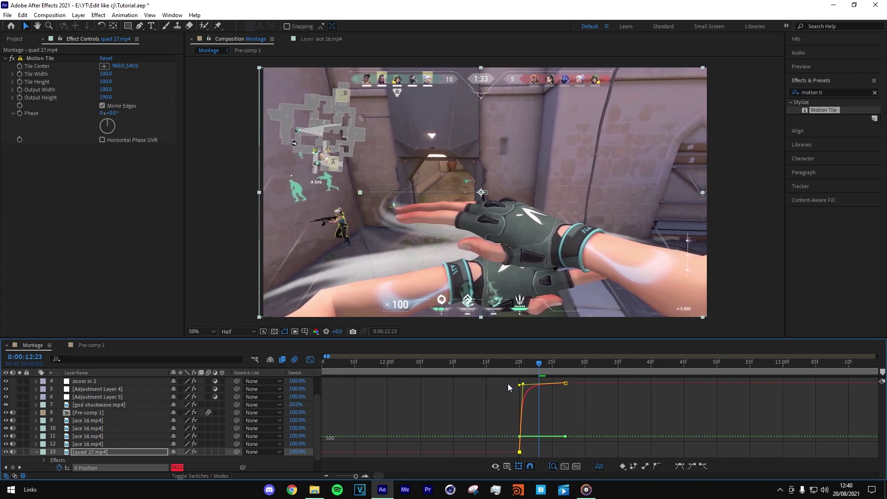
left_click(490, 364)
key("space")
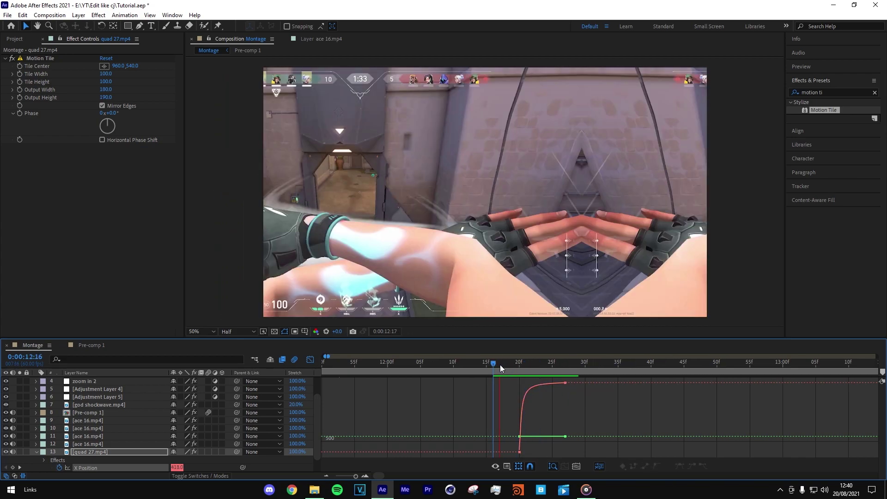
key("space")
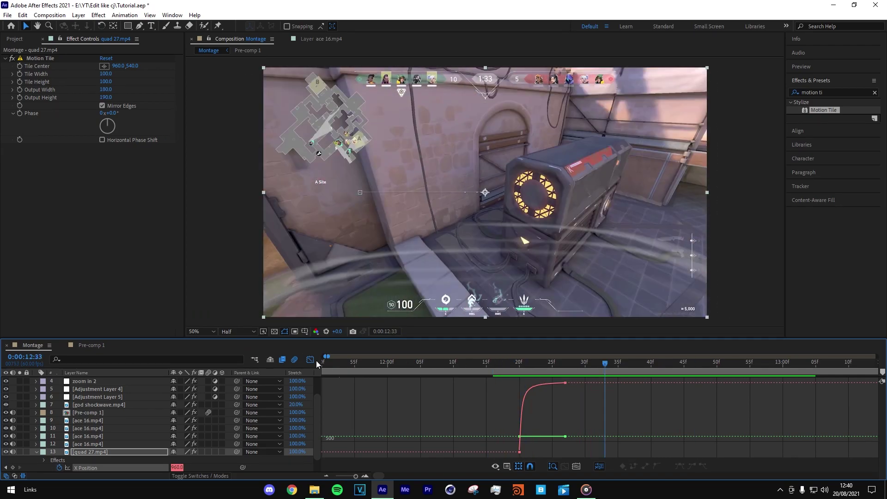
key("shift+F3")
Split quad 27.mp4 at 0:00:12:27 and enable motion blur on the short earlier part containing the slide.
left_click(566, 364)
scroll(582, 392, "down", 1)
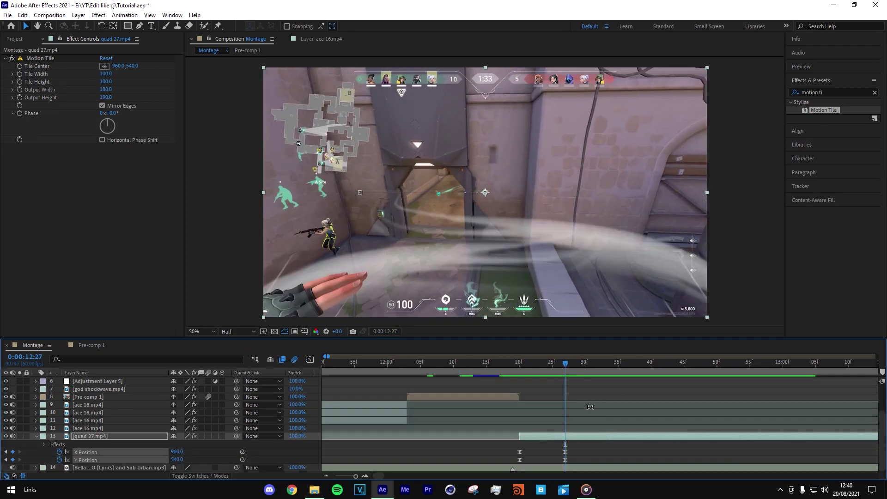
left_click(576, 405)
left_click(573, 438)
key("ctrl+shift+d")
left_click(548, 445)
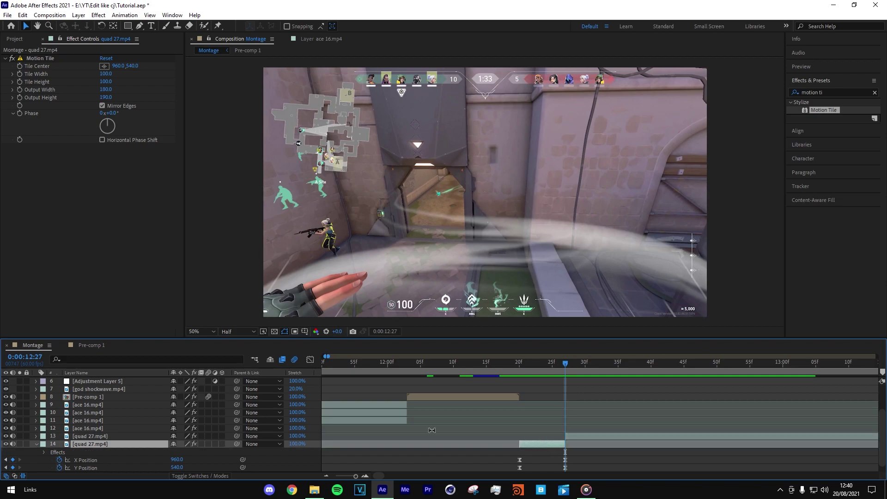
left_click(209, 444)
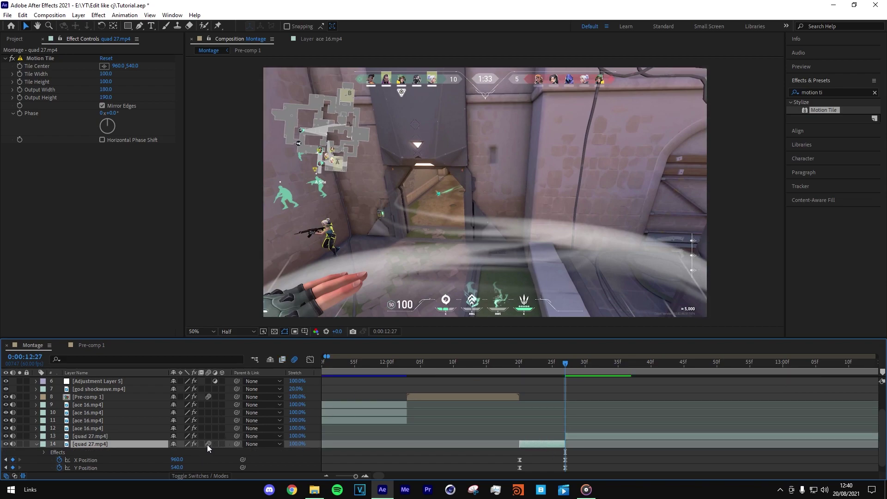
Play back the slide transition and the following quad 27.mp4 footage to check how they run against the music.
left_click_drag(517, 367, 393, 371)
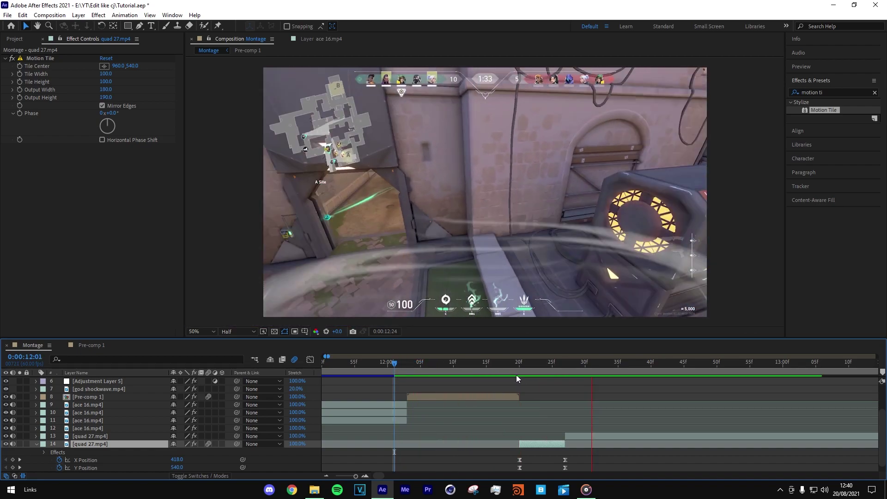
left_click_drag(465, 368, 427, 368)
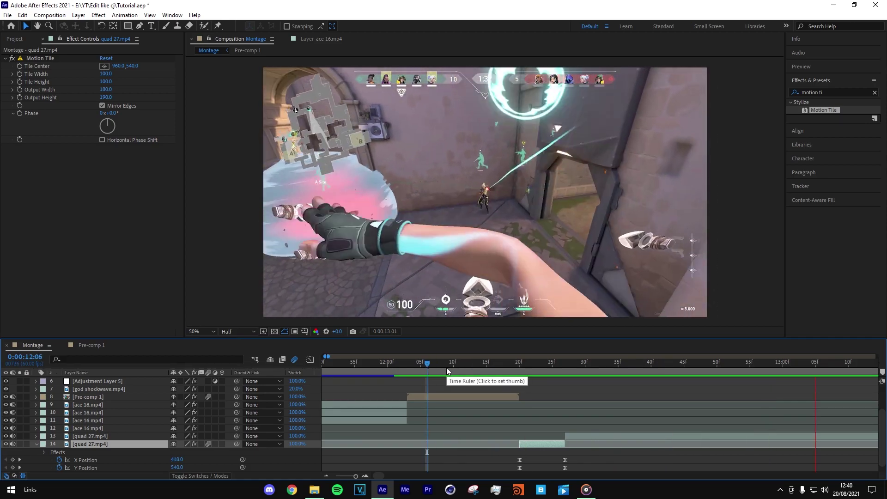
left_click(327, 476)
left_click(521, 369)
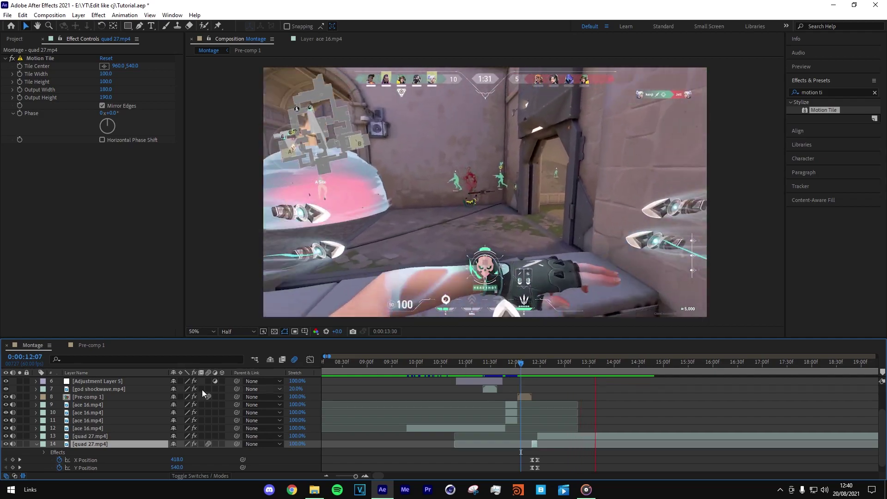
left_click(36, 444)
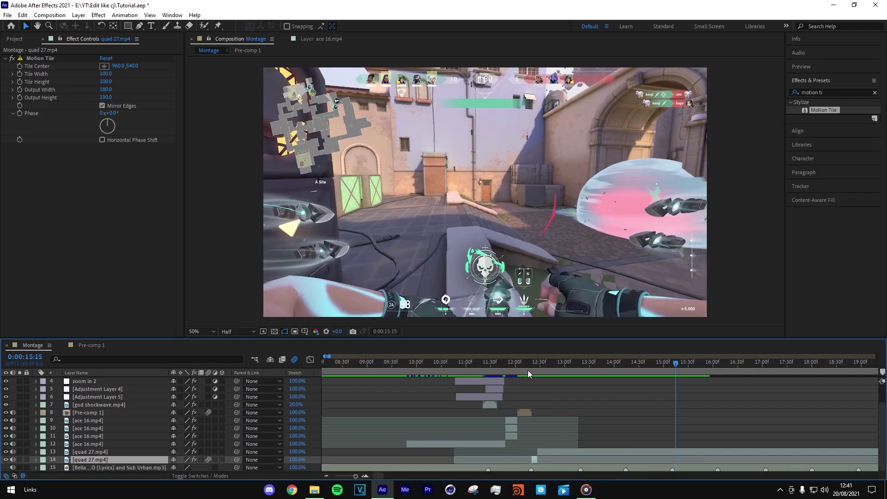
left_click(519, 370)
left_click(520, 369)
left_click_drag(520, 370, 565, 337)
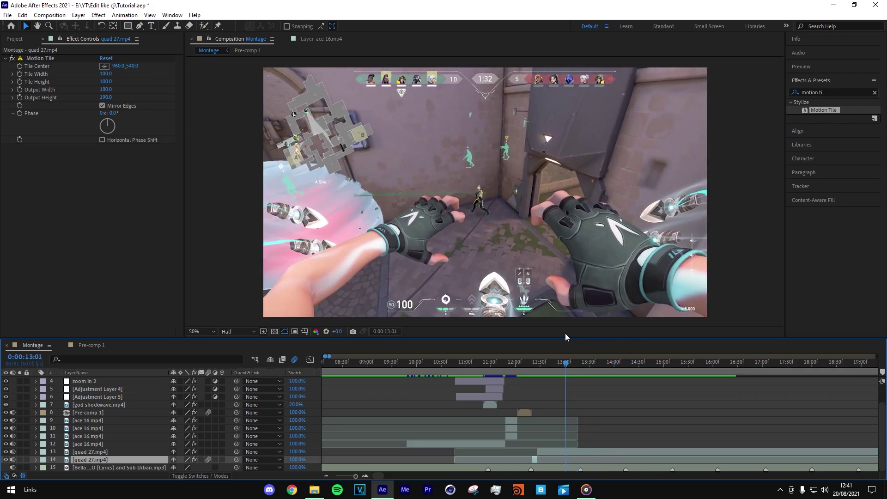
left_click(585, 399)
mouse_move(566, 367)
left_mouse_down()
mouse_move(675, 401)
mouse_move(586, 401)
mouse_move(568, 363)
mouse_move(557, 366)
left_mouse_up()
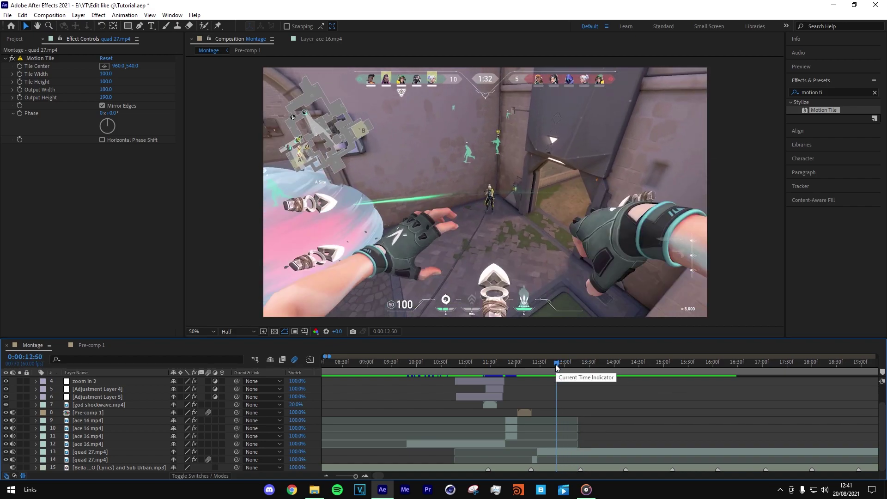
key("space")
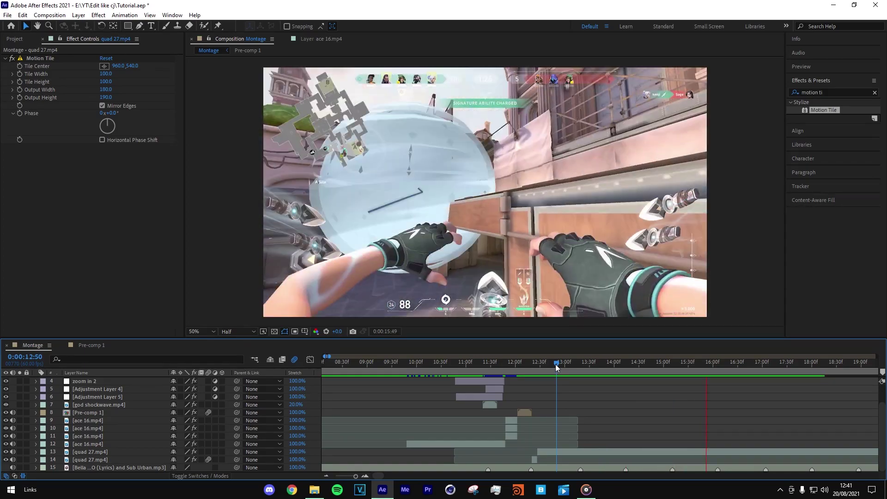
key("space")
Split the long quad 27.mp4 clip at 0:00:18:30 and delete the part after it.
left_click_drag(813, 362, 659, 352)
left_click_drag(677, 349, 746, 343)
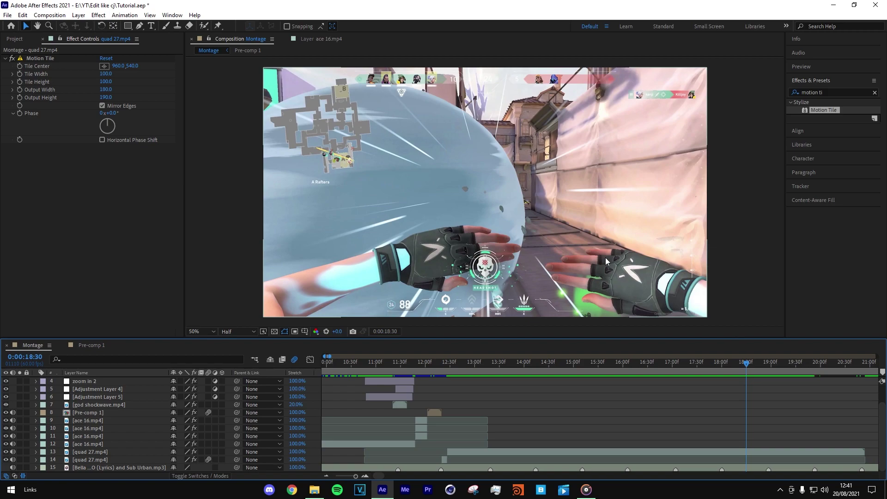
left_click_drag(538, 276, 534, 266)
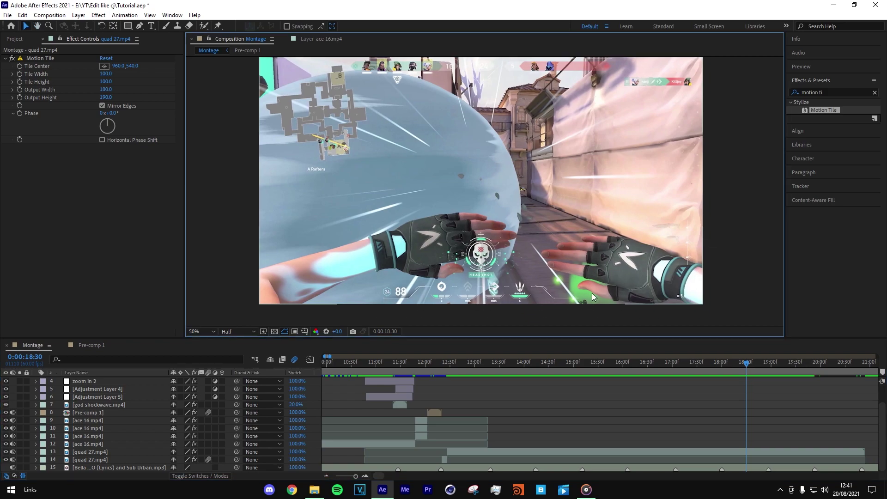
left_click_drag(750, 366, 746, 365)
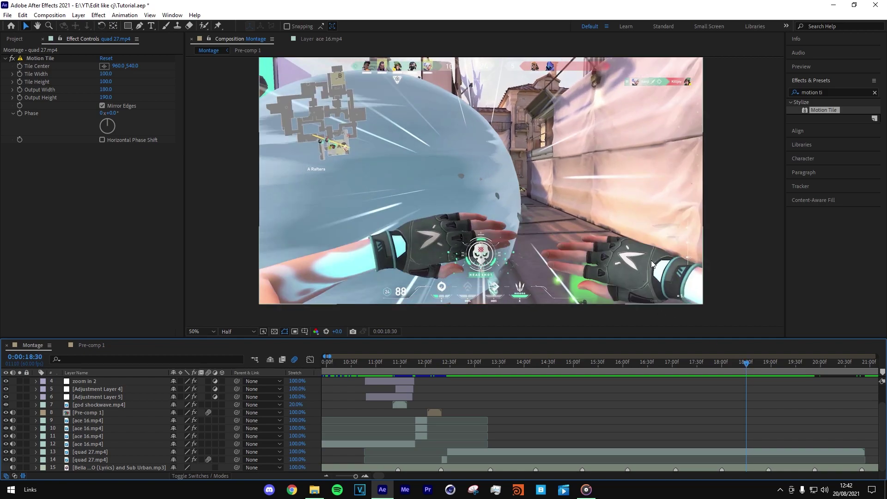
left_click(756, 454)
key("ctrl+shift+d")
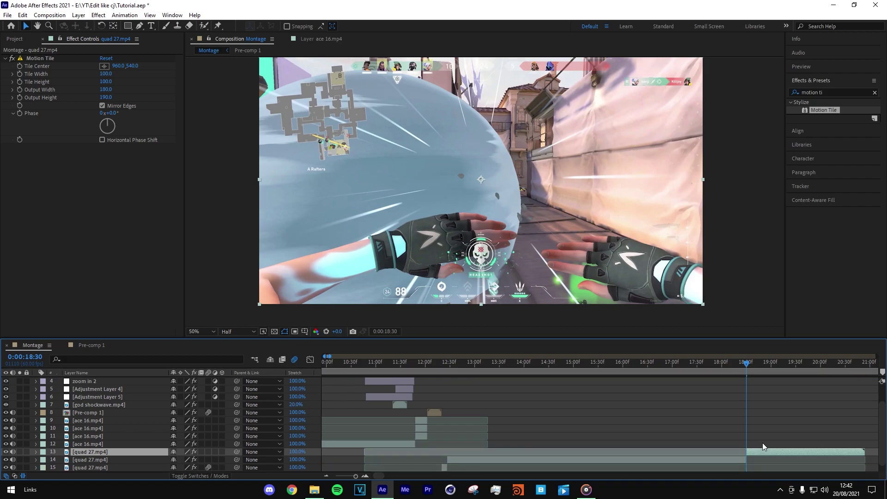
key("ctrl+z")
Play back the end of the trimmed quad 27.mp4 clip from 0:00:16:31.
left_click_drag(744, 368, 648, 367)
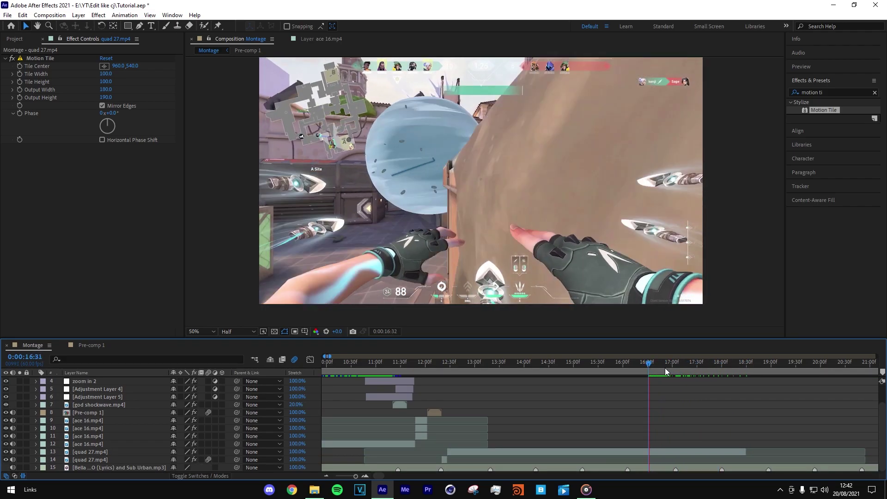
key("space")
key("space")
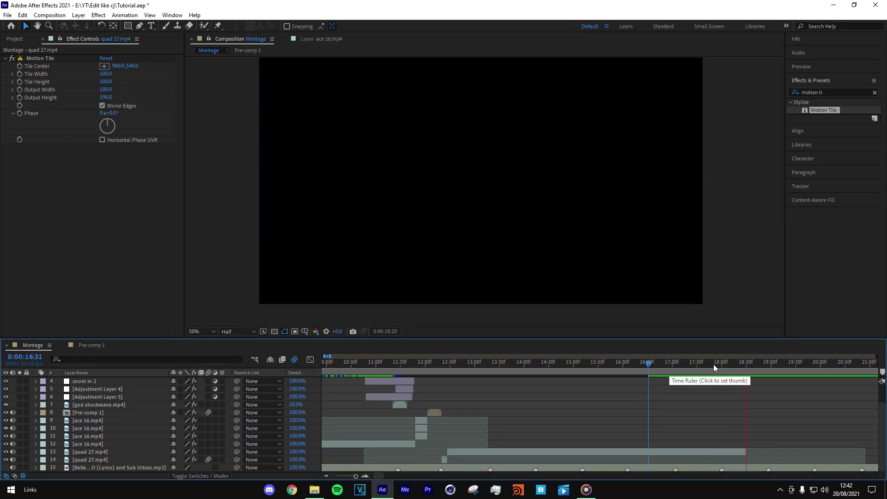
Take a snapshot of the quad 27.mp4 frame at 0:00:18:29, just before the clip ends.
left_click_drag(768, 367, 745, 348)
left_click(313, 489)
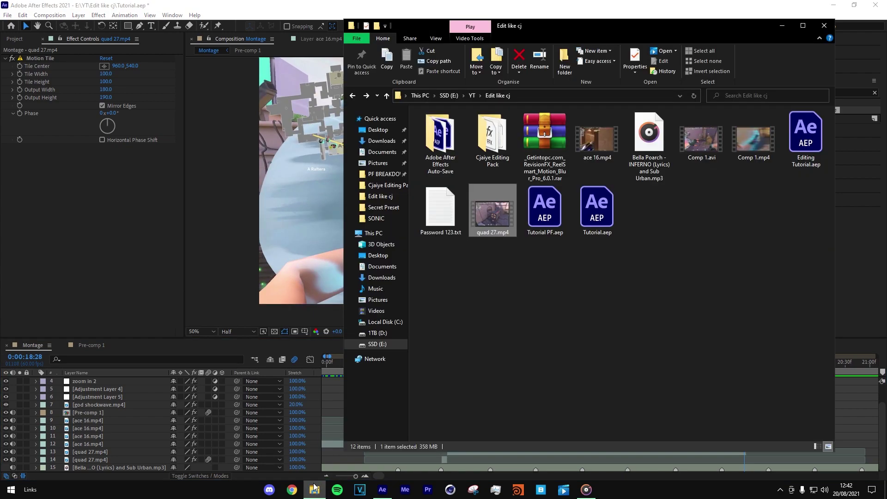
left_click(434, 464)
left_click(748, 365)
left_click_drag(748, 370, 745, 370)
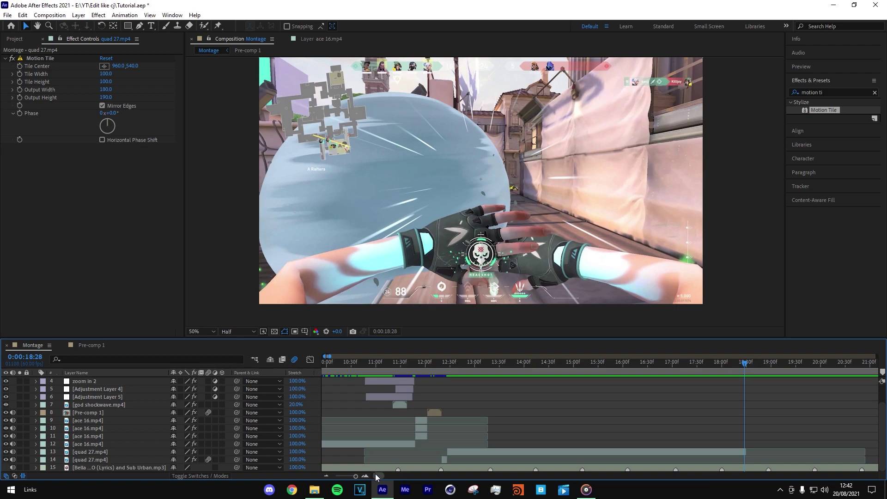
key("semicolon")
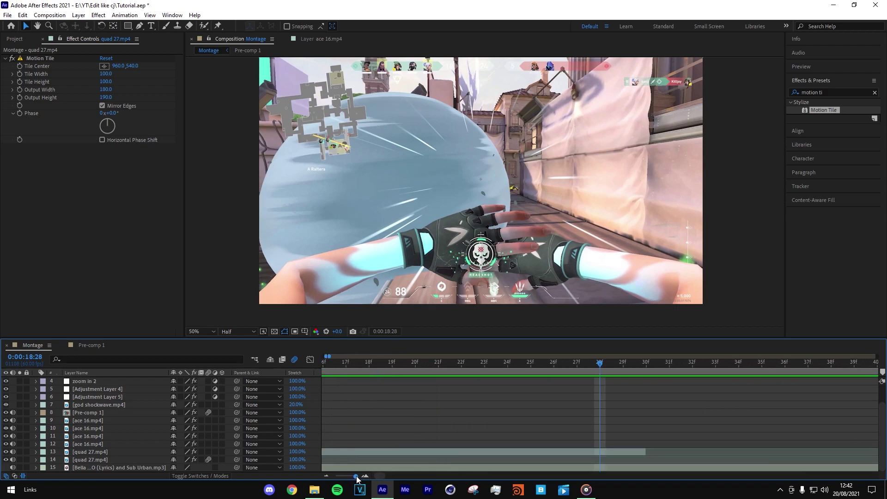
left_click(632, 366)
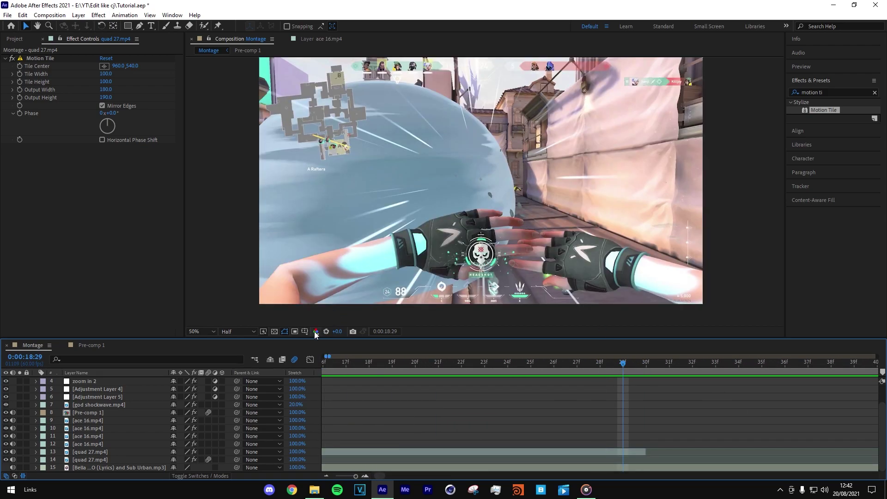
left_click(350, 332)
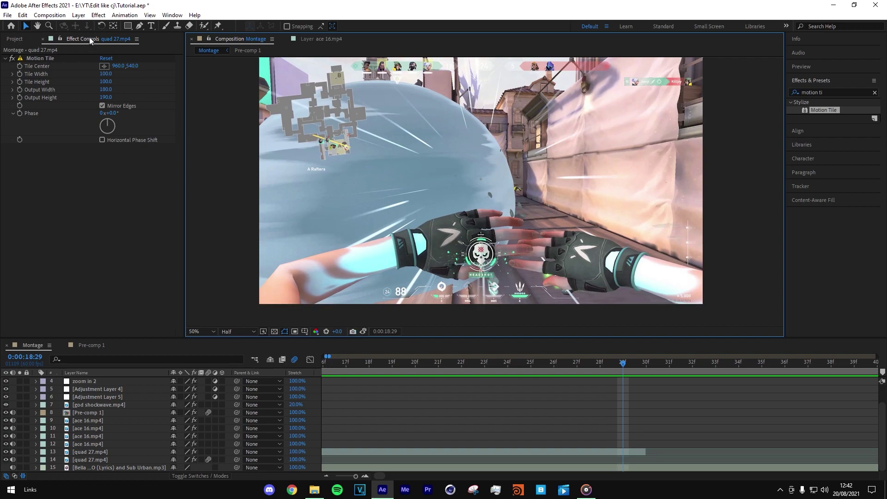
Switch to File Explorer and open the Gameplay > Valorant folder on the 1TB (D:) drive.
scroll(598, 400, "down", 3)
left_click(319, 492)
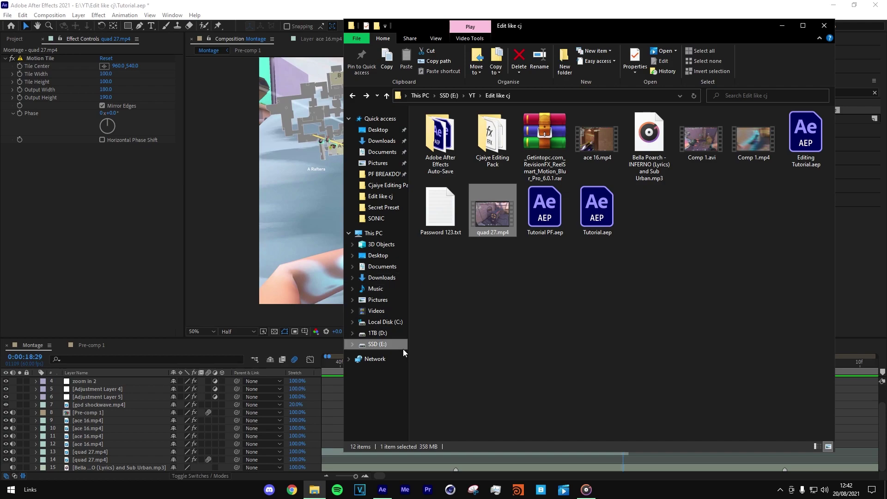
left_click(338, 431)
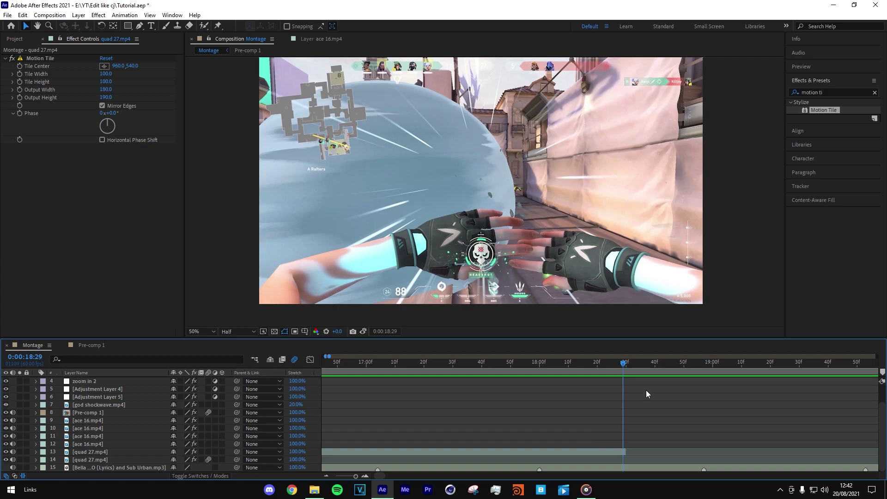
left_click_drag(610, 363, 623, 366)
left_click(314, 490)
left_click(377, 333)
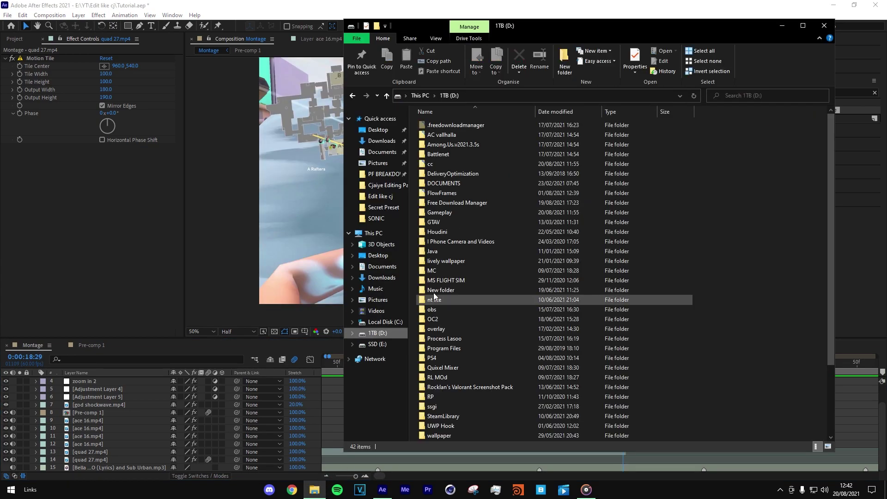
double_click(440, 212)
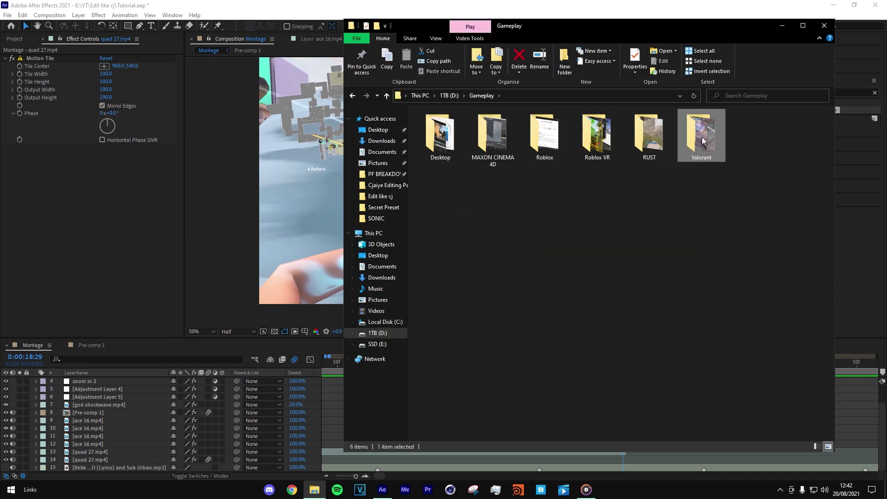
double_click(702, 134)
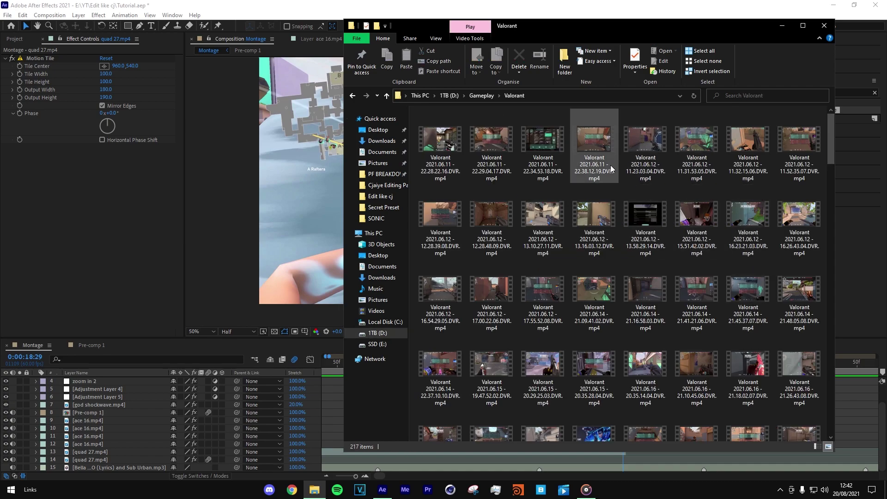
Skim through the recording Valorant 2021.06.11 - 22.34.53.18.DVR for a moment that matches the snapshot, and close it.
double_click(543, 148)
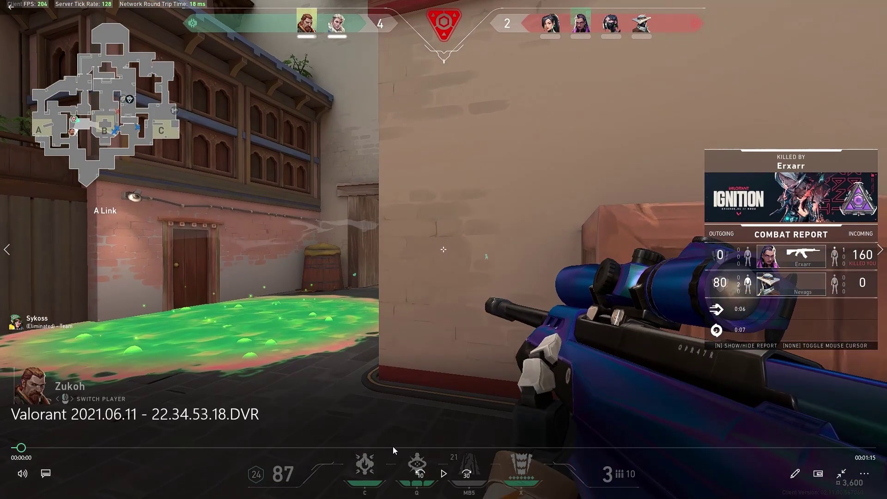
left_click(393, 447)
left_click(581, 448)
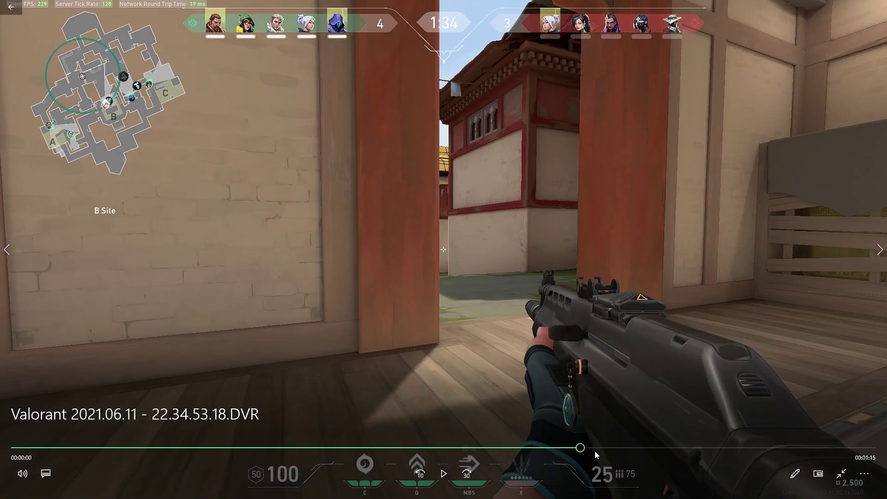
left_click(674, 448)
left_click(734, 448)
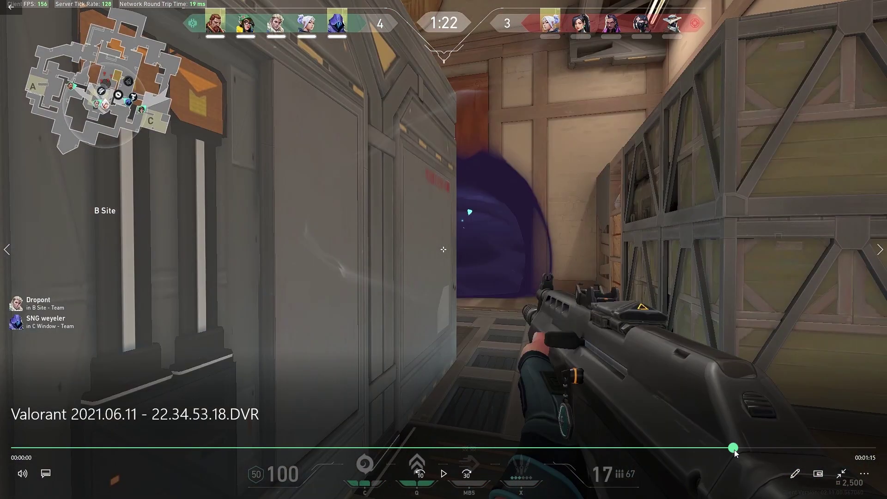
key("alt+F4")
Skim through the recording Valorant 2021.06.11 - 22.38.12.19.DVR for a matching dash moment, and close it.
key("Return")
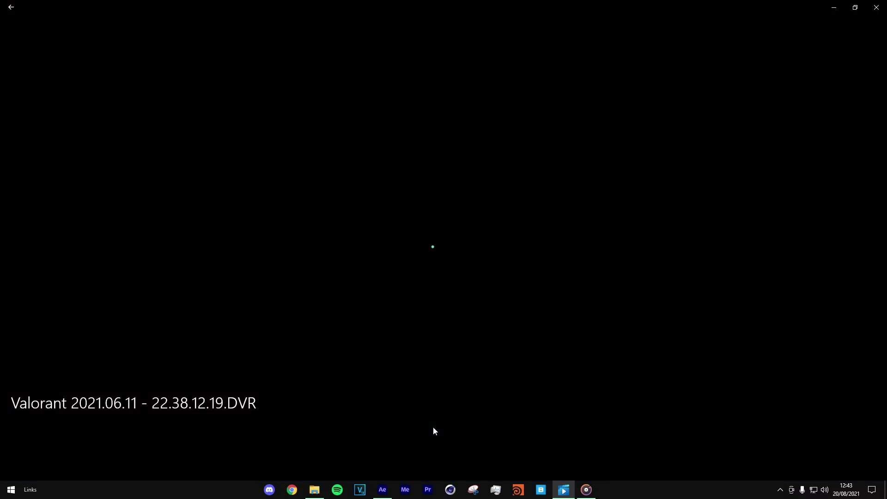
left_click(578, 447)
left_click(610, 448)
left_click(656, 448)
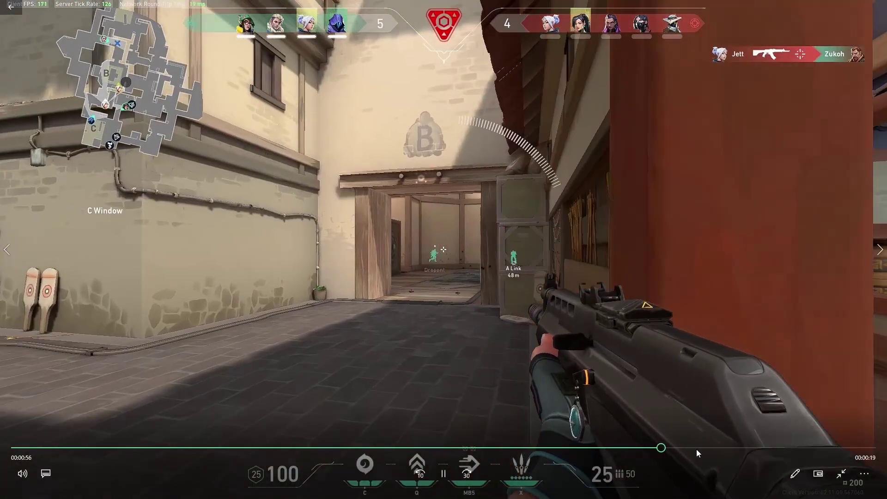
left_click(715, 448)
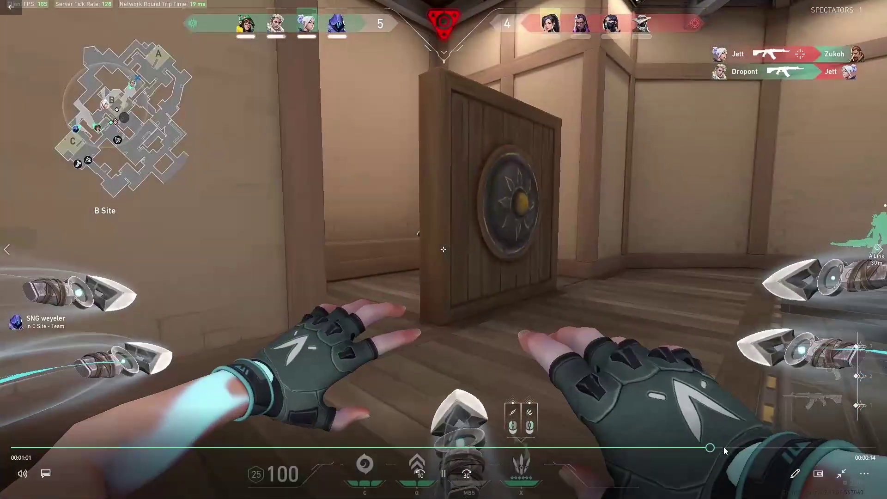
key("space")
key("alt+F4")
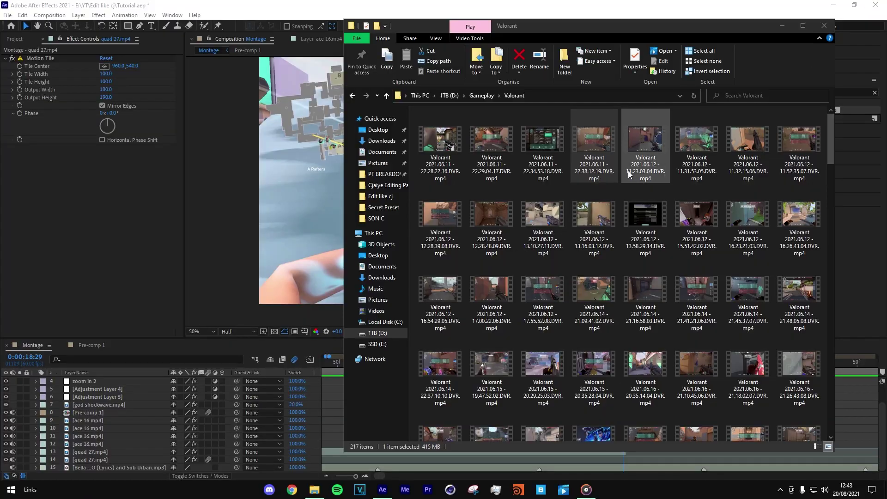
Add Valorant 2021.06.11 - 22.38.12.19.DVR.mp4 to the Montage composition, hide it and move the playhead to 0:00:18:30.
left_click(320, 453)
left_click_drag(428, 406, 500, 383)
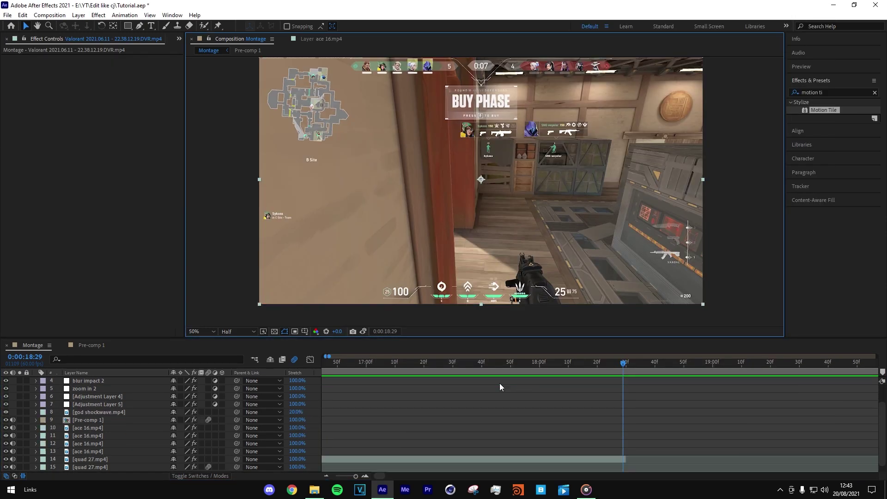
mouse_move(355, 476)
left_mouse_down()
mouse_move(342, 476)
mouse_move(357, 480)
left_mouse_up()
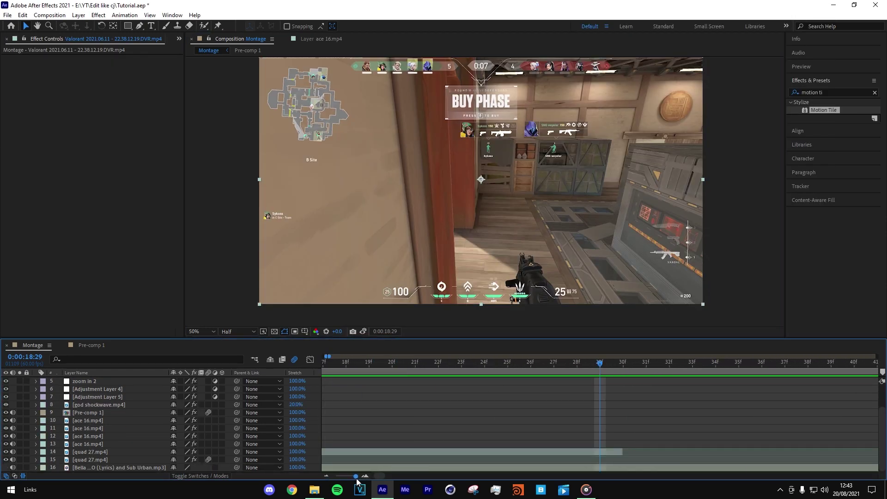
scroll(568, 401, "up", 2)
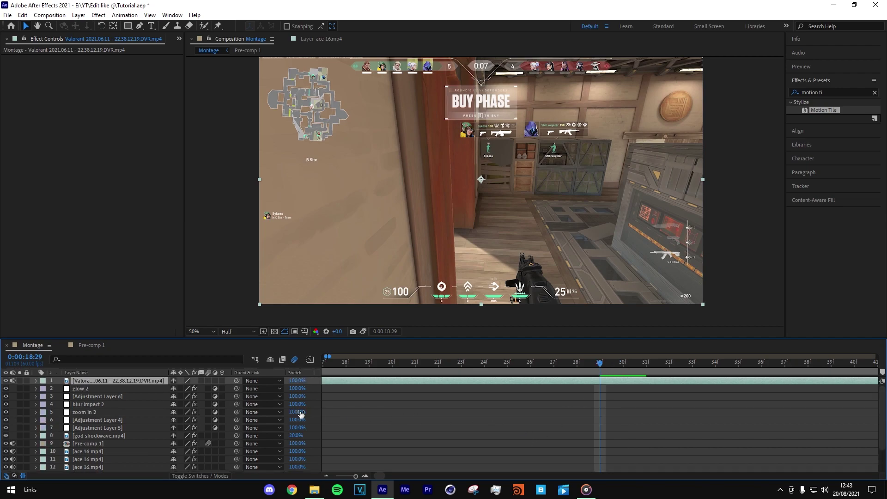
left_click(6, 381)
scroll(628, 422, "down", 2)
mouse_move(619, 366)
left_mouse_down()
mouse_move(601, 367)
mouse_move(619, 368)
left_mouse_up()
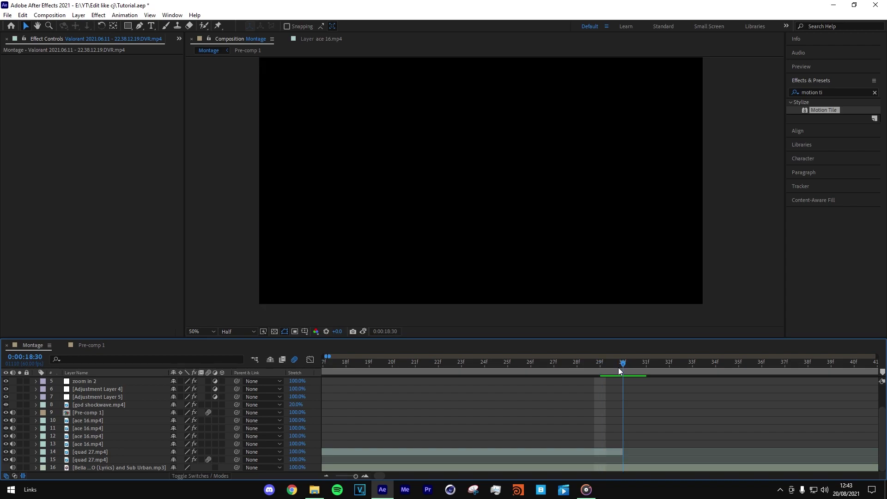
Show the new Valorant clip, shift it earlier so its dash falls at 0:00:18:30, and place it directly above the music layer.
scroll(620, 409, "up", 2)
left_click(326, 475)
left_click(328, 476)
left_click(329, 476)
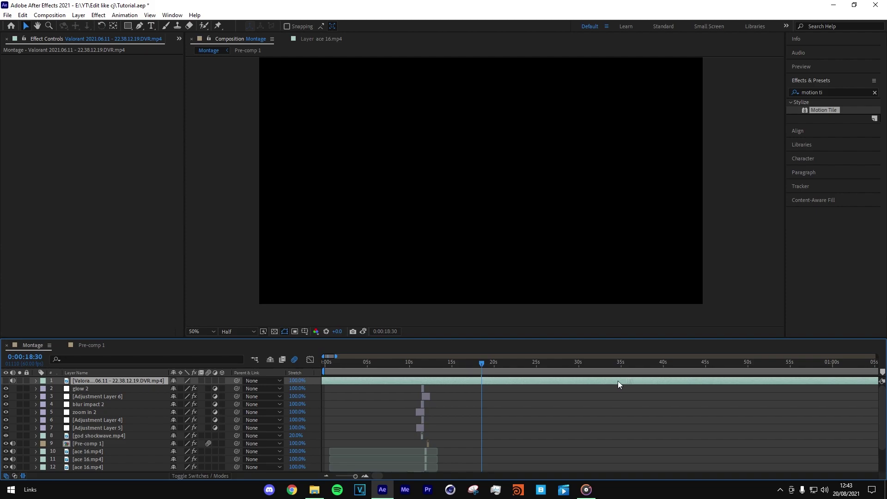
left_click(5, 380)
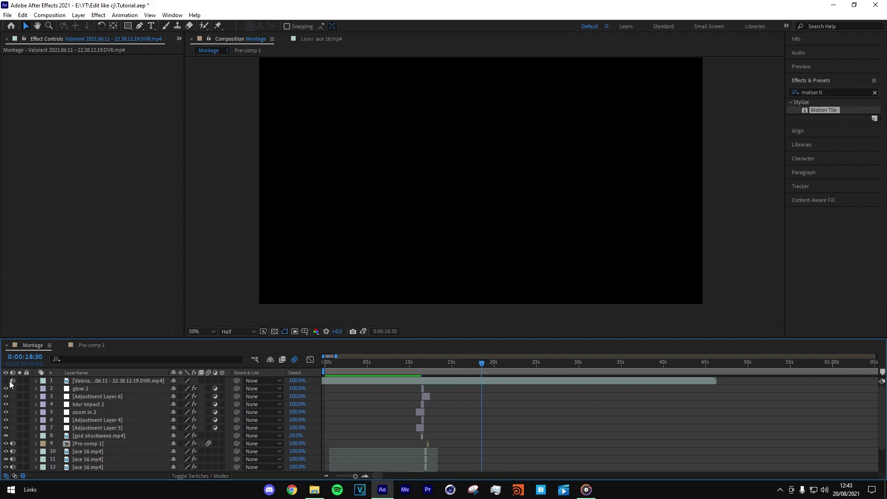
left_click_drag(477, 380, 403, 365)
left_click_drag(112, 379, 123, 462)
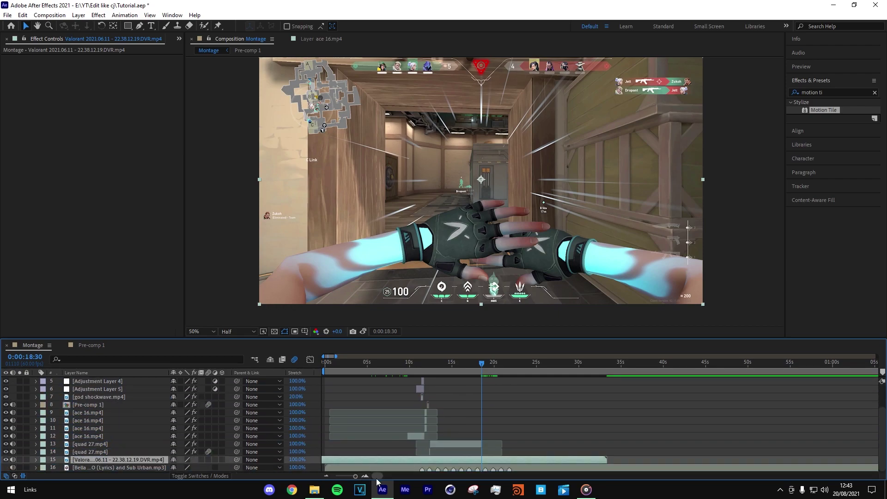
Compare the new clip with the snapshot at 0:00:18:30 and shift the clip slightly until the hands line up.
key("=")
key("=")
key("=")
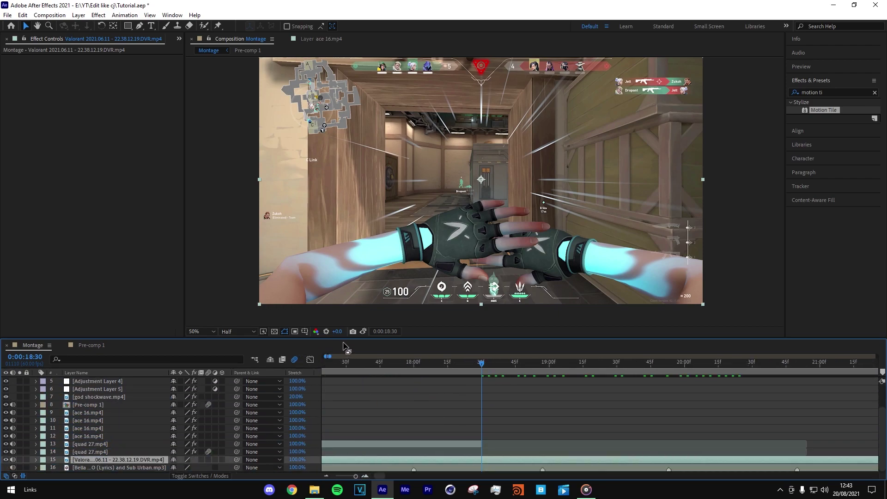
left_click(364, 334)
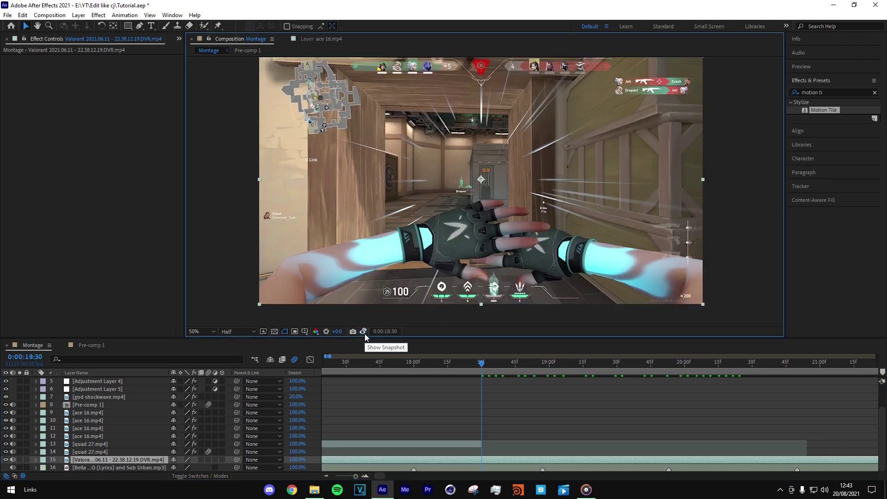
left_click(365, 333)
left_click(365, 334)
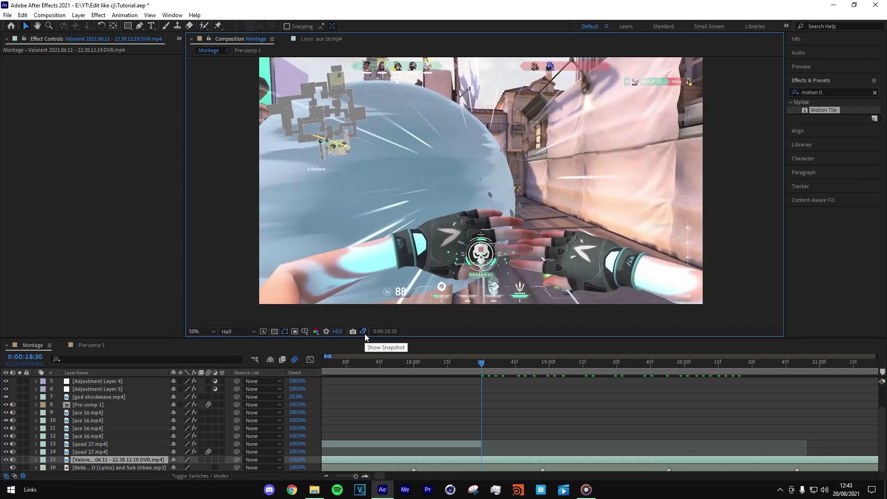
left_click(364, 333)
left_click(477, 459)
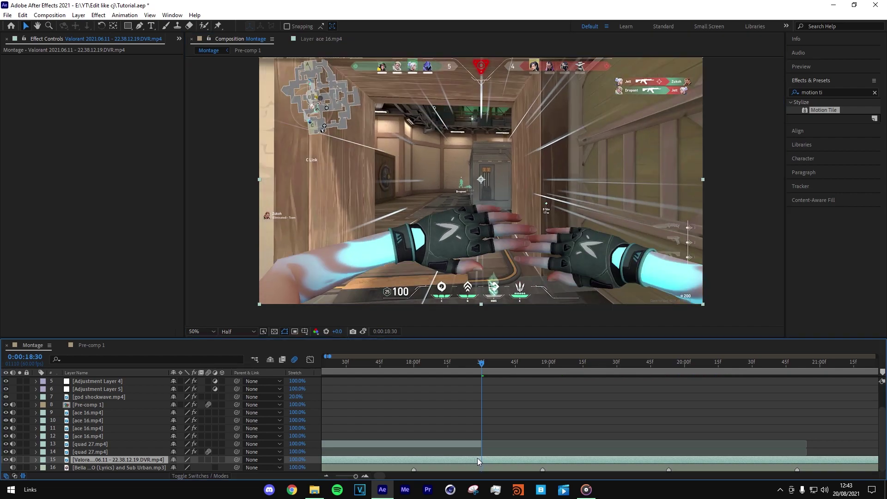
left_click(360, 332)
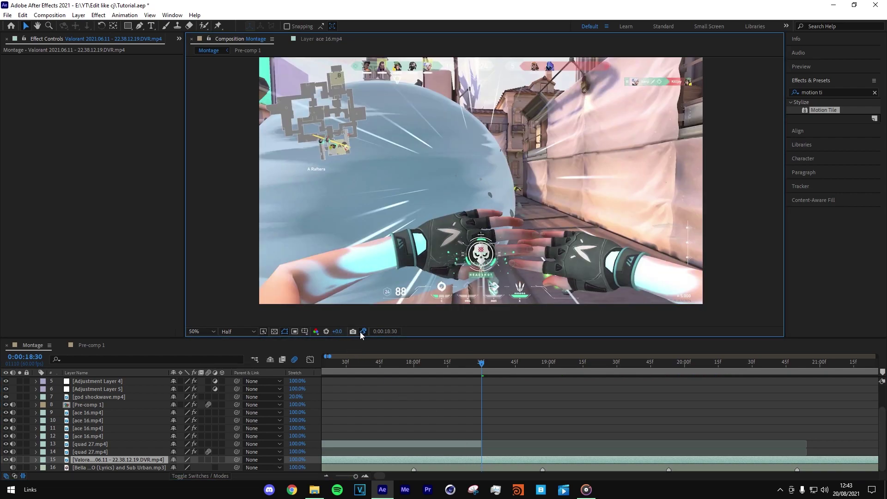
left_click(360, 331)
left_click(360, 331)
left_click(360, 332)
Split the new Valorant clip at 0:00:18:29 and delete the part before it.
left_click_drag(484, 368, 480, 368)
key("F5")
key("ctrl+shift+d")
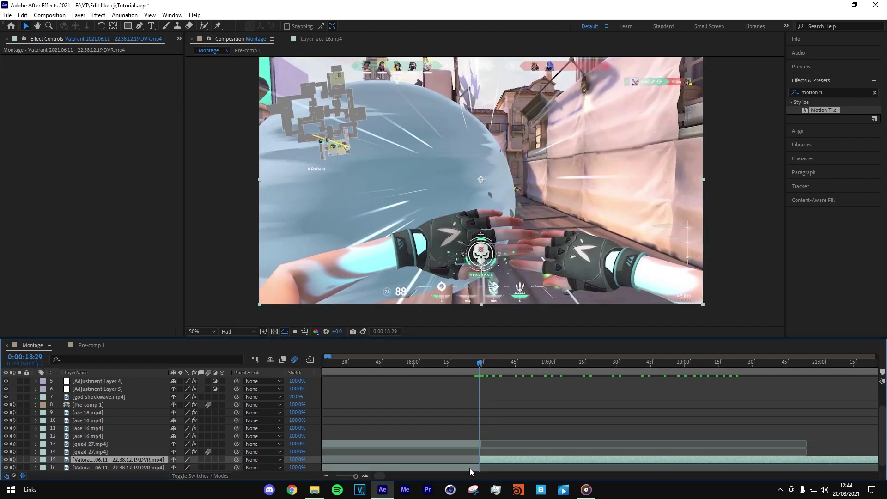
key("ctrl+z")
Play back the cut from quad 27.mp4 to the new Valorant clip from about 0:00:18:11.
left_click_drag(481, 366, 439, 367)
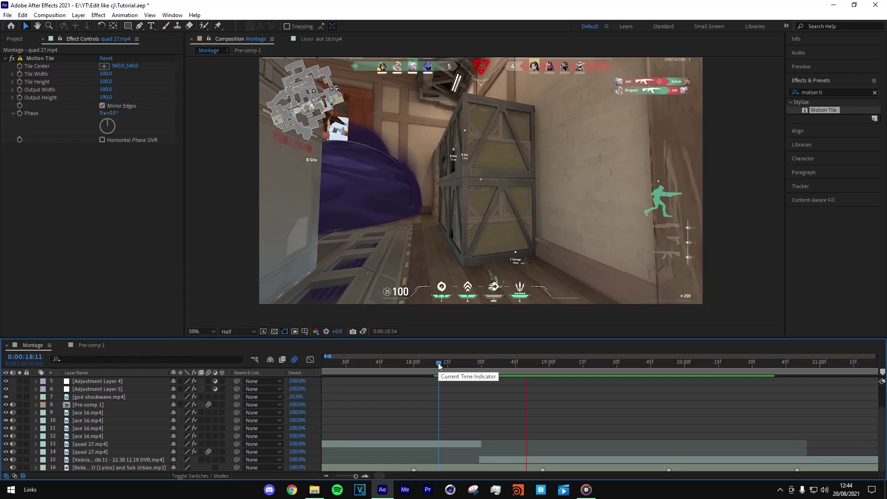
key("space")
key("space")
left_click_drag(678, 362, 442, 367)
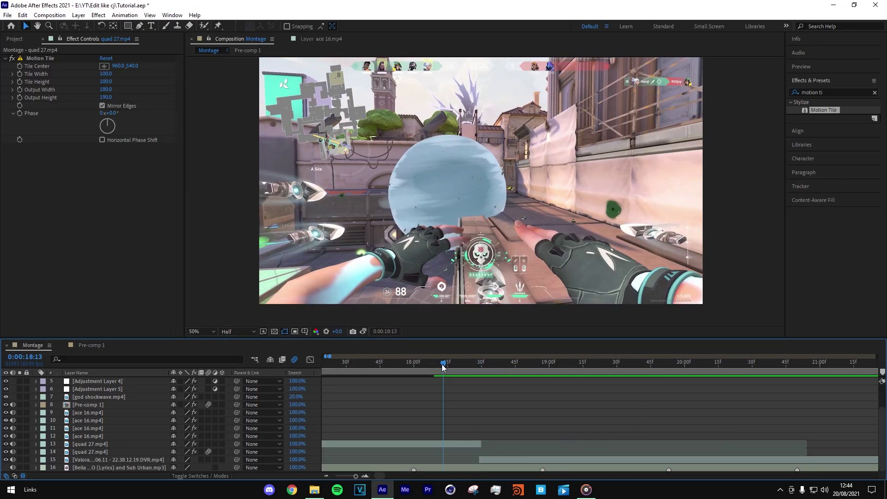
key("space")
key("space")
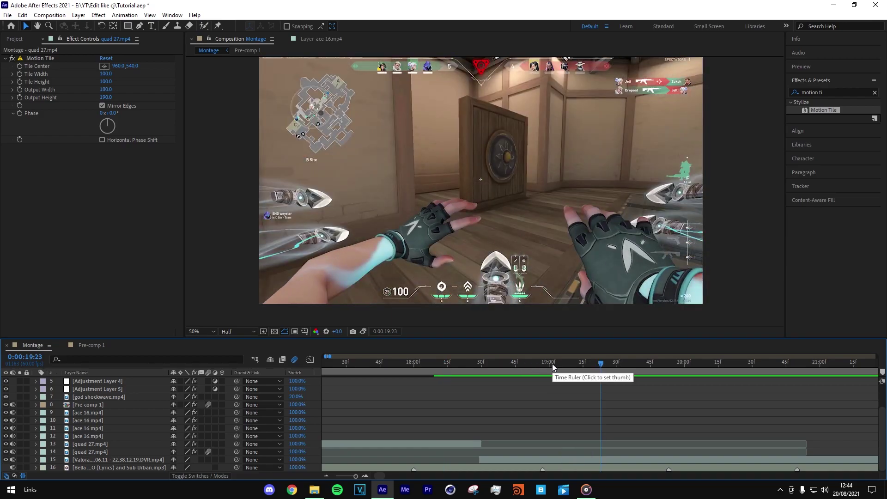
Play back the new Valorant clip from its first frame at 0:00:18:29.
left_click(326, 477)
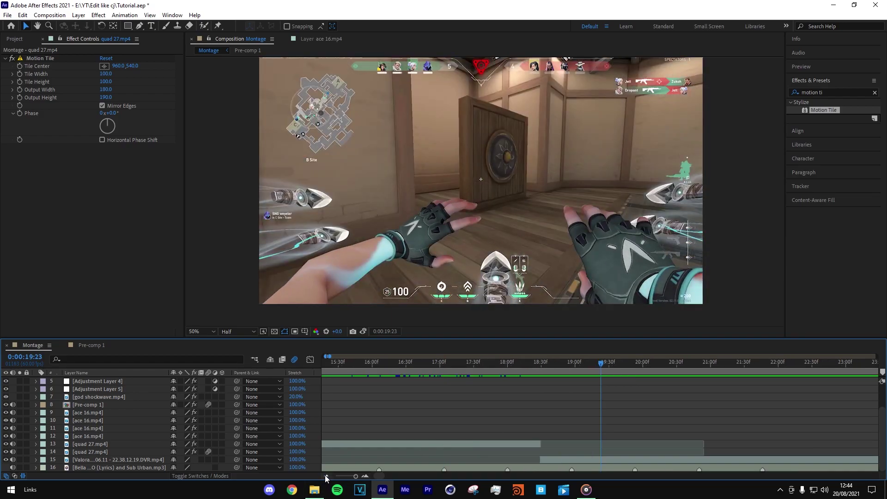
left_click(542, 363)
left_click_drag(541, 364, 542, 363)
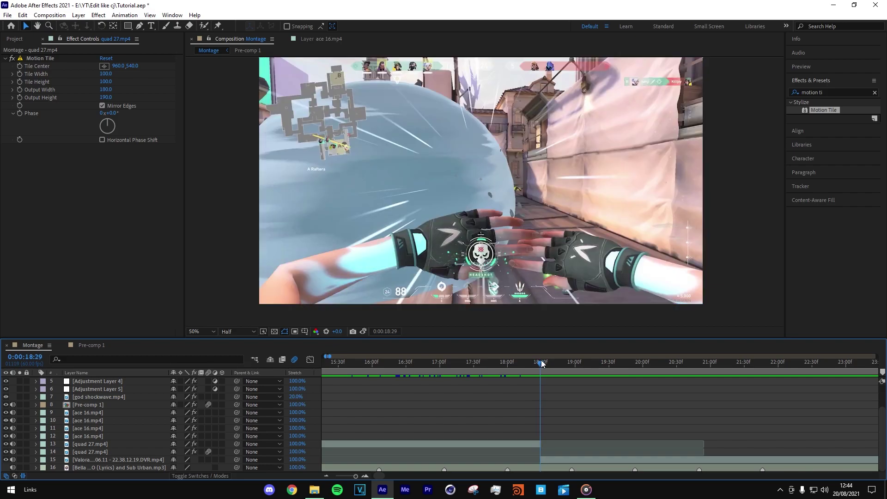
key("space")
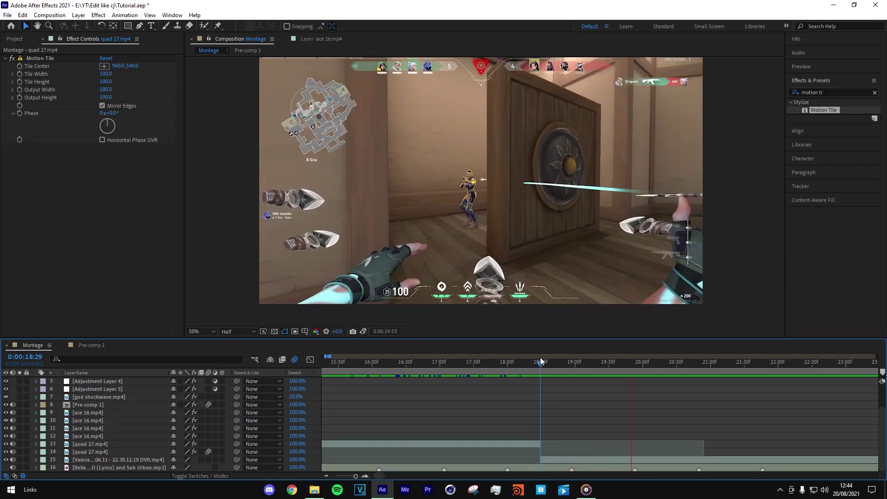
Add an adjustment layer directly above the new Valorant clip and apply the Wave Warp Impact.ffx preset at the kill at 0:00:20:06.
left_click_drag(661, 363, 650, 365)
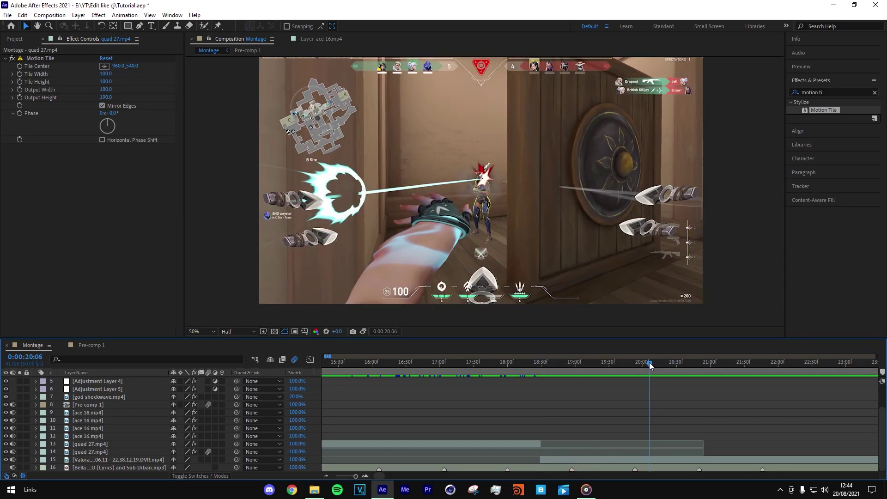
left_click(656, 462)
key("ctrl+alt+y")
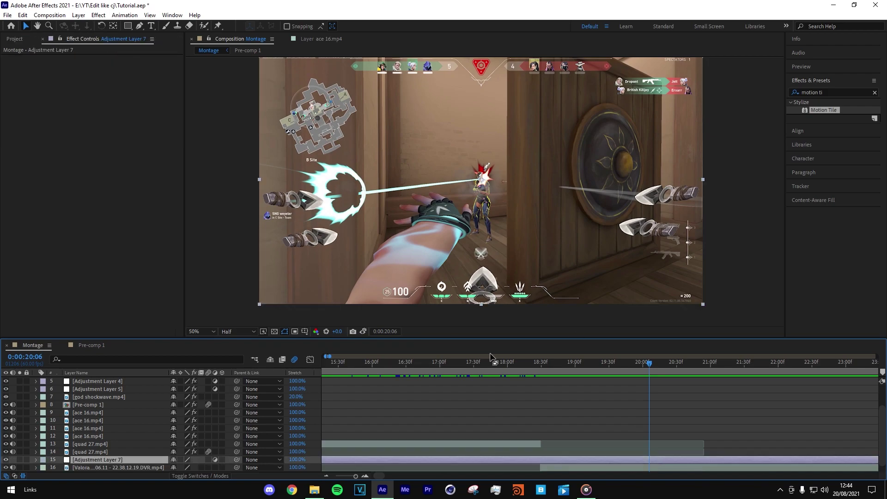
left_click(125, 15)
left_click(131, 35)
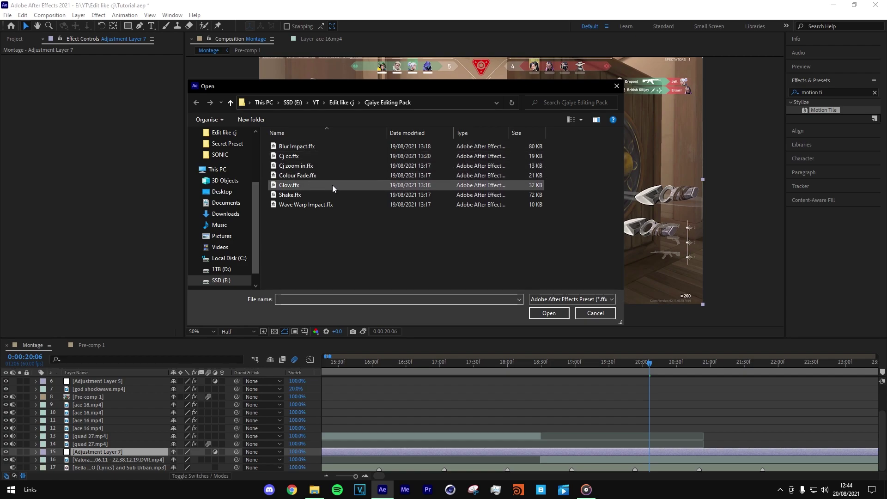
double_click(346, 203)
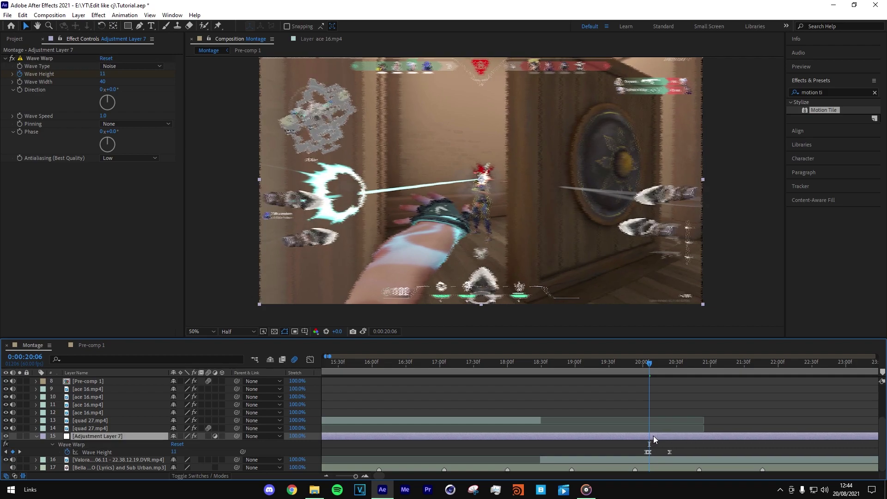
Add another adjustment layer above the wave warp layer and apply the Shake.ffx preset at 0:00:20:06.
left_click(368, 478)
left_click(368, 478)
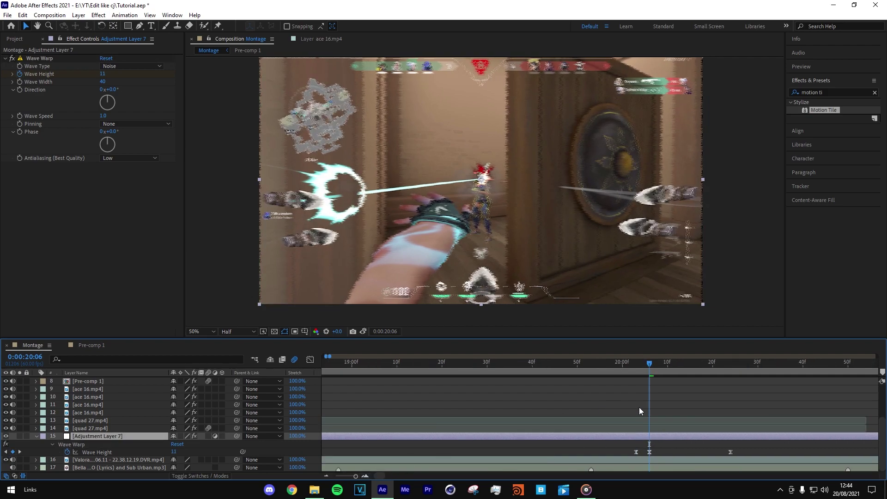
key("ctrl+alt+y")
left_click(125, 15)
left_click(138, 37)
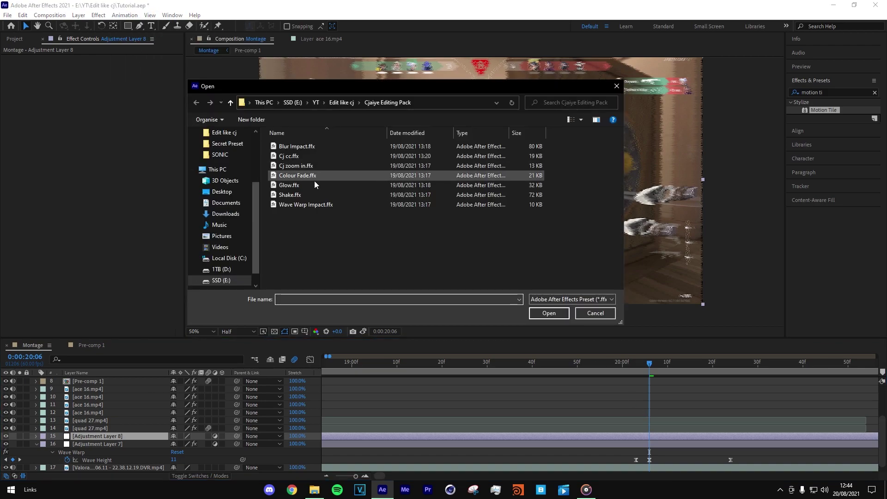
double_click(306, 195)
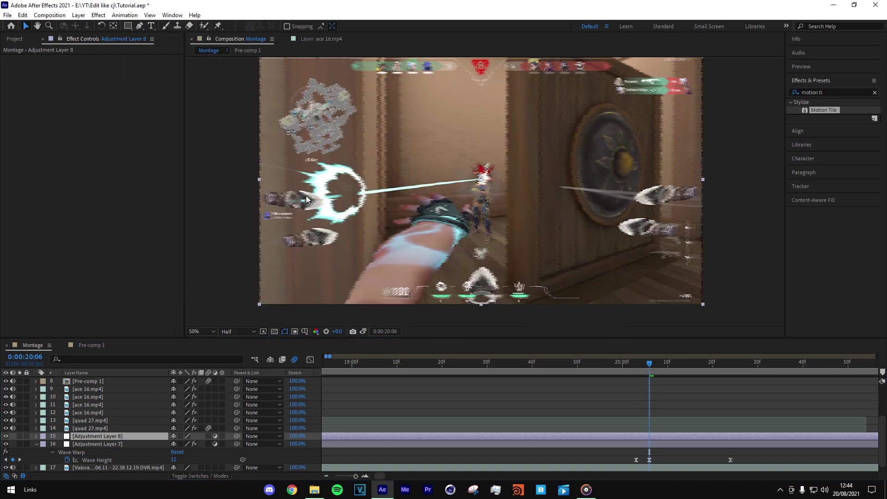
Split the shake adjustment layer at 0:00:20:06 and 0:00:20:31.
key("ctrl+shift+d")
left_click_drag(661, 363, 764, 369)
key("ctrl+shift+d")
Split the wave warp adjustment layer at 0:00:20:31 and 0:00:20:03.
left_click(770, 451)
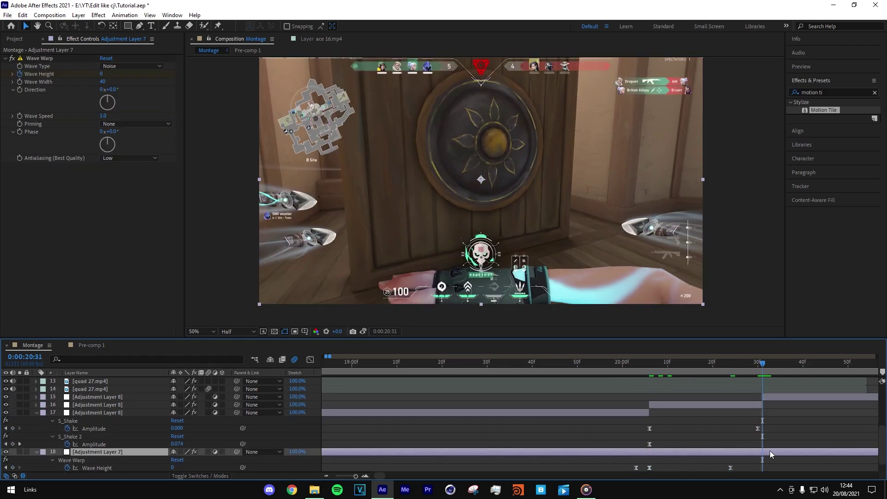
key("ctrl+shift+d")
left_click(634, 367)
left_click(639, 436)
key("ctrl+shift+d")
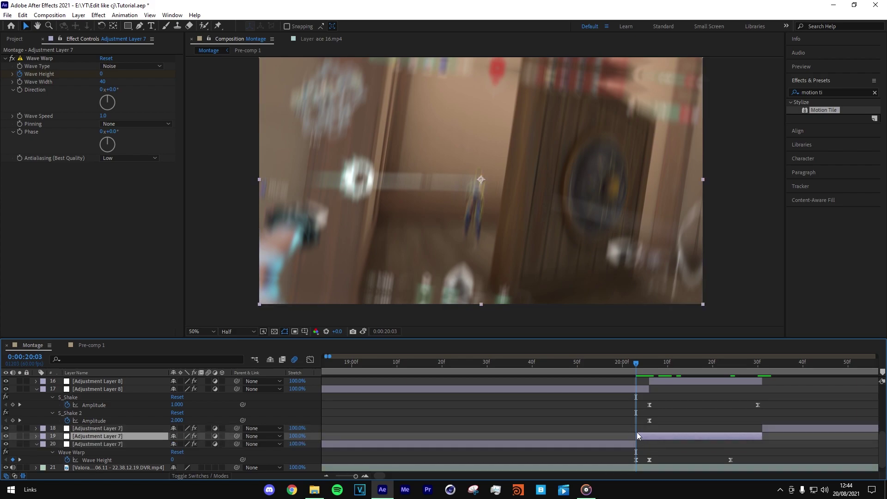
Delete the leftover shake and wave warp adjustment layer pieces before and after the kill impact.
left_click(770, 406)
key("Delete")
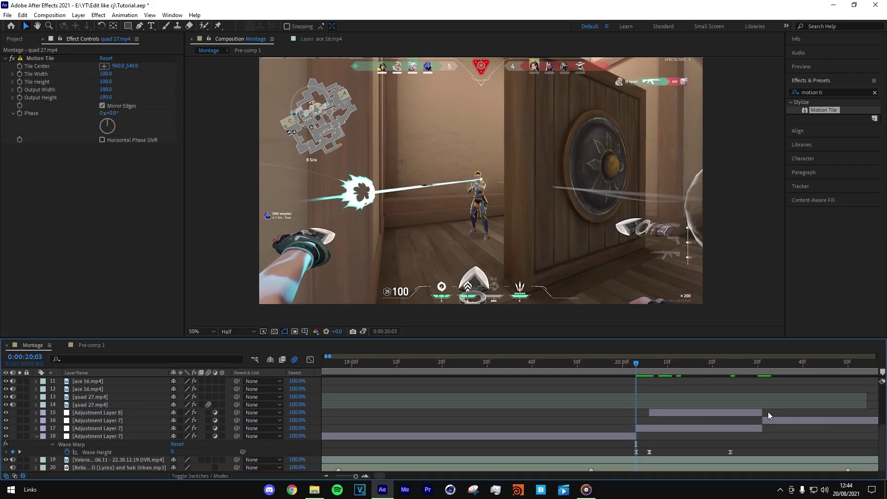
left_click(768, 412)
key("Delete")
left_click(625, 437)
Duplicate the zoom in 2 adjustment layer and move the copy so it starts at 0:00:20:03.
scroll(156, 387, "up", 5)
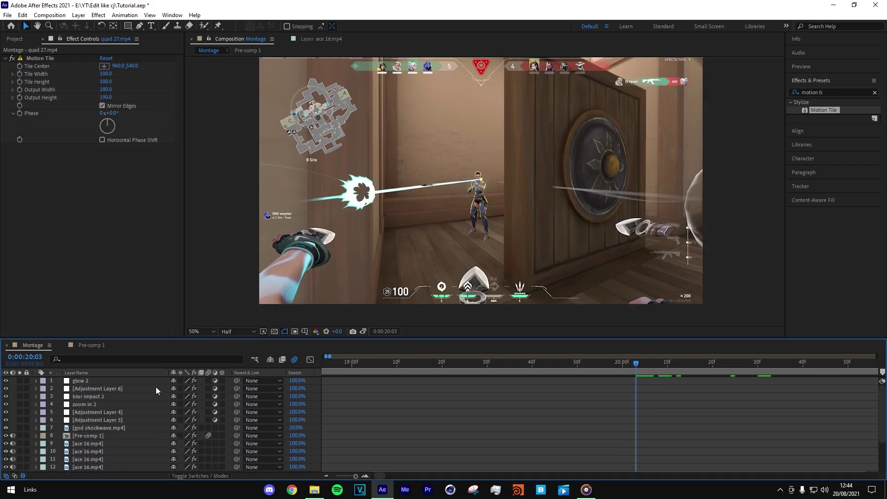
left_click(101, 405)
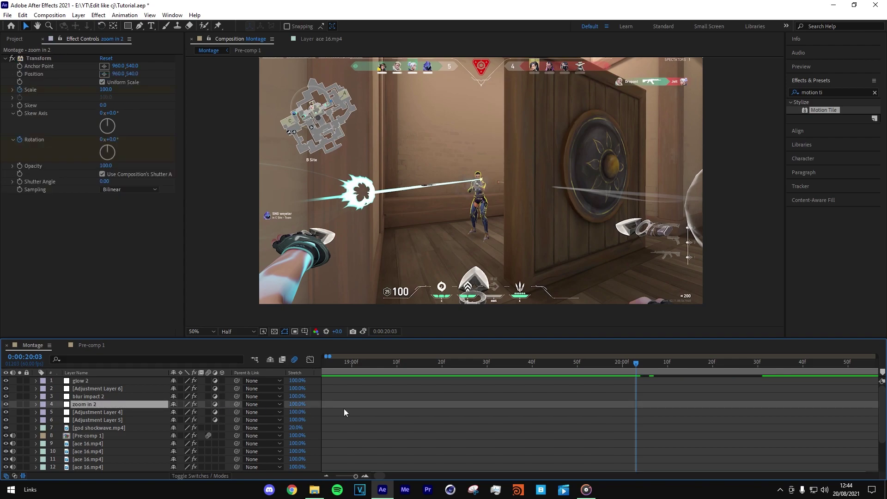
key("ctrl+d")
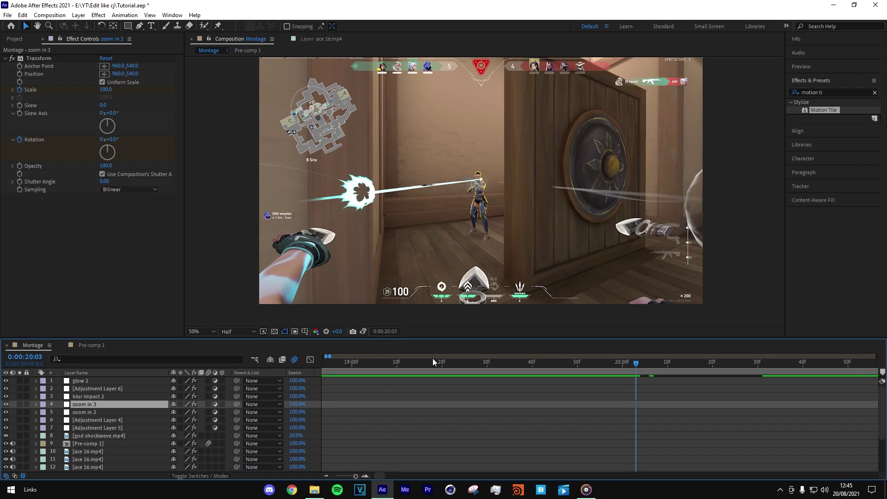
key("bracketleft")
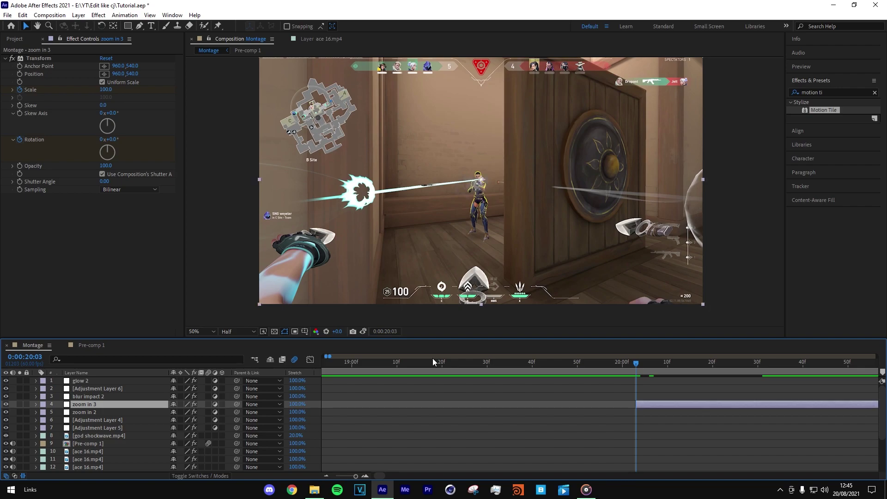
left_click(151, 26)
left_click(389, 206)
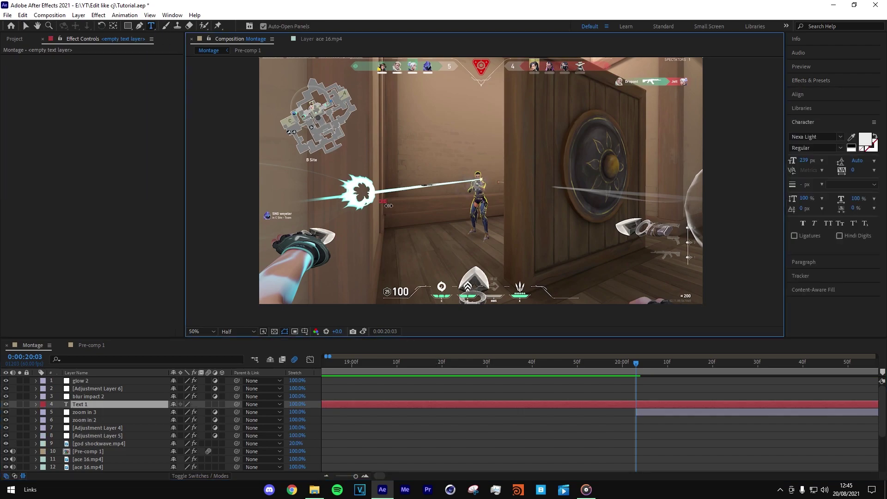
key("slash")
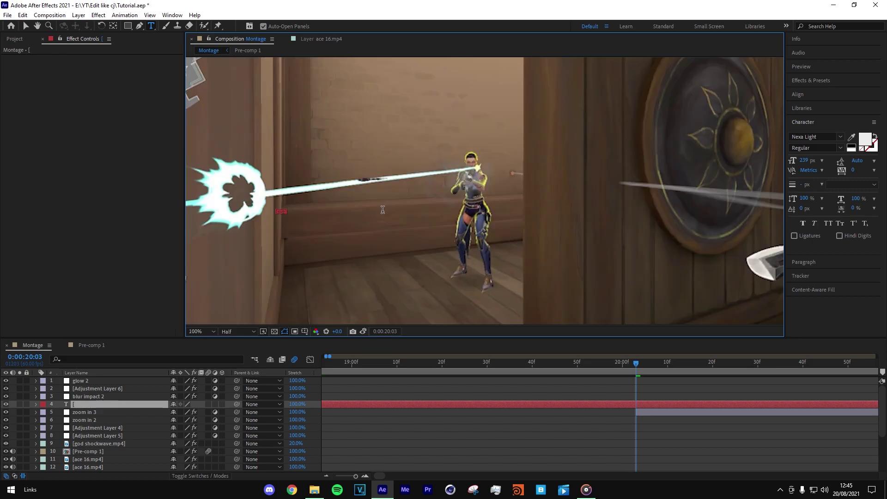
left_click(806, 164)
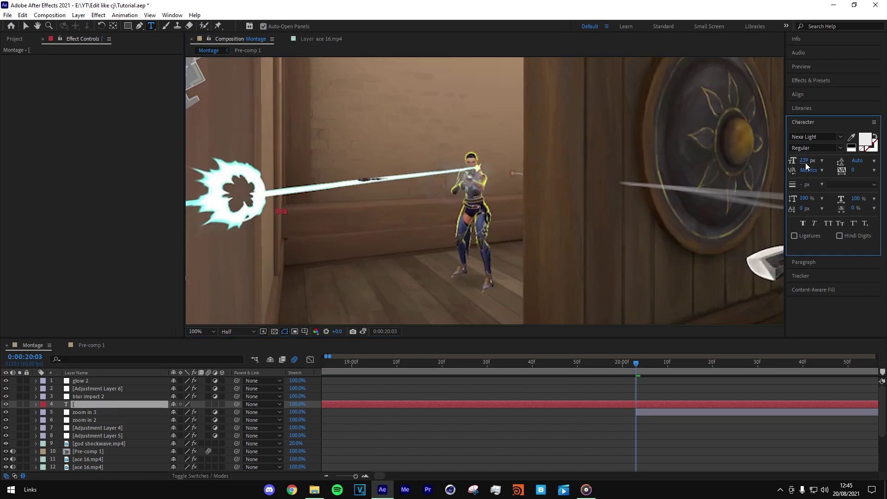
left_click(279, 217)
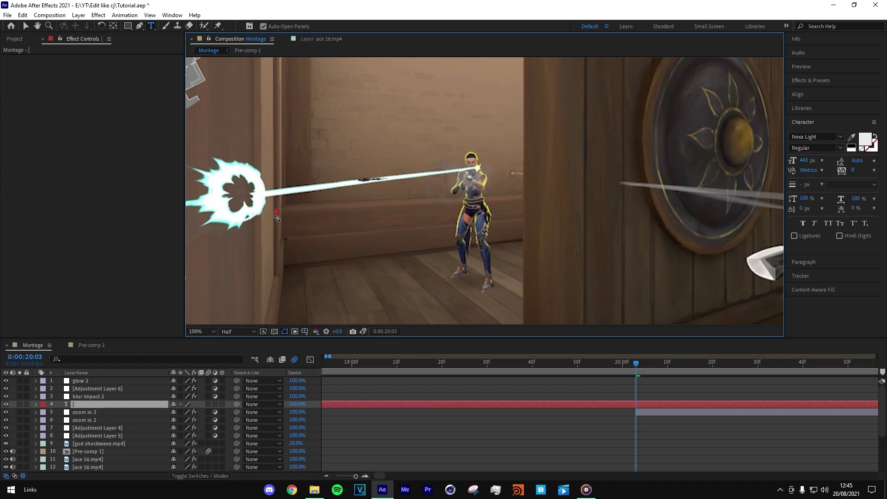
key("super+2")
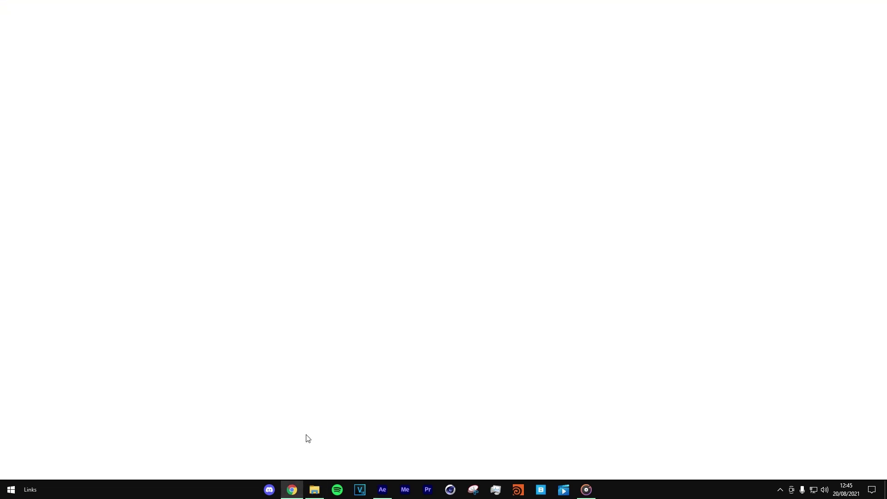
type("[")
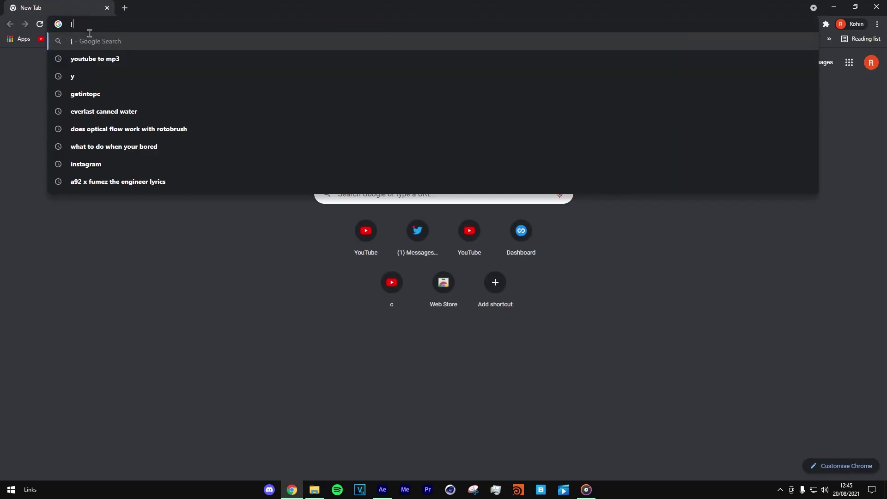
type("[[[[[")
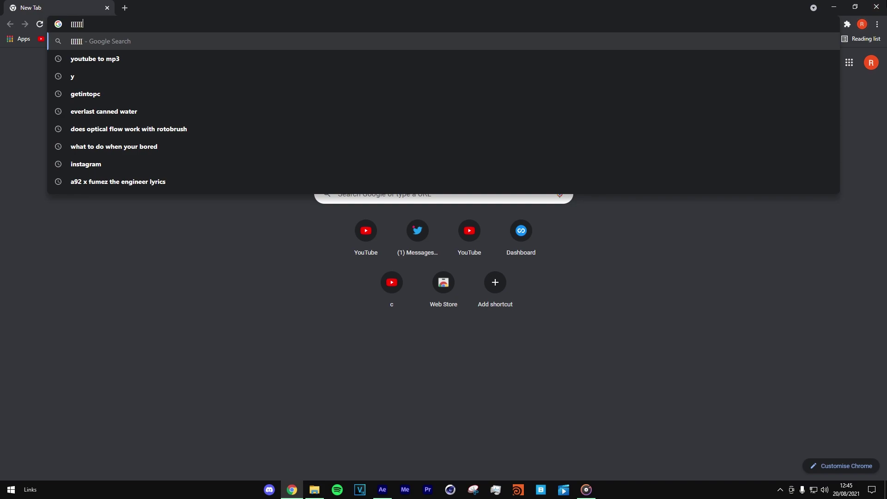
left_click(876, 7)
Delete the stray text layer and the duplicated zoom in 3 layer.
left_click(328, 473)
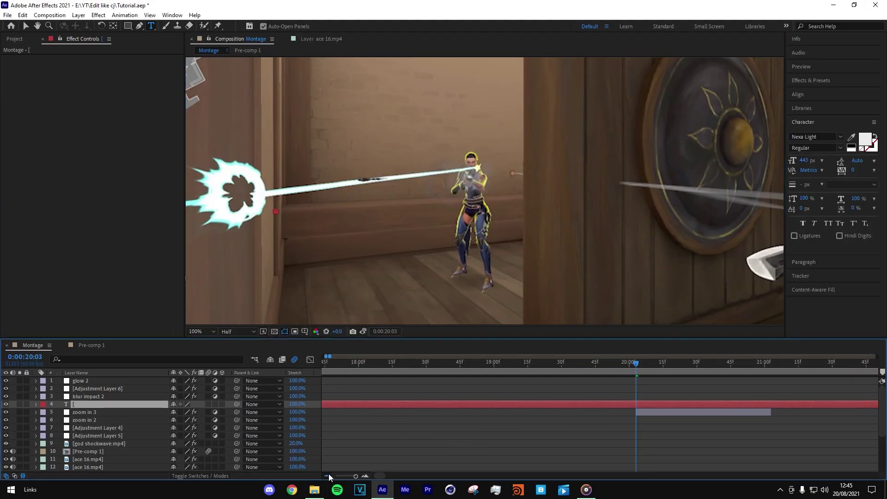
left_click(328, 473)
left_click(640, 414)
left_click(640, 404)
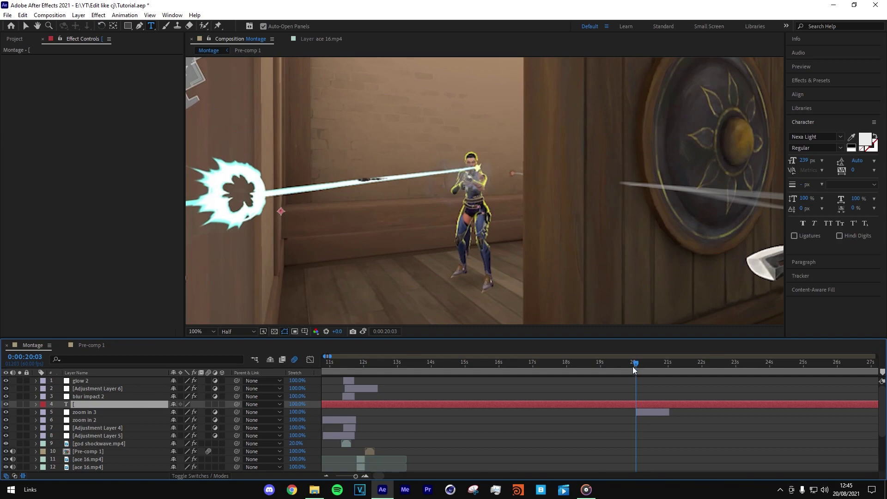
key("Delete")
left_click(648, 403)
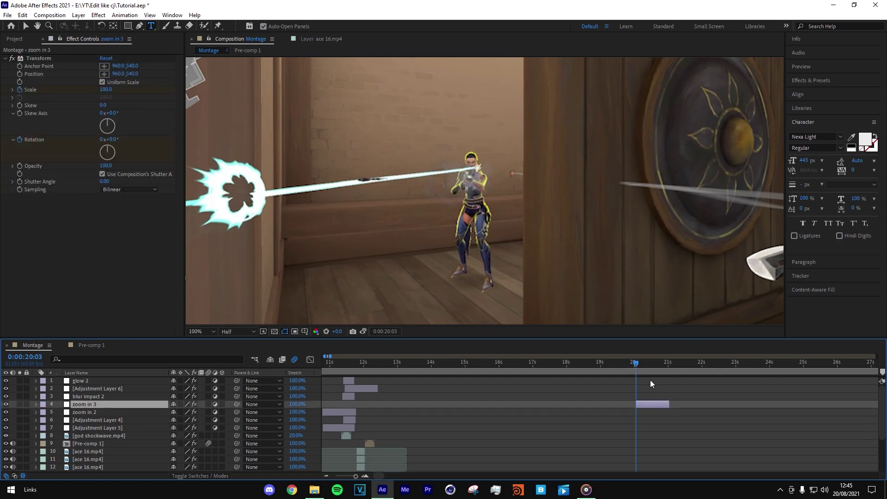
scroll(650, 382, "down", 2)
left_click(649, 430)
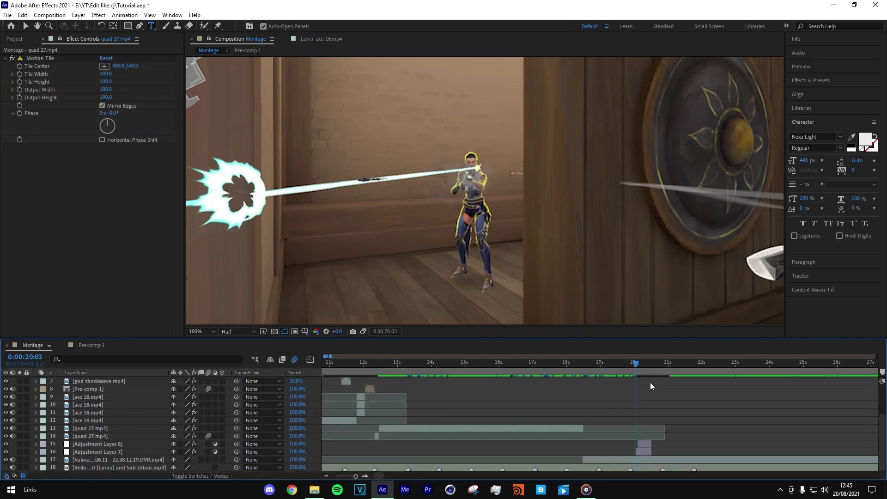
Fit the whole composition frame in view and play back the shake and wave warp impact from 0:00:19:50.
left_click(598, 444)
scroll(549, 239, "down", 2)
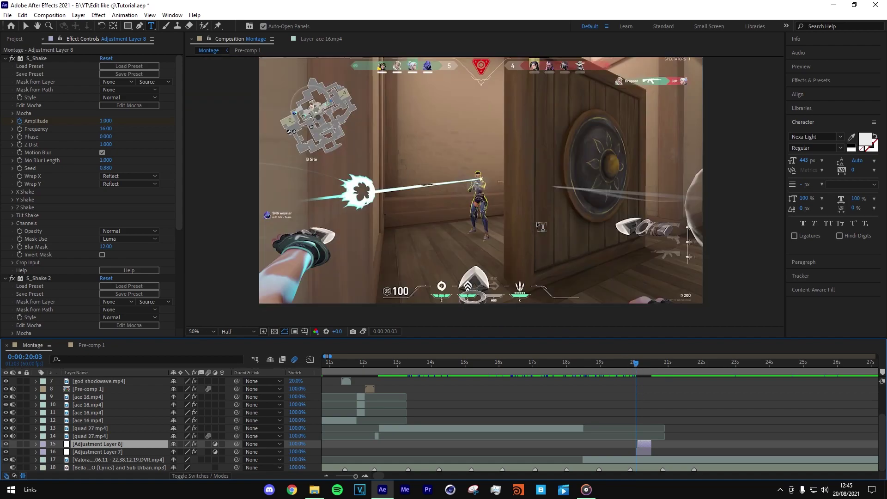
left_click(628, 365)
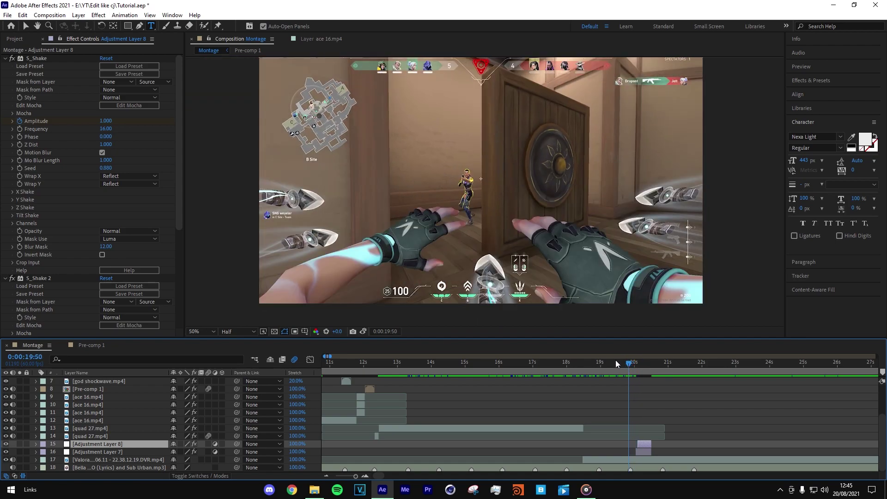
key("space")
Reveal the Wave Height keyframes at 0:00:20:06 and add a new adjustment layer directly above the shake layer.
left_click_drag(639, 370, 617, 365)
left_click(367, 477)
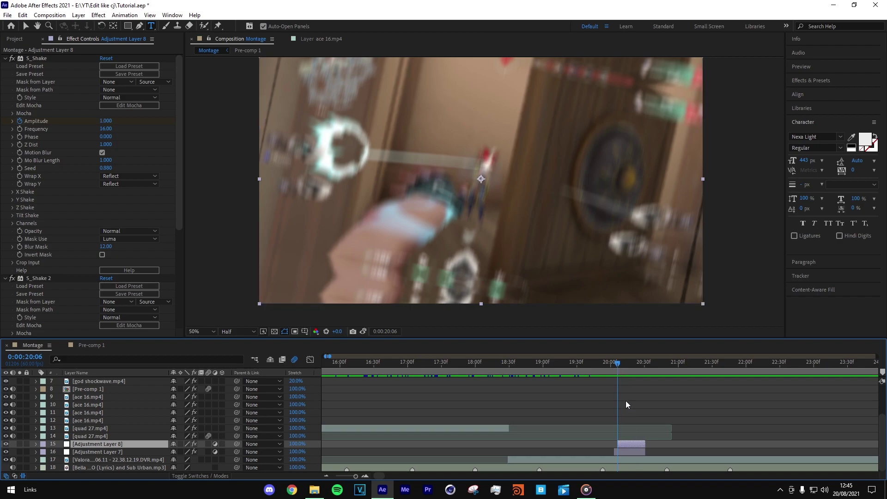
left_click(625, 452)
key("u")
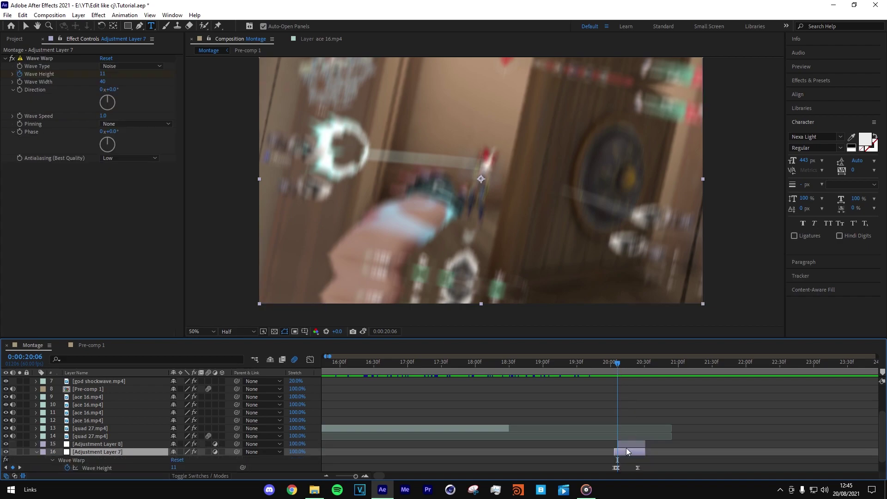
left_click(365, 477)
mouse_move(618, 372)
left_mouse_down()
mouse_move(634, 367)
mouse_move(617, 365)
left_mouse_up()
left_click(641, 412)
left_click(646, 436)
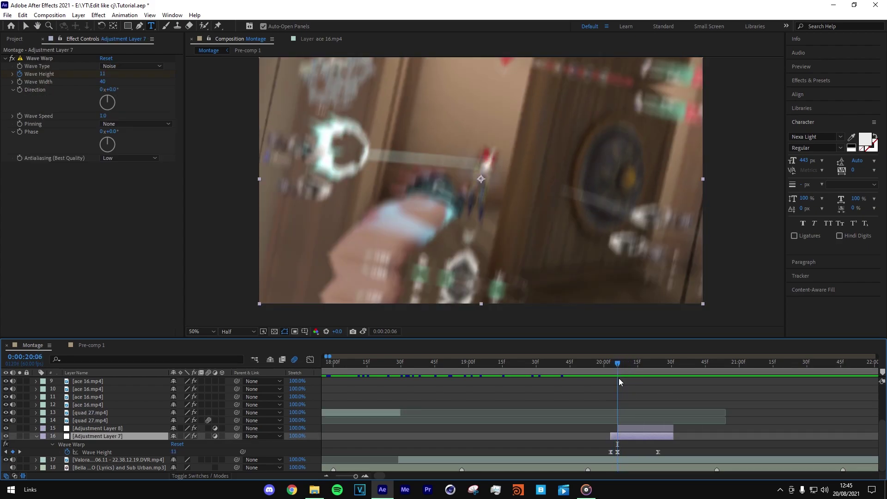
double_click(625, 432)
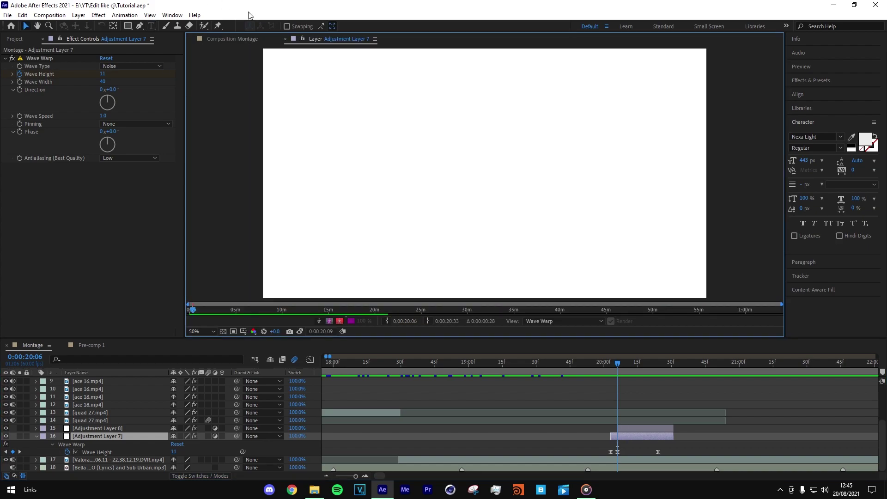
key("ctrl+alt+y")
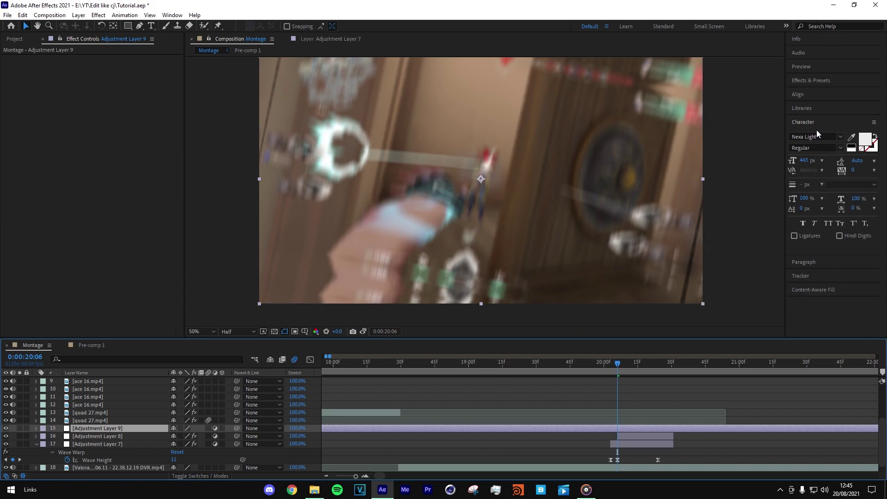
Find the Transform effect and apply it to the new adjustment layer above the shake layer.
left_click(808, 81)
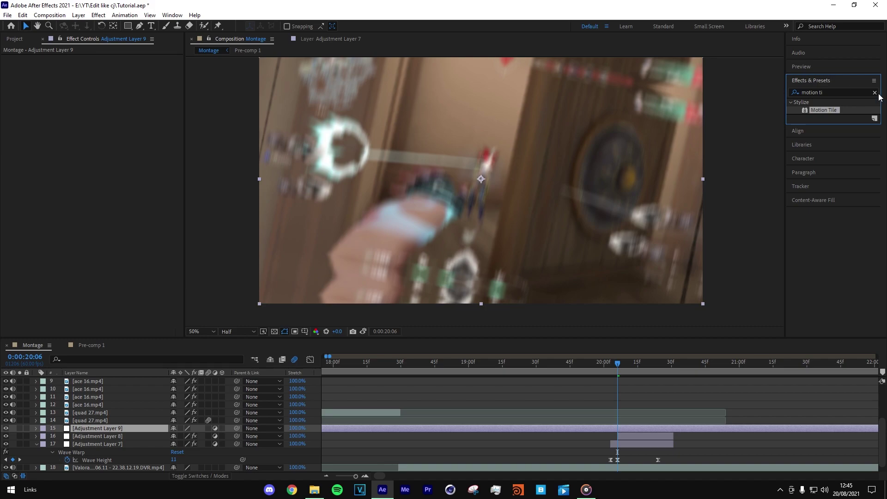
left_click(869, 92)
type("transfo")
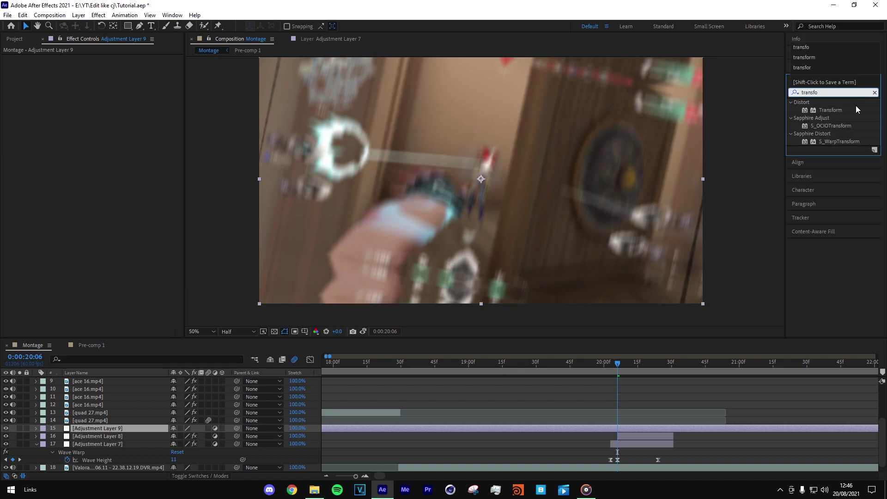
left_click_drag(832, 111, 636, 425)
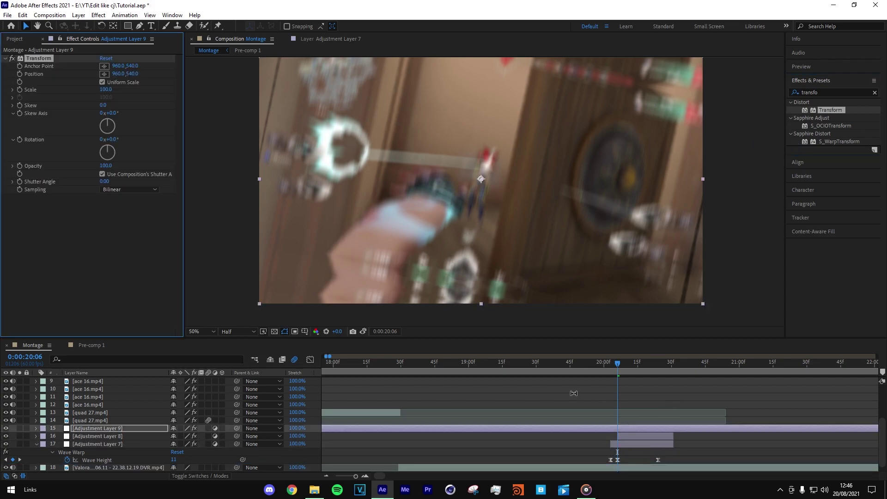
Keyframe the Transform scale at 121 at 0:00:20:06, with 100 at about 0:00:19:18 and at 0:00:20:49.
left_click(106, 89)
type("121")
key("Return")
key("u")
left_click_drag(605, 371, 510, 372)
left_click(106, 90)
type("100")
key("Return")
left_click_drag(633, 371, 716, 368)
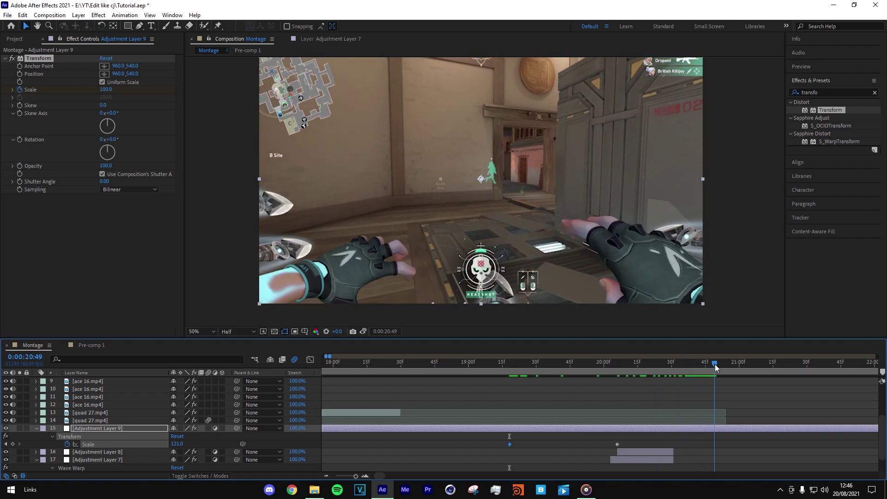
left_click(107, 90)
type("100")
key("Return")
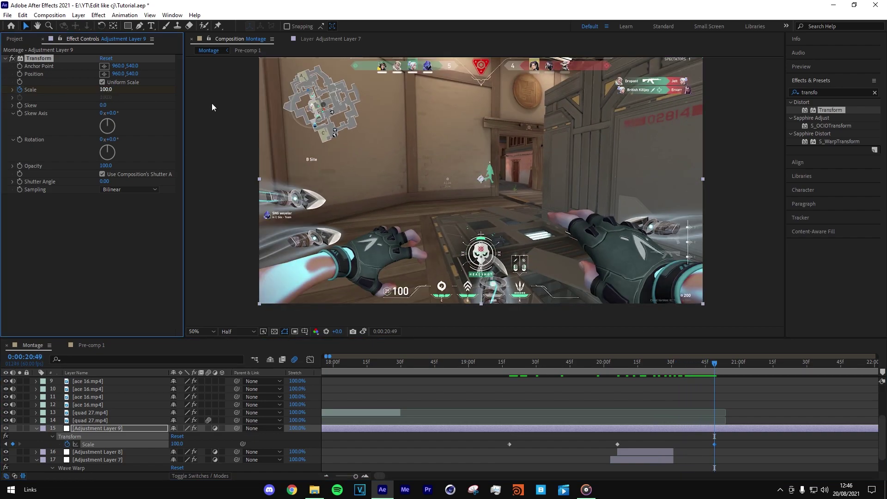
Ease the three scale keyframes and steepen both sides of the value curve into a sharp peak at 0:00:20:06.
left_click_drag(716, 449, 482, 462)
key("F9")
left_click_drag(634, 365, 618, 364)
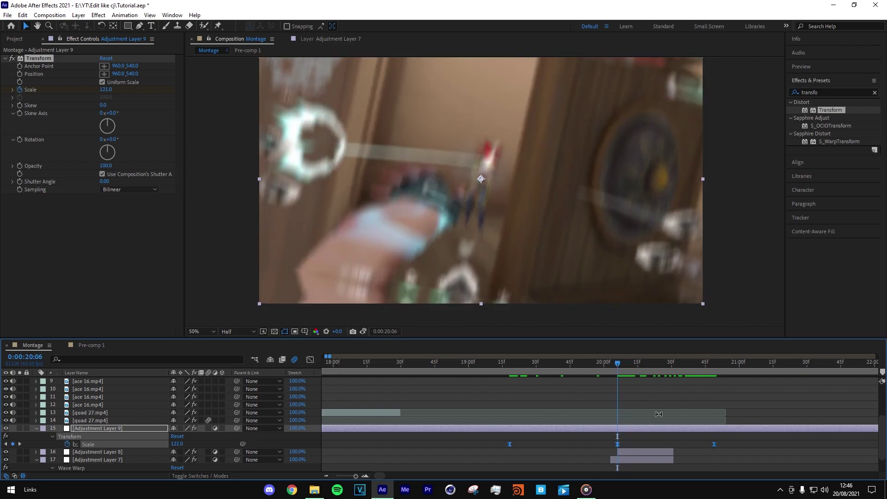
left_click(310, 359)
left_click(618, 382)
left_click_drag(585, 382, 635, 448)
left_click_drag(546, 452, 583, 449)
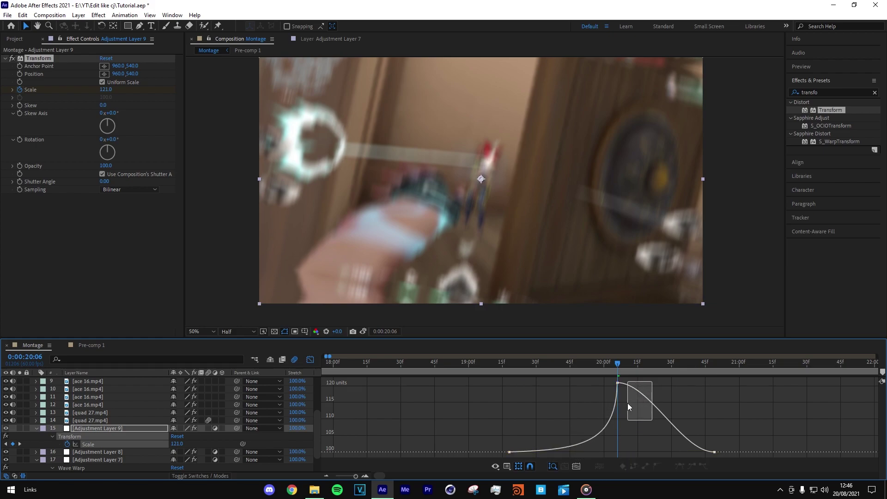
left_click_drag(650, 383, 618, 443)
left_click(683, 458)
Preview the scale impact and extend the outer keyframes' curve handles closer to the peak for a sharper rise and fall.
left_click(594, 370)
key("space")
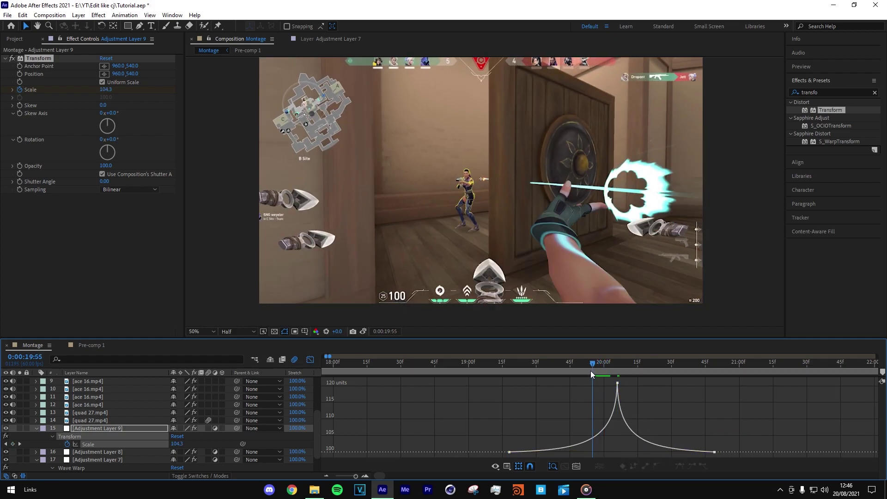
left_click(618, 384)
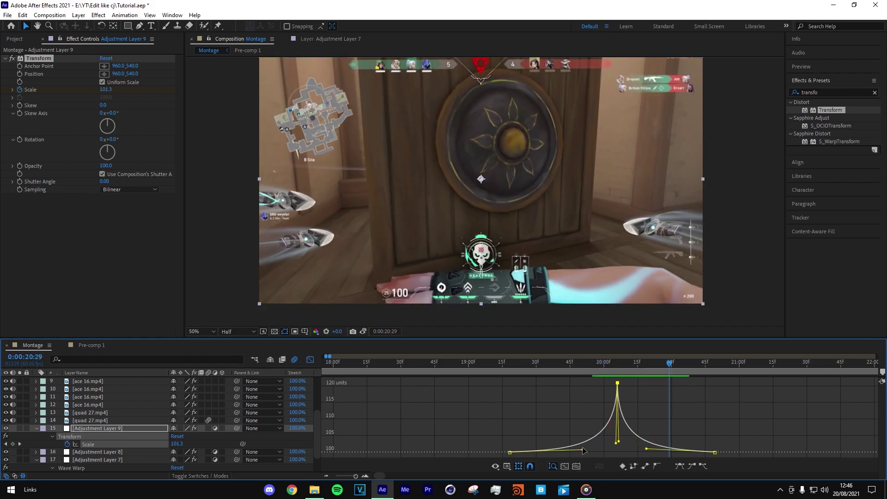
left_click(615, 388)
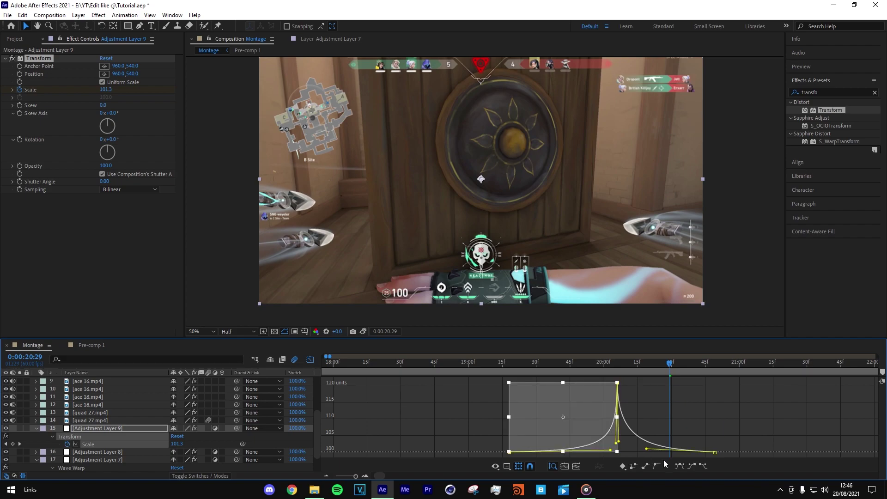
left_click(650, 453)
left_click_drag(606, 370, 589, 370)
key("space")
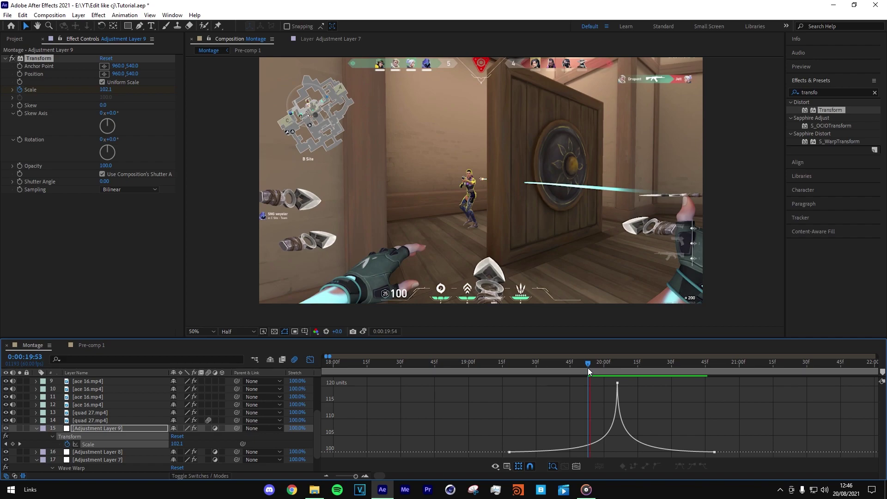
key("space")
Shift the first scale keyframe to about 0:00:19:29, steepen the rise into the peak, and check the motion.
double_click(603, 451)
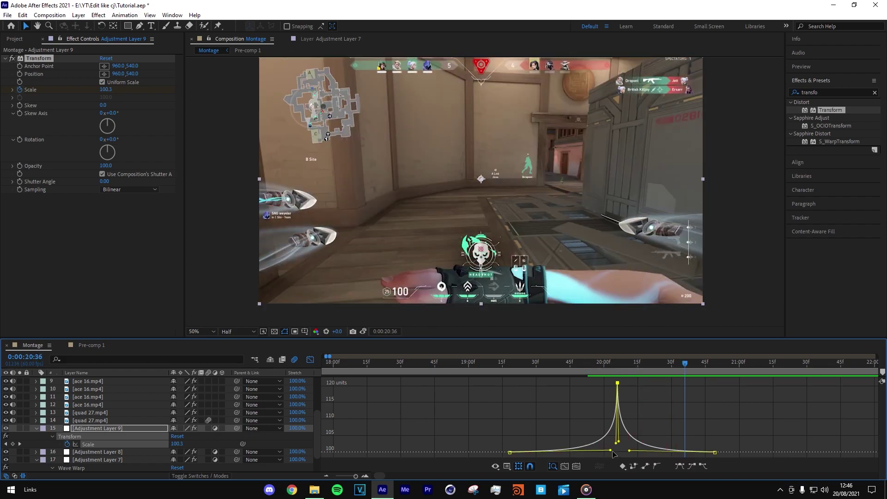
left_click_drag(510, 453, 555, 446)
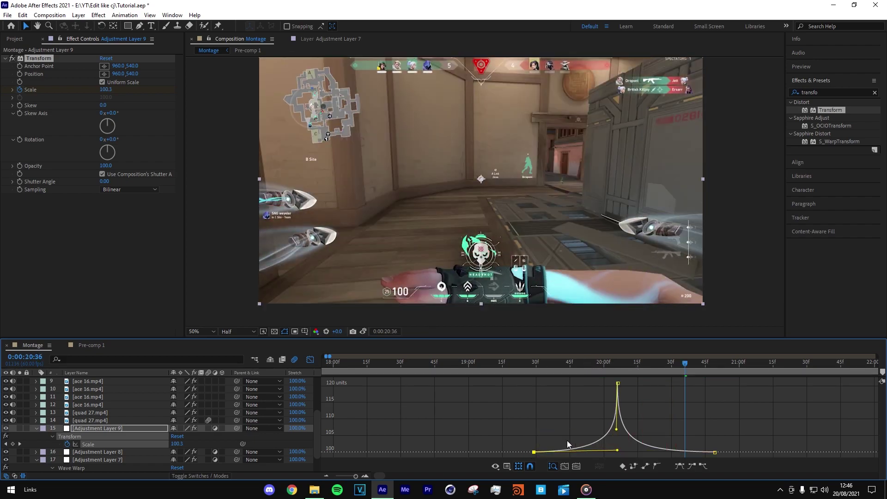
left_click_drag(617, 430, 615, 447)
left_click_drag(605, 365, 687, 367)
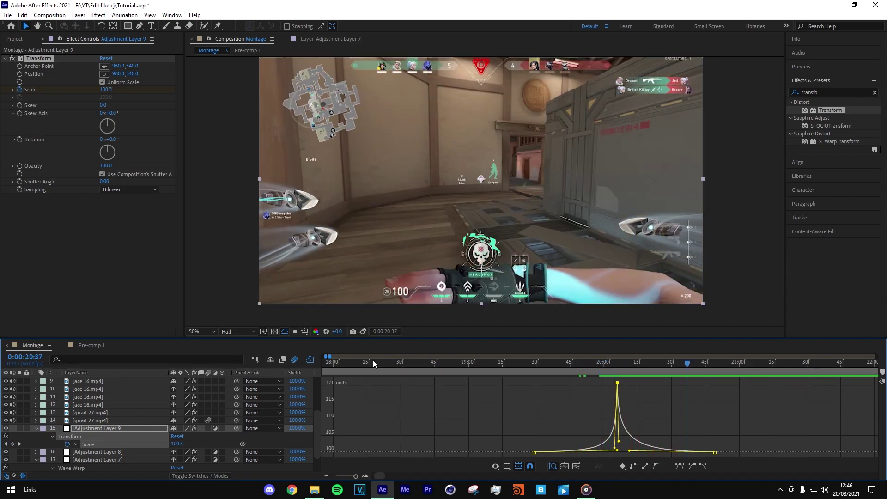
Save the keyframed Transform effect as an animation preset named CJ scale impact in the Cjaiye Editing Pack folder.
key("shift+F3")
left_click(66, 198)
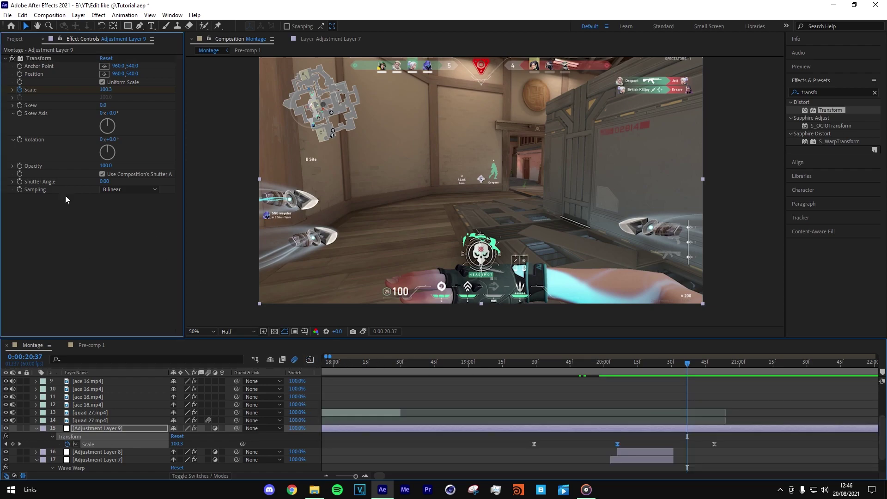
left_click(33, 58)
left_click(145, 31)
key("BackSpace")
type("CJ")
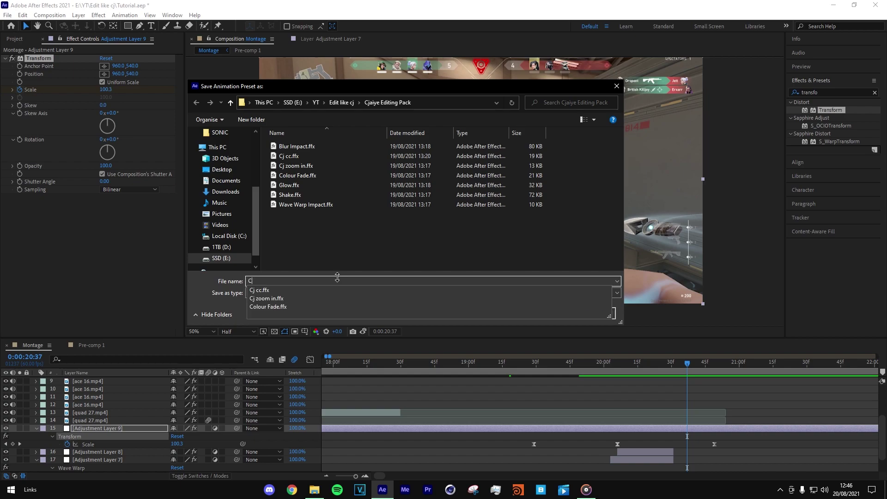
type(" scale")
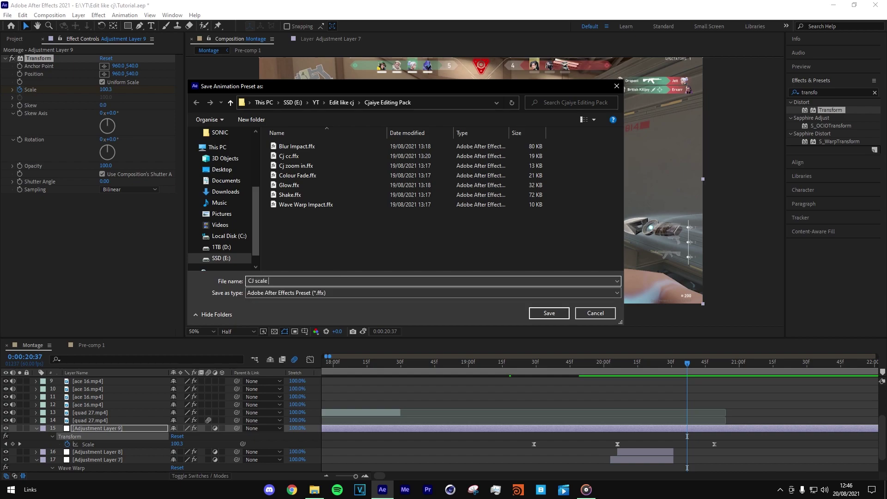
type(" impact")
key("Return")
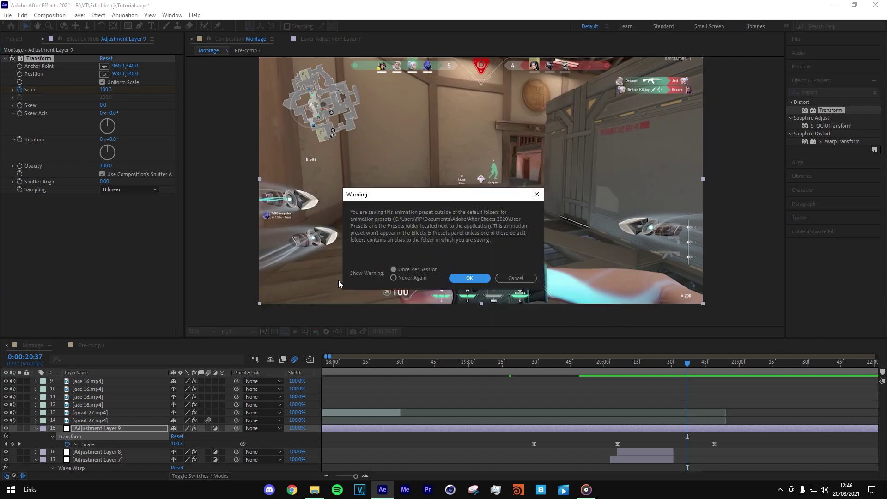
left_click(464, 278)
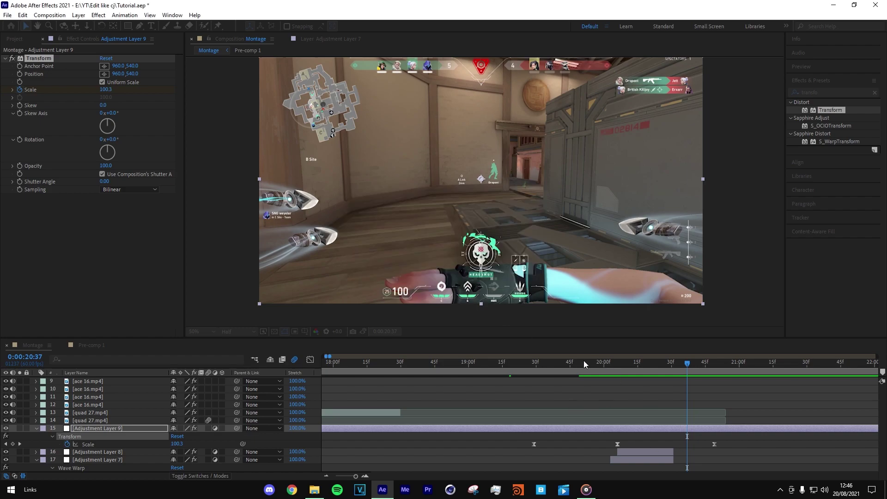
Split the scale adjustment layer at about 0:00:19:26 and 0:00:20:50 and delete the outer pieces, keeping only the keyframed section.
left_click(530, 364)
key("ctrl+shift+d")
left_click_drag(529, 363, 717, 371)
key("ctrl+shift+d")
left_click(571, 442)
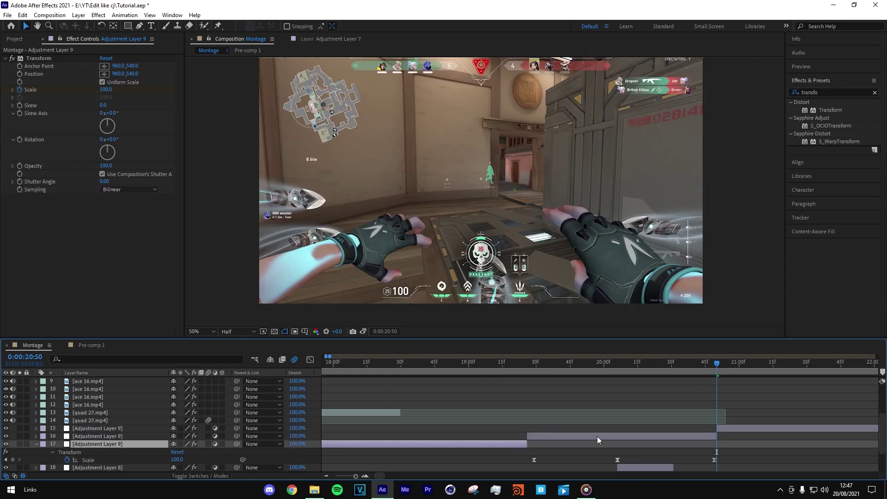
key("Delete")
left_click(724, 428)
key("Delete")
left_click(38, 445)
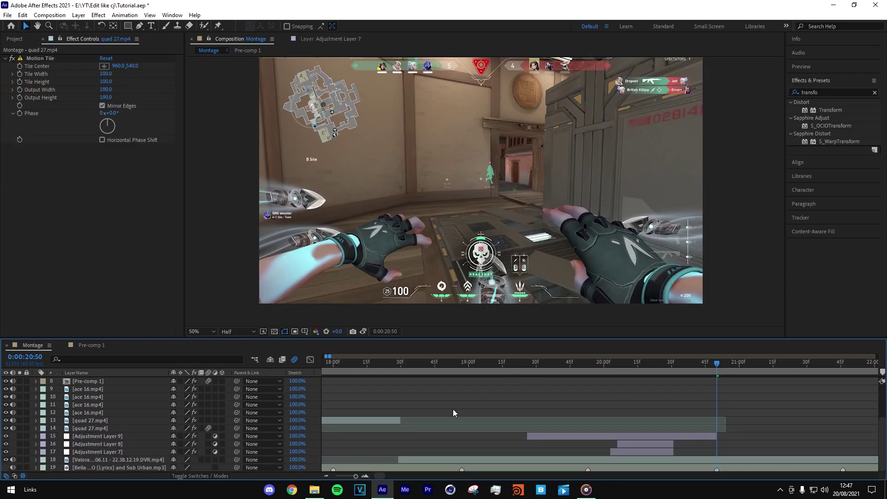
left_click(326, 475)
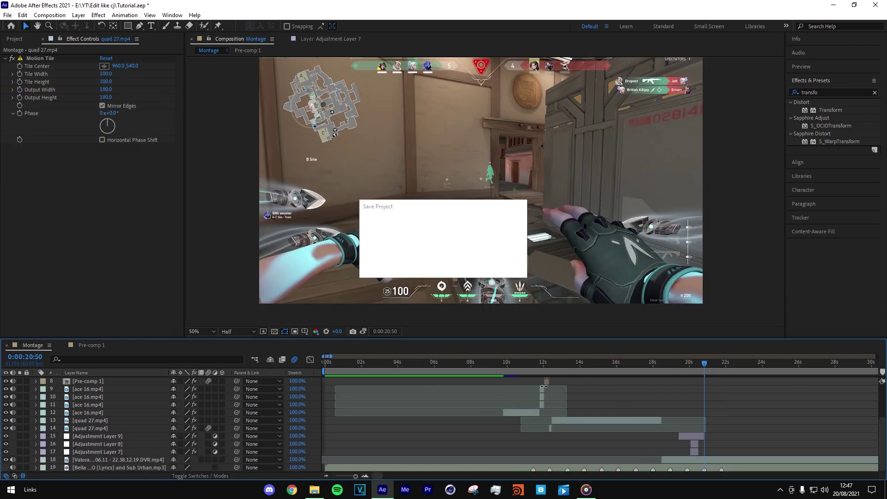
left_click(511, 367)
left_click_drag(511, 366, 504, 365)
left_click(151, 26)
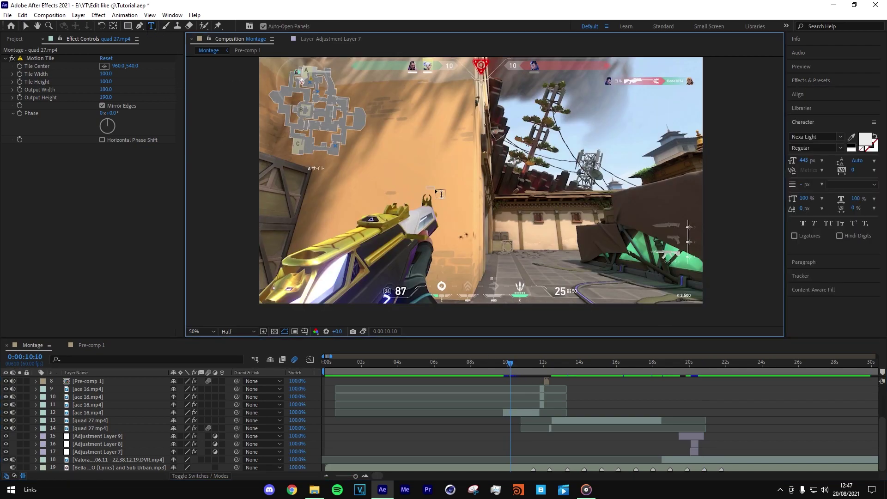
left_click(431, 188)
scroll(485, 190, "up", 2)
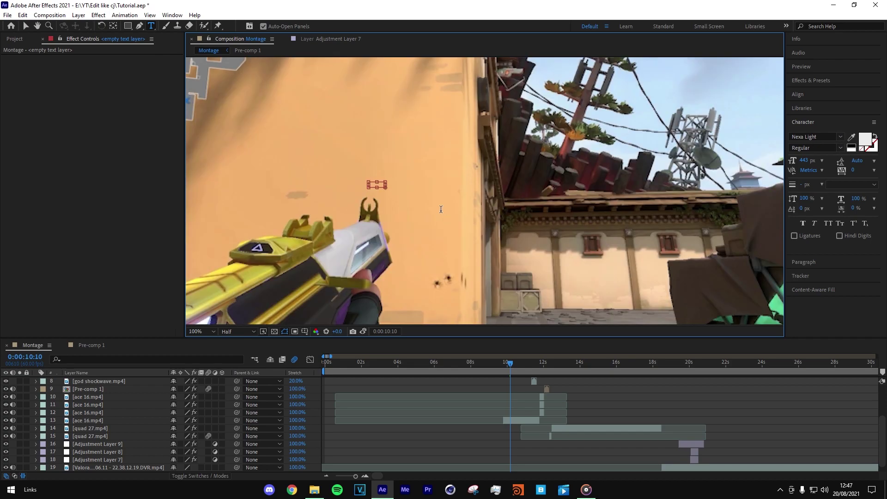
type("sad")
scroll(601, 424, "up", 3)
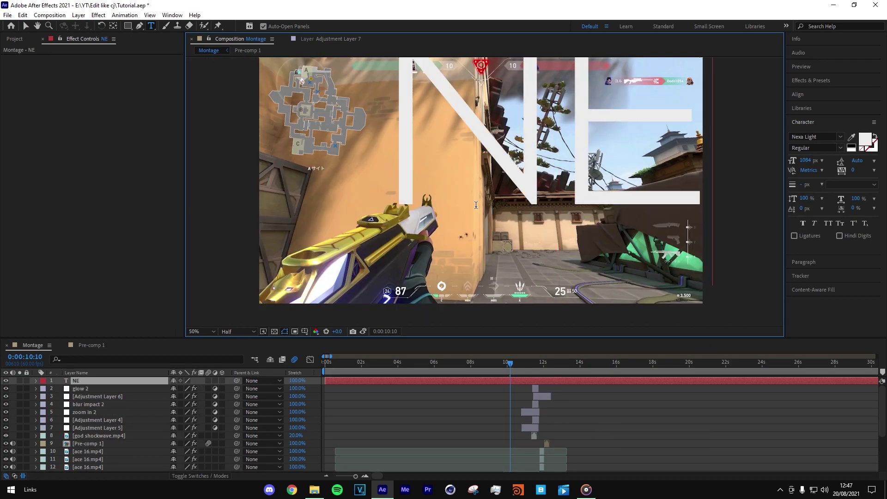
key("BackSpace")
key("BackSpace")
left_click_drag(812, 166, 273, 227)
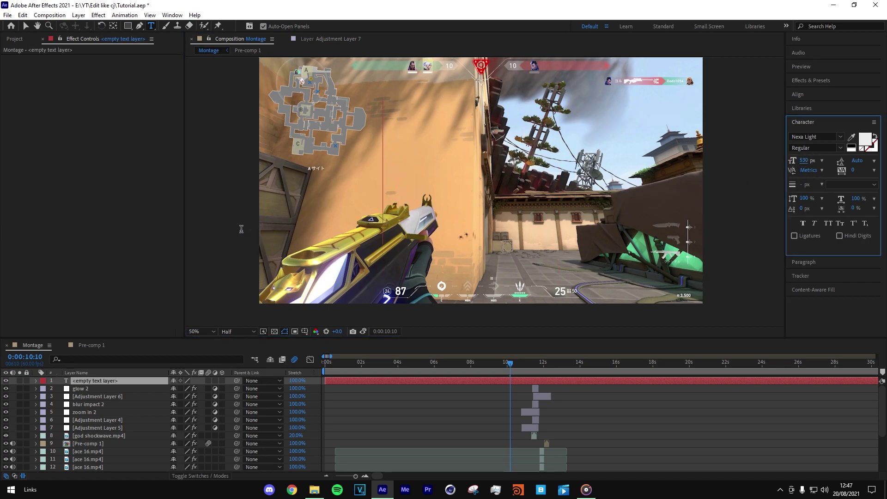
Try a WELCOME title on the text layer at 133 px, and delete the layer.
type("WELCOME")
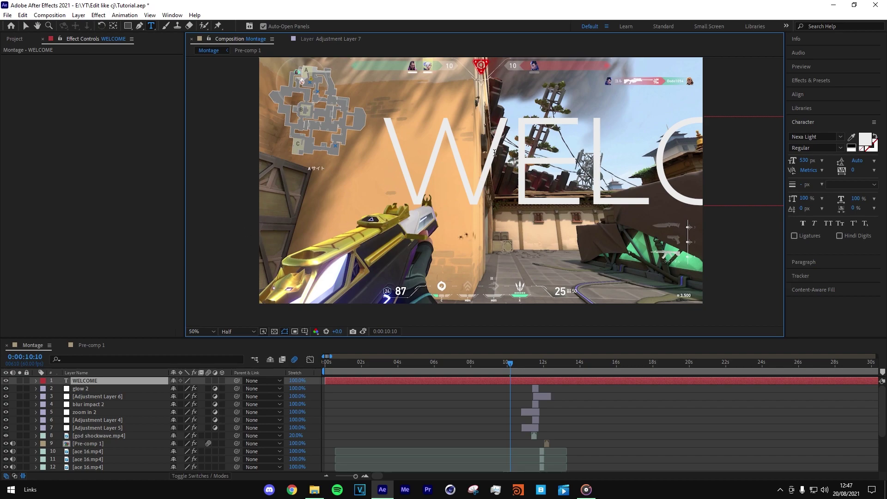
key("ctrl+a")
left_click_drag(804, 160, 634, 184)
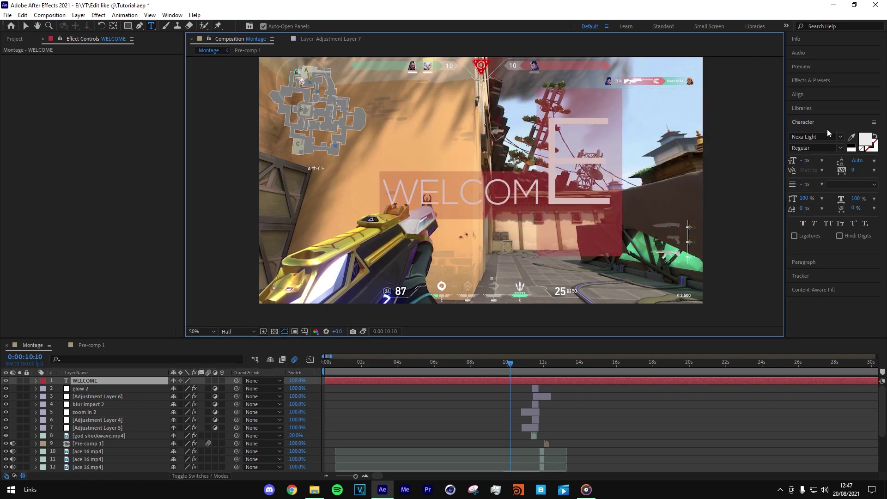
left_click_drag(808, 165, 765, 248)
left_click(542, 378)
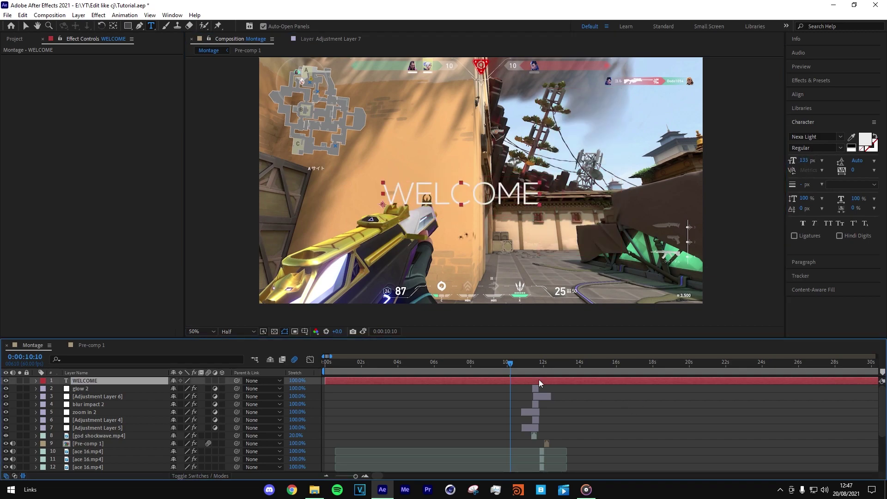
key("Delete")
Add an adjustment layer above glow 2 at the top of the stack and apply the Cj cc.ffx preset to it.
left_click(523, 365)
left_click(535, 382)
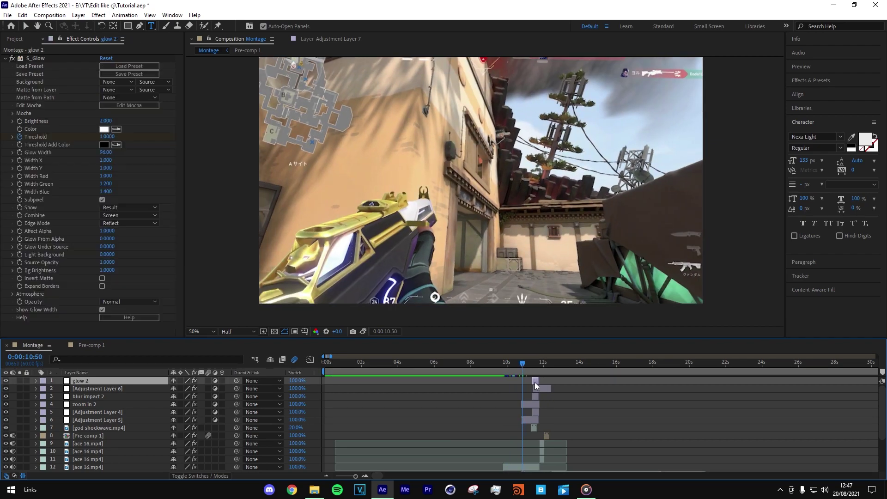
key("ctrl+shift+y")
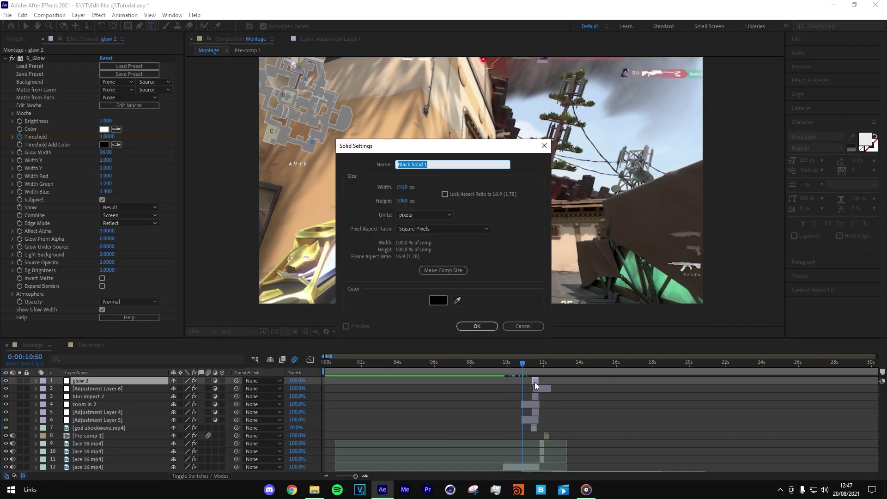
key("Escape")
key("ctrl+alt+y")
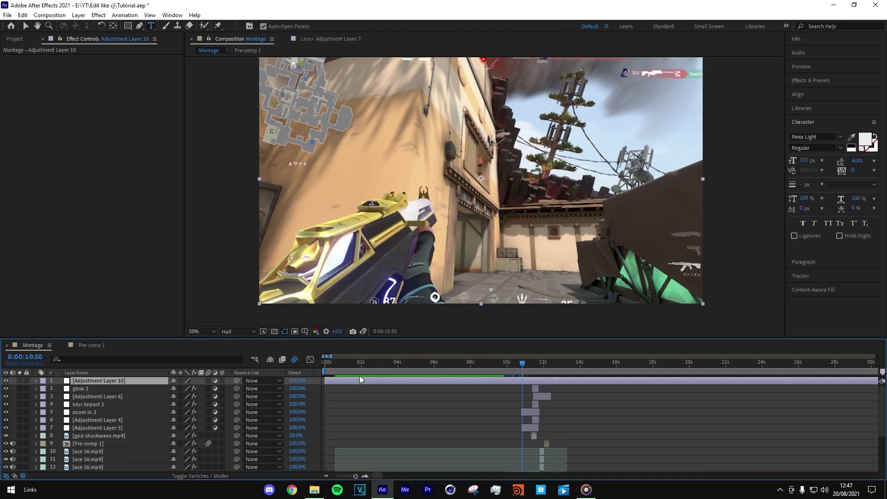
left_click(125, 15)
left_click(132, 34)
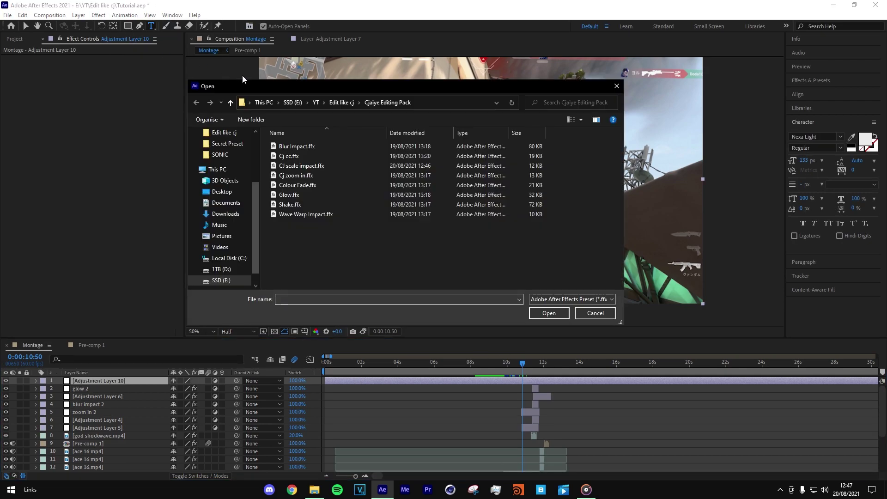
left_click(290, 157)
double_click(291, 157)
Pre-compose all Montage layers, from the colour-correction adjustment layer down to the music track, into Pre-comp 2 with all attributes moved.
left_click_drag(524, 365, 550, 369)
left_click(553, 381)
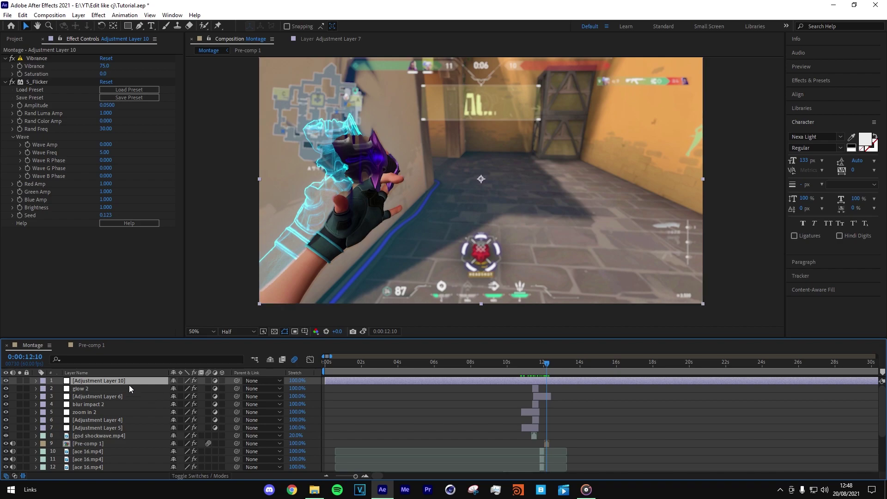
scroll(134, 388, "down", 3)
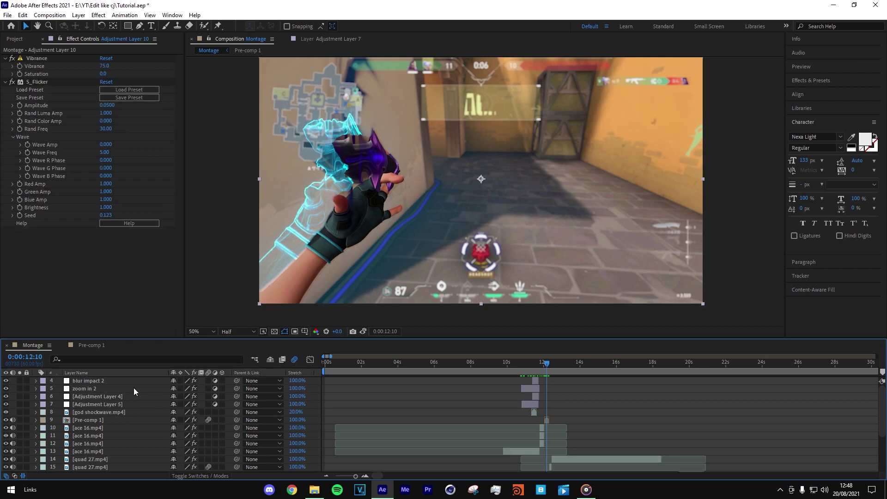
left_click(131, 466, "shift")
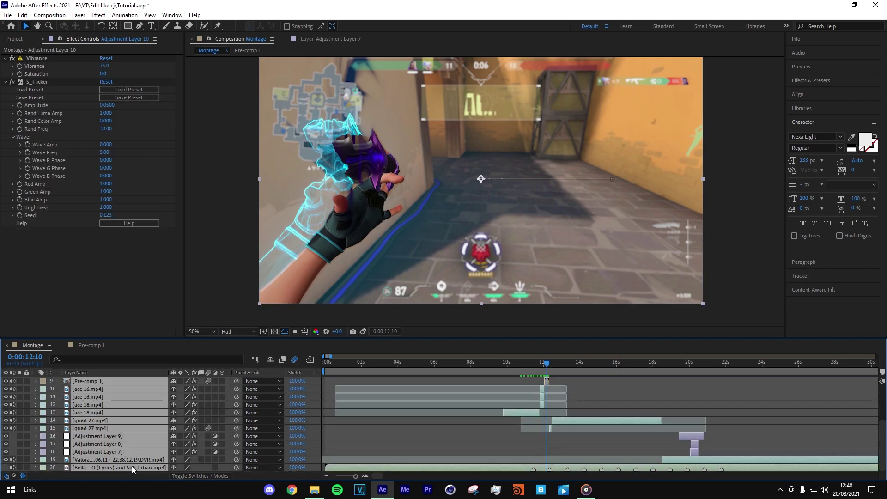
right_click(138, 467)
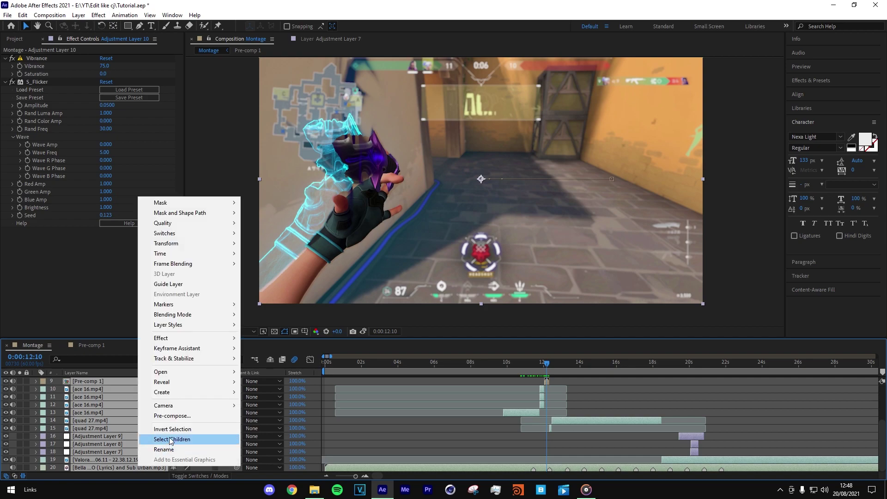
left_click(172, 416)
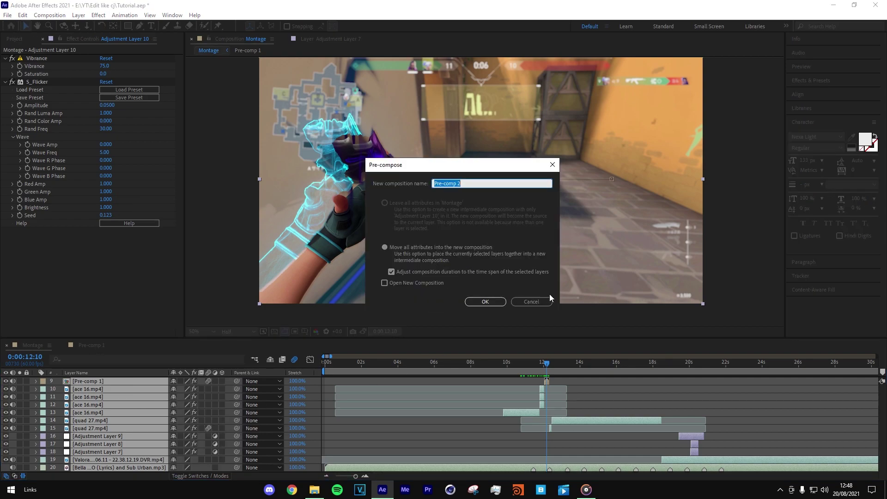
left_click(474, 302)
Set the Montage work area to start at 0:00:09:49 and end at 0:00:21:15.
left_click(521, 367)
mouse_move(520, 368)
left_mouse_down()
mouse_move(487, 367)
mouse_move(504, 365)
left_mouse_up()
left_click(519, 404)
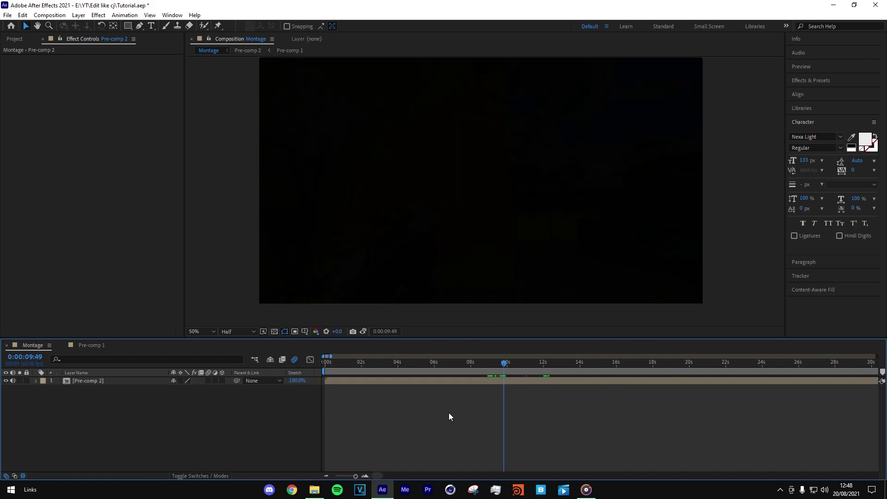
key("b")
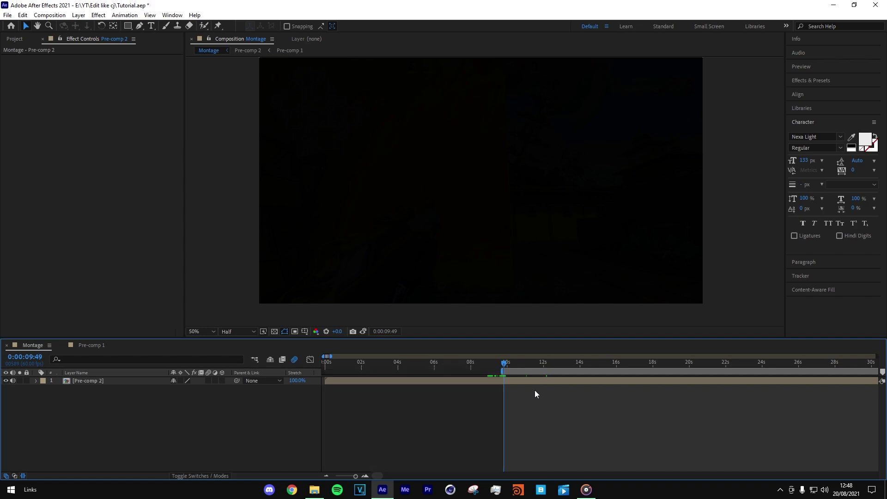
left_click(366, 476)
left_click(366, 476)
left_click(327, 476)
left_click(326, 476)
left_click_drag(506, 365, 845, 354)
left_click_drag(882, 353, 697, 363)
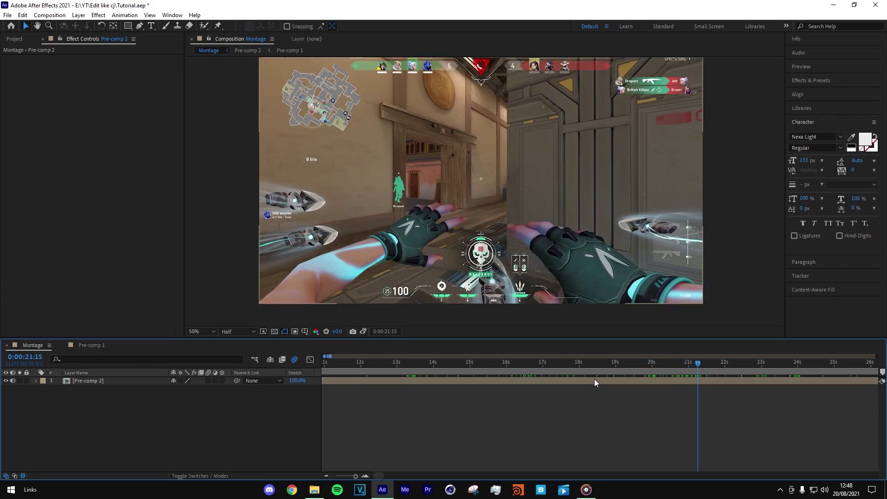
key("n")
Add a new adjustment layer above Pre-comp 2 in the Montage composition.
left_click(326, 476)
left_click(469, 366)
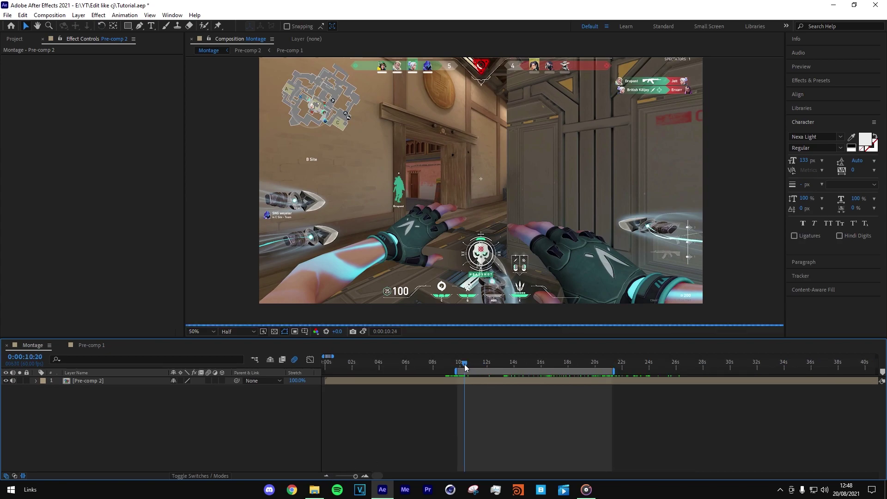
left_click_drag(470, 366, 466, 370)
left_click(493, 378)
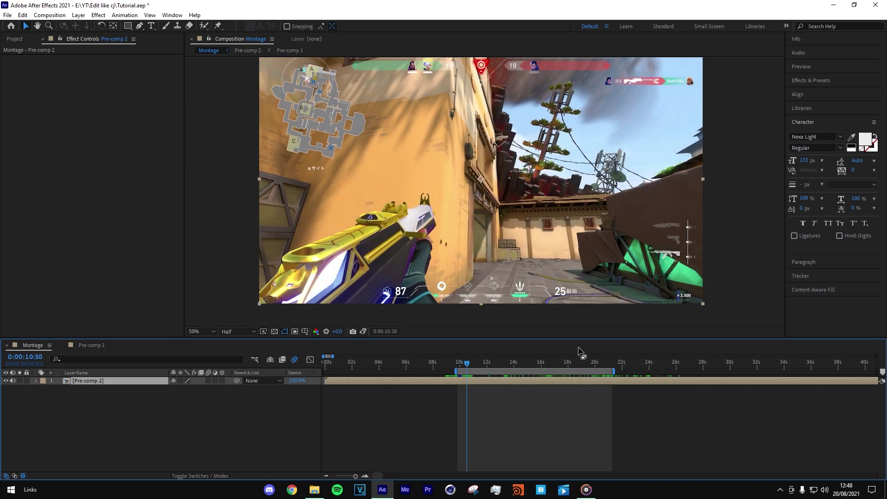
key("ctrl+alt+y")
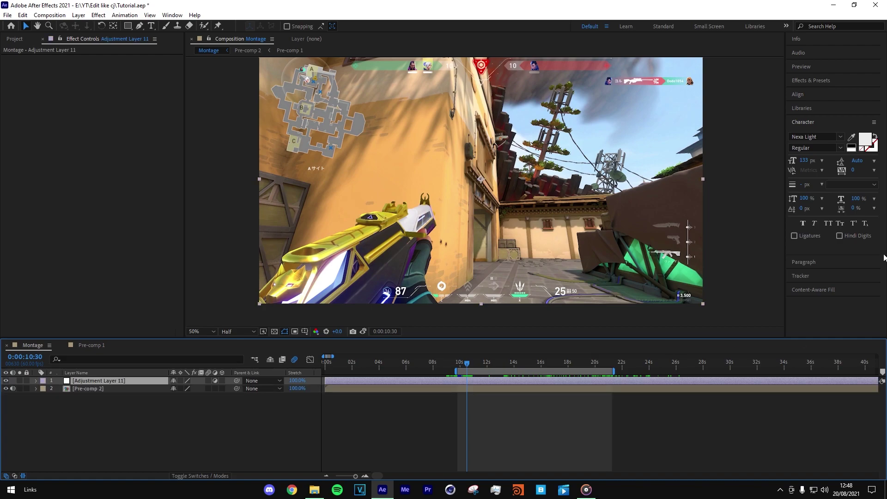
Try the BCC Motion Blur effect on the new adjustment layer and delete the effect.
left_click(831, 81)
left_click(875, 93)
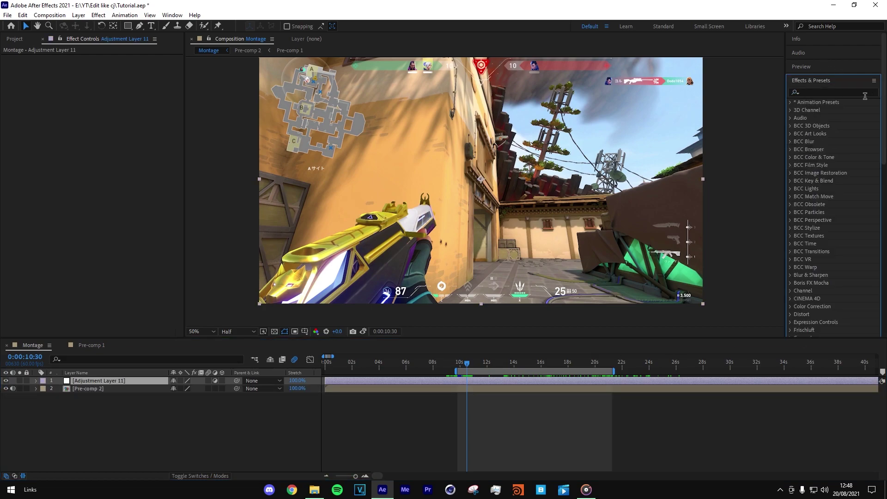
left_click(483, 389)
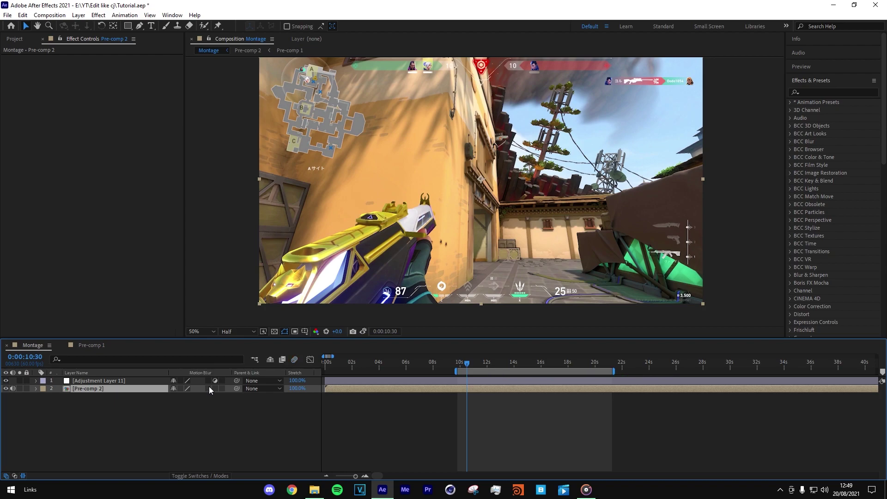
left_click(844, 94)
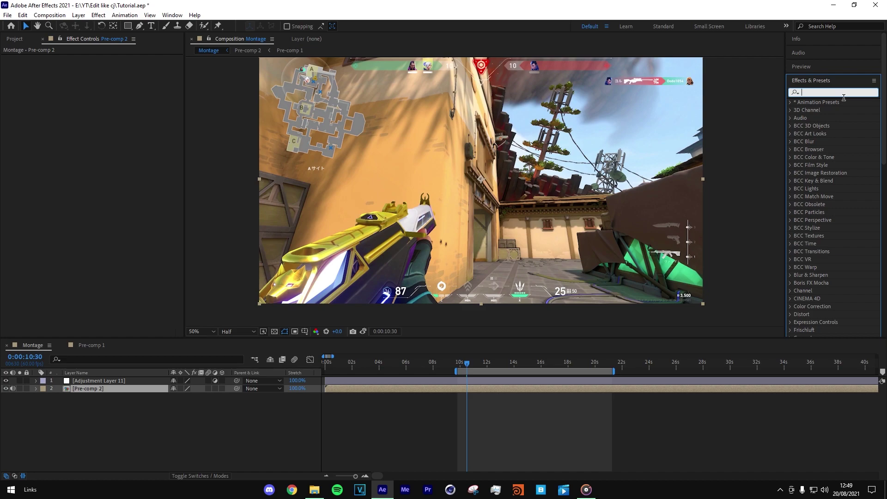
type("bcc motio")
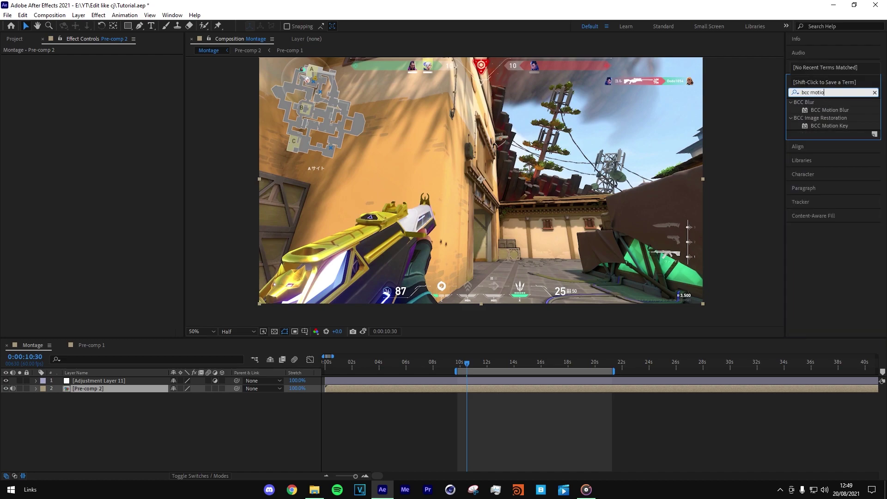
left_click_drag(823, 110, 498, 379)
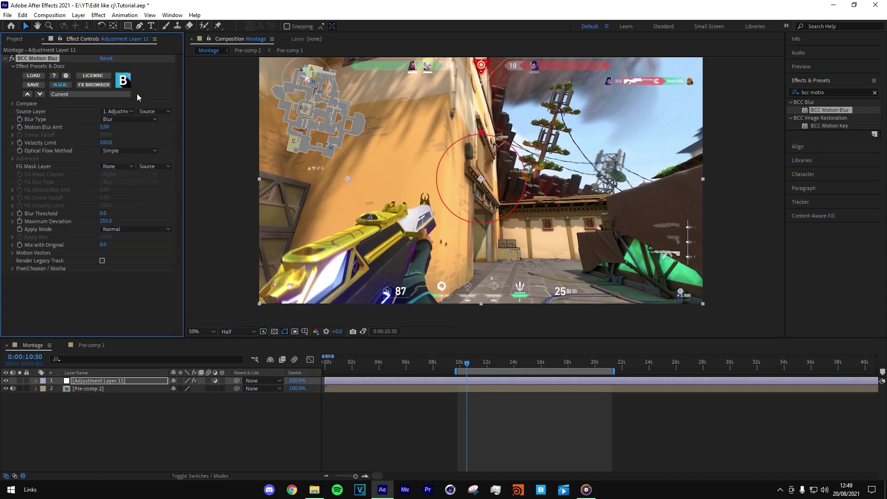
key("Delete")
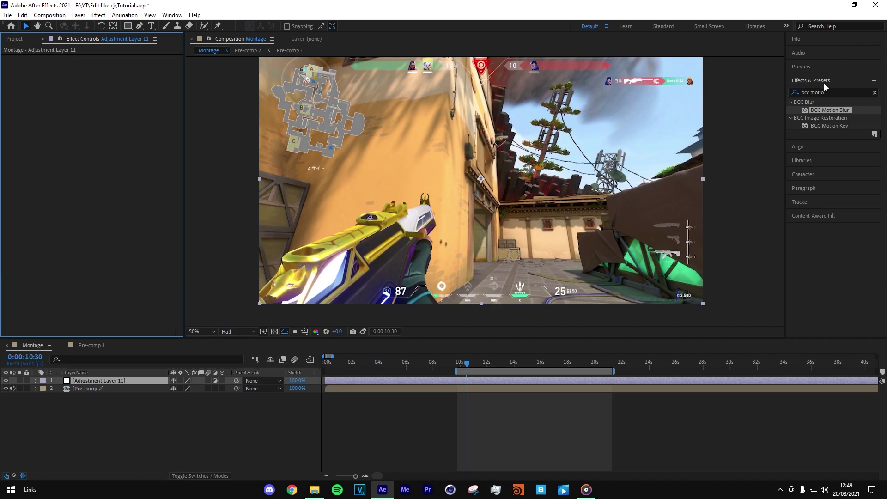
Apply the RSMB effect to the adjustment layer and set its Blur Amount to 0.60.
left_click(875, 93)
type("rsmb")
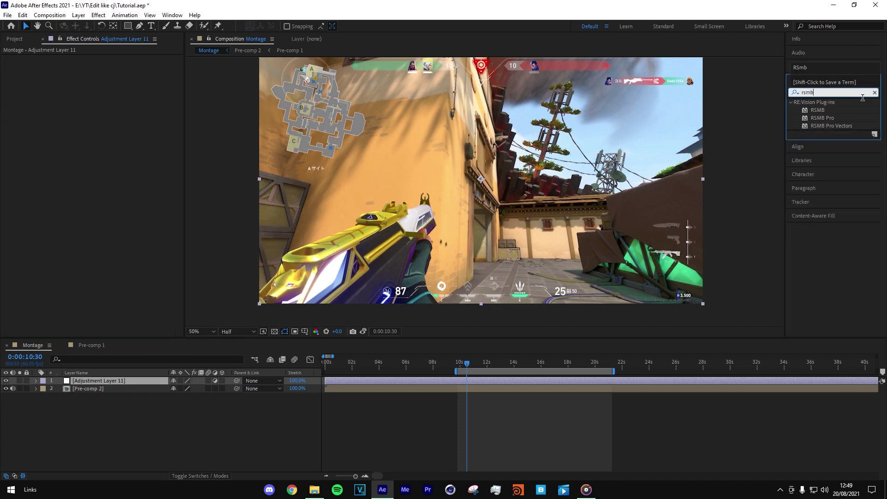
left_click_drag(820, 111, 504, 381)
left_click(104, 66)
type(".6")
key("Return")
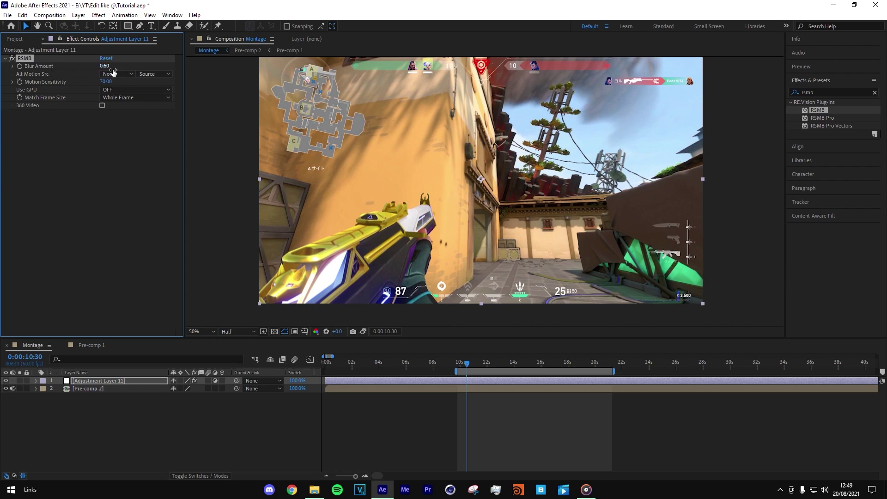
Lower the composition's preview resolution to Third for playing the motion-blurred edit.
left_click_drag(475, 362, 490, 364)
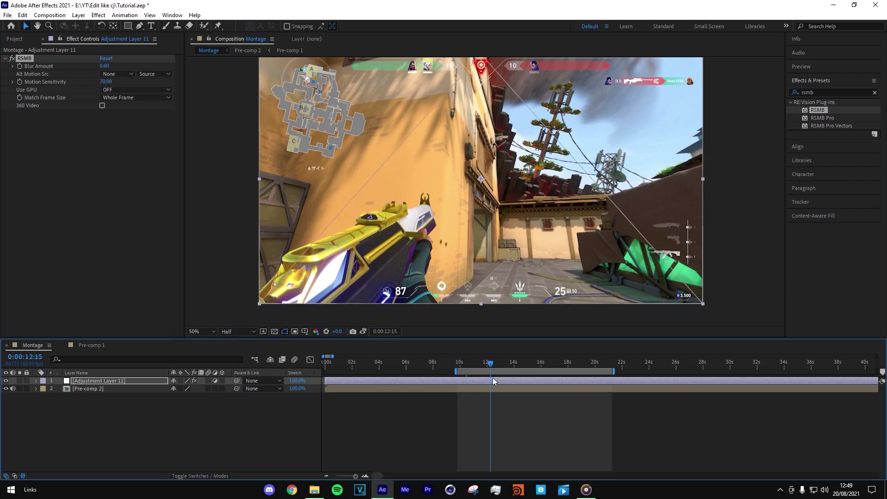
left_click(460, 364)
key("space")
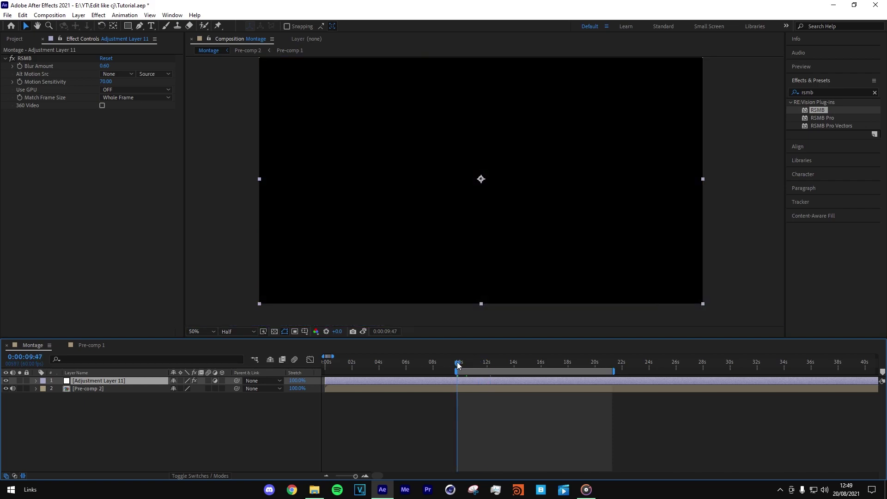
left_click(239, 331)
left_click(231, 370)
Play the work area from 0:00:09:49 and again from 0:00:10:30 to review the motion blur.
left_click(459, 364)
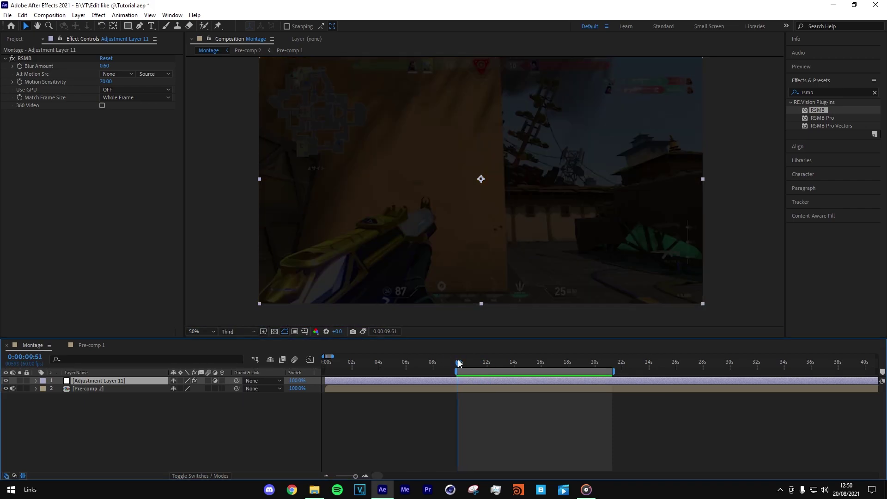
left_click(458, 364)
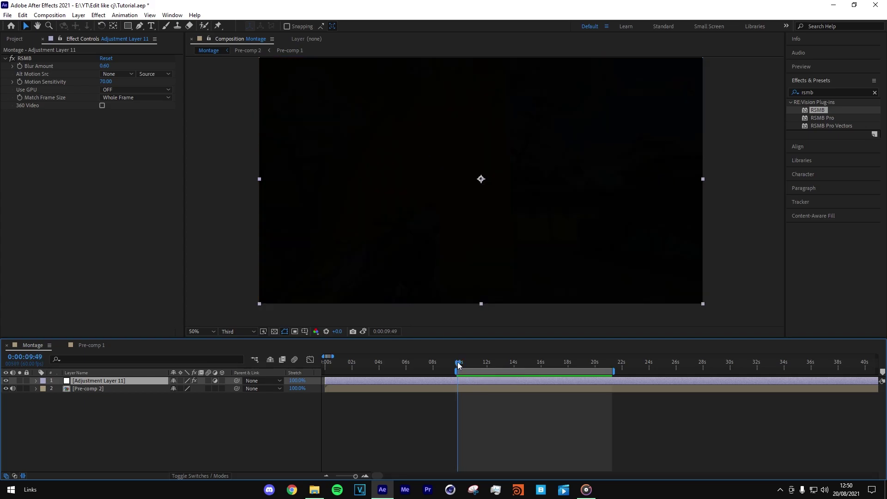
key("space")
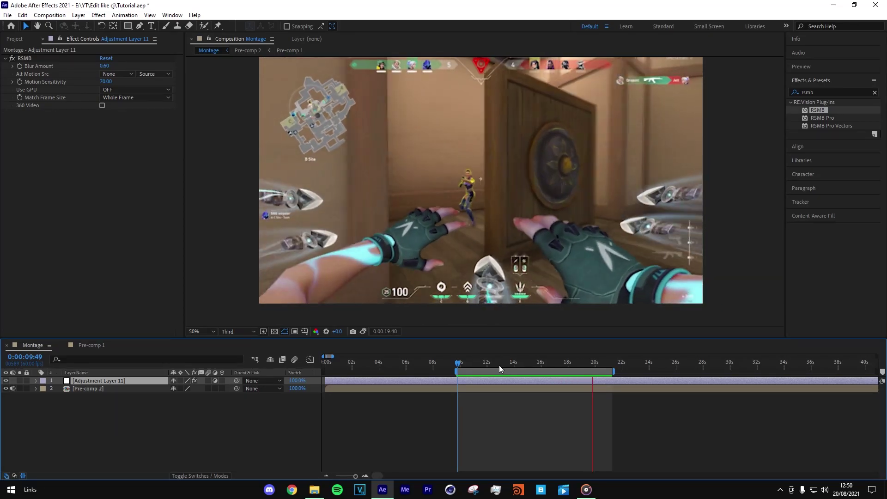
left_click(467, 364)
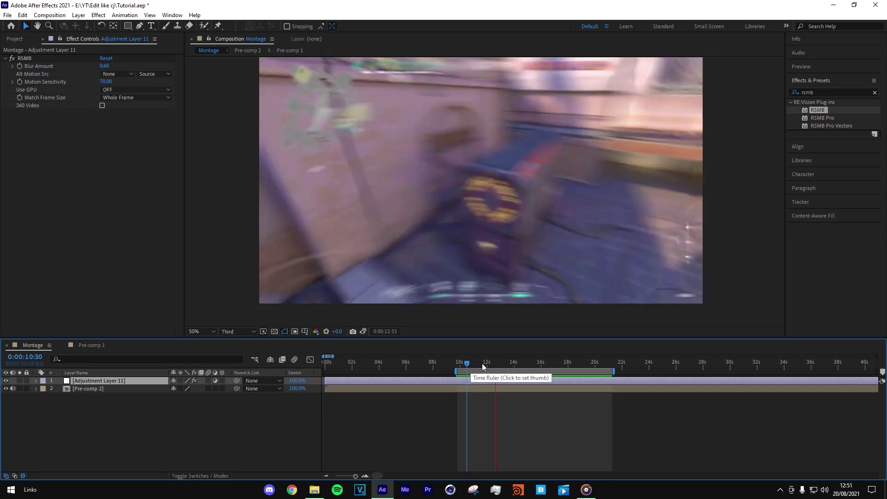
key("space")
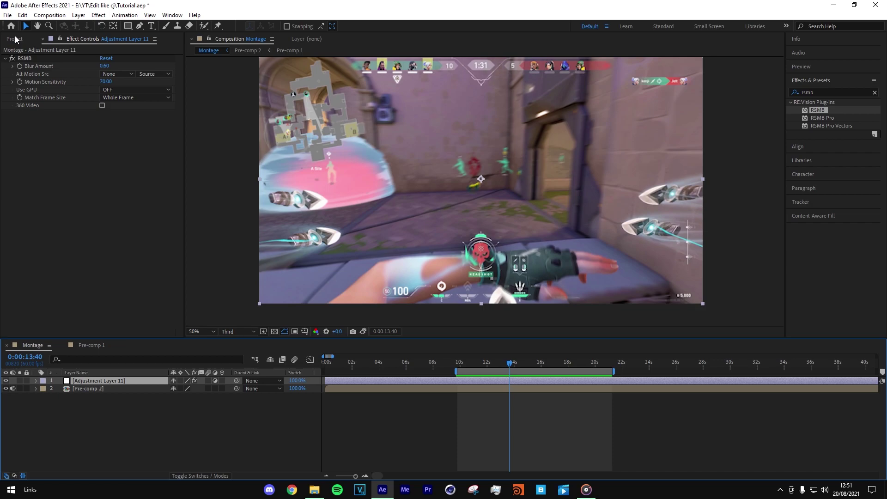
Add the Montage composition to the render queue.
left_click(15, 39)
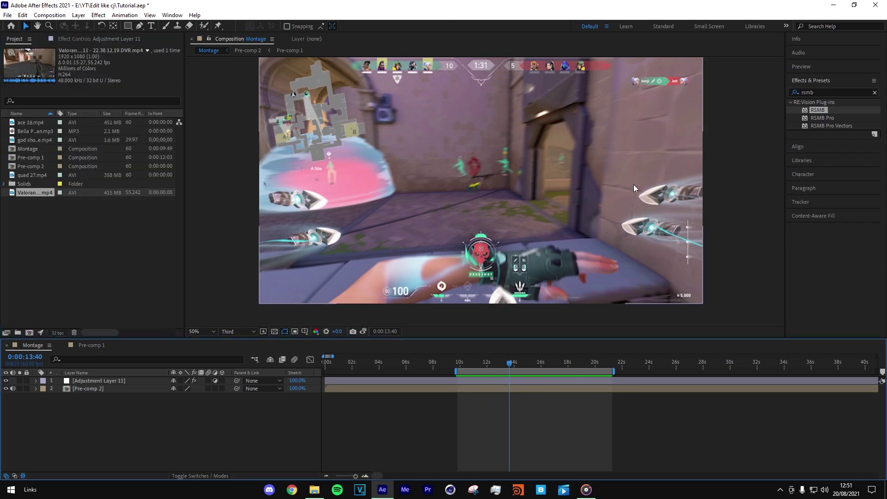
left_click(8, 15)
mouse_move(42, 154)
left_click(201, 164)
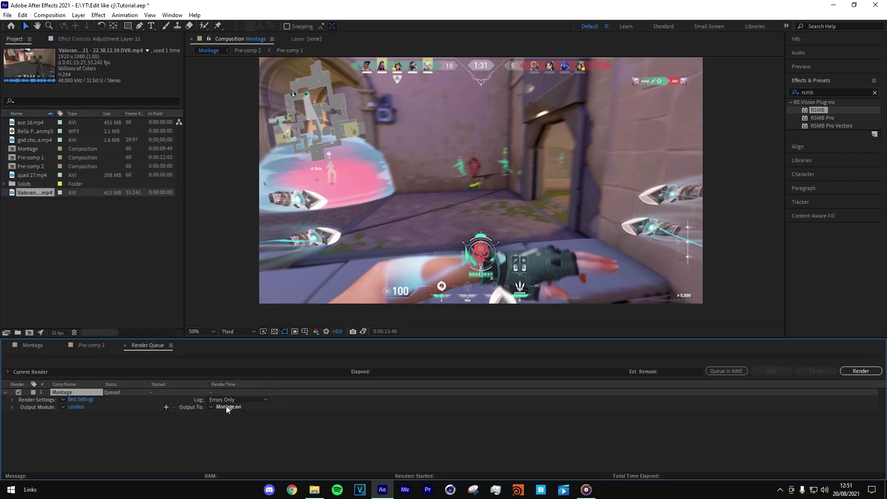
left_click(229, 407)
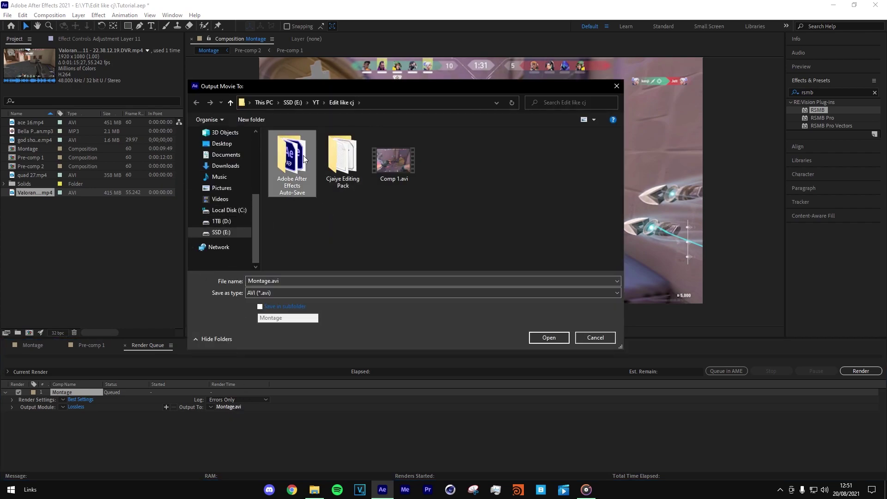
left_click(414, 160)
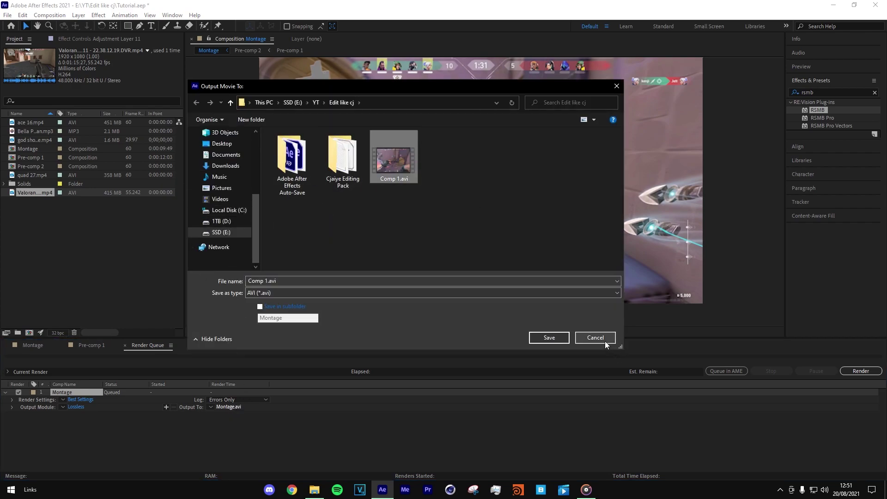
left_click(296, 293)
left_click(296, 301)
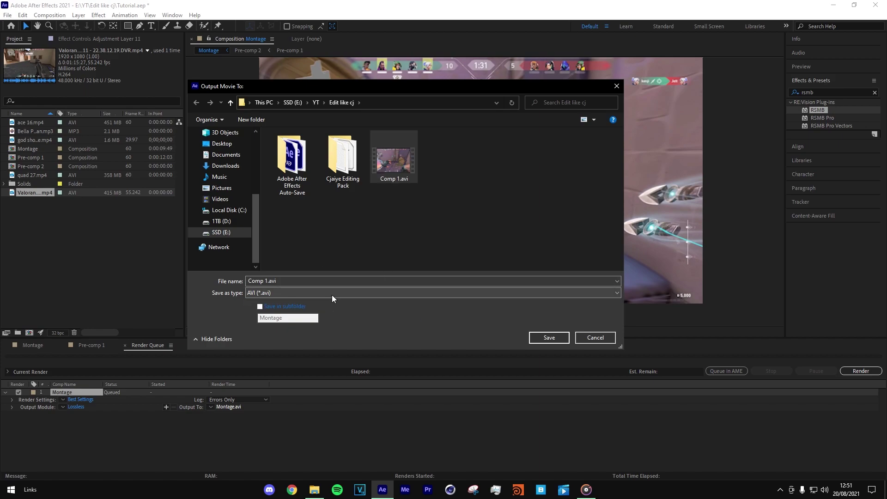
left_click(596, 338)
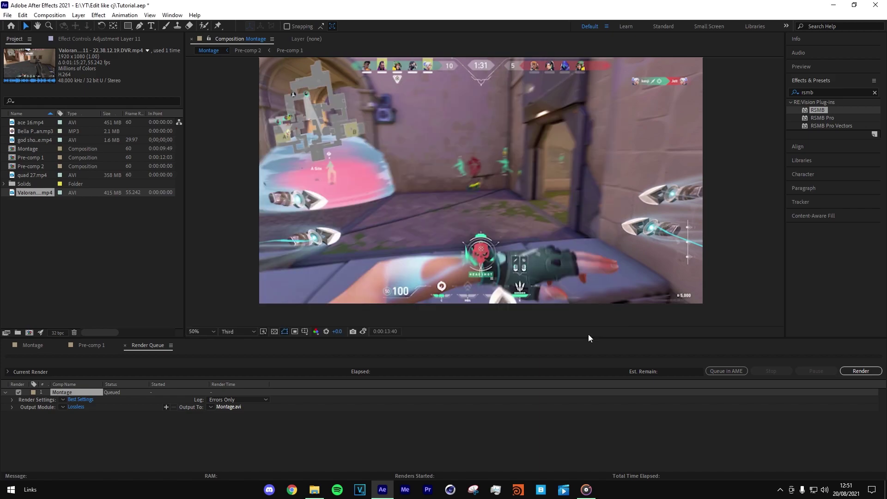
Configure the Montage render settings with Best quality and Full resolution, keeping the work area as the time span.
left_click(78, 400)
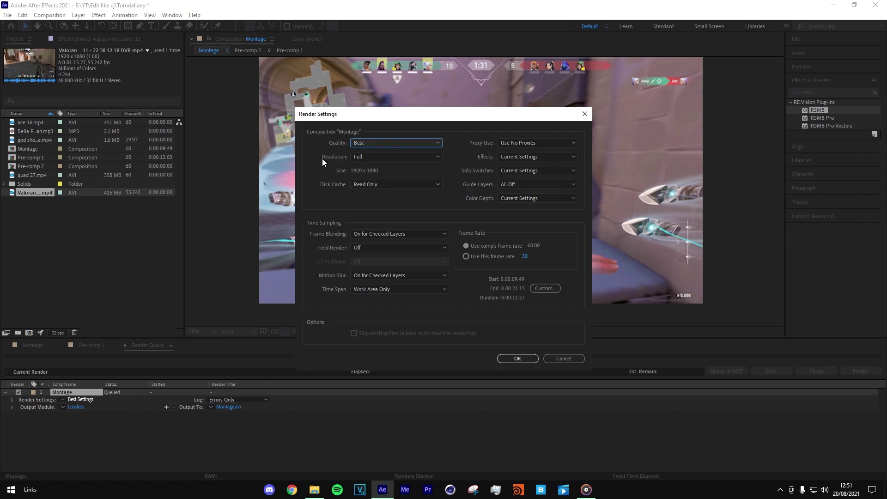
left_click(562, 359)
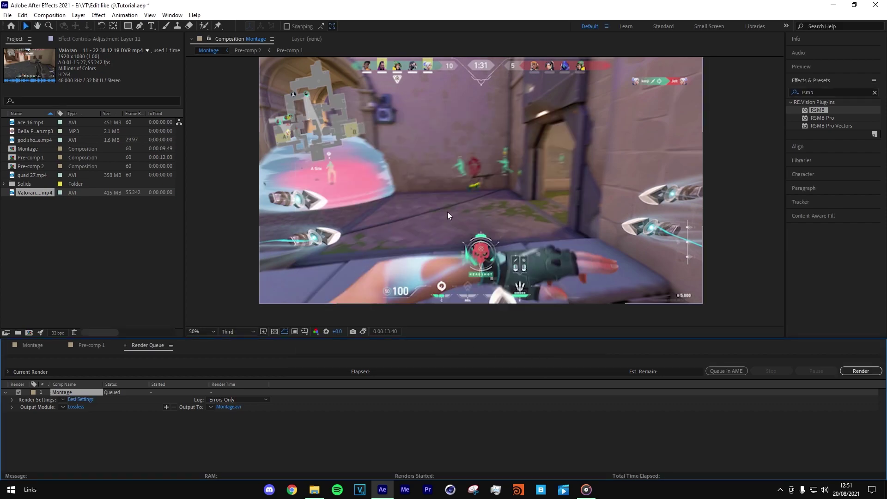
left_click(78, 400)
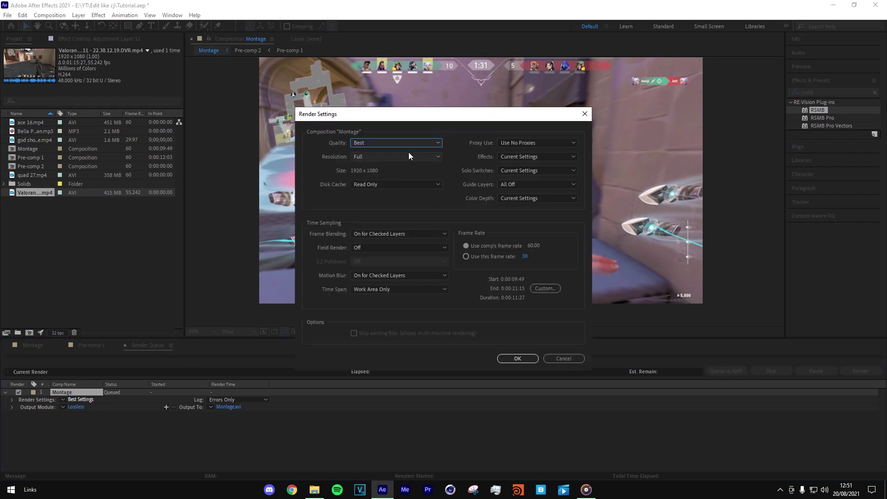
left_click(373, 157)
left_click(359, 176)
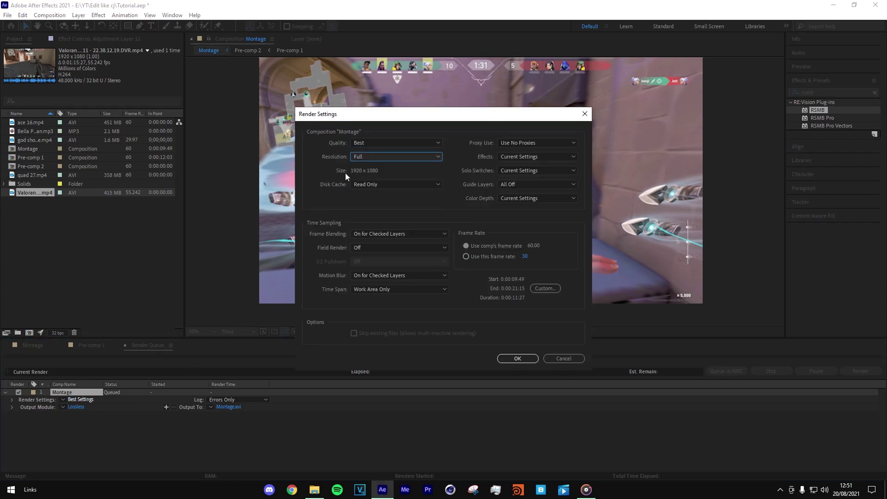
left_click(517, 358)
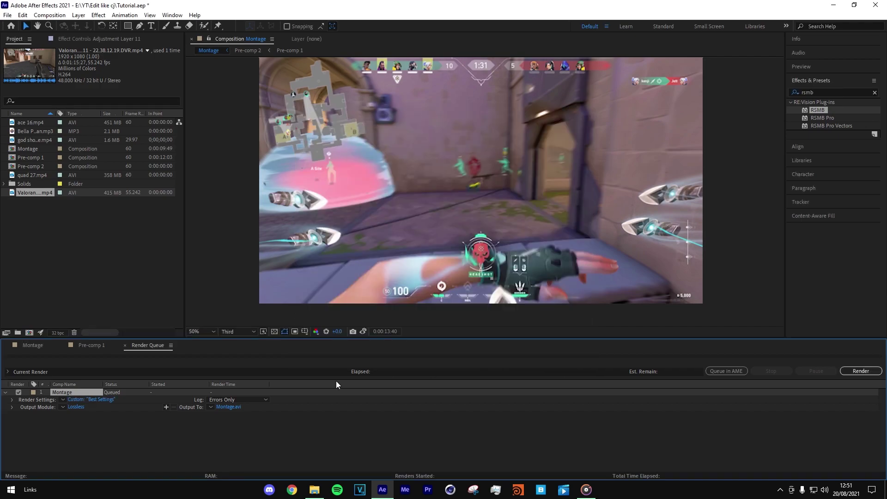
Set the Montage output module to the AVI format with video output and automatic audio output.
left_click(74, 407)
left_click(395, 128)
left_click(396, 127)
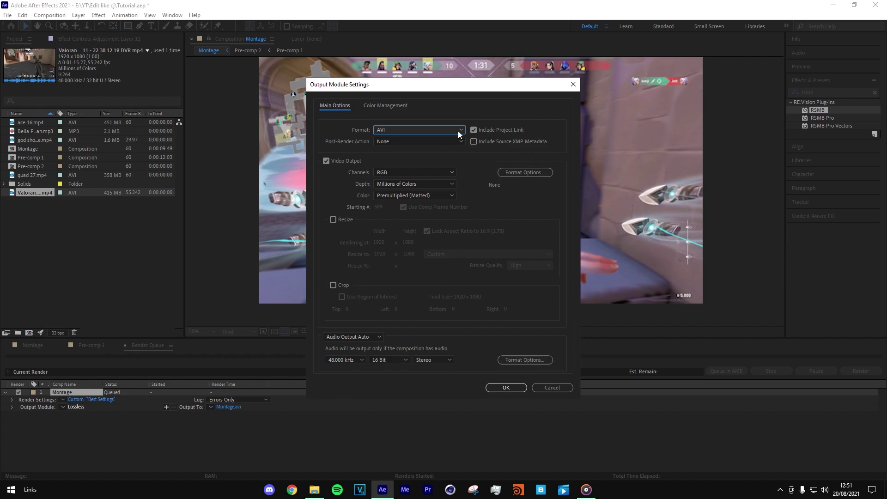
left_click(507, 388)
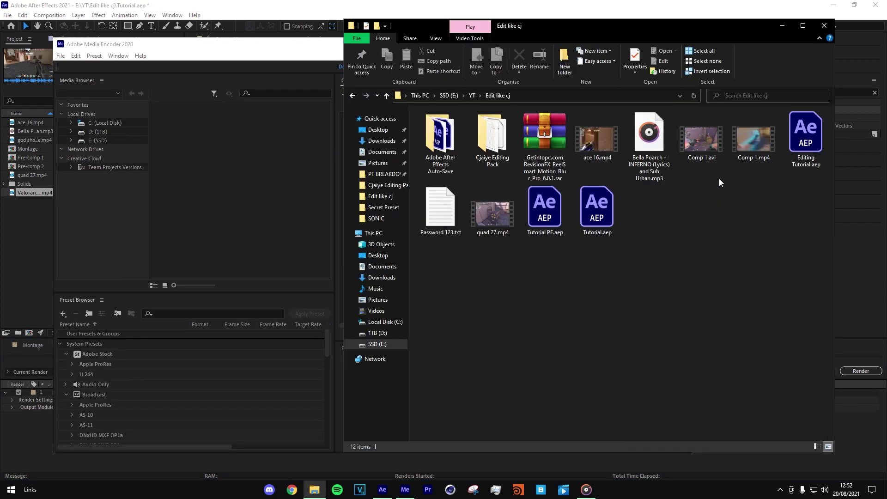
Add Comp 1.avi from the Edit like cj folder to the Media Encoder queue and open its H.264 export settings.
left_click(701, 139)
left_click_drag(647, 26, 763, 49)
left_click_drag(817, 160, 406, 234)
left_click(384, 171)
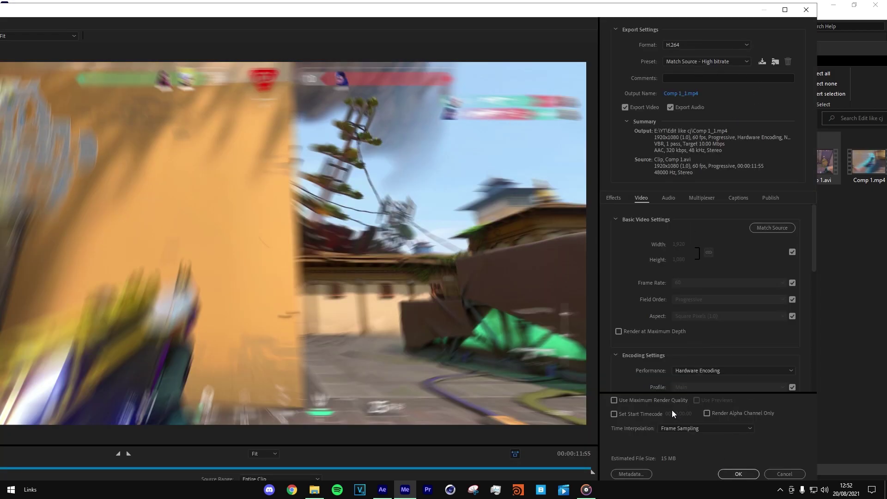
Enable maximum render quality and set the H.264 bitrate to CBR with a 50 Mbps target.
left_click(625, 400)
scroll(686, 270, "down", 5)
left_click_drag(700, 297, 770, 297)
left_click(719, 280)
left_click(689, 273)
left_click(689, 279)
left_click(685, 288)
left_click(730, 472)
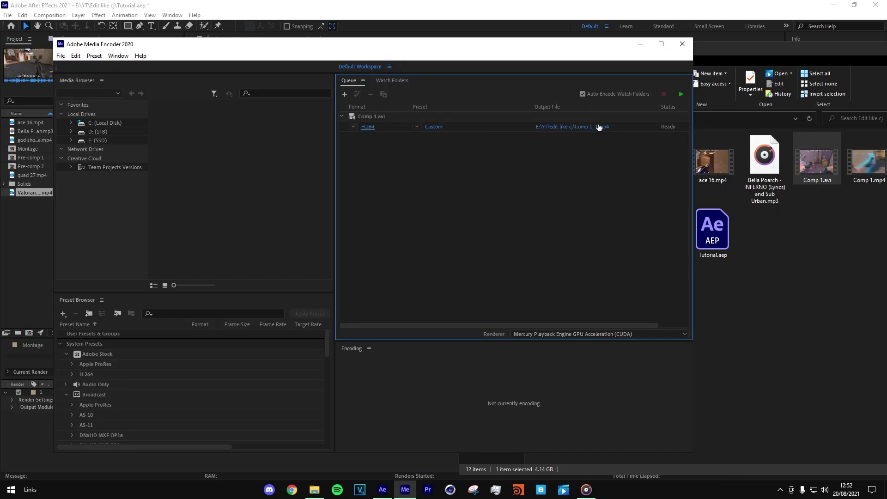
Save the output as Comp 1_1.mp4 in the Edit like cj folder and start encoding the queue.
left_click(576, 130)
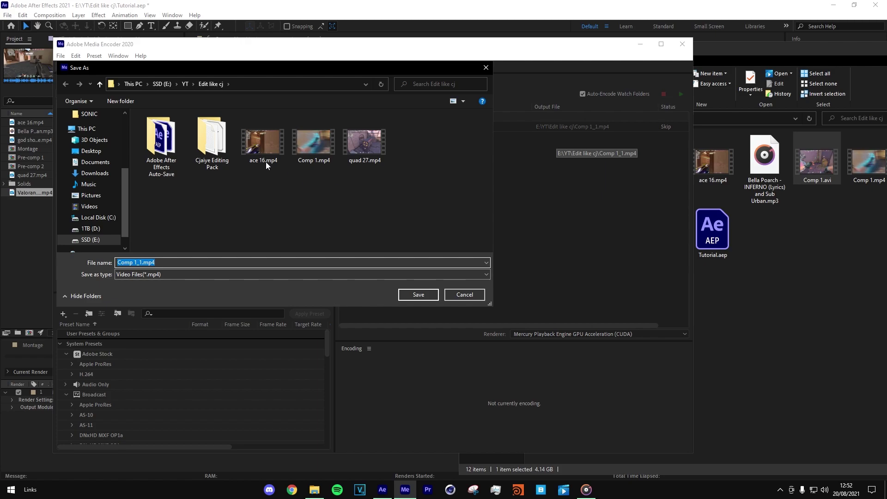
left_click_drag(304, 78, 406, 106)
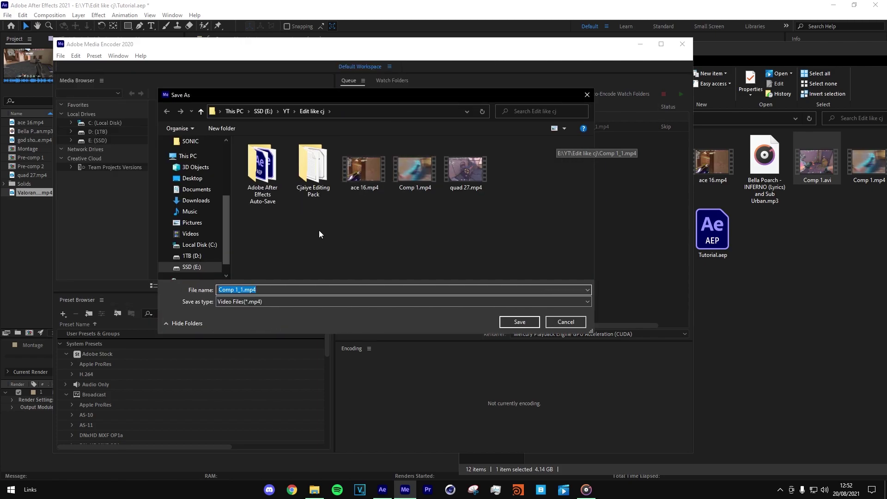
left_click(505, 321)
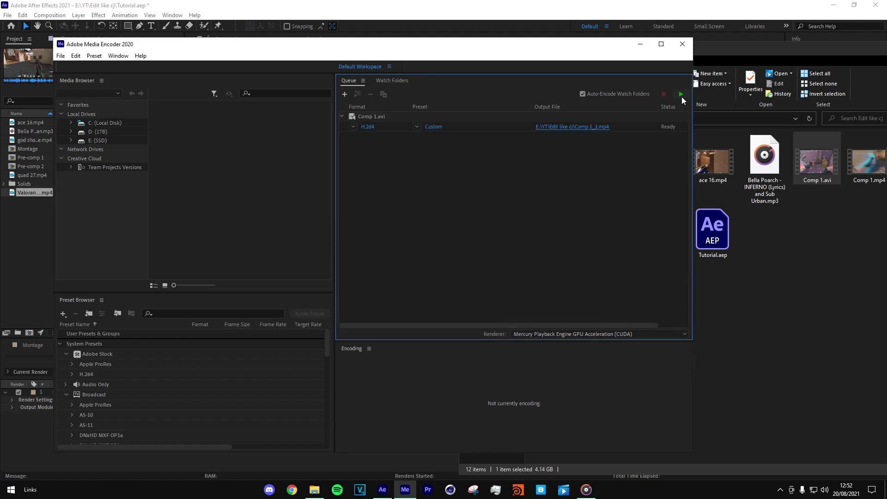
left_click(681, 95)
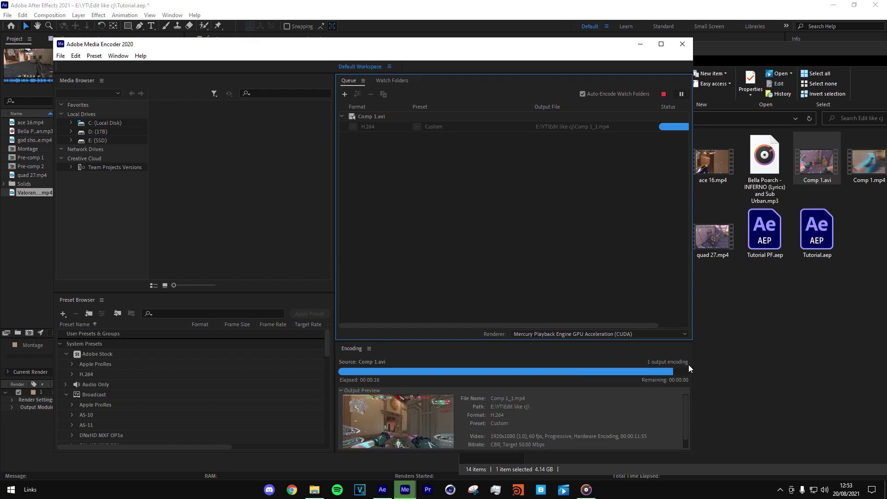
Open the encoded Comp 1_1.mp4 from the Edit like cj folder to check the video, and close the player.
left_click(689, 368)
left_click(791, 313)
left_click_drag(718, 47, 448, 37)
left_click(597, 157)
left_click(637, 149)
double_click(637, 149)
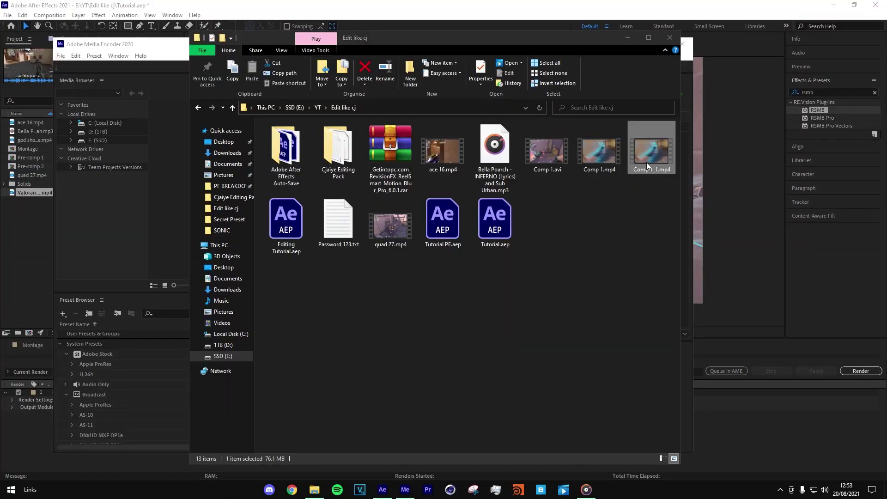
double_click(647, 162)
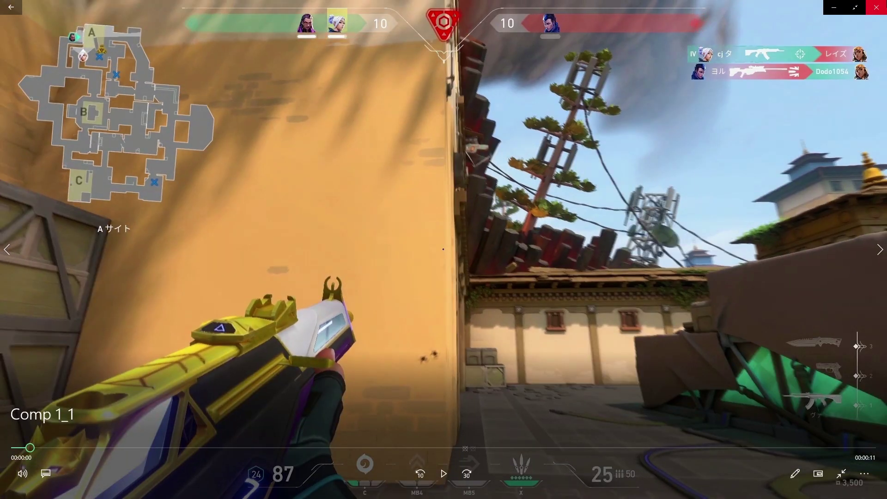
left_click(877, 8)
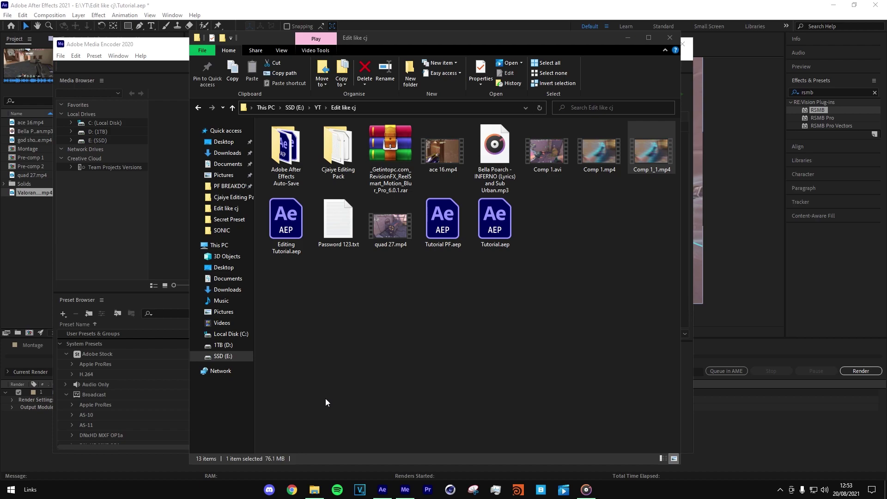
left_click_drag(573, 301, 539, 356)
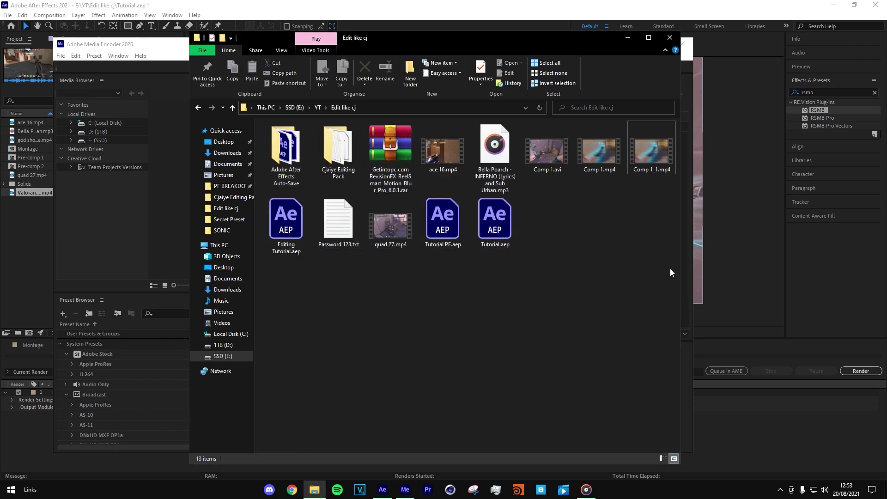
left_click_drag(259, 137, 636, 229)
left_click(637, 229)
Close the file window and Media Encoder, and close After Effects while saving the changes to Tutorial.aep.
left_click(670, 38)
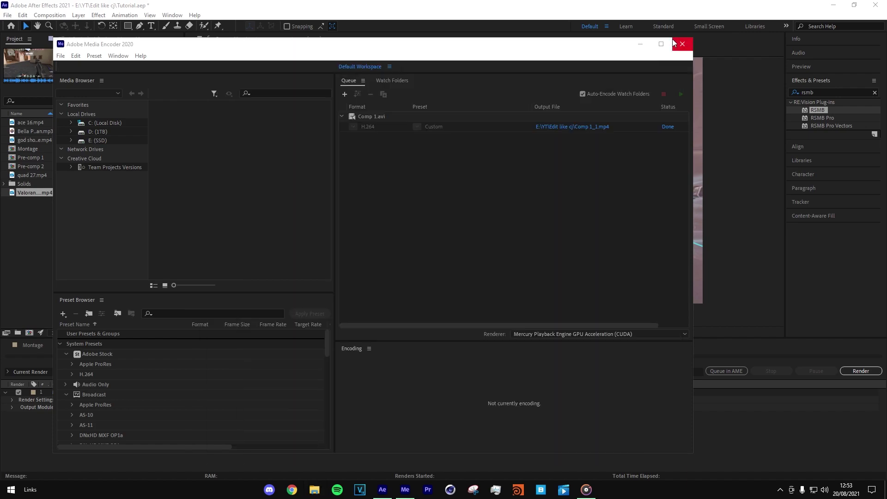
left_click(674, 39)
left_click(875, 4)
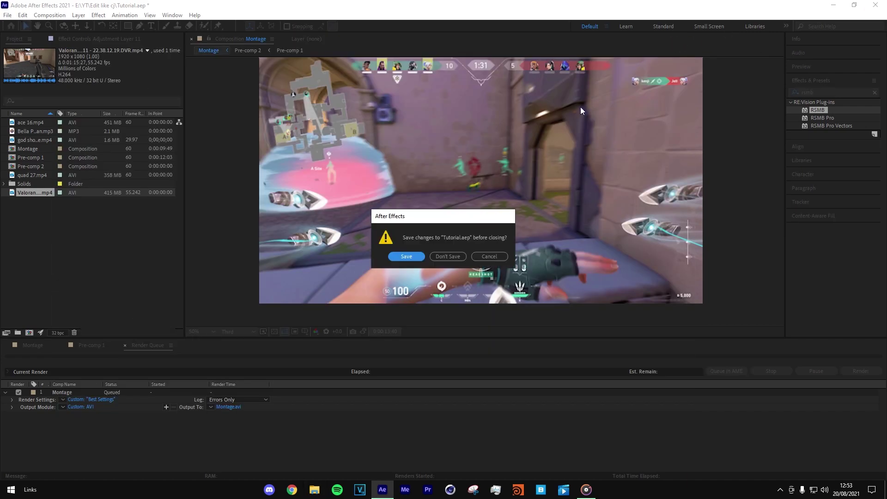
left_click(406, 256)
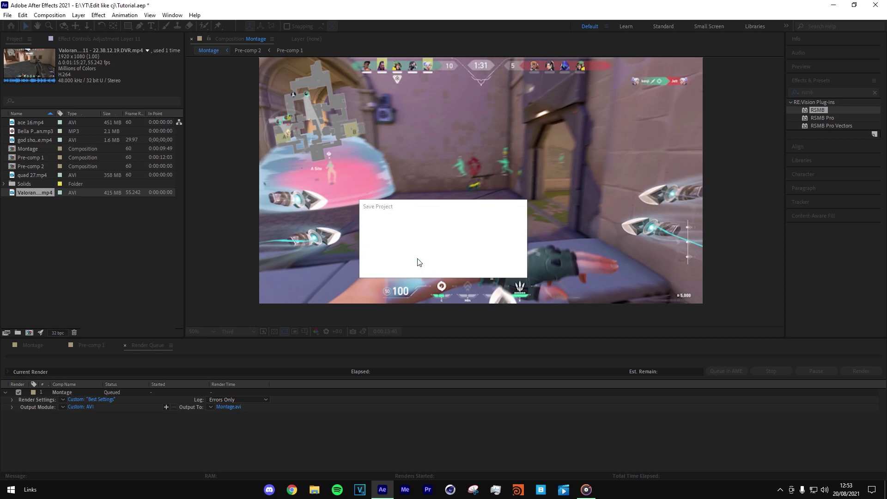